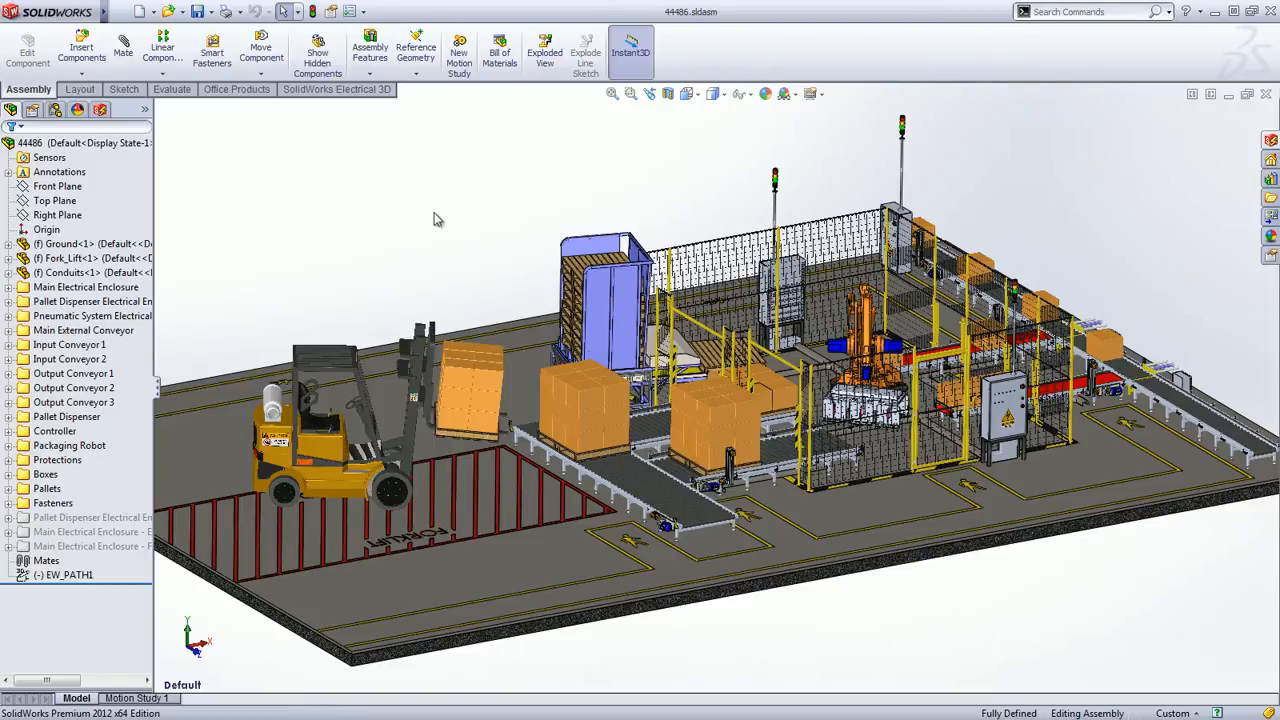
Examine the electrical enclosure beside the safety fence up close, and switch the assembly to the saved Pallet Dispenser view
left_click(630, 93)
left_click_drag(903, 341, 1106, 519)
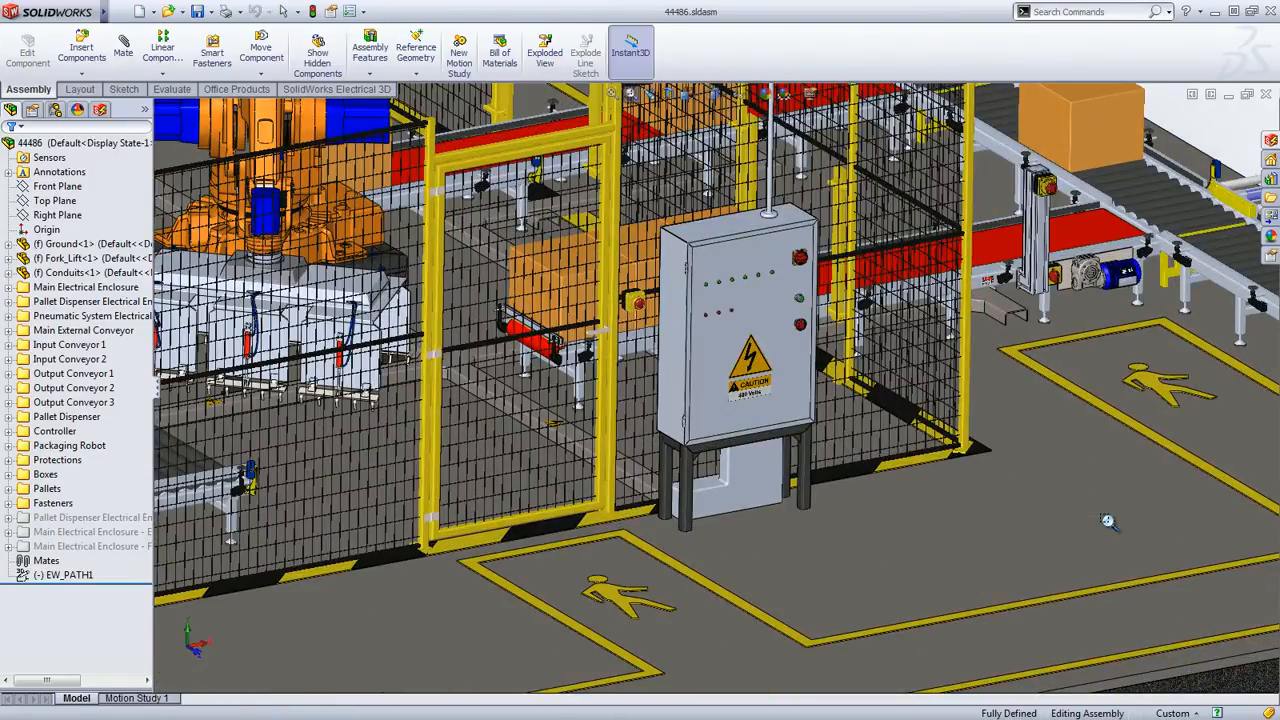
key("Escape")
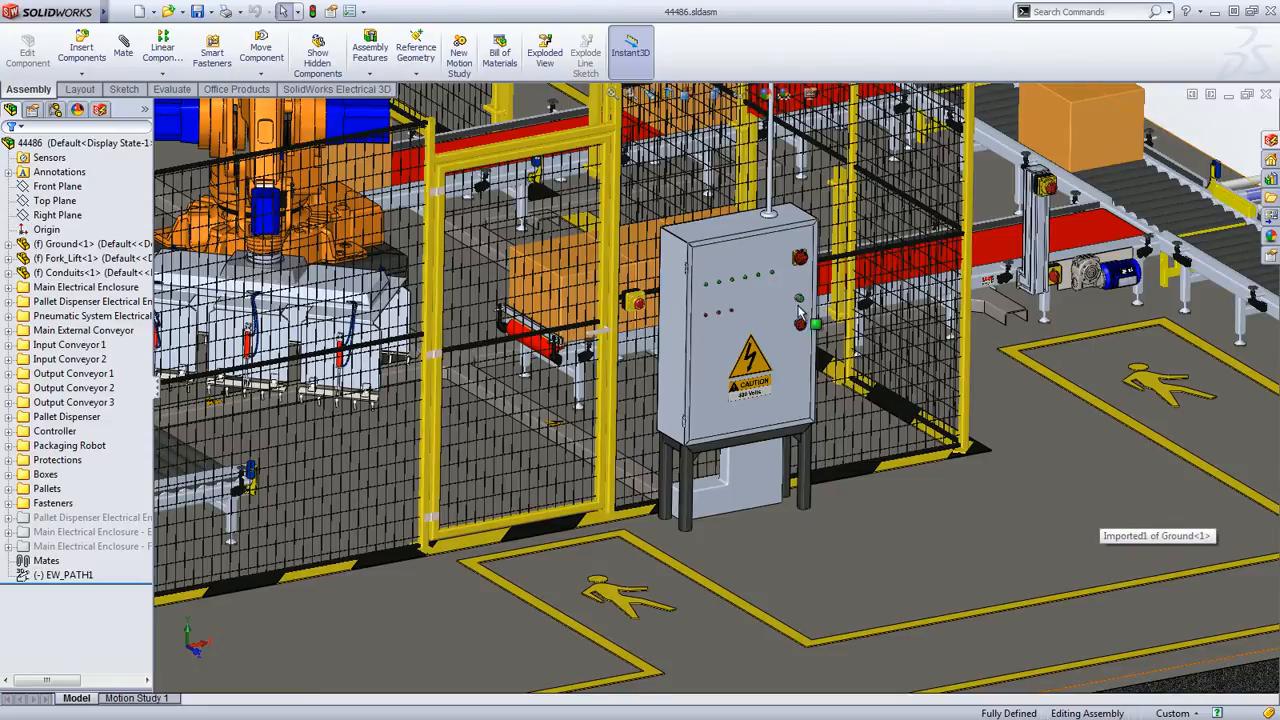
left_click(686, 94)
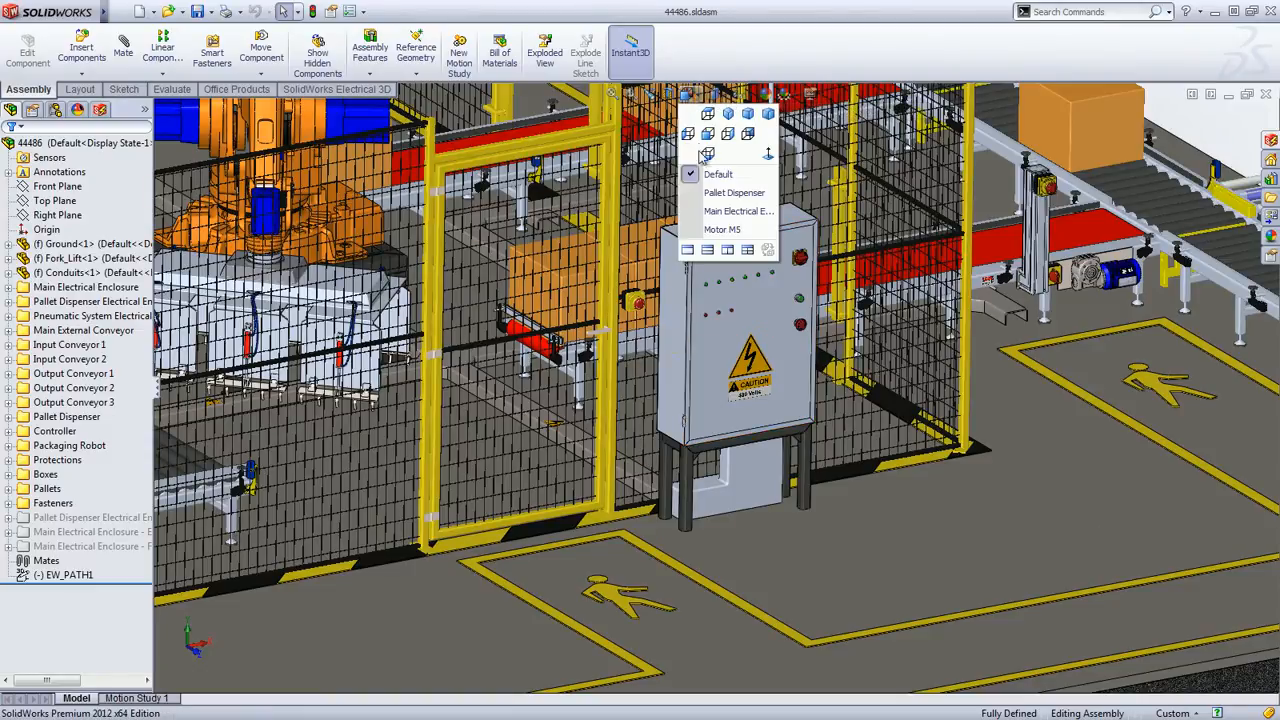
left_click(730, 193)
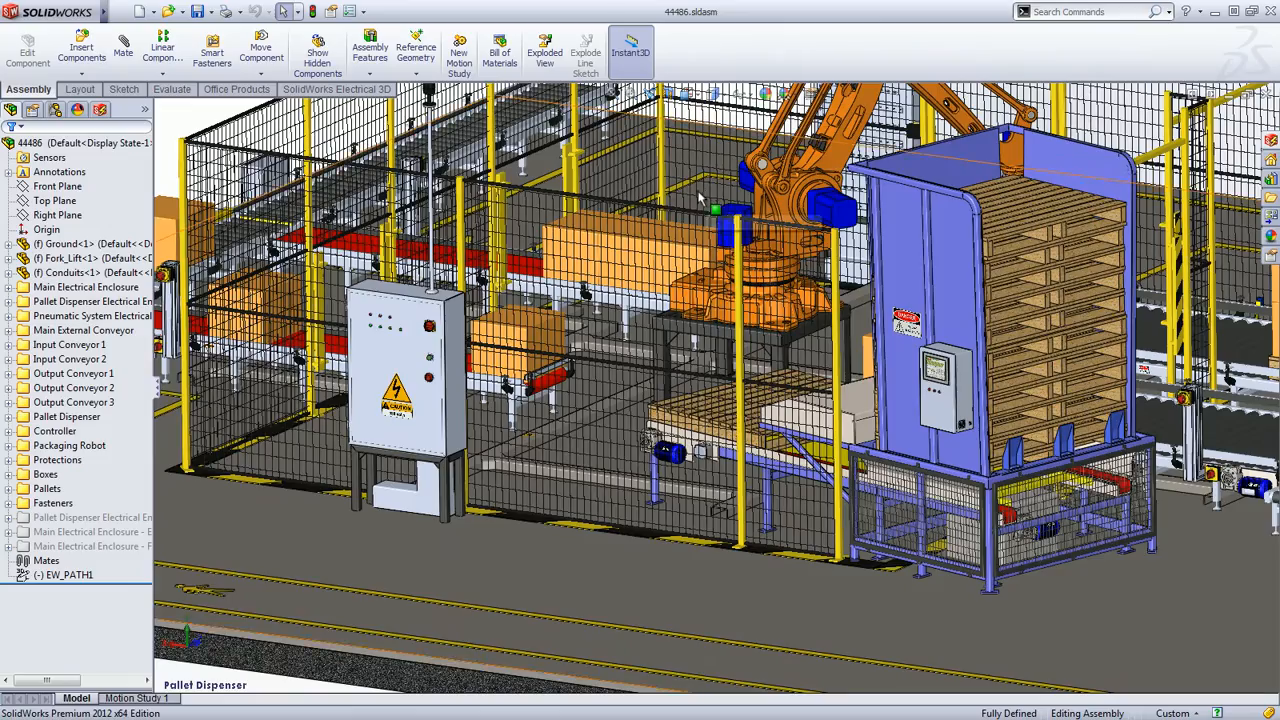
Activate the Pallet Dispenser Enclosure configuration and bring the open cabinet's wiring into close view
left_click(55, 109)
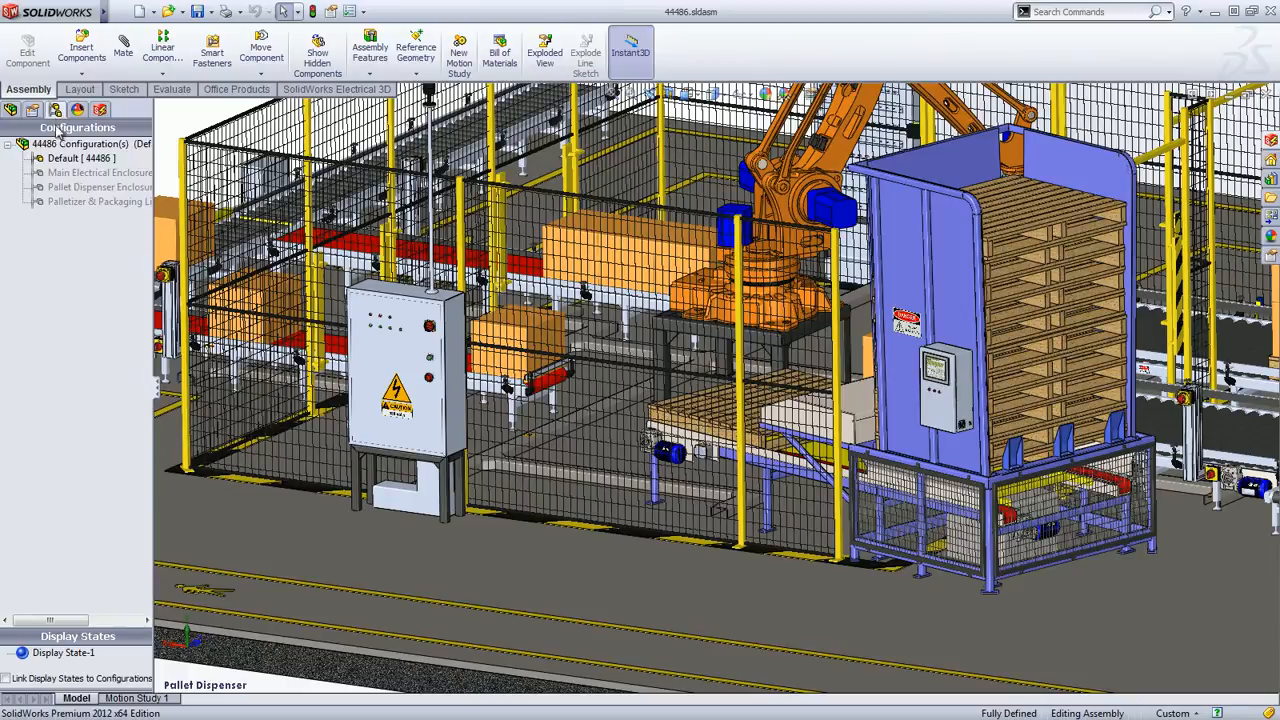
double_click(52, 187)
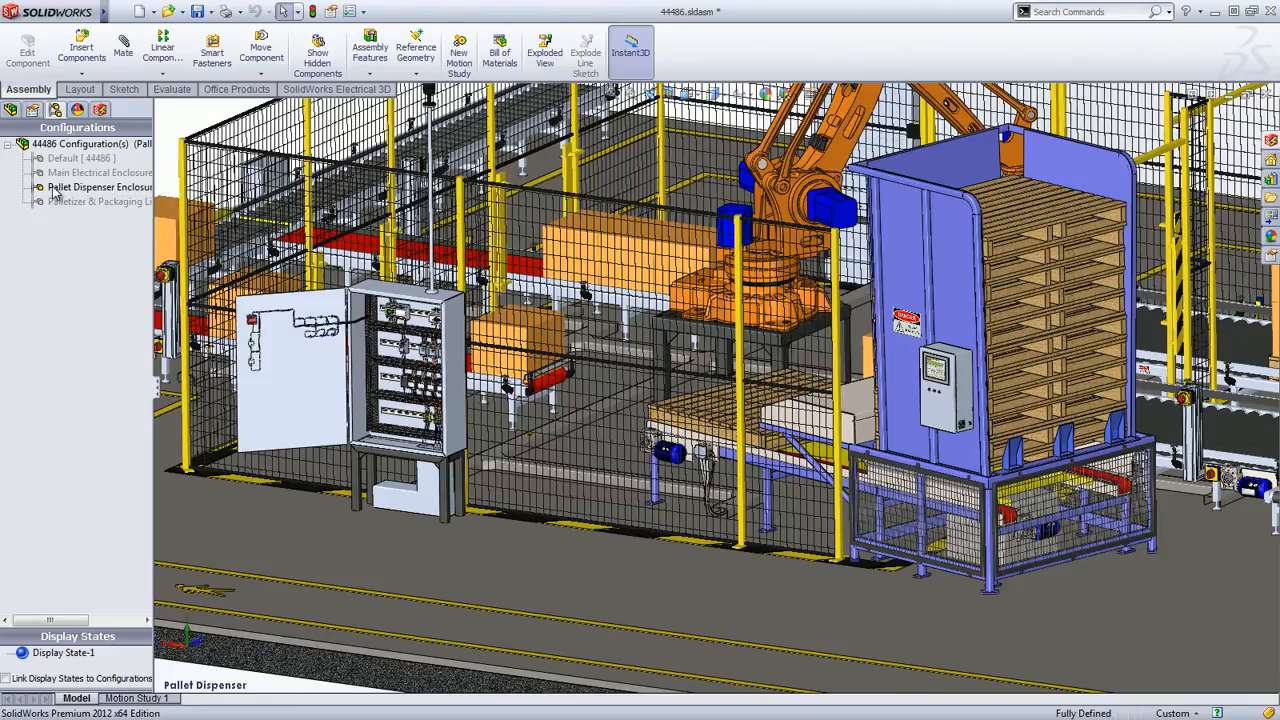
scroll(388, 369, "down", 4)
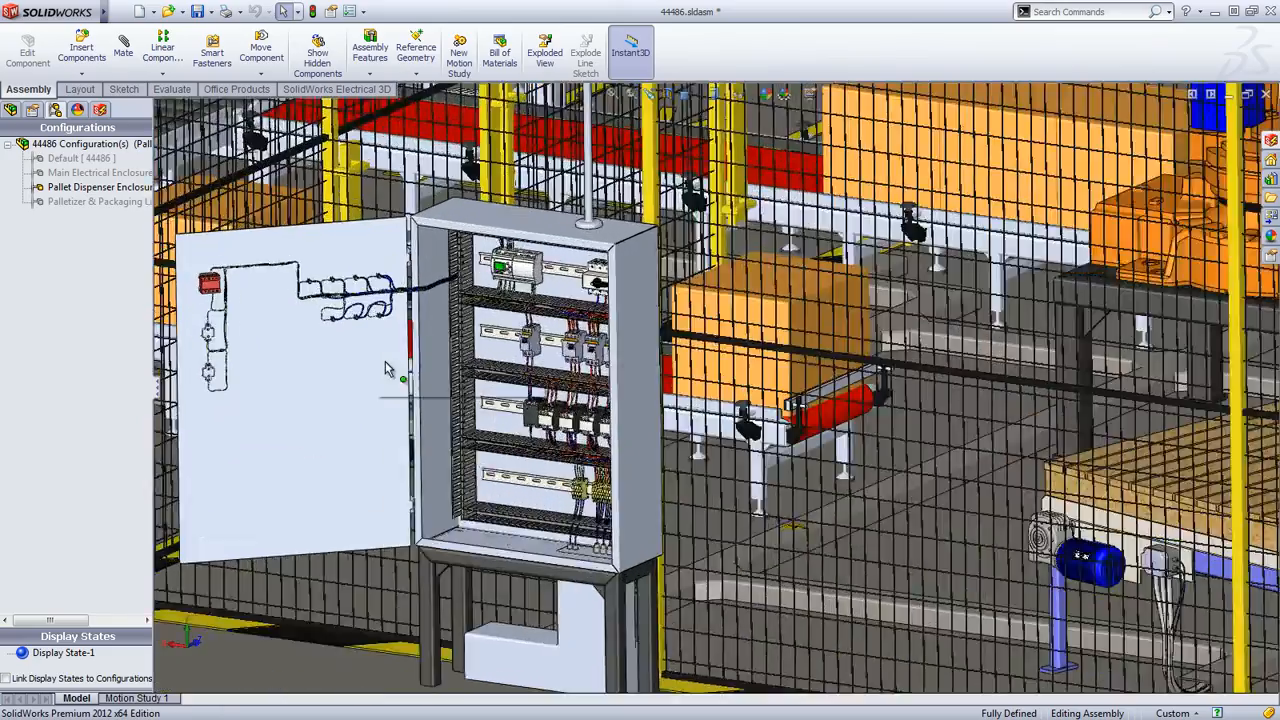
scroll(388, 369, "down", 2)
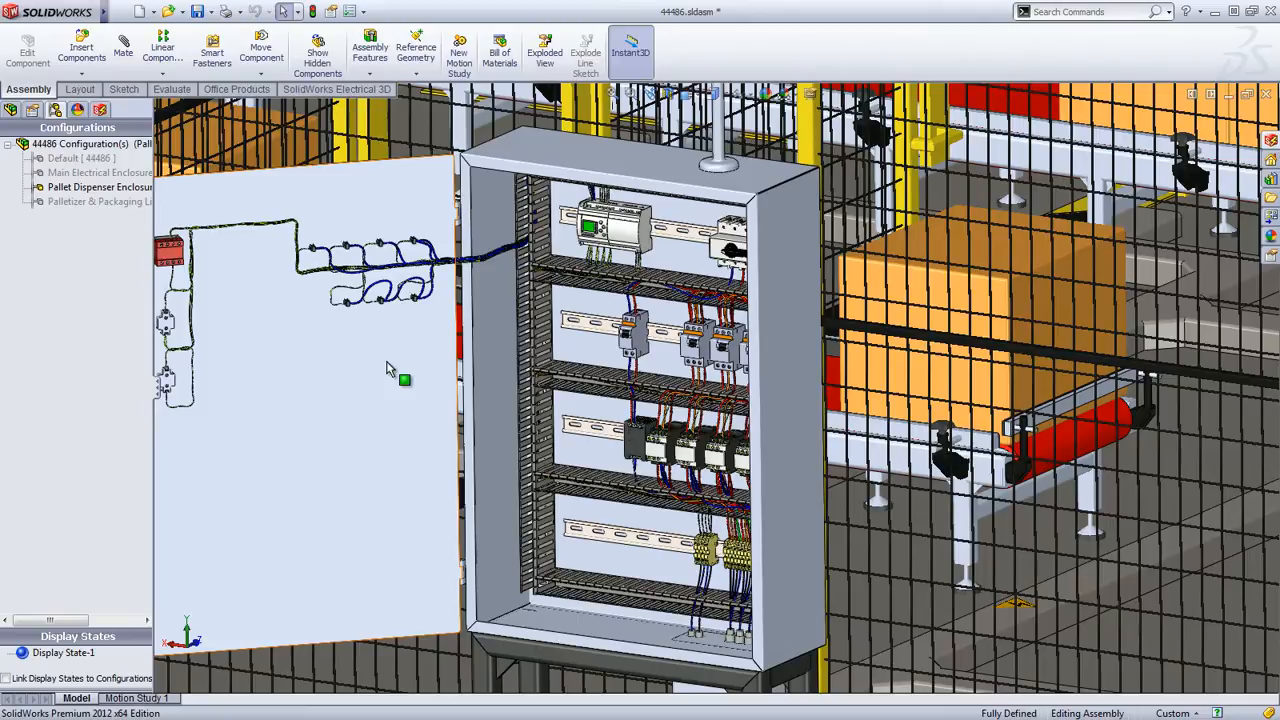
Switch to SolidWorks Electrical and open the Packaging Line project despite its other active user
key("super+Tab")
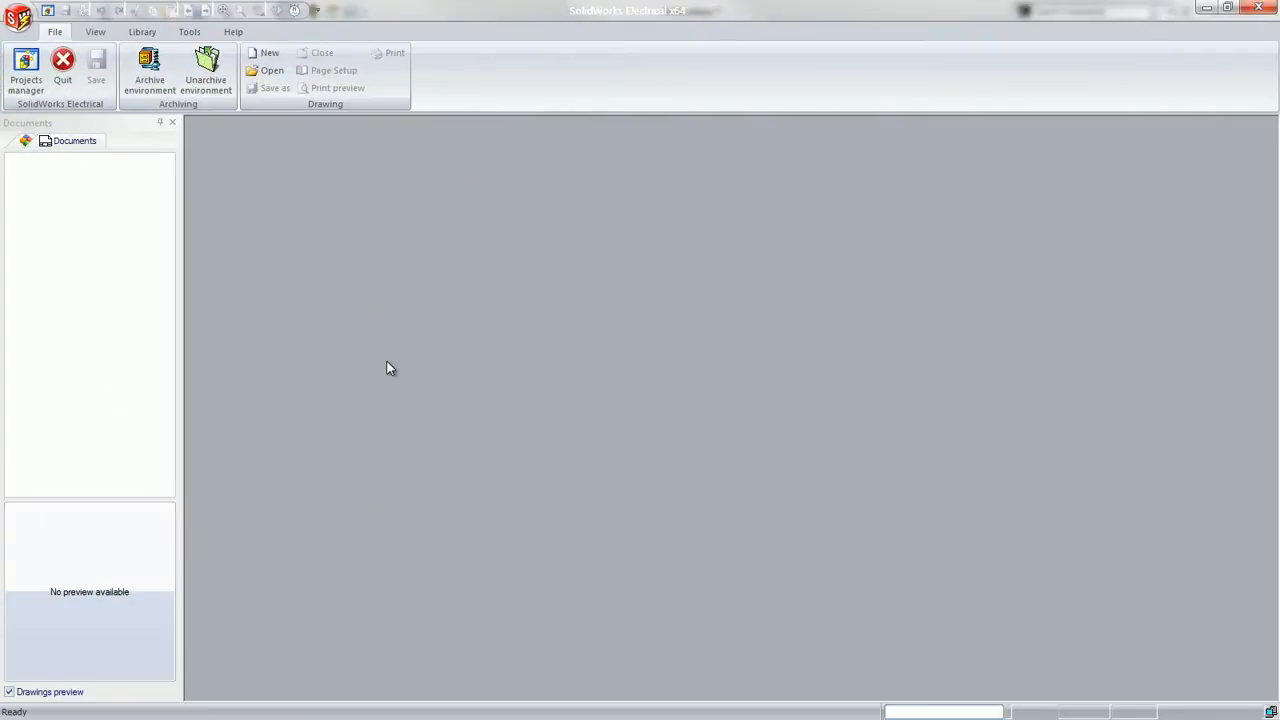
left_click(30, 90)
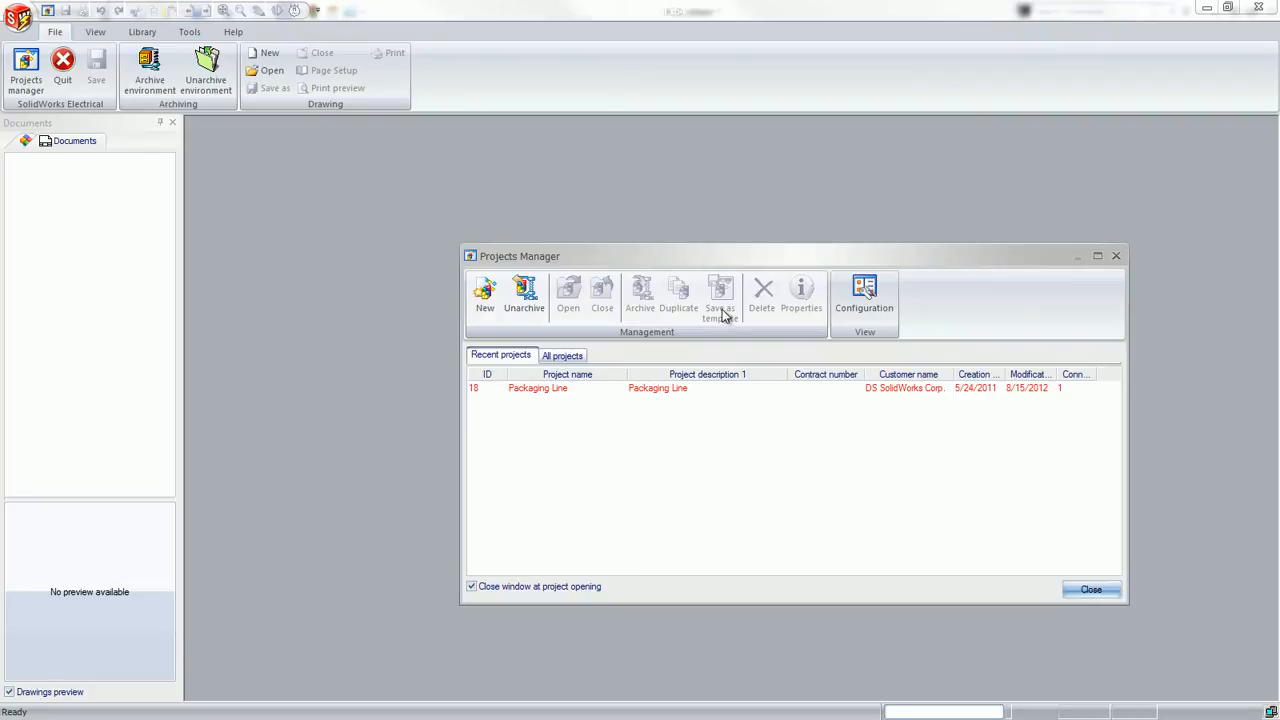
left_click(557, 390)
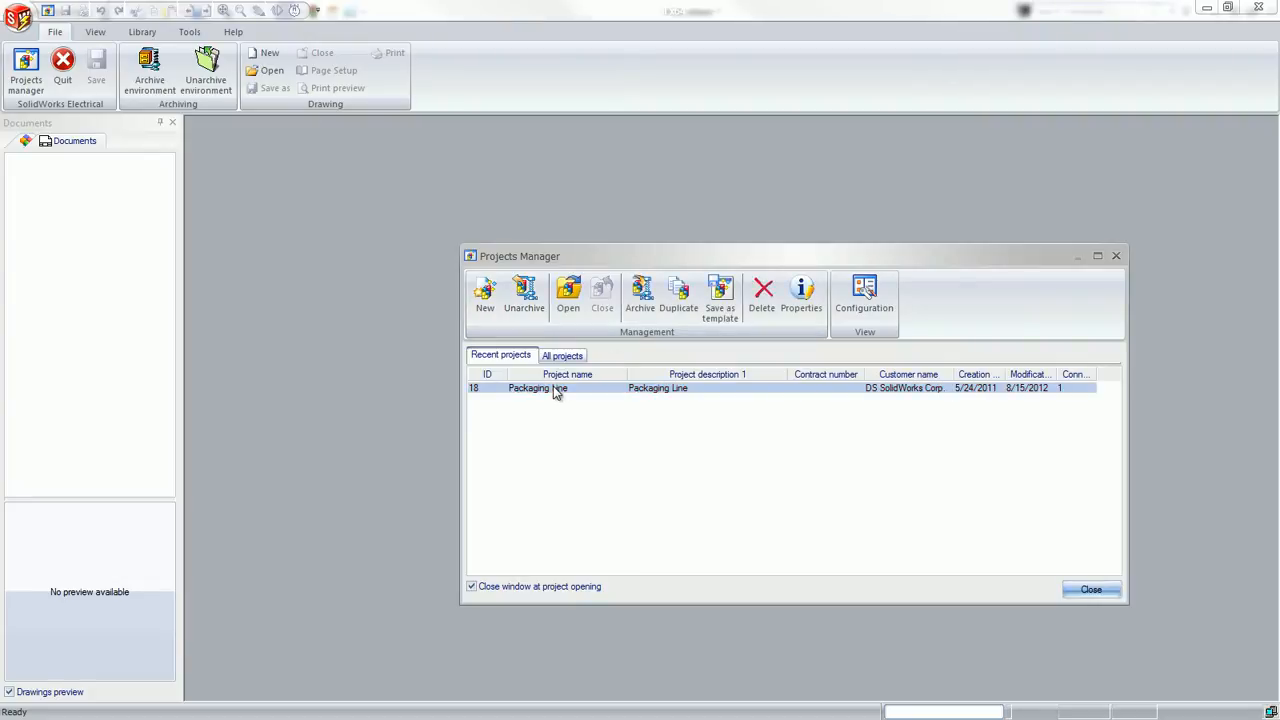
left_click(565, 310)
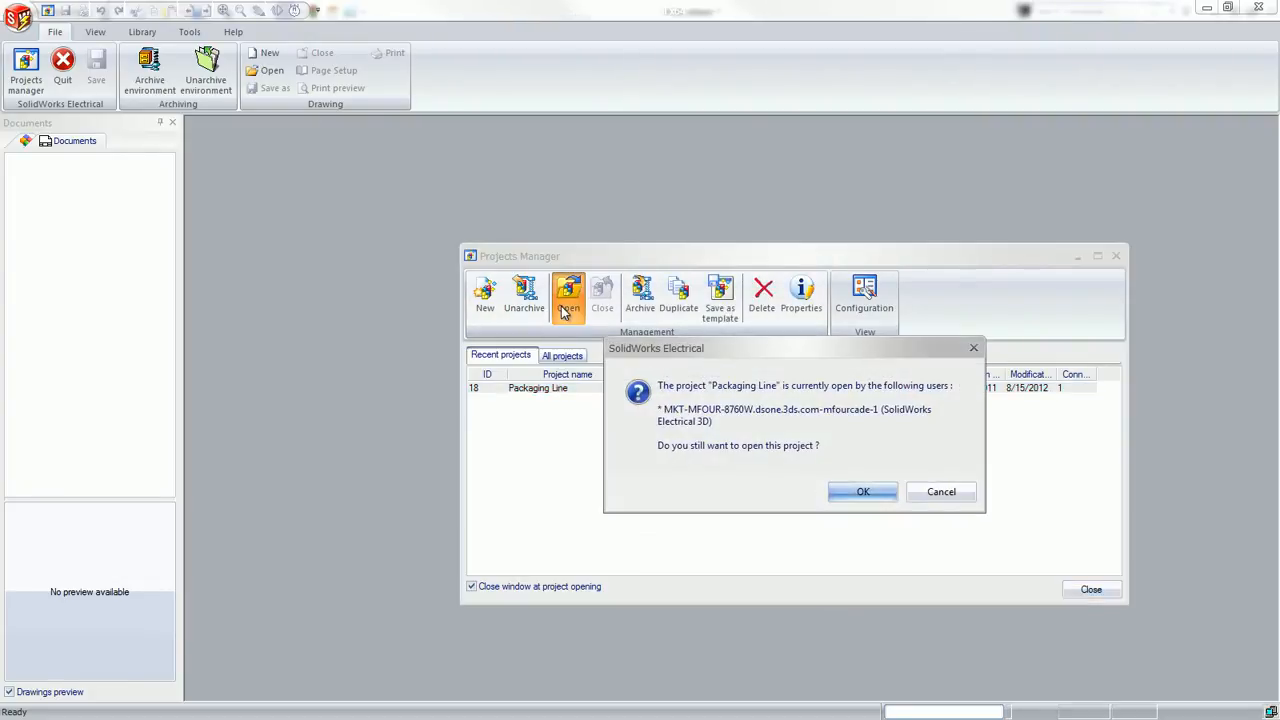
left_click(858, 491)
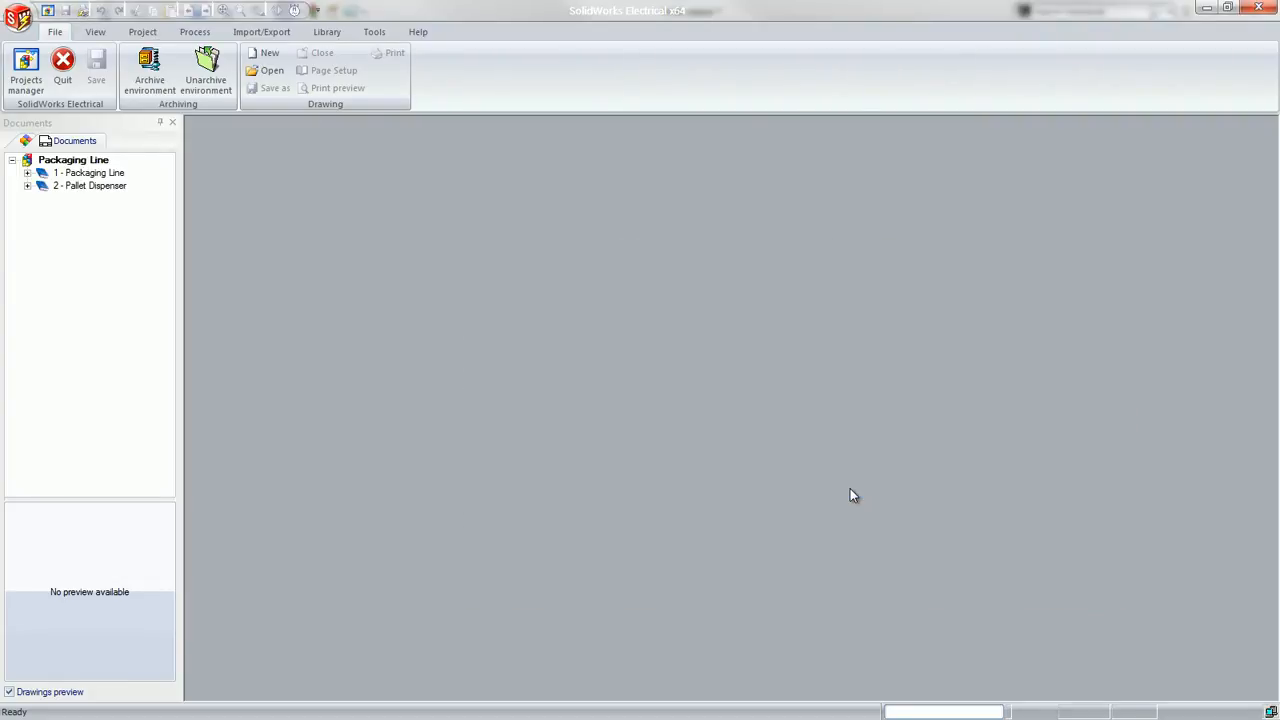
Expand the Packaging Line book with its line diagram, schematic diagram and document folders
left_click(28, 174)
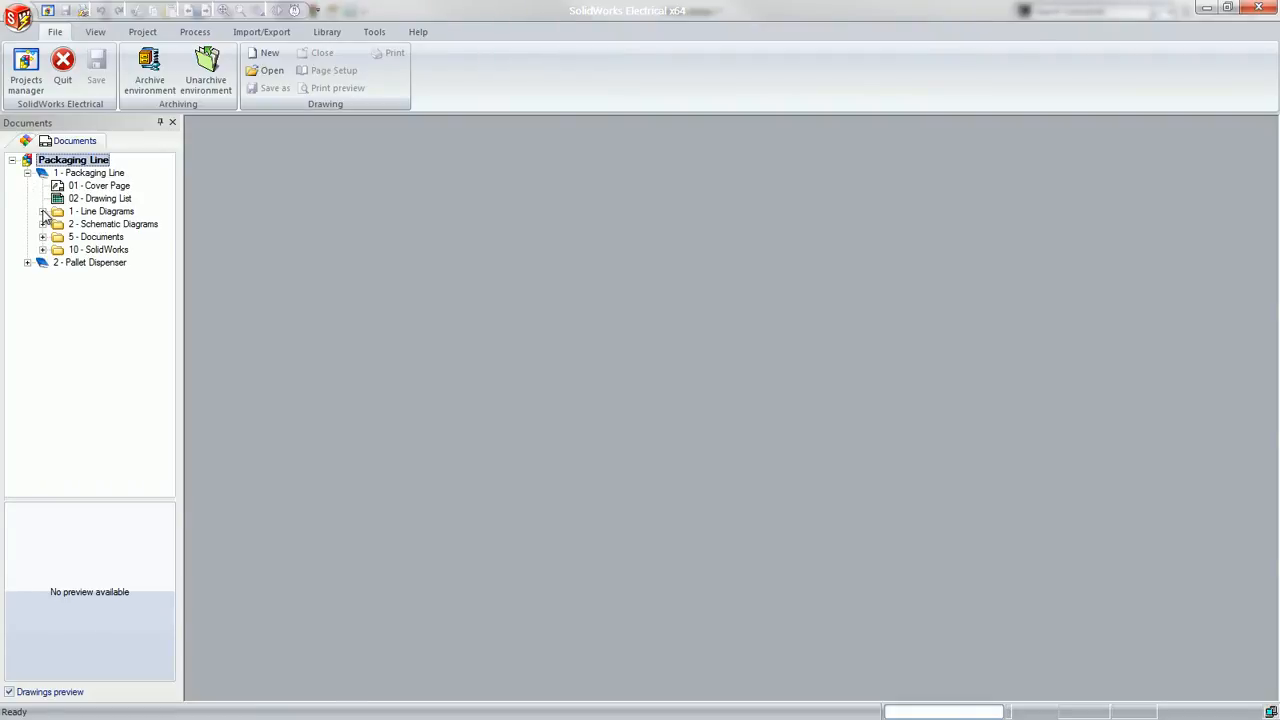
left_click(42, 212)
left_click(42, 250)
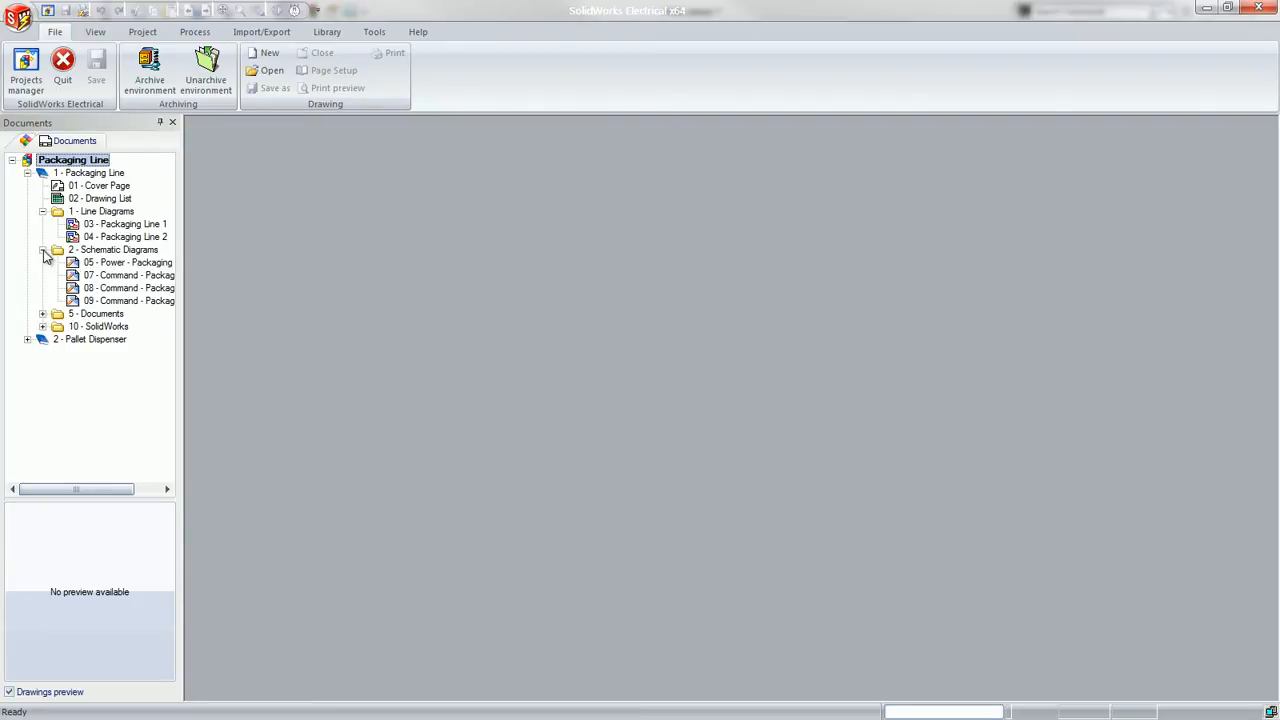
left_click(42, 314)
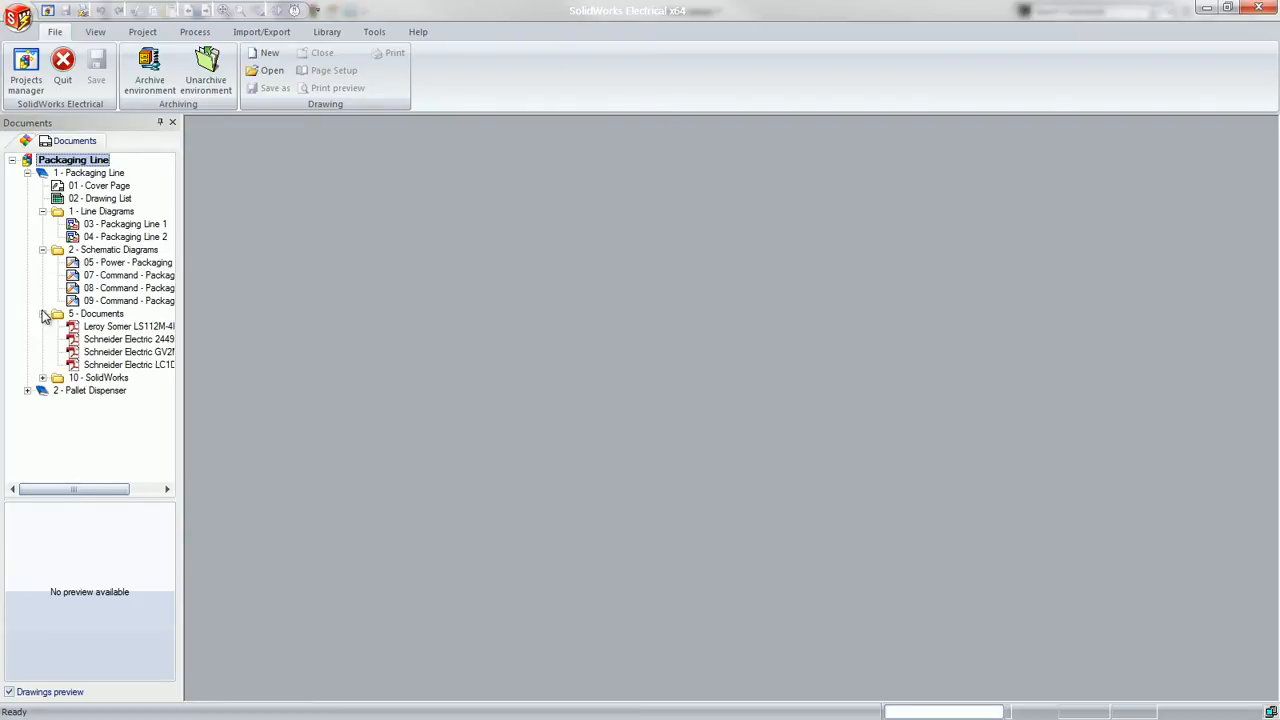
View the Leroy Somer LS112M-4P.pdf datasheet, close it, and expand the Pallet Dispenser book
left_click(95, 328)
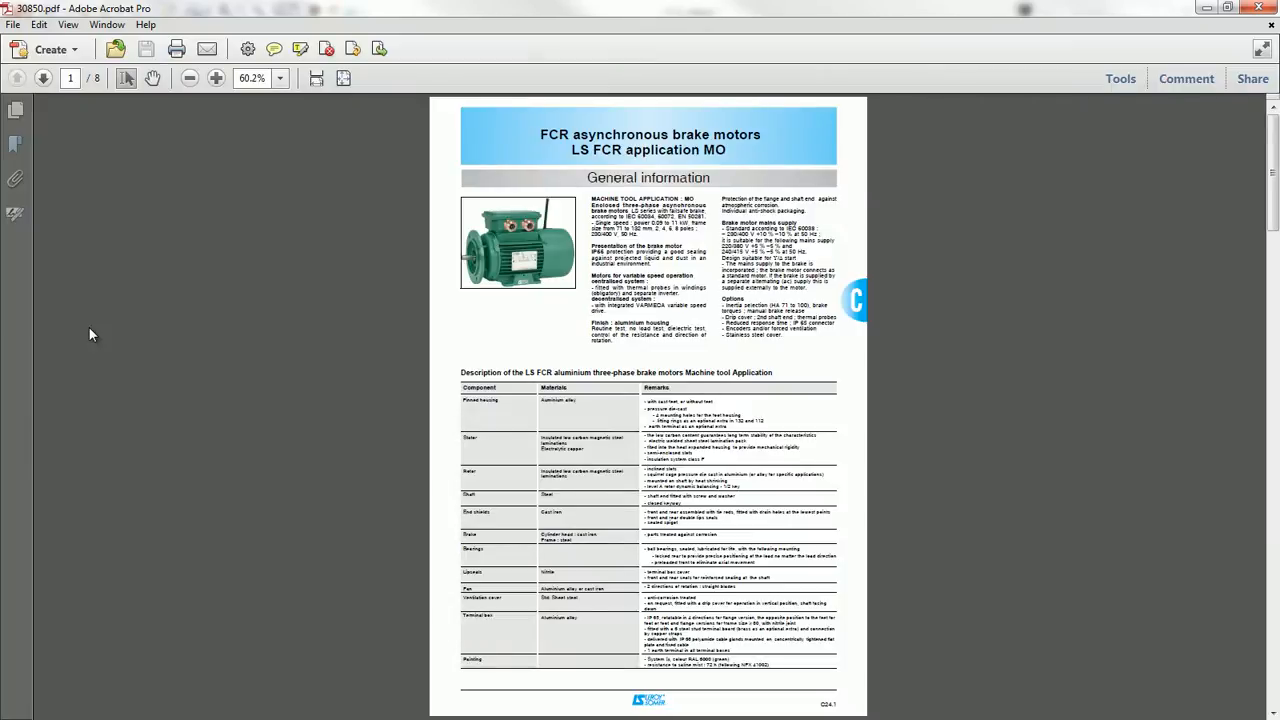
left_click(1262, 8)
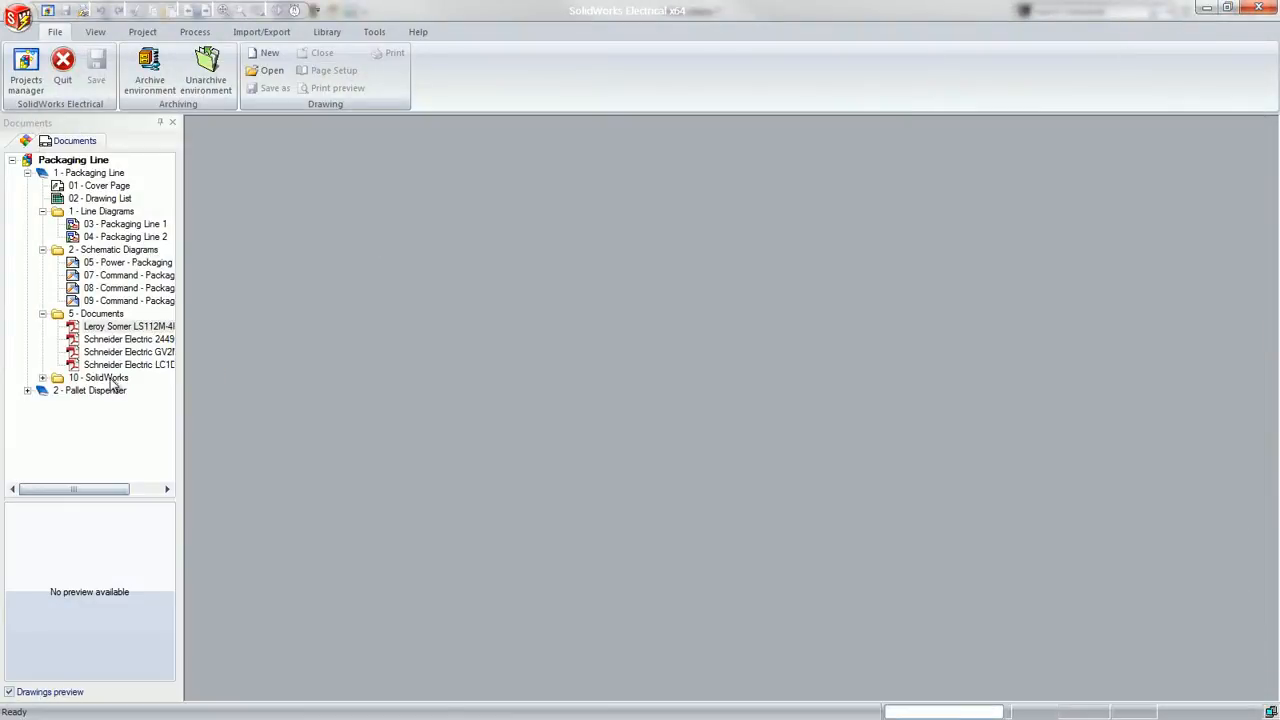
left_click(27, 390)
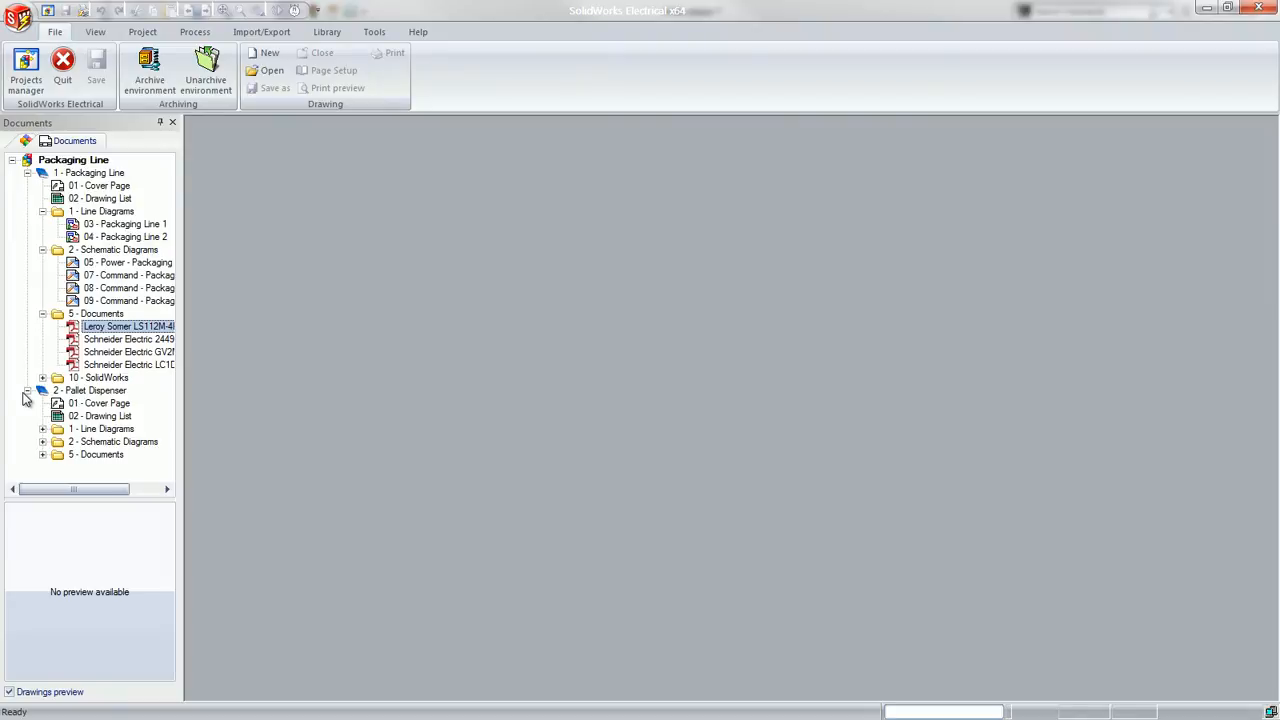
Switch to SolidWorks and preview the Packaging Line 2 line diagram from the electrical project documents, closing the preview when done
key("super+Tab")
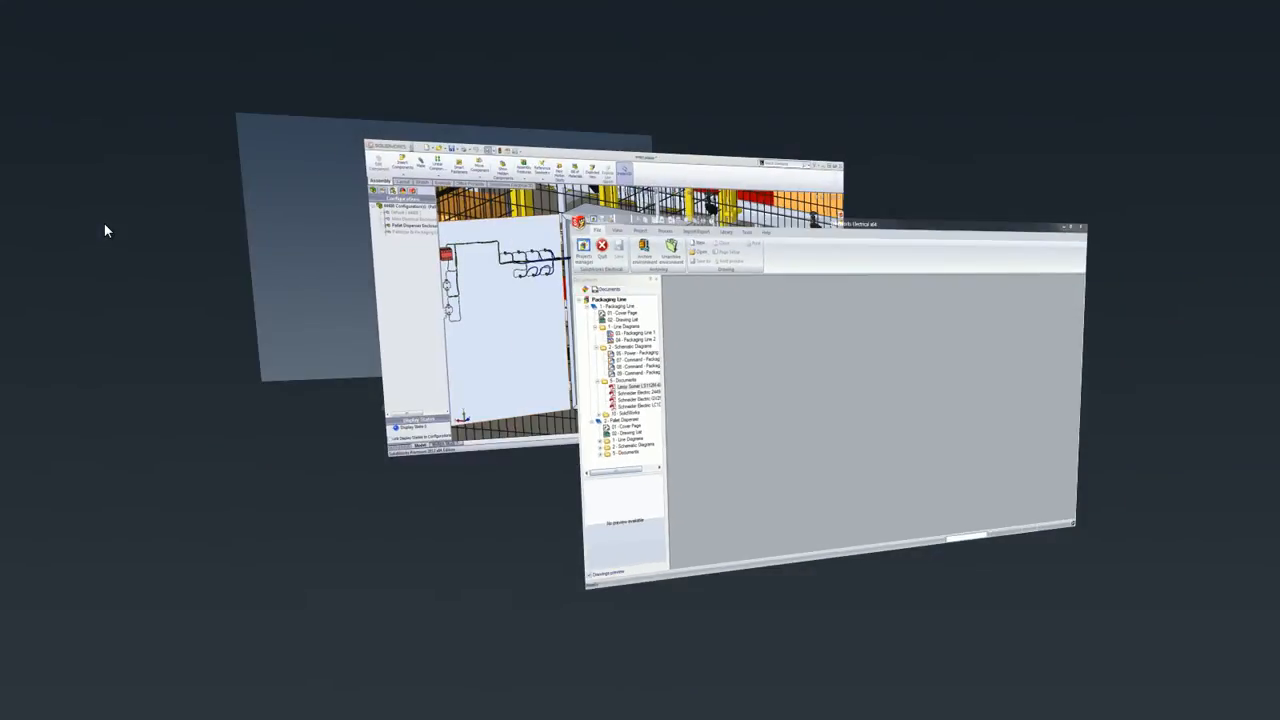
key("super+Tab")
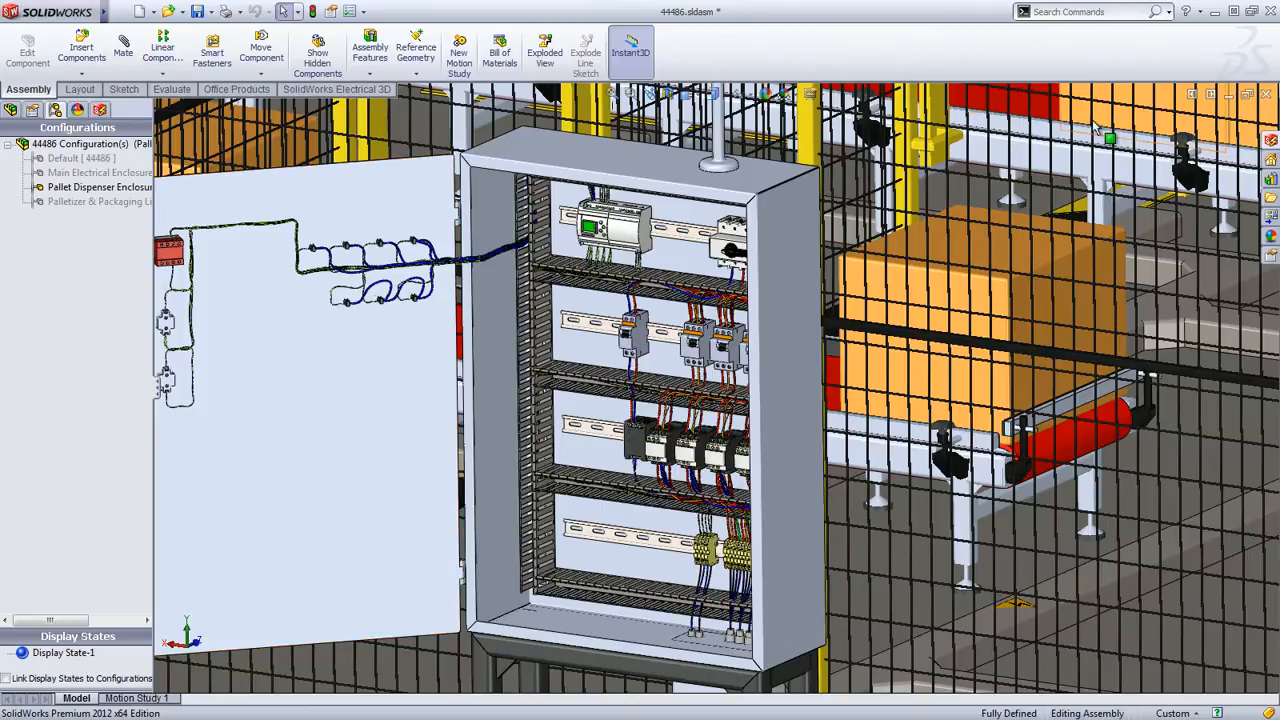
left_click(1272, 140)
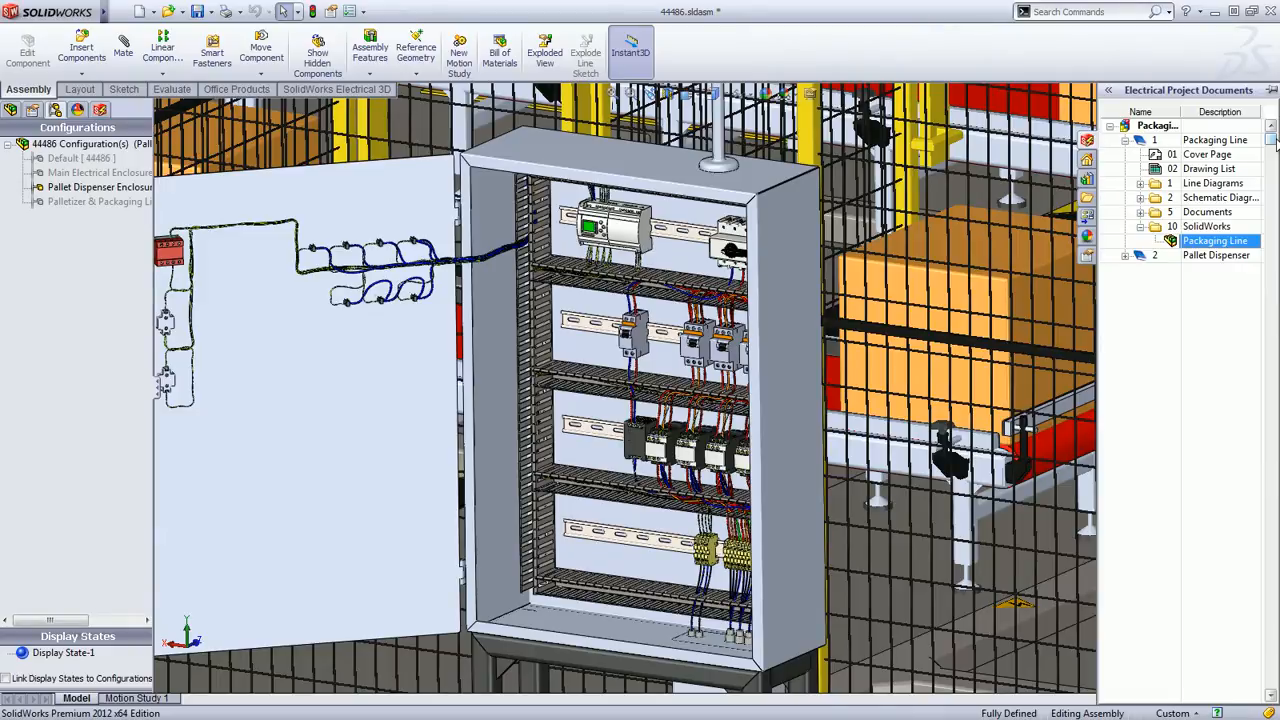
left_click(1140, 184)
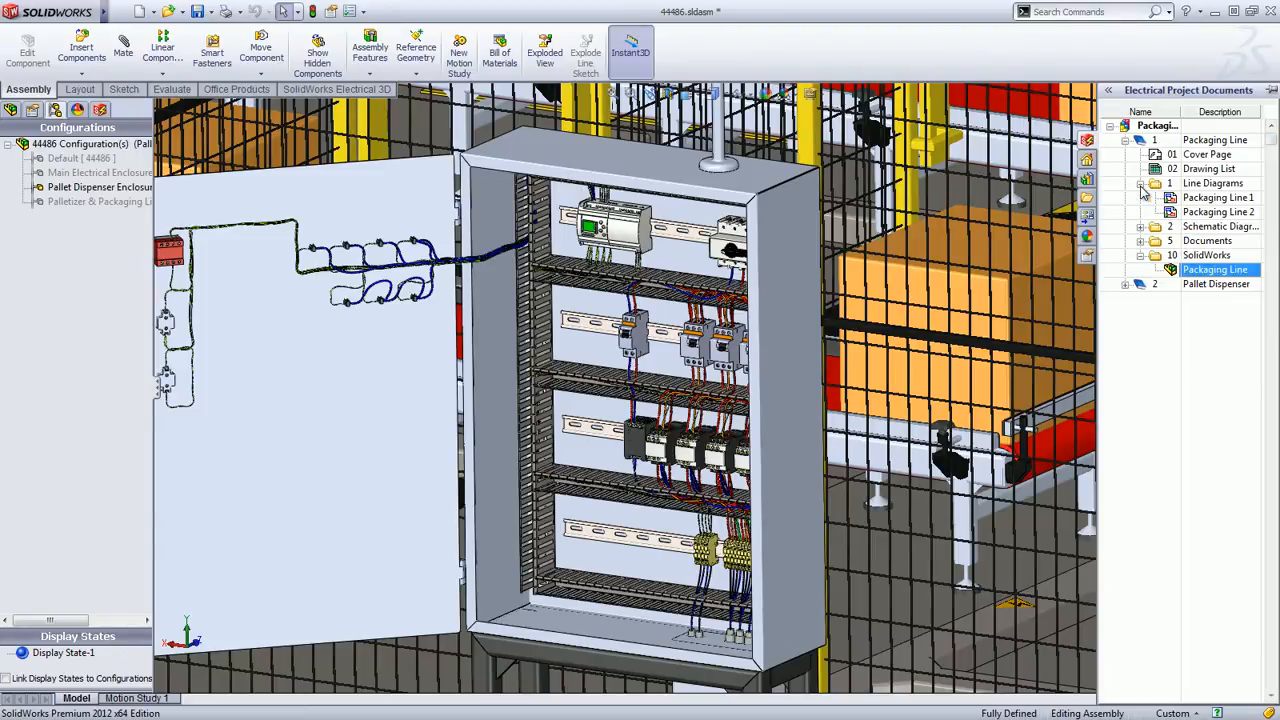
double_click(1200, 212)
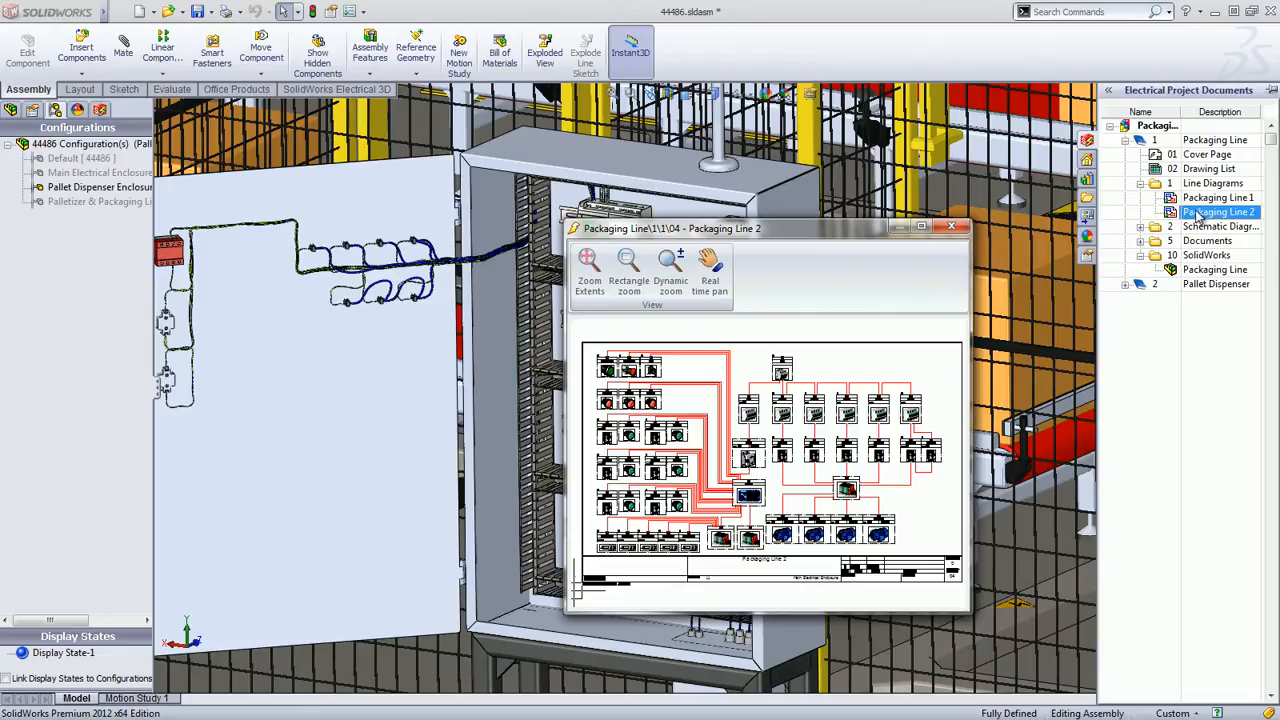
left_click(951, 227)
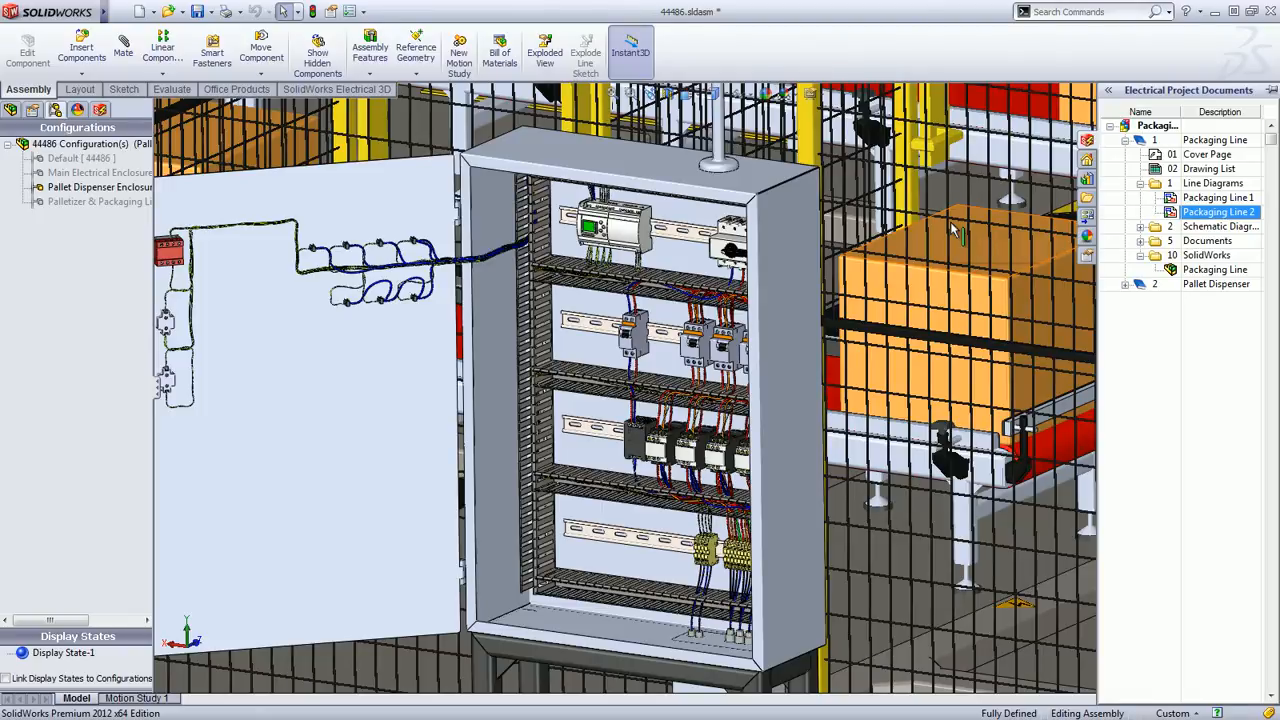
Switch to SolidWorks Electrical and open the line diagrams 03 - Packaging Line 1 and 04 - Packaging Line 2
key("super+Tab")
key("super+Tab")
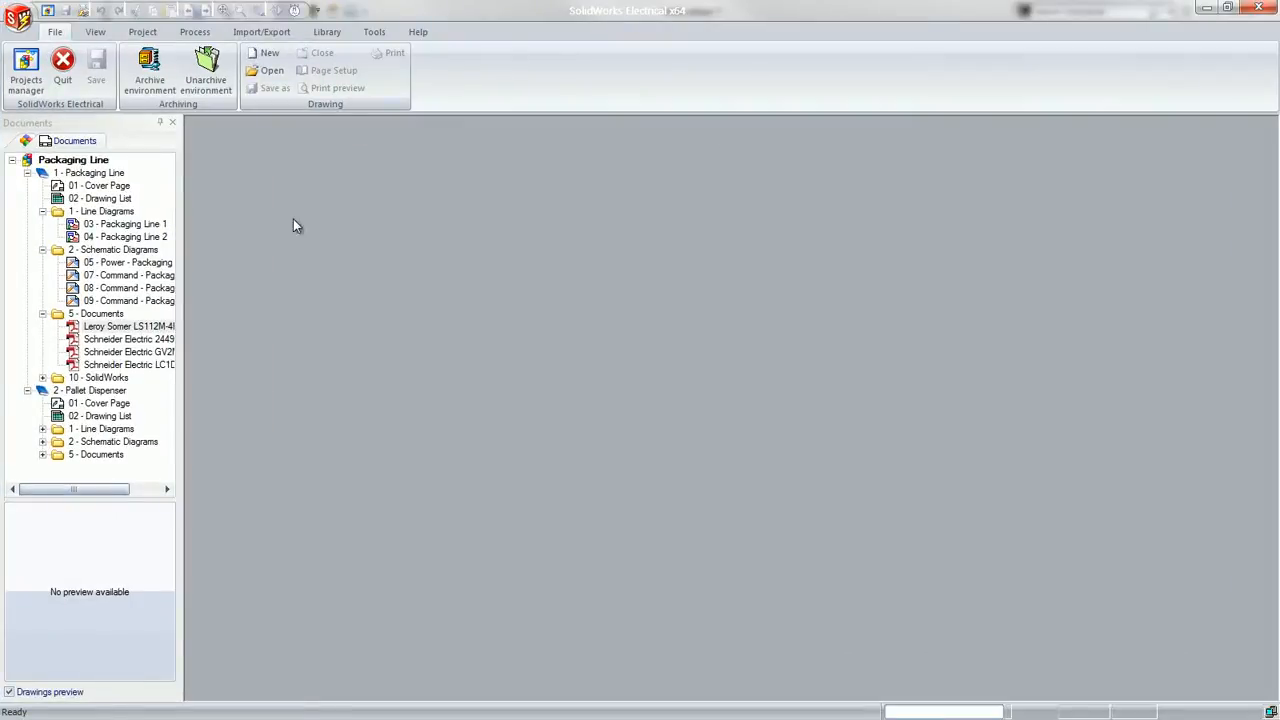
double_click(120, 226)
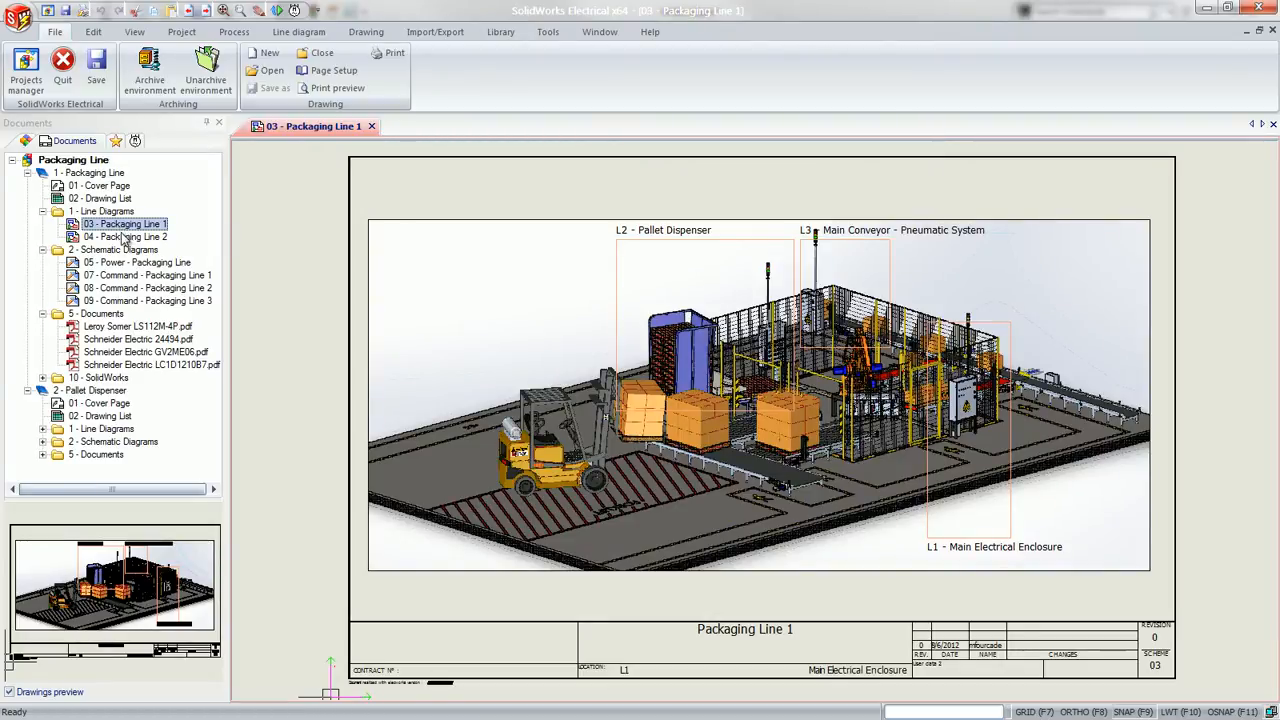
left_click(122, 237)
double_click(124, 238)
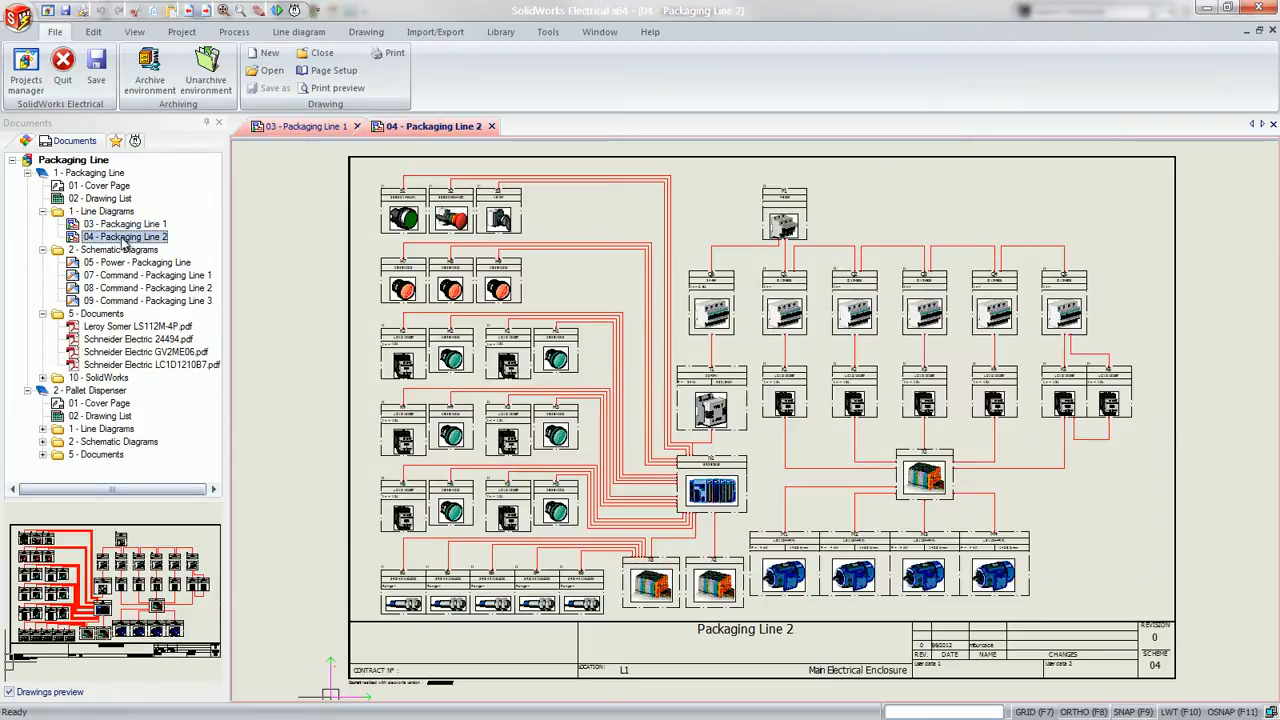
Look through the project's components under L1 - Main Electrical Enclosure and return to the document list
left_click(25, 142)
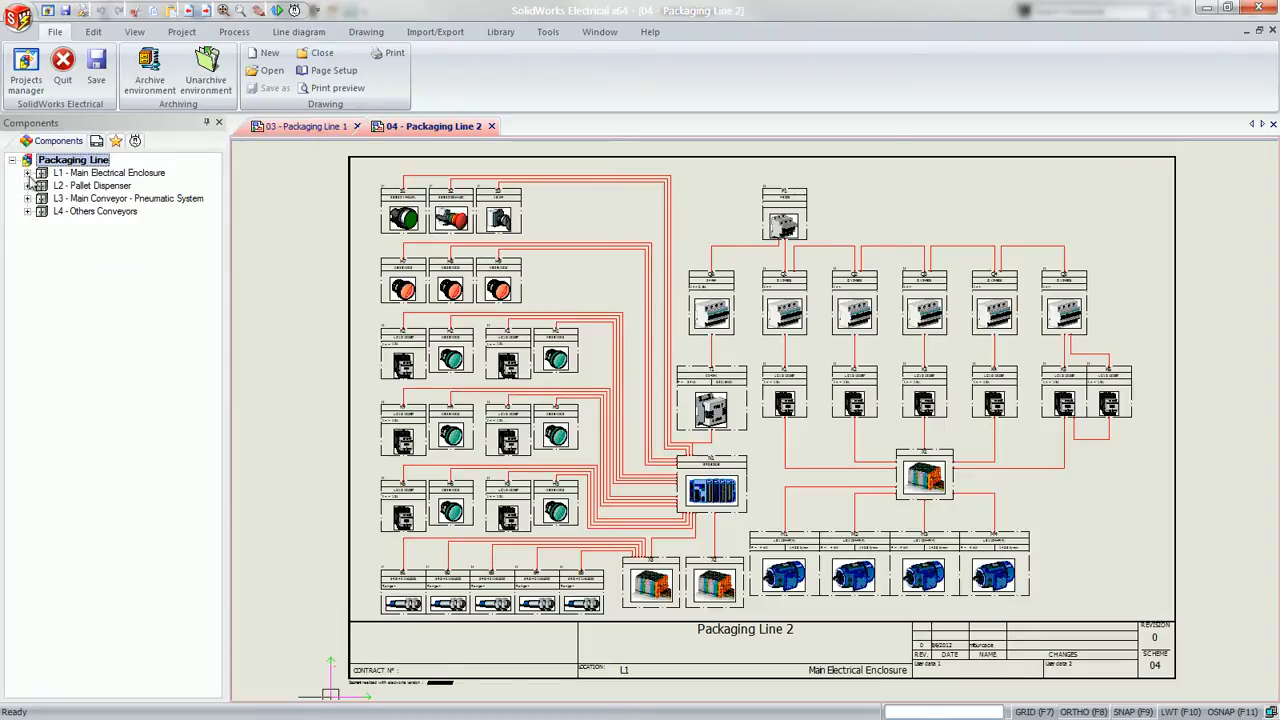
left_click(27, 173)
left_click(42, 186)
left_click(42, 186)
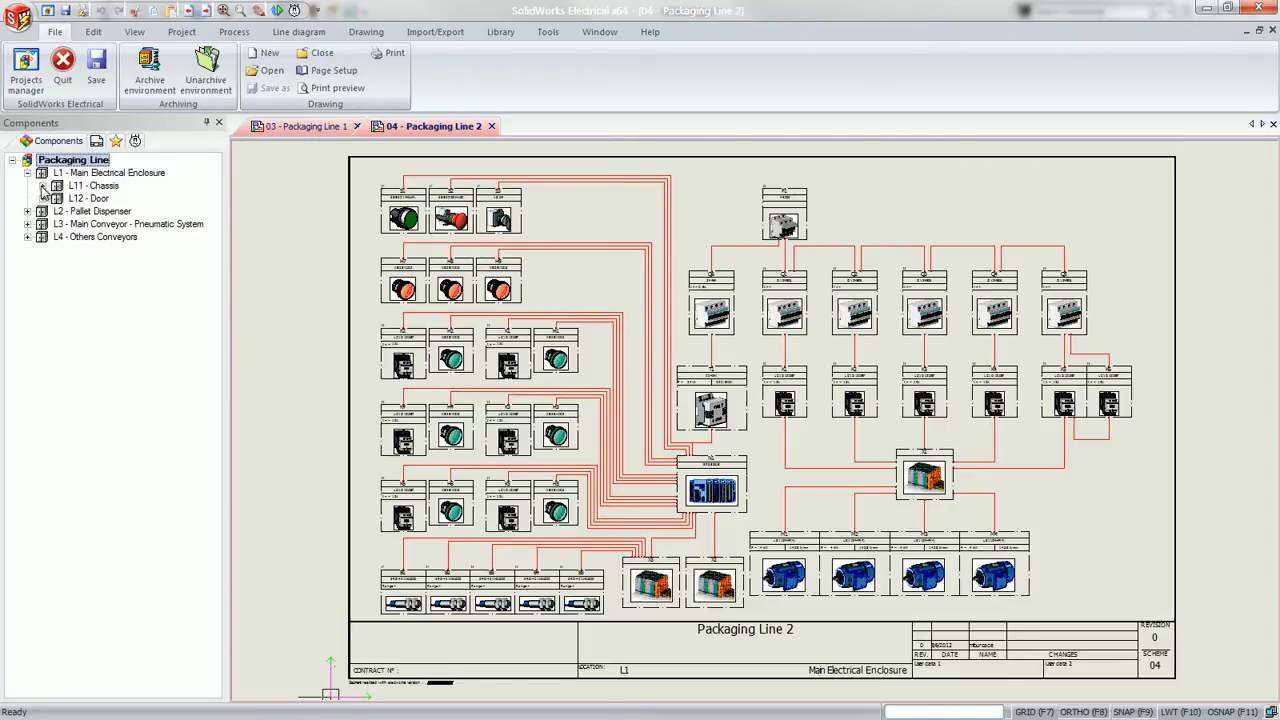
left_click(93, 144)
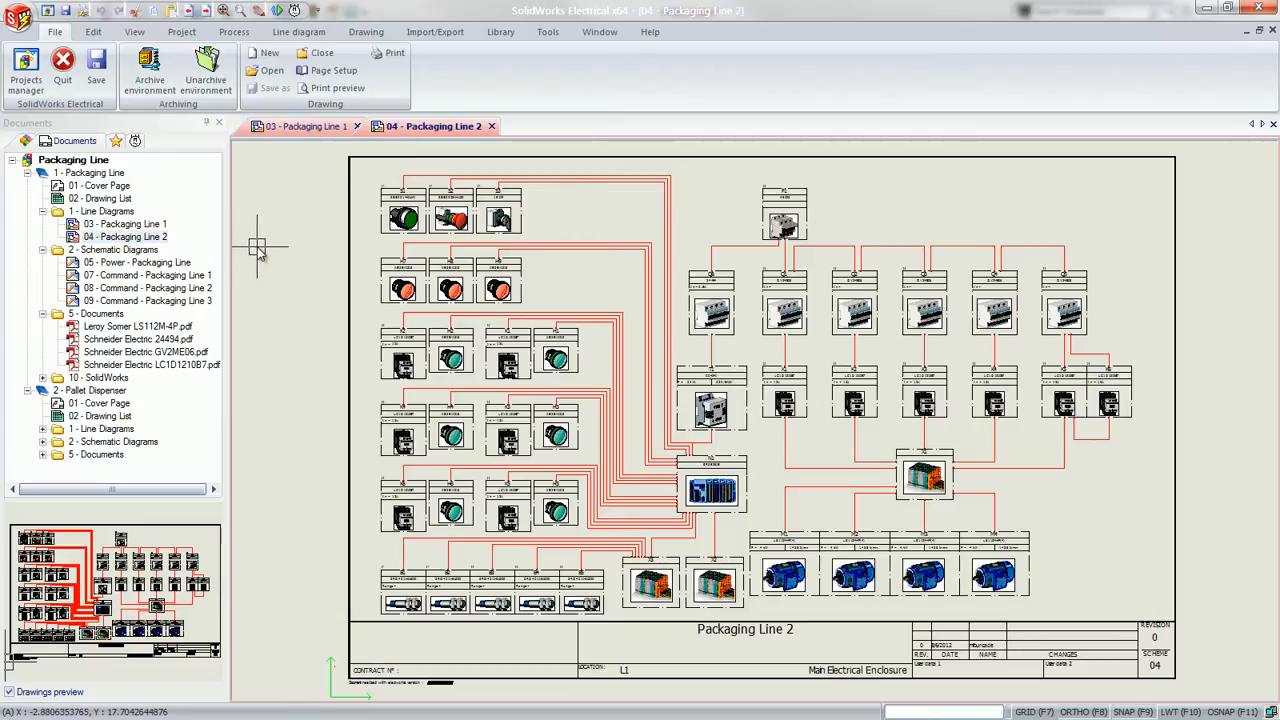
Start inserting a symbol near motor M4 on the Packaging Line 2 diagram and open the library to choose a different symbol
left_click(884, 434)
left_click(1138, 612)
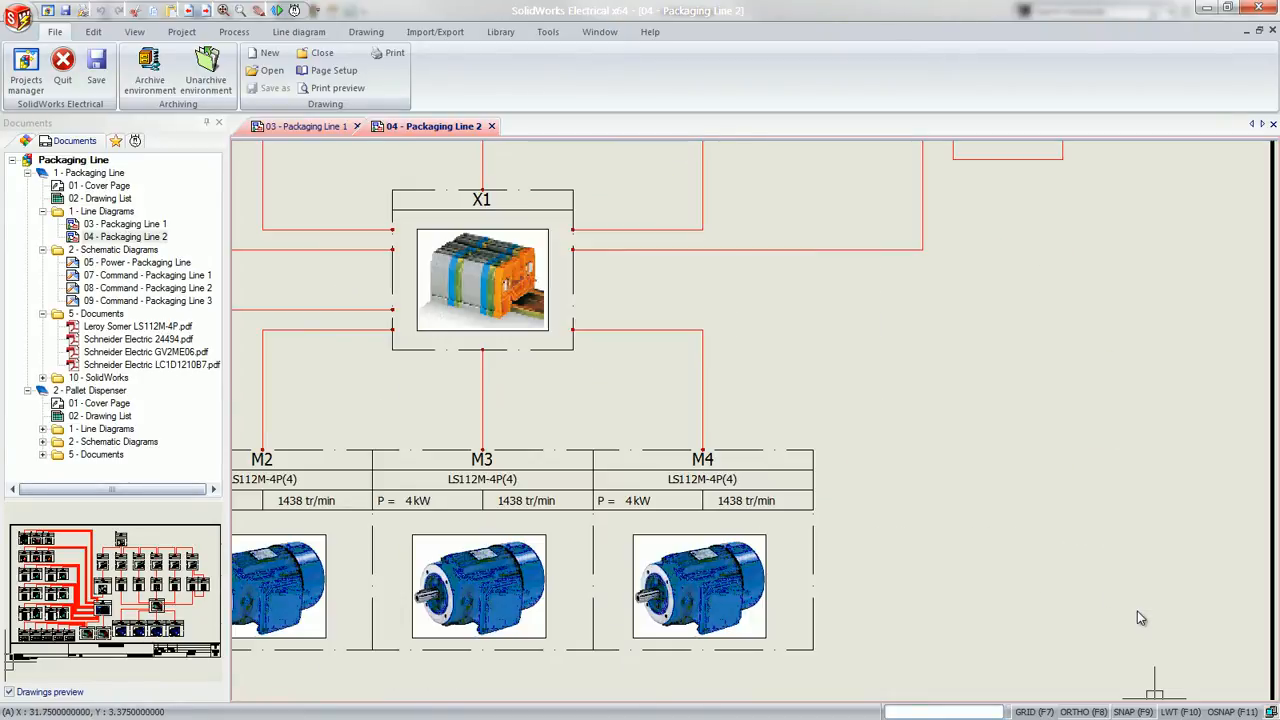
left_click(312, 36)
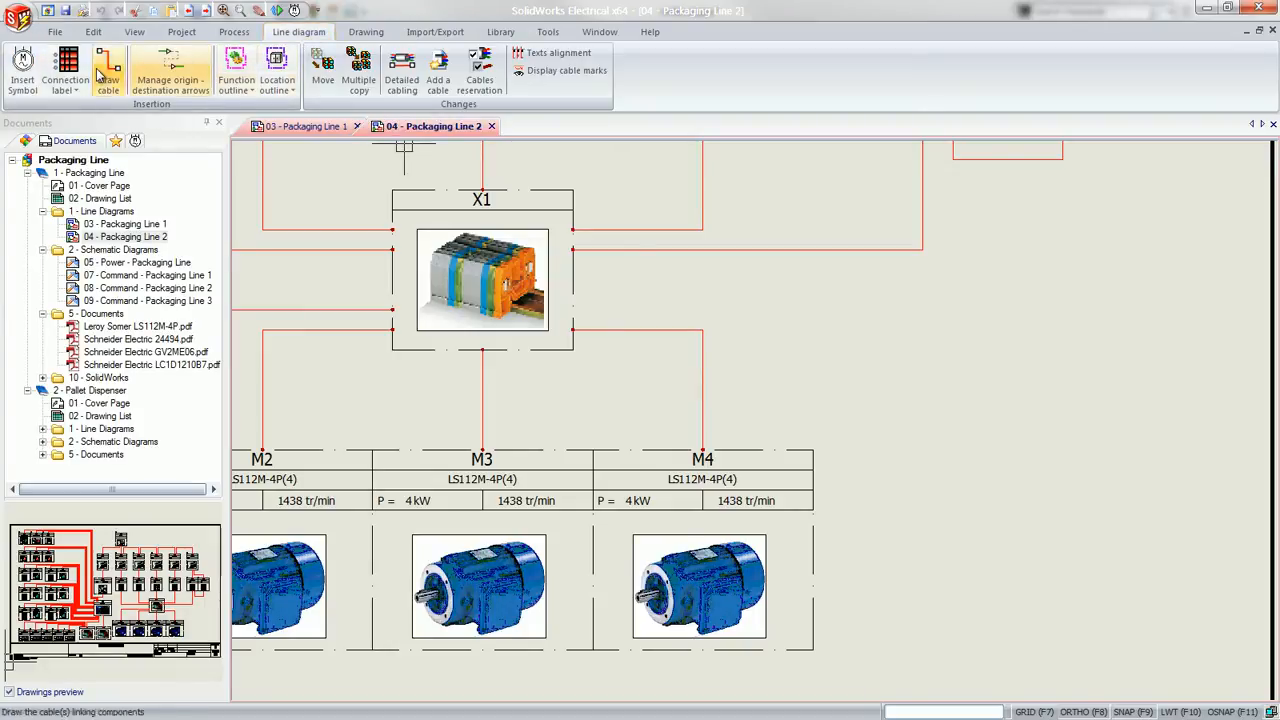
left_click(30, 80)
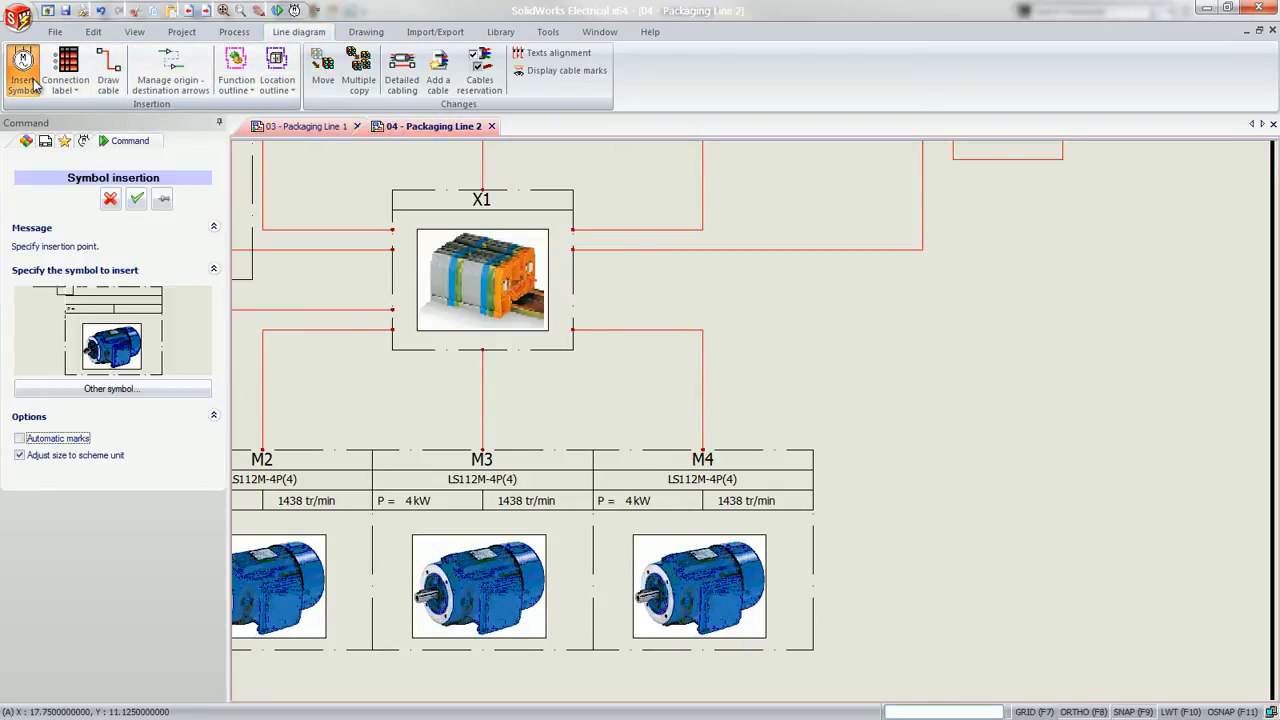
left_click(62, 392)
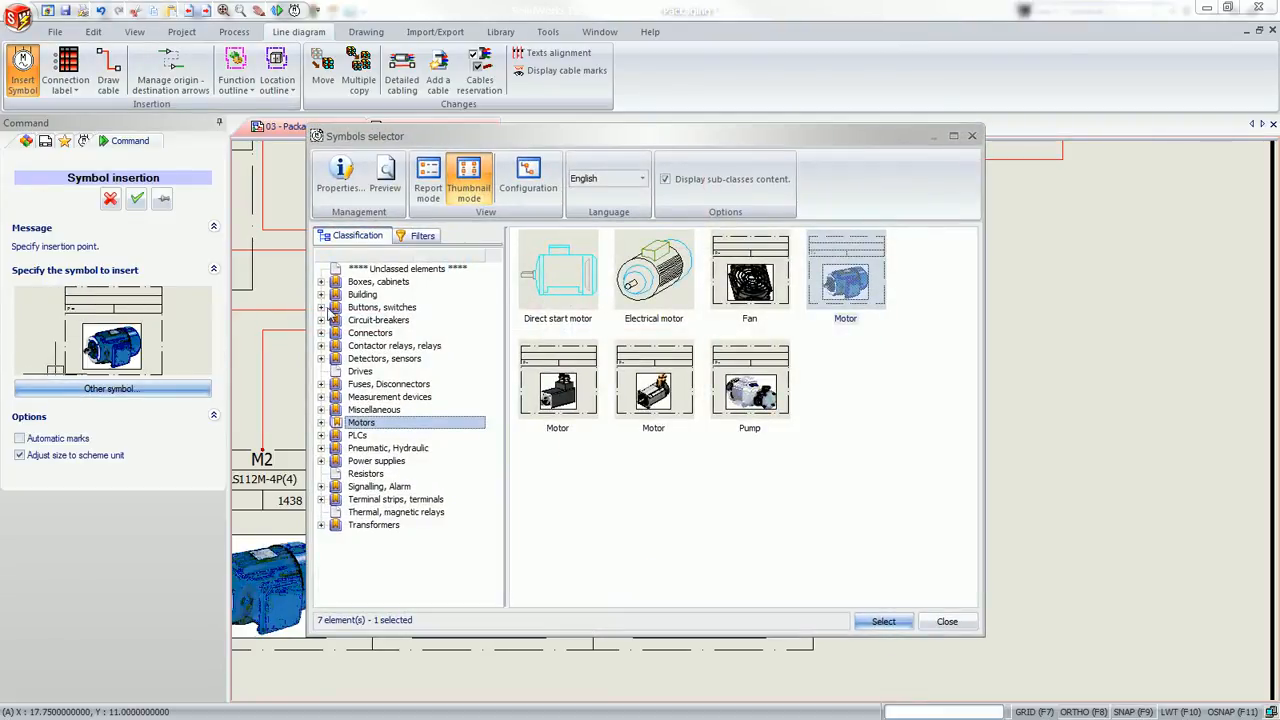
Browse the symbol classes for buttons and switches, circuit-breakers, connectors, contactor relays, PLCs and power supplies
left_click(368, 308)
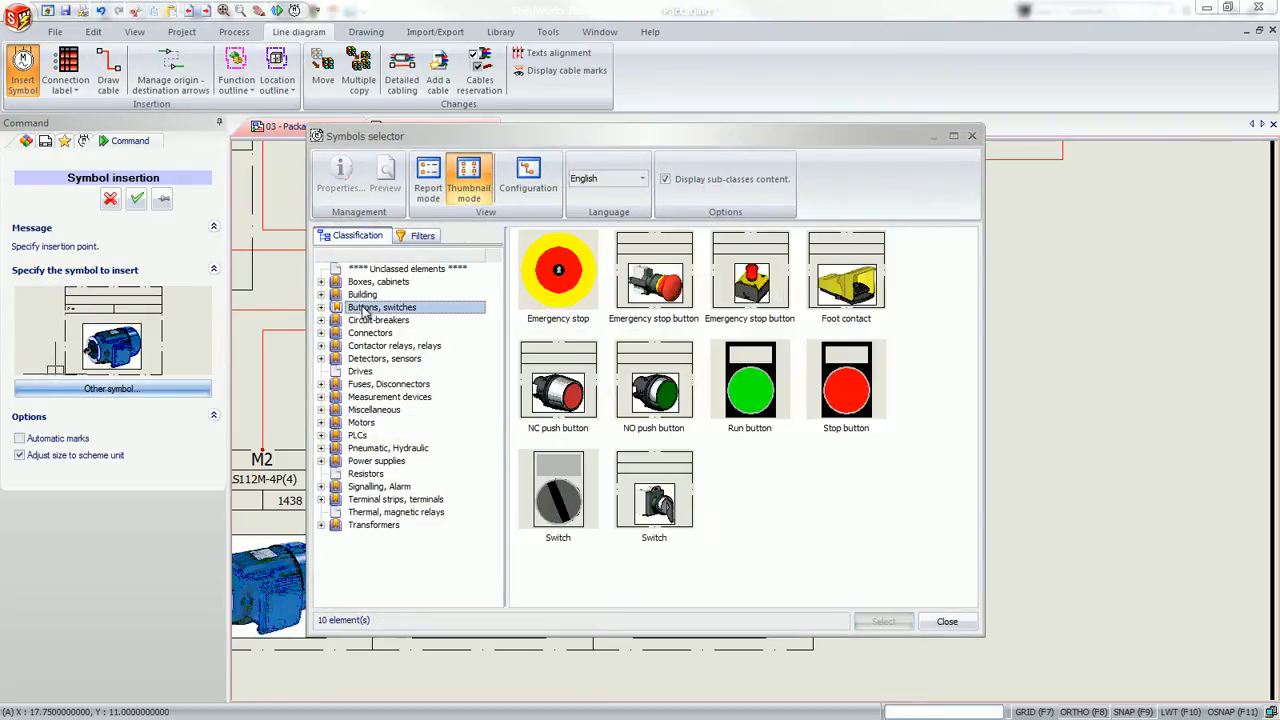
left_click(372, 321)
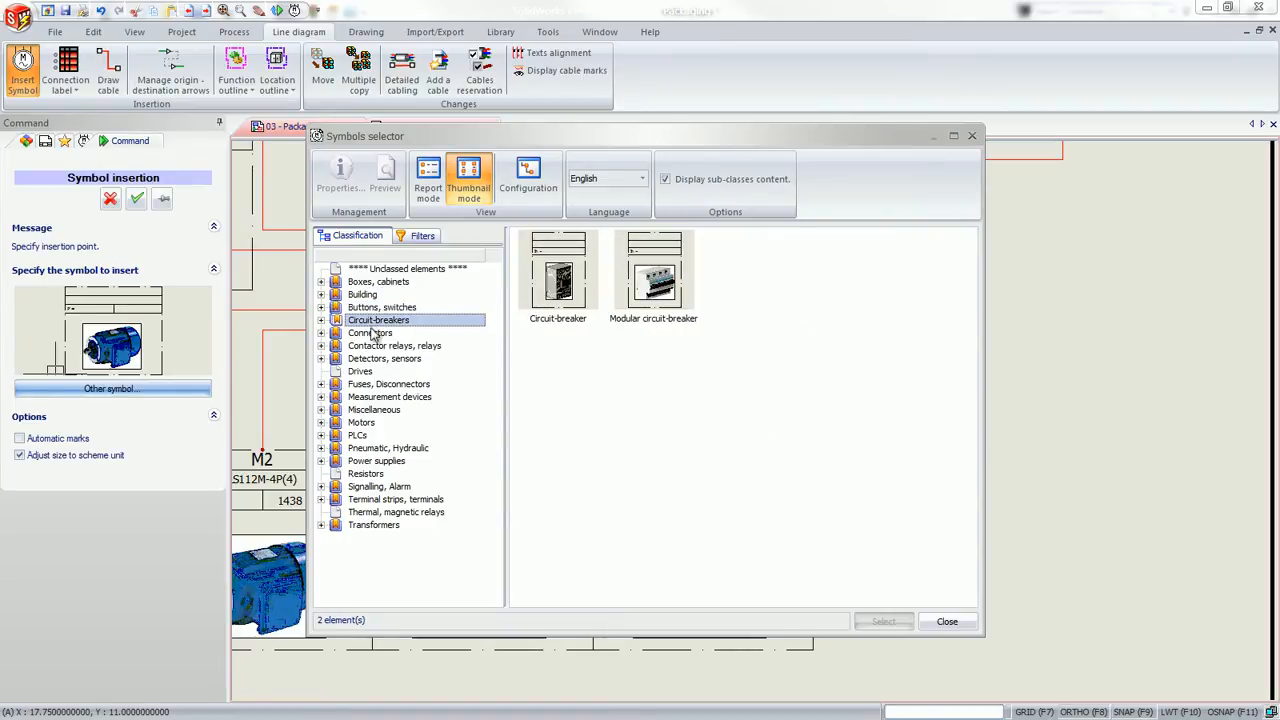
left_click(375, 333)
left_click(376, 346)
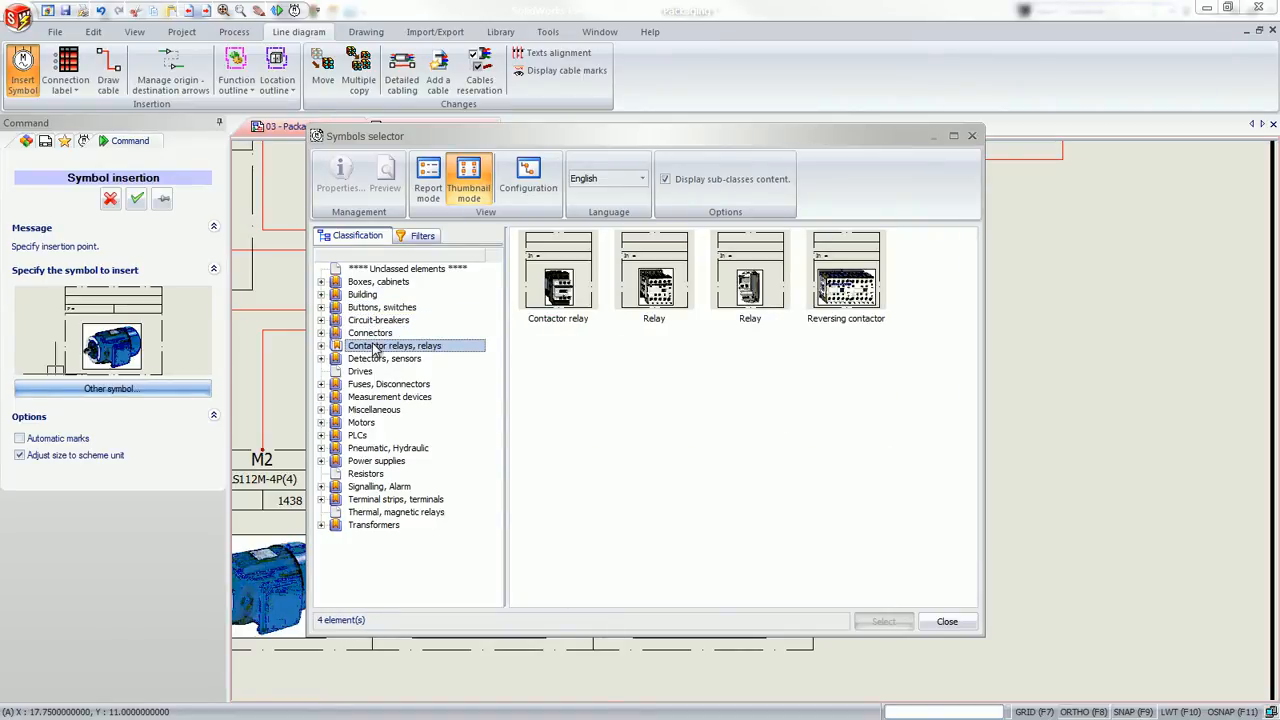
left_click(358, 436)
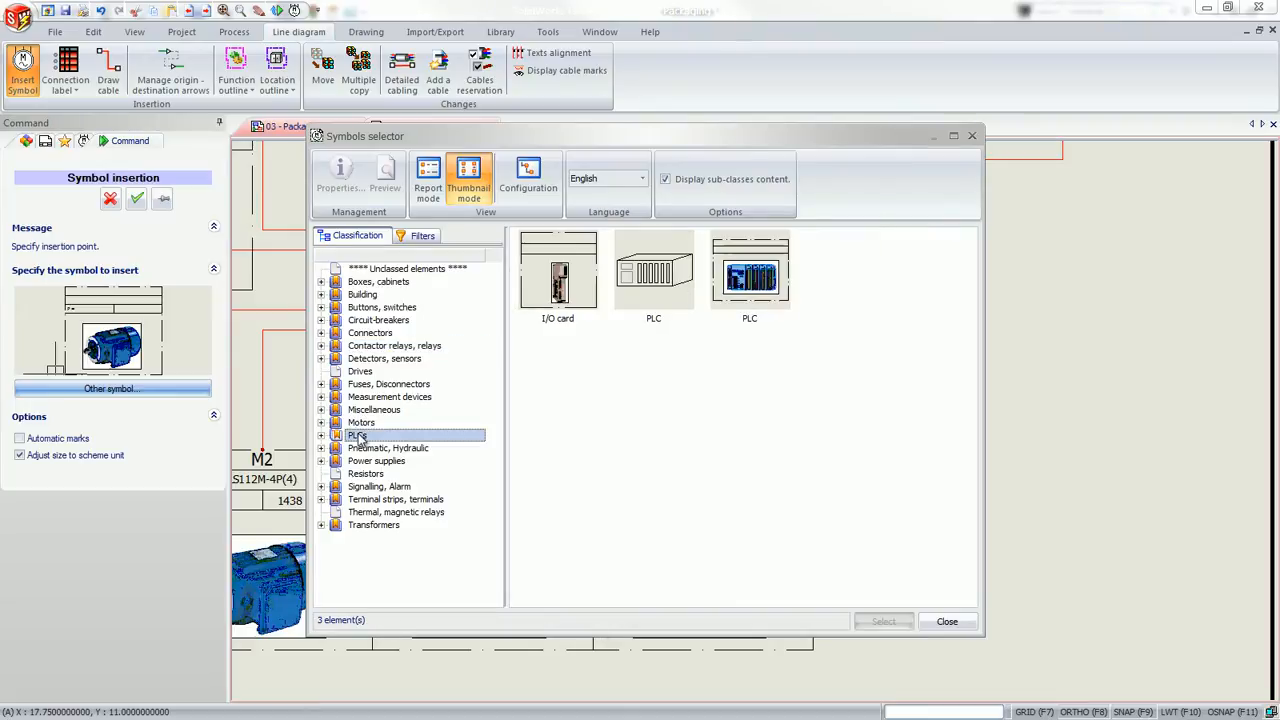
left_click(366, 462)
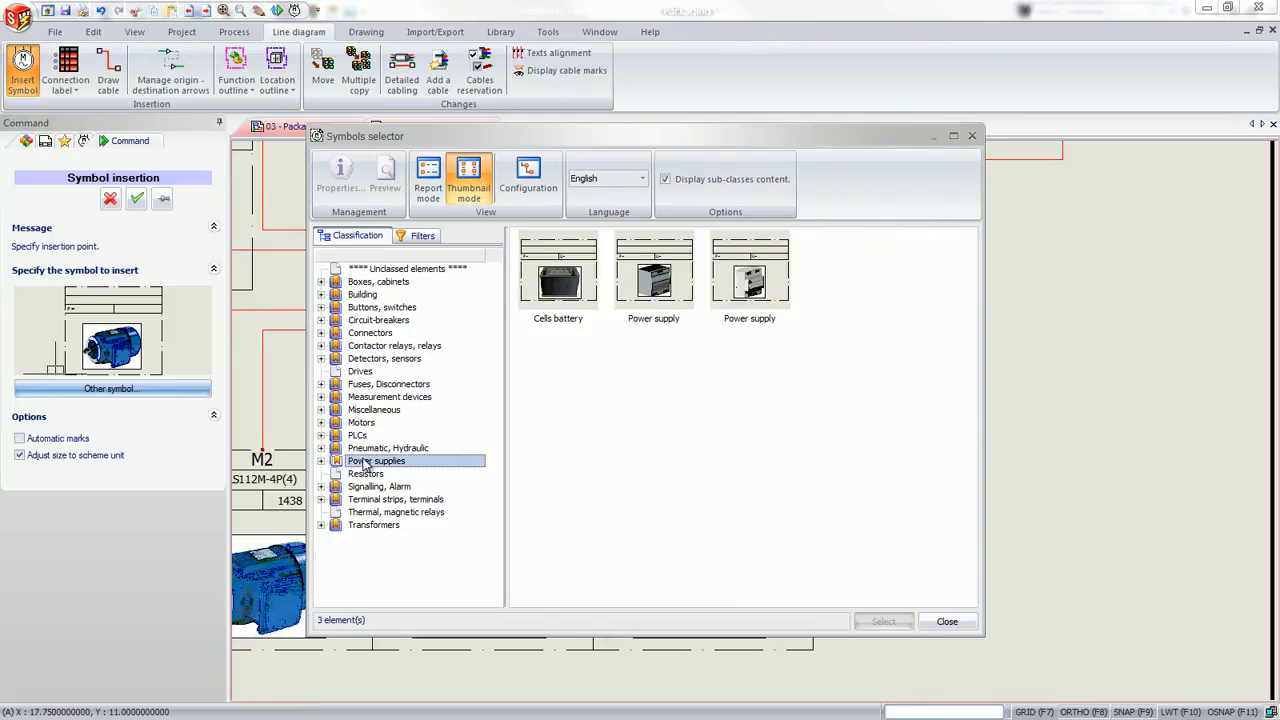
Place the blue Motor symbol from the Motors class beside M4 and associate it with component =F1-M5 under L4 - Others Conveyors
left_click(358, 424)
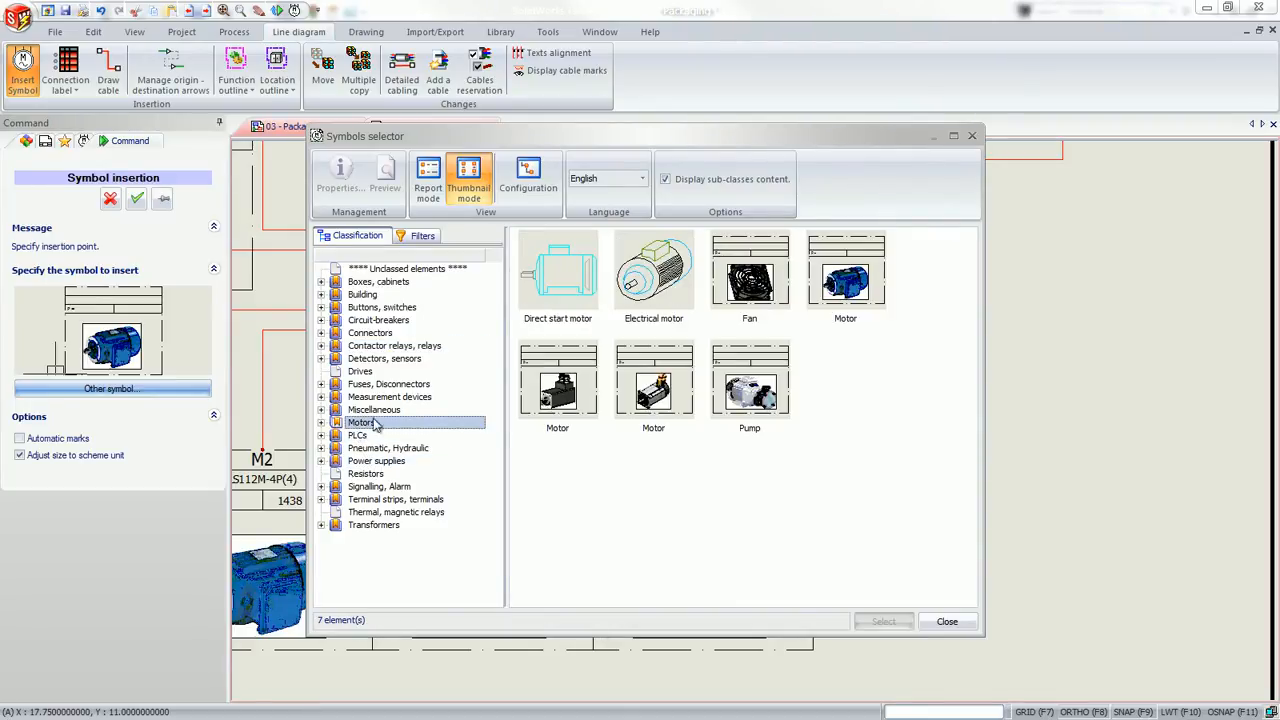
left_click(846, 278)
left_click(884, 621)
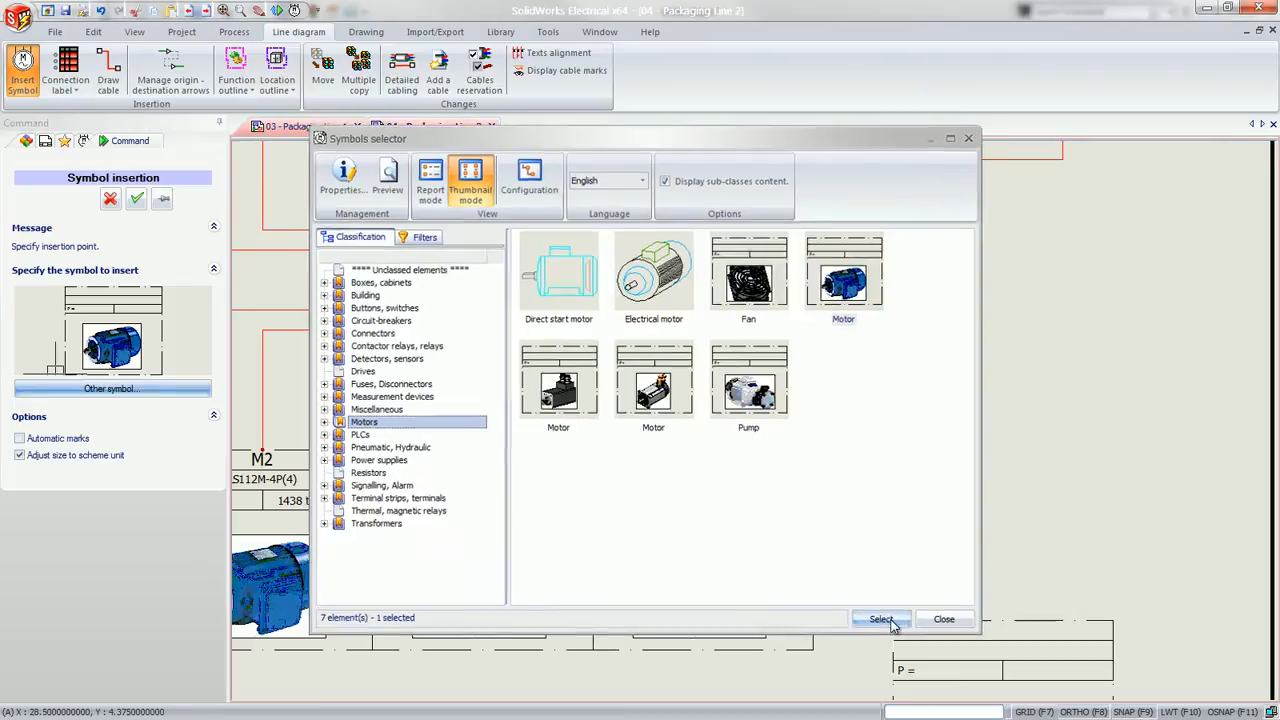
left_click(858, 508)
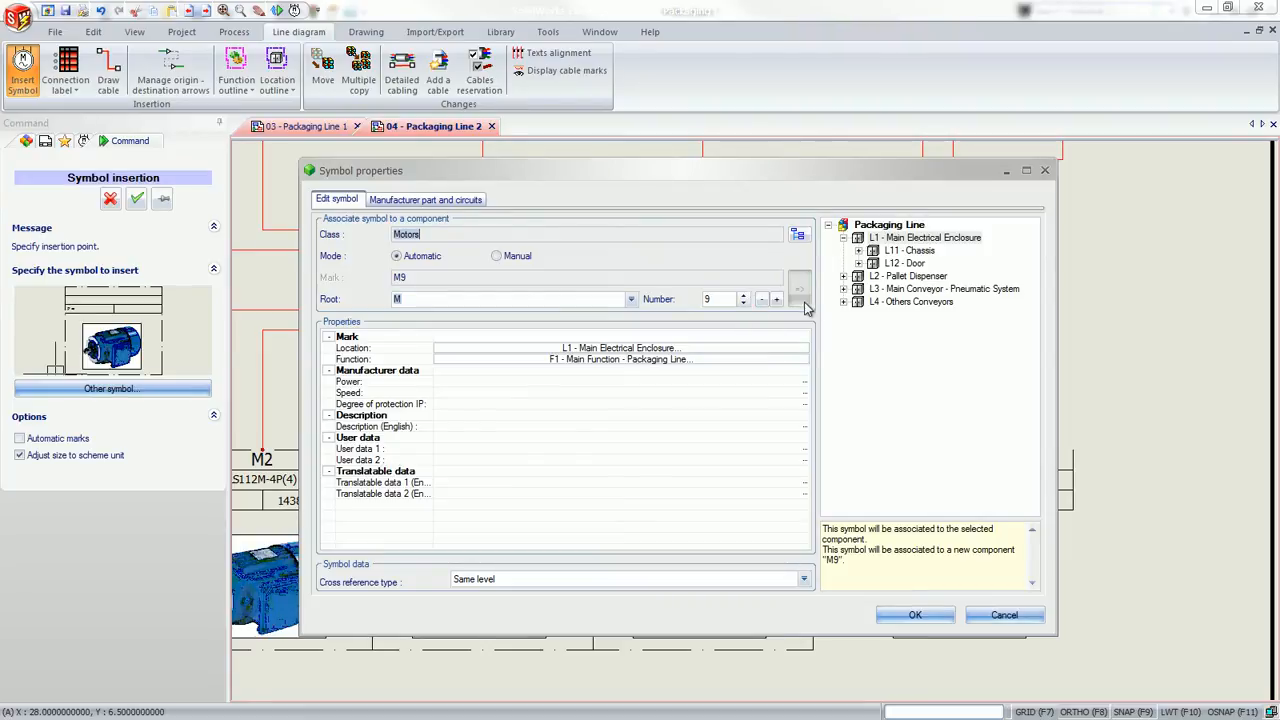
left_click(843, 301)
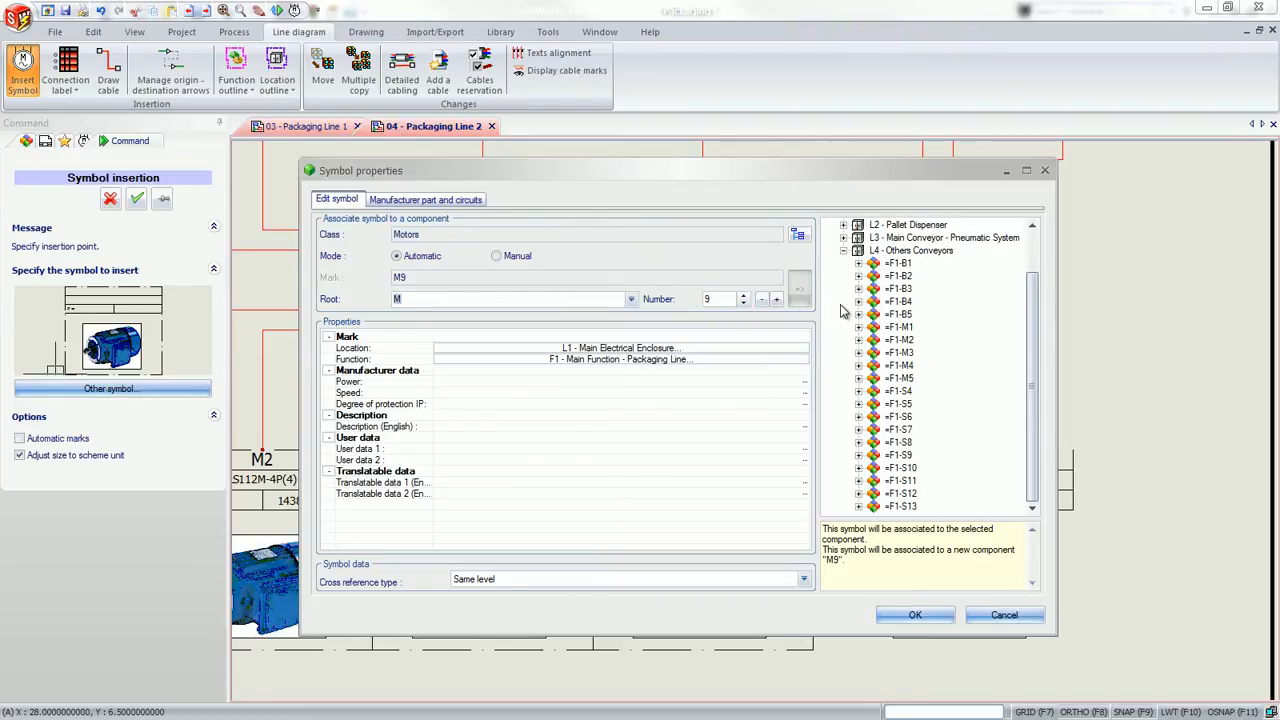
left_click(895, 378)
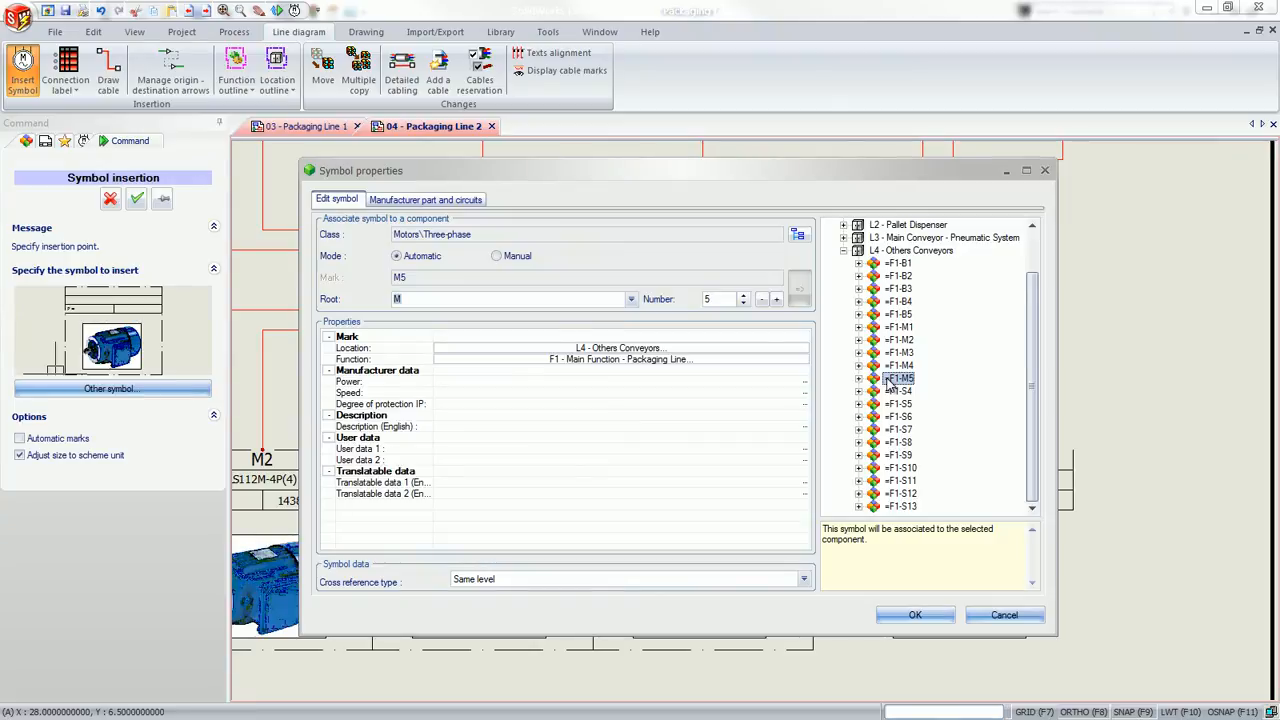
Assign the Leroy Somer part LS112M-4P(4) to motor M5 and accept the symbol properties
left_click(428, 201)
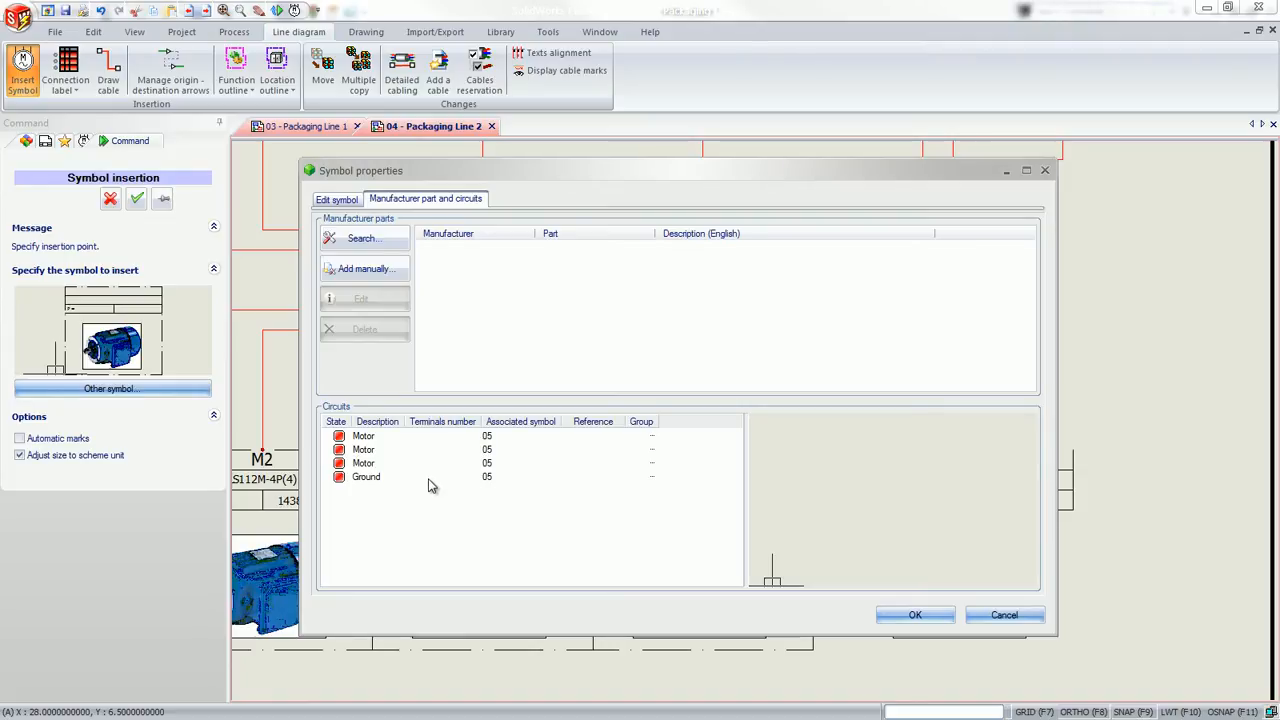
left_click(364, 241)
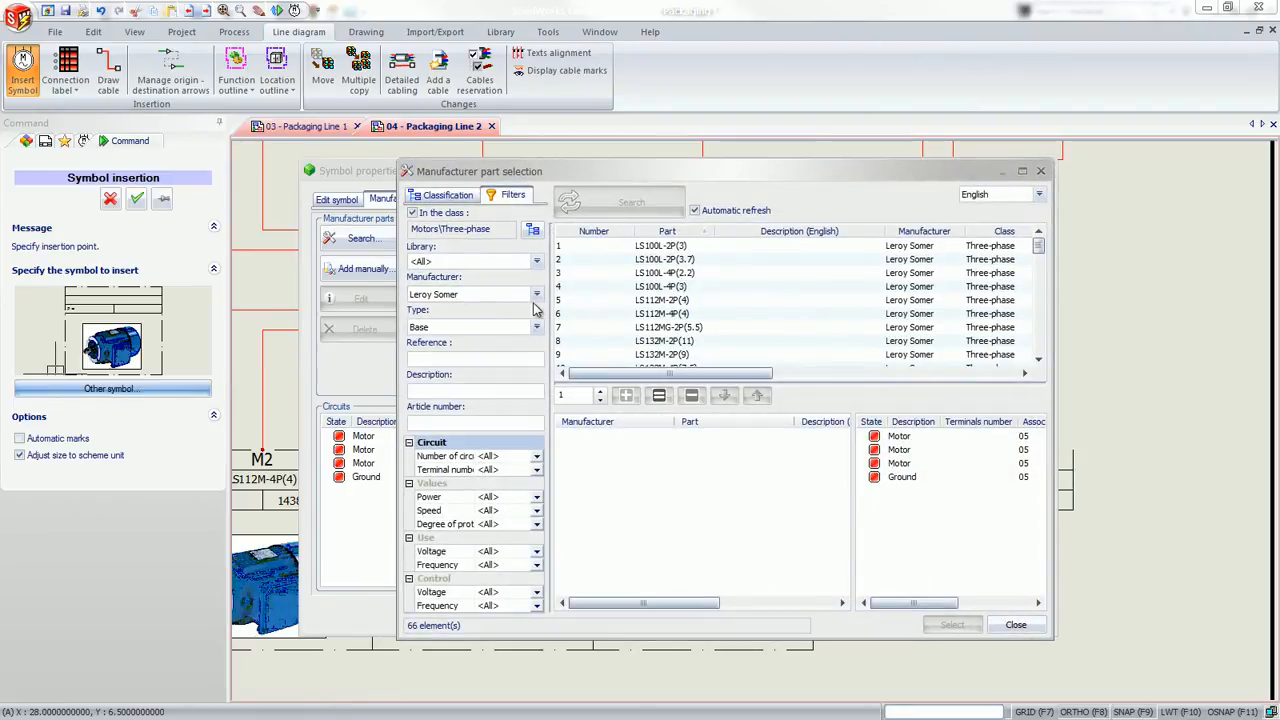
left_click(537, 296)
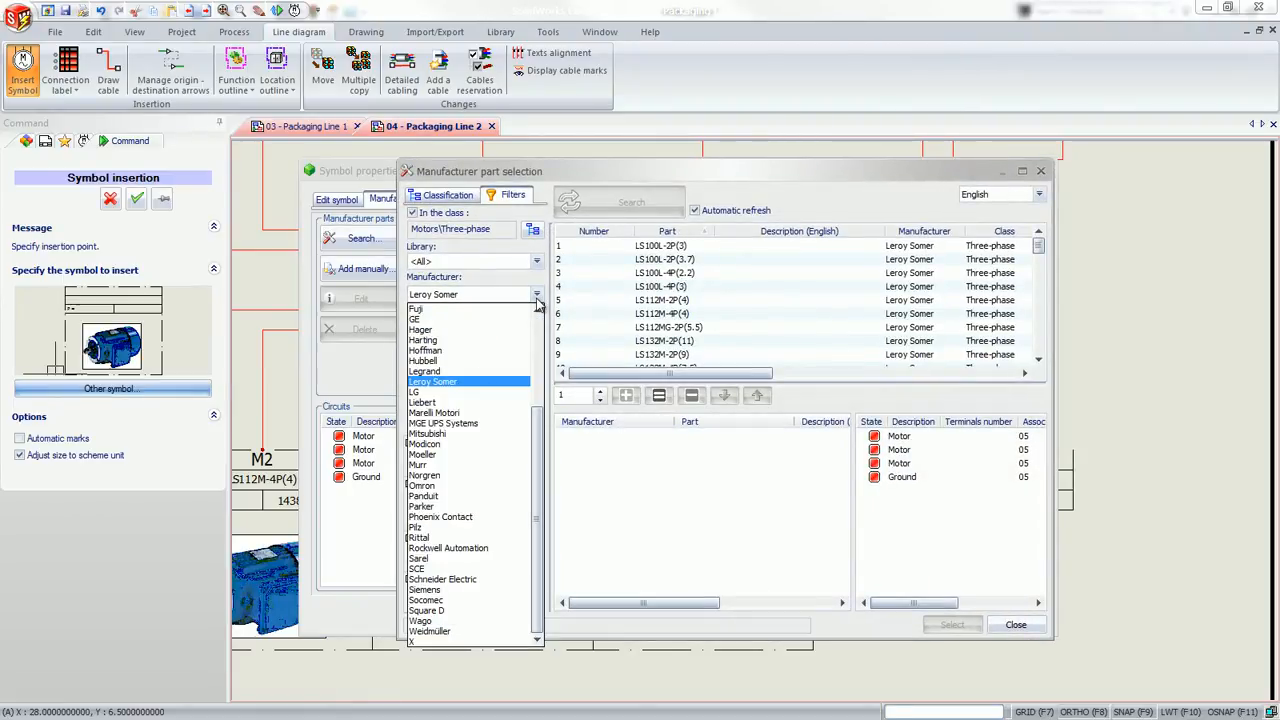
left_click_drag(537, 425, 537, 328)
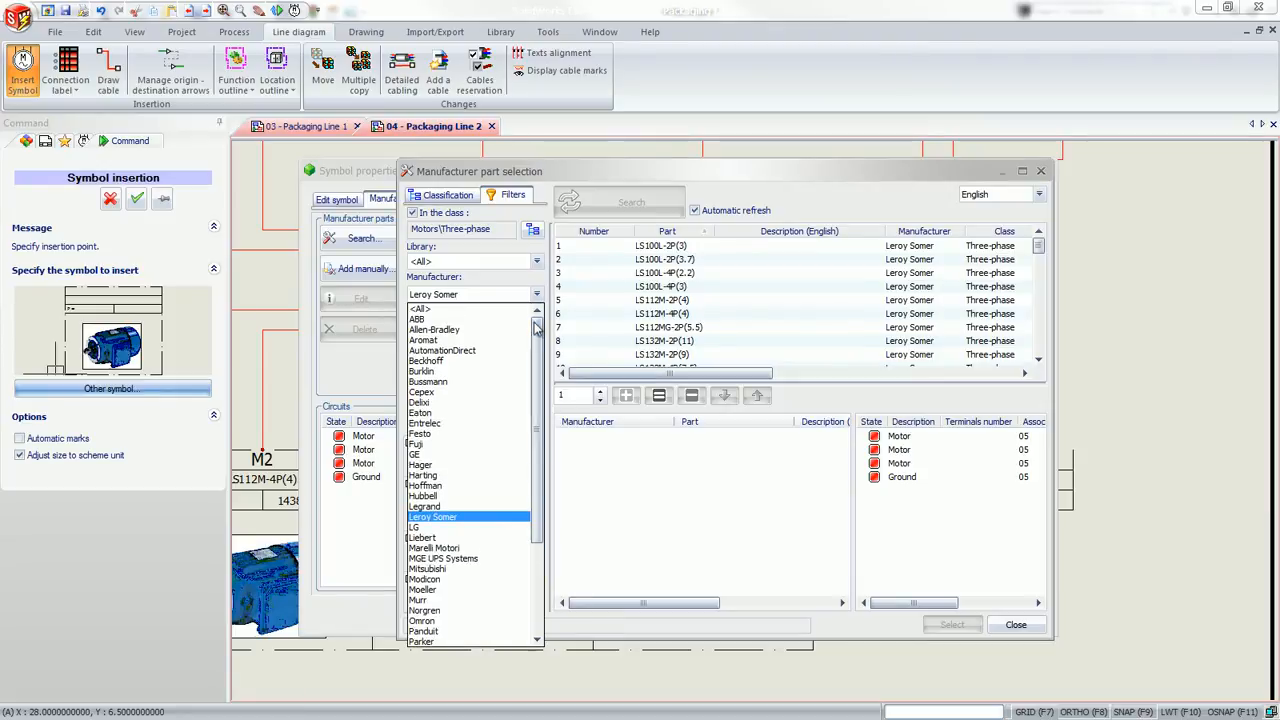
left_click(521, 517)
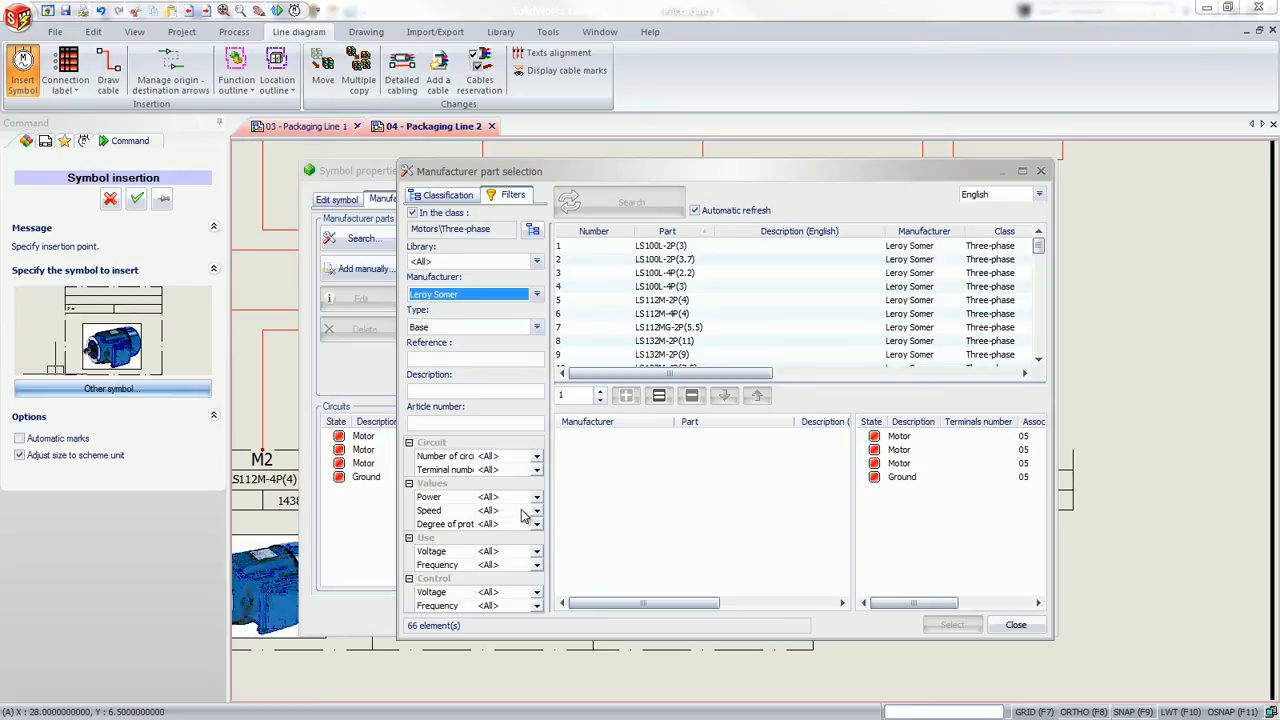
left_click(657, 315)
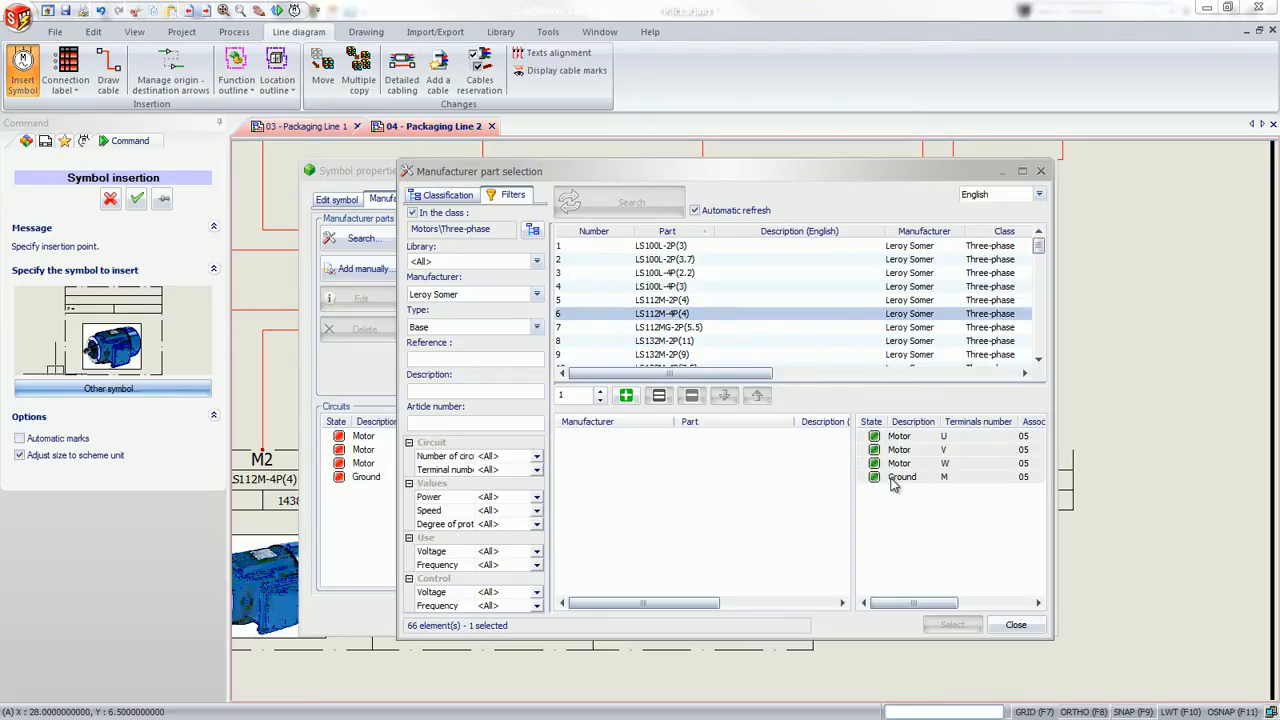
left_click(626, 396)
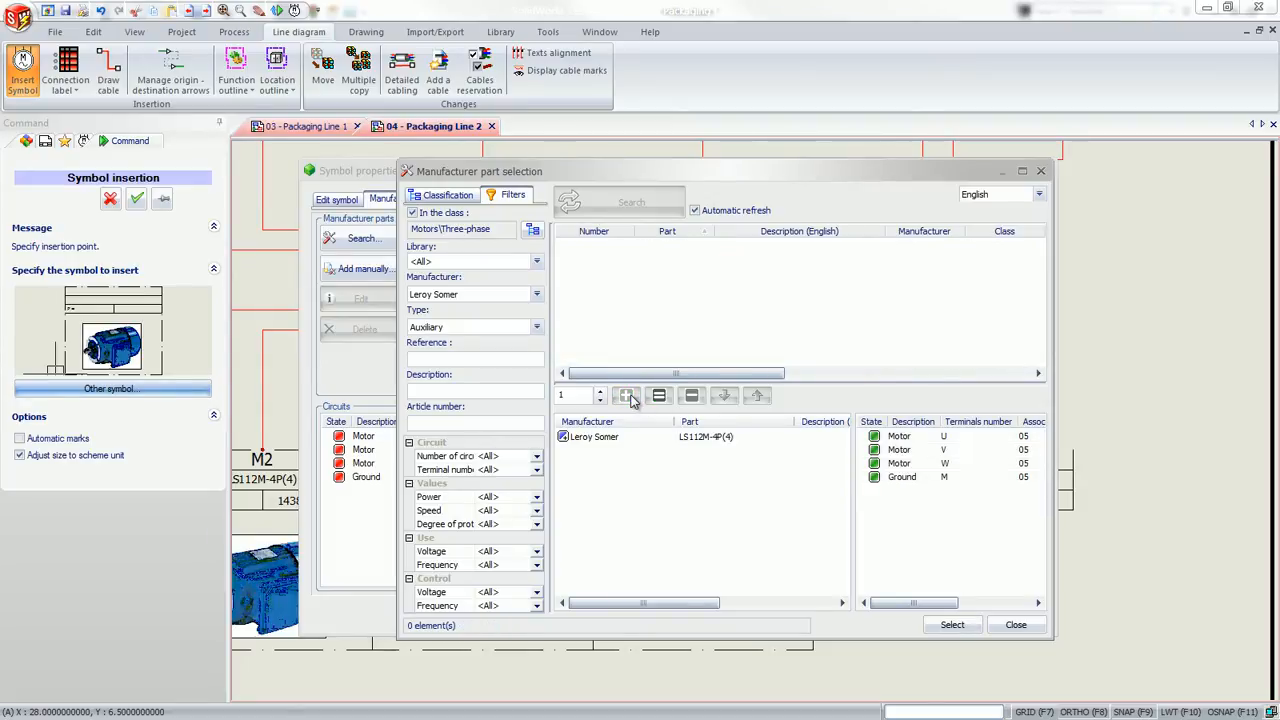
left_click(955, 625)
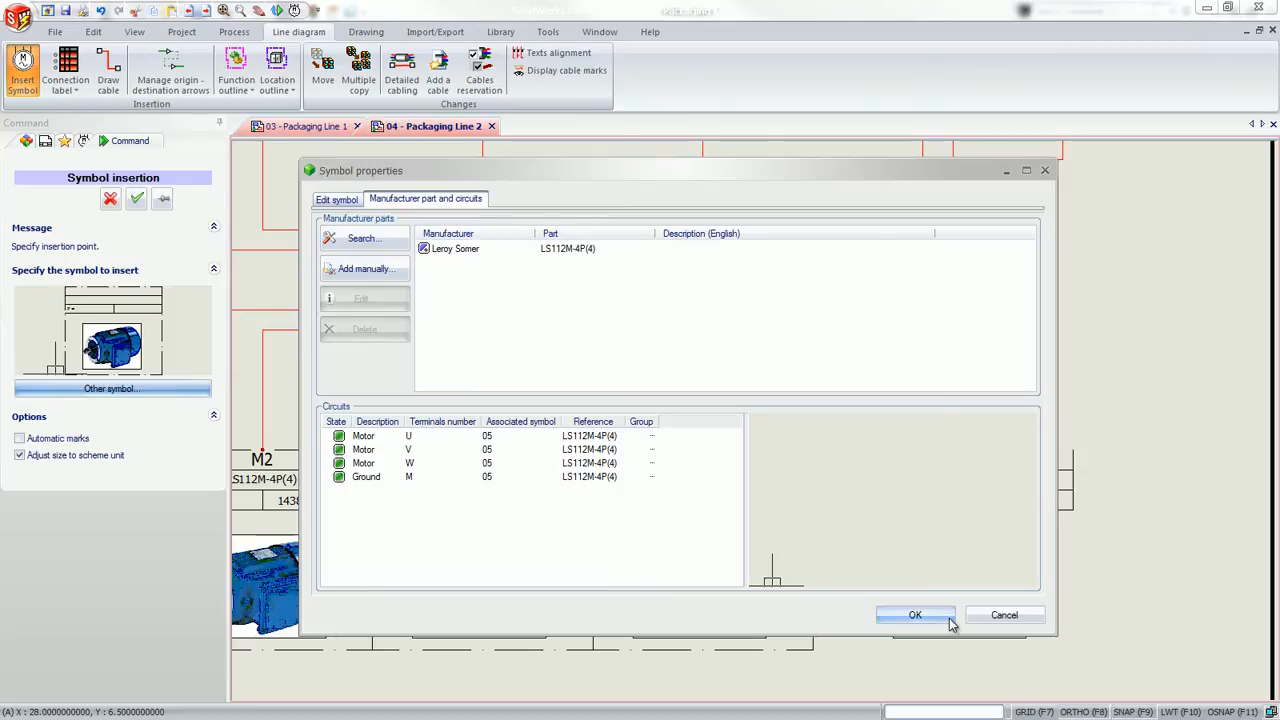
left_click(951, 621)
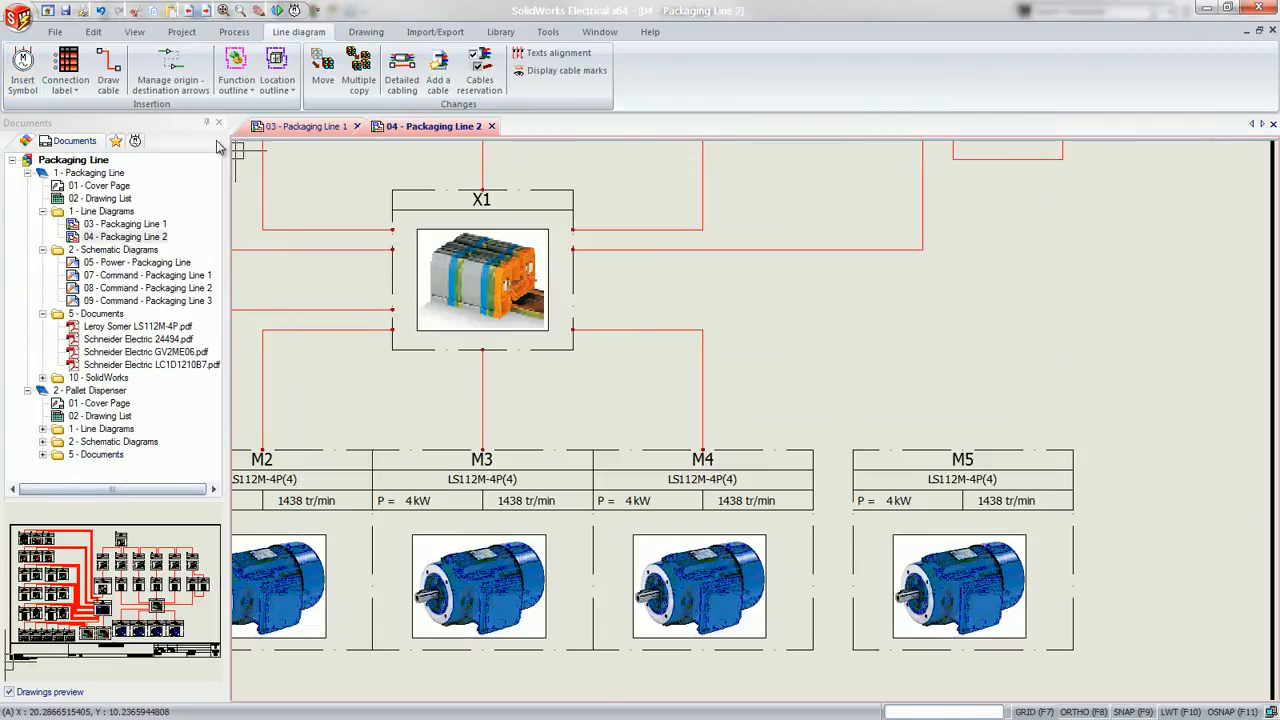
Draw a red continuous cable from the side of terminal strip X1 to the top of motor M5
left_click(108, 78)
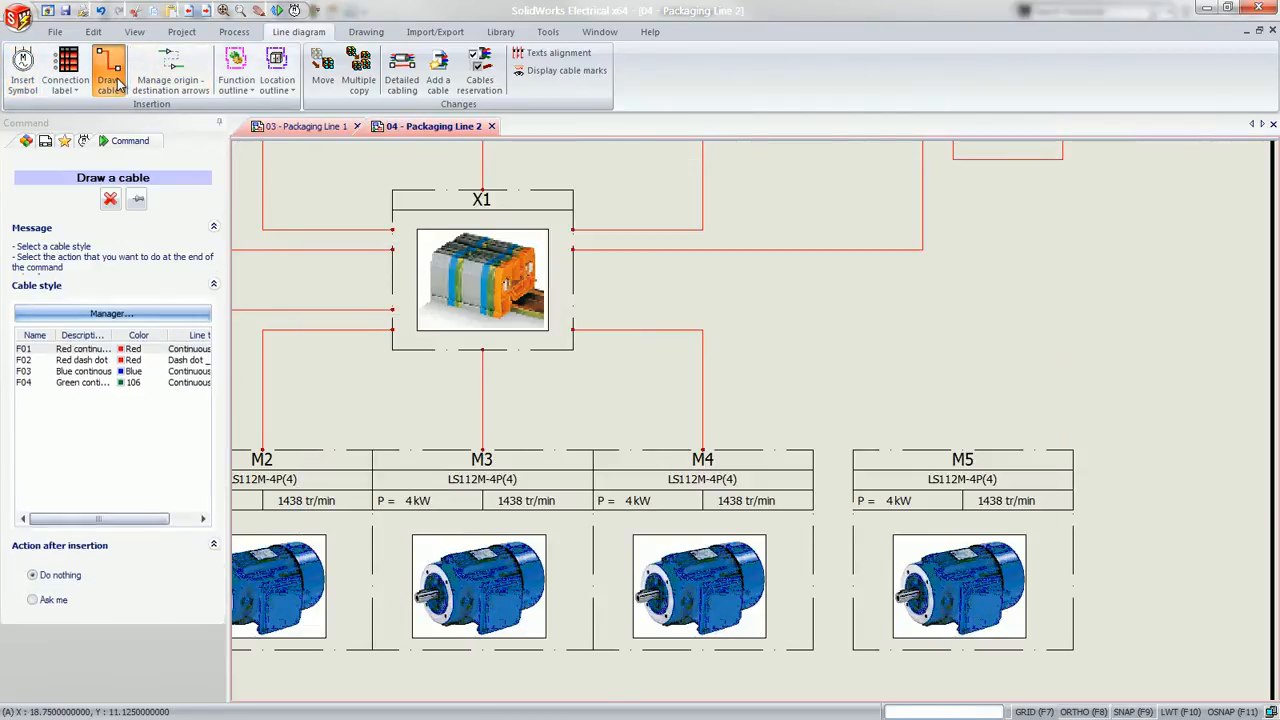
left_click(571, 303)
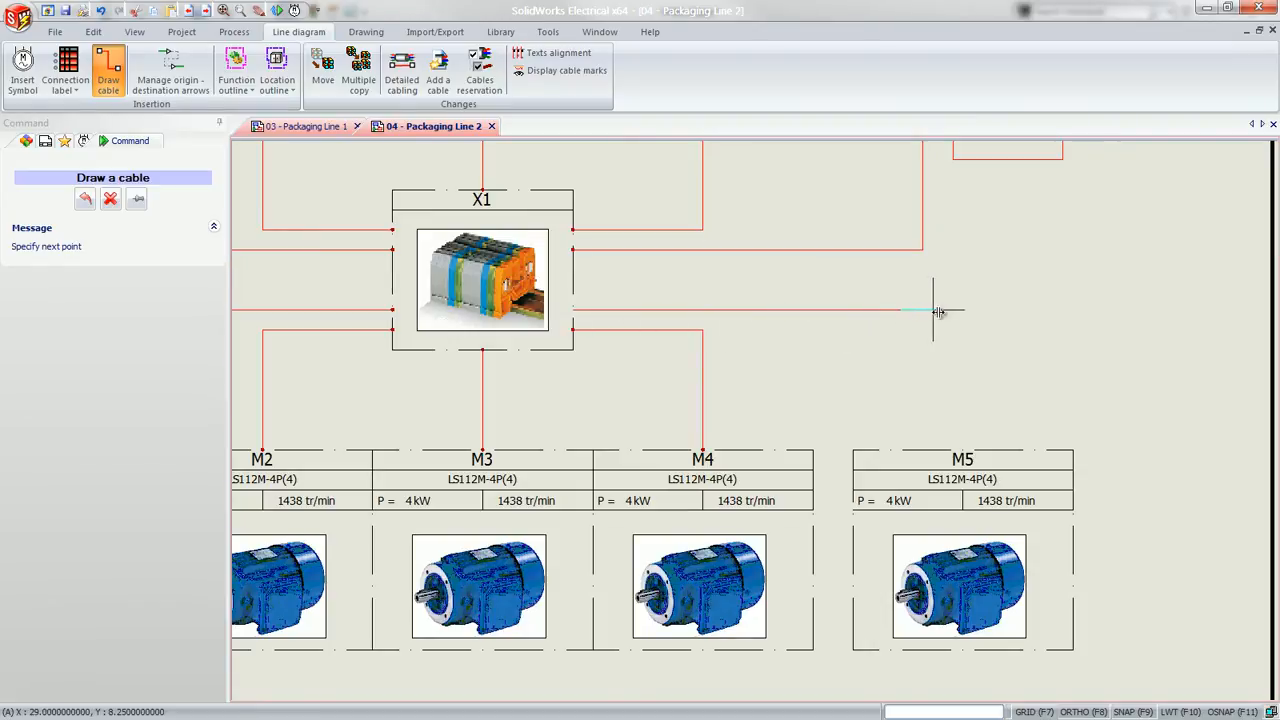
left_click(963, 310)
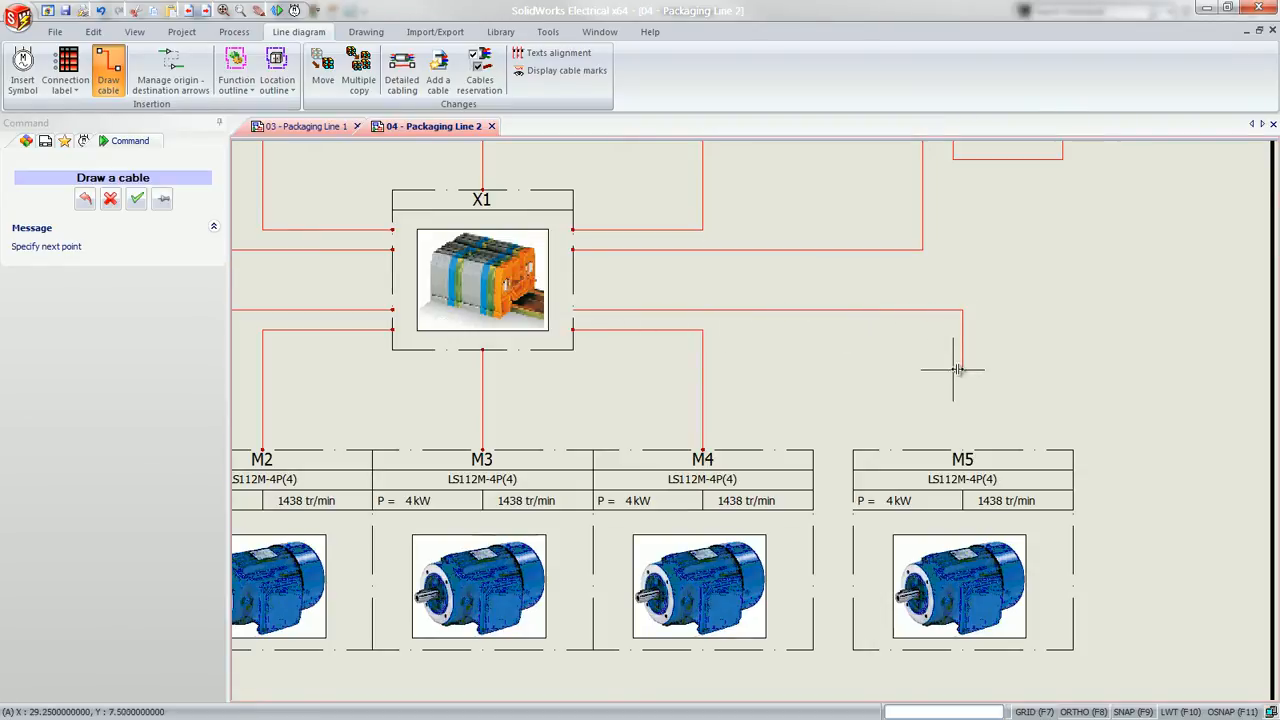
left_click(963, 450)
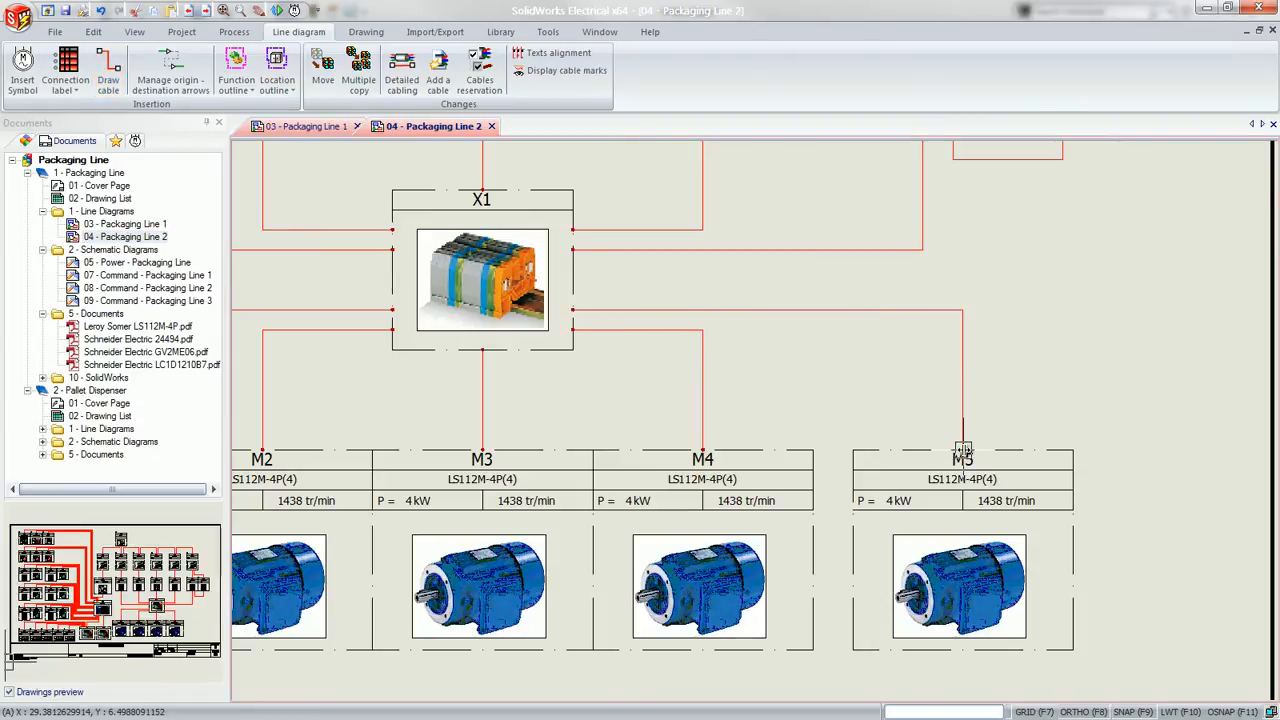
Reserve cable W10 (1000 R2V-RH 4X4 M) with its four cores in the detailed cabling between X1 and M5
double_click(964, 423)
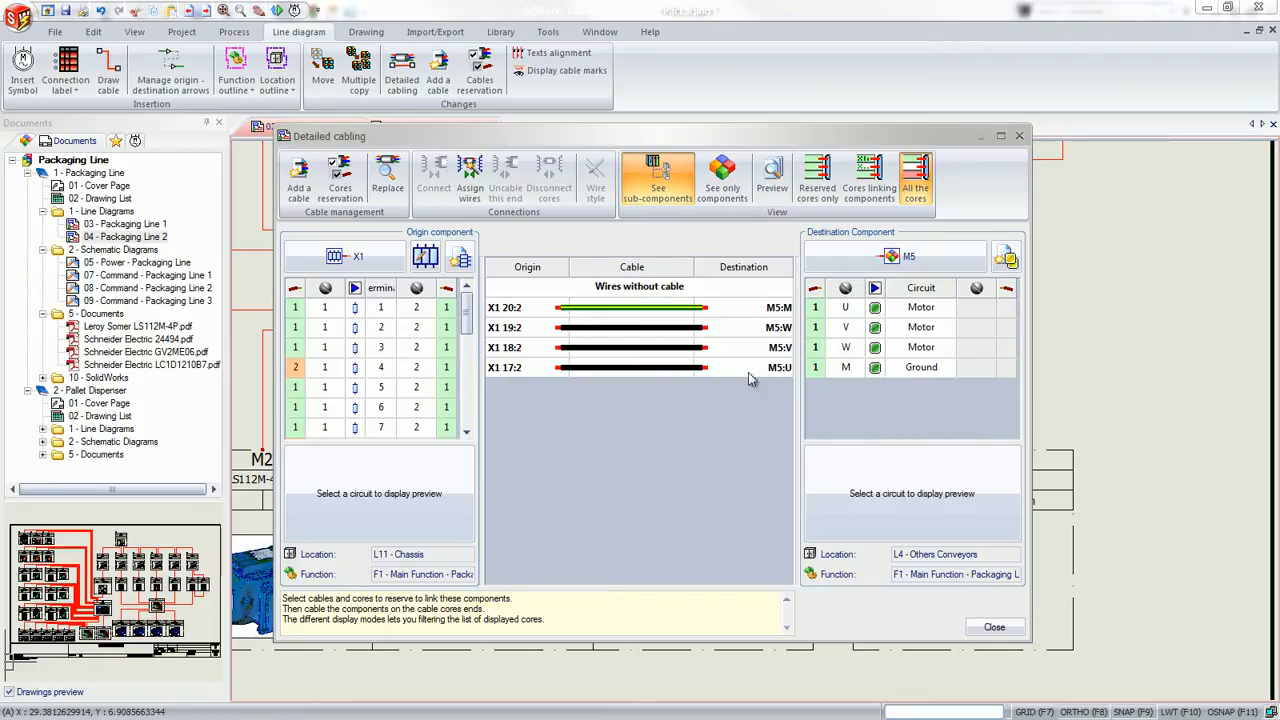
left_click(340, 190)
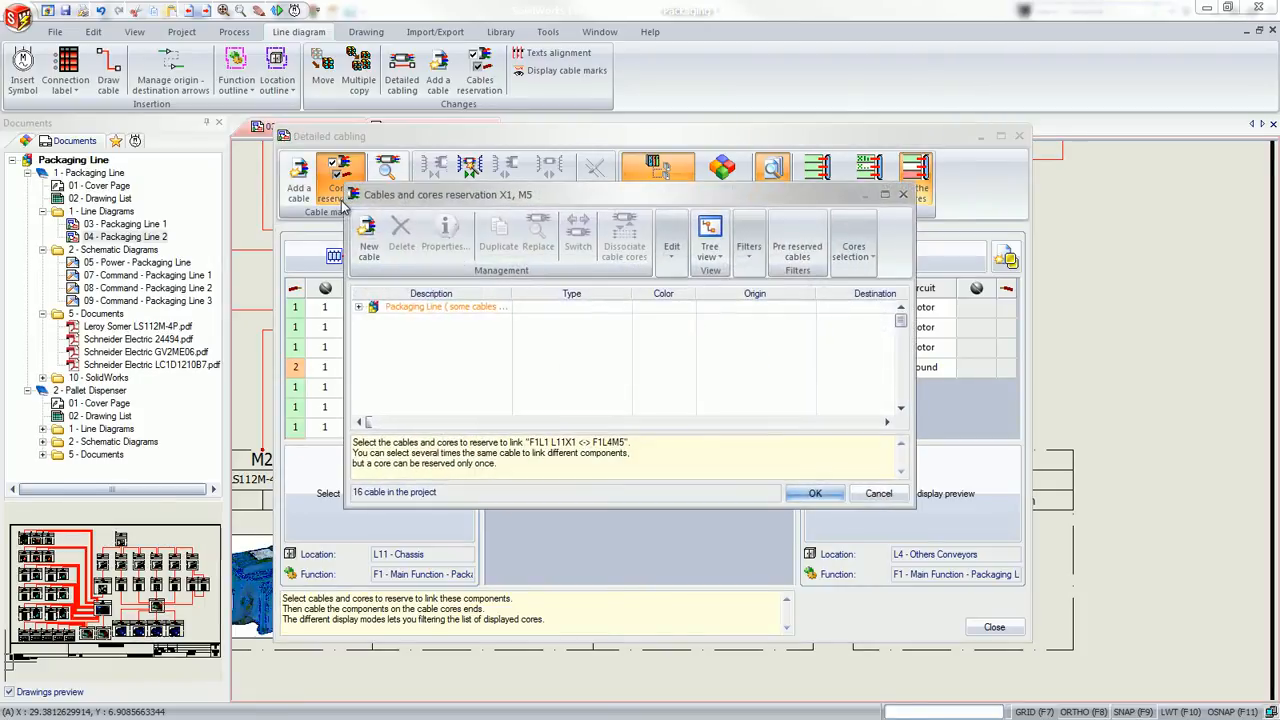
left_click(359, 306)
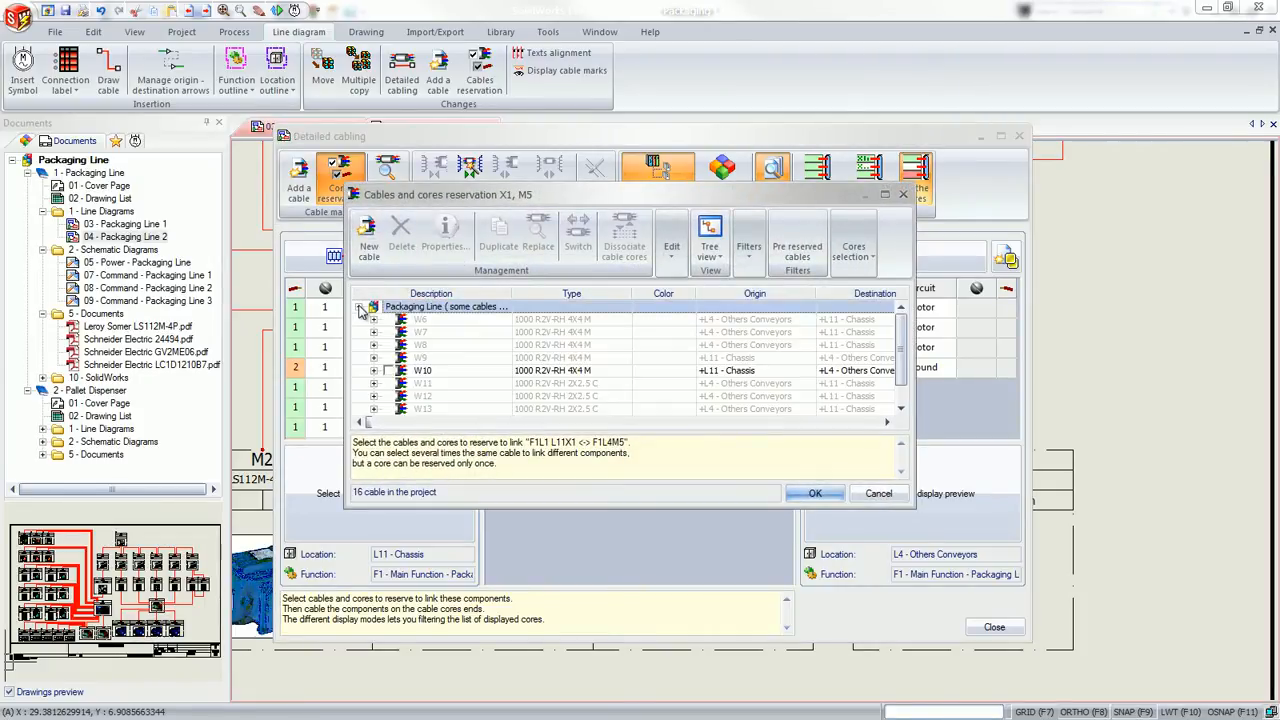
left_click(389, 370)
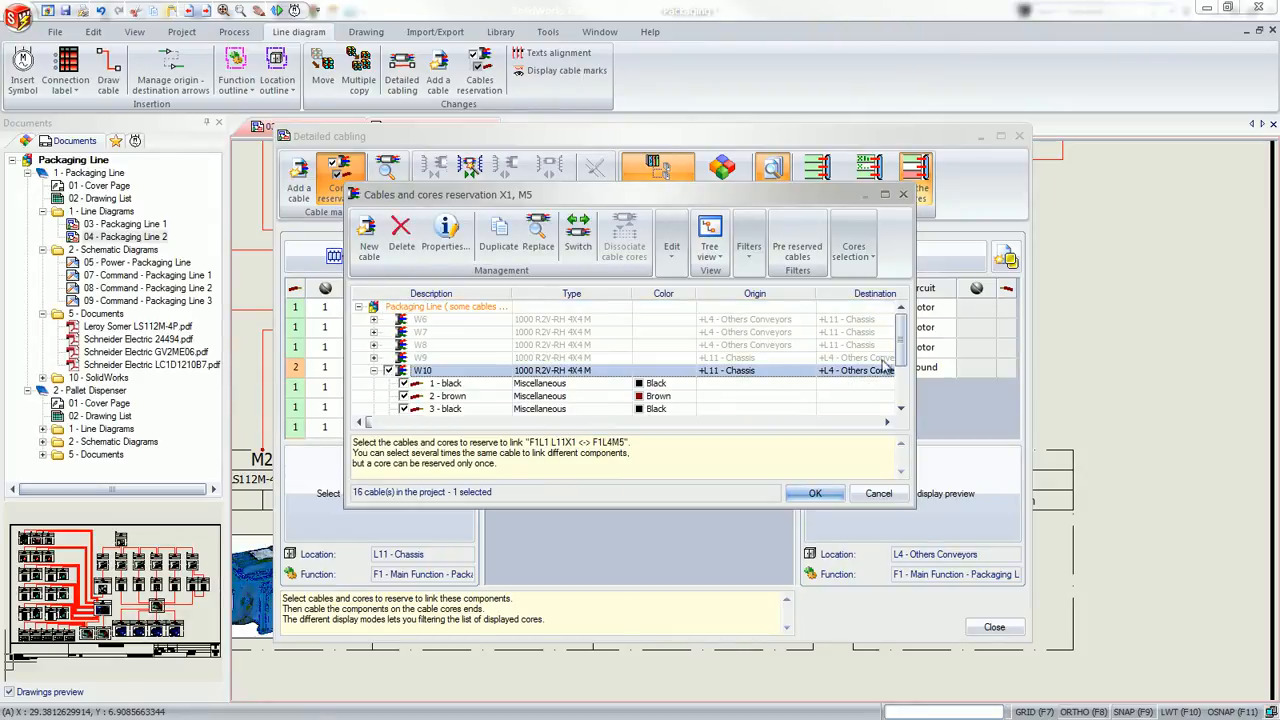
scroll(888, 385, "down", 1)
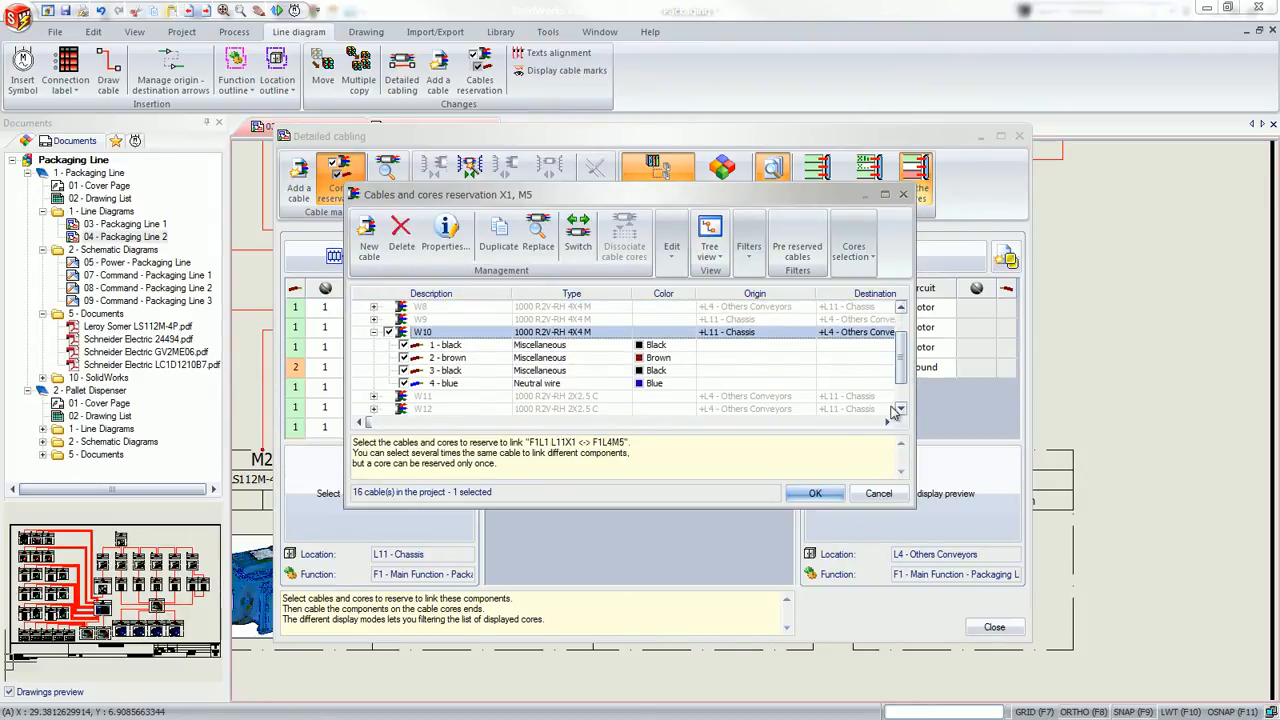
left_click(815, 493)
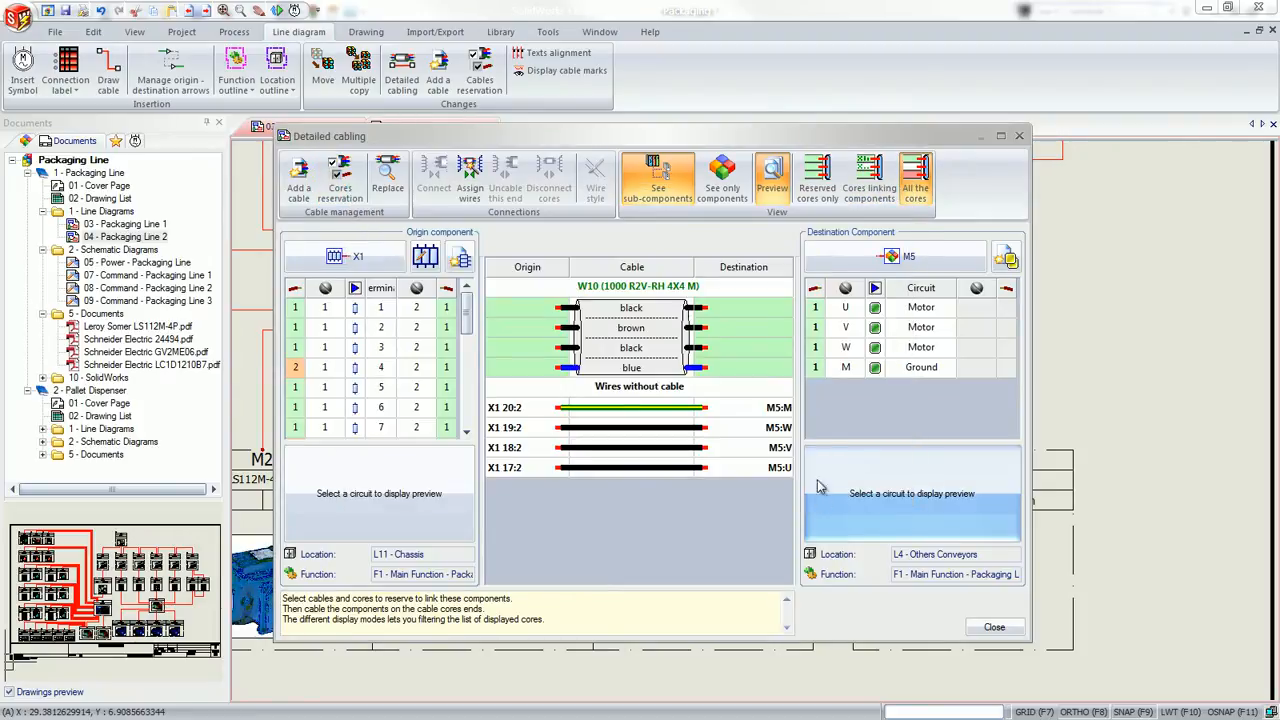
Connect the four W10 cores to circuits U, V, W and M of motor M5 and close the detailed cabling
left_click_drag(817, 309, 818, 368)
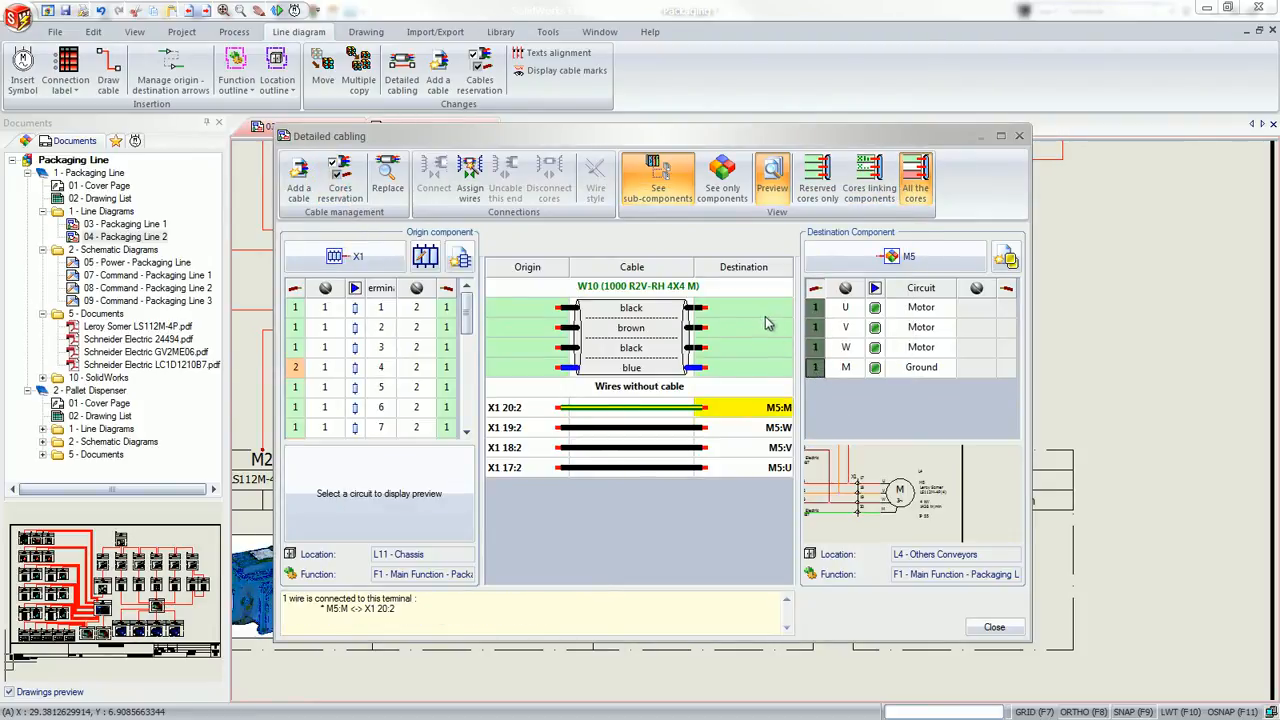
left_click_drag(766, 310, 777, 369)
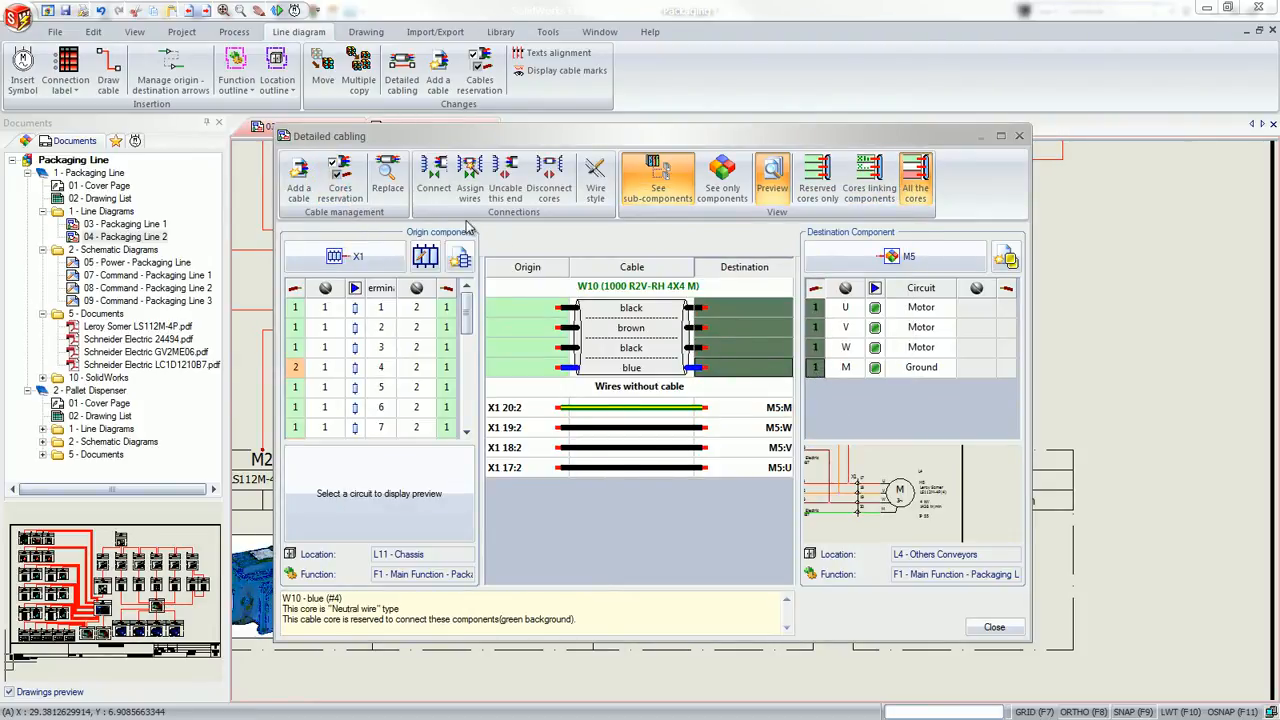
left_click(434, 176)
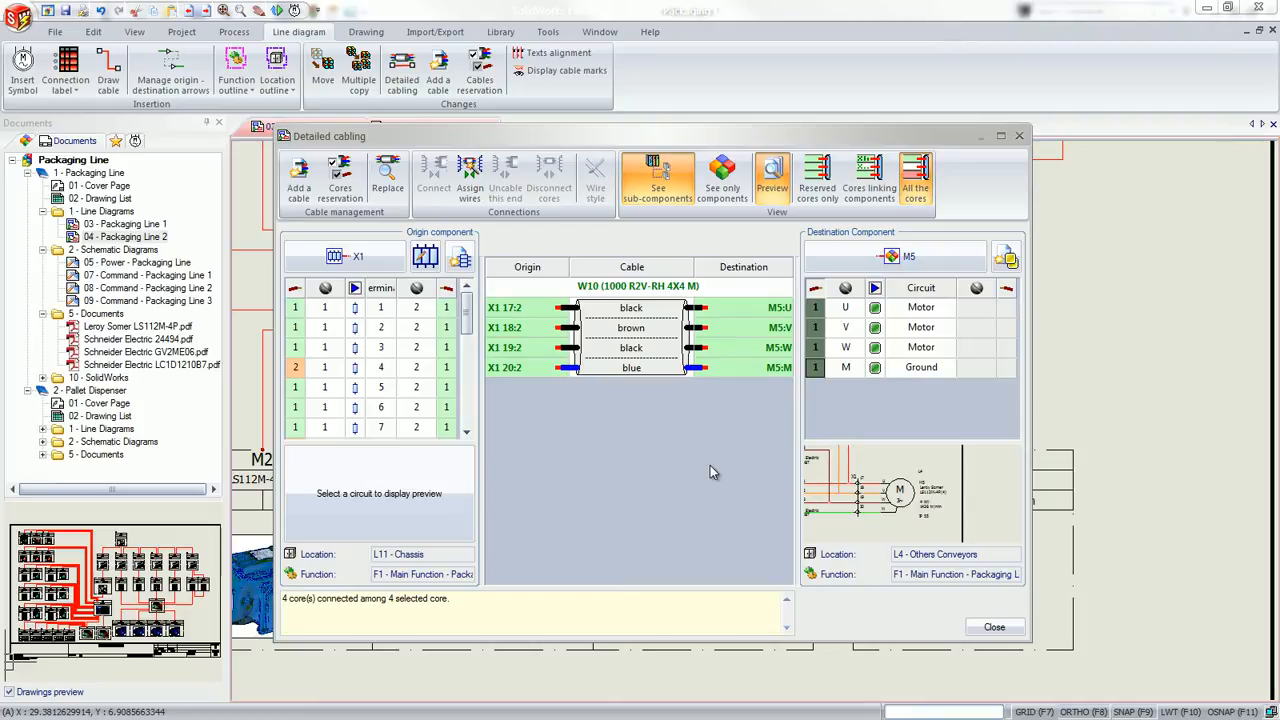
left_click(990, 627)
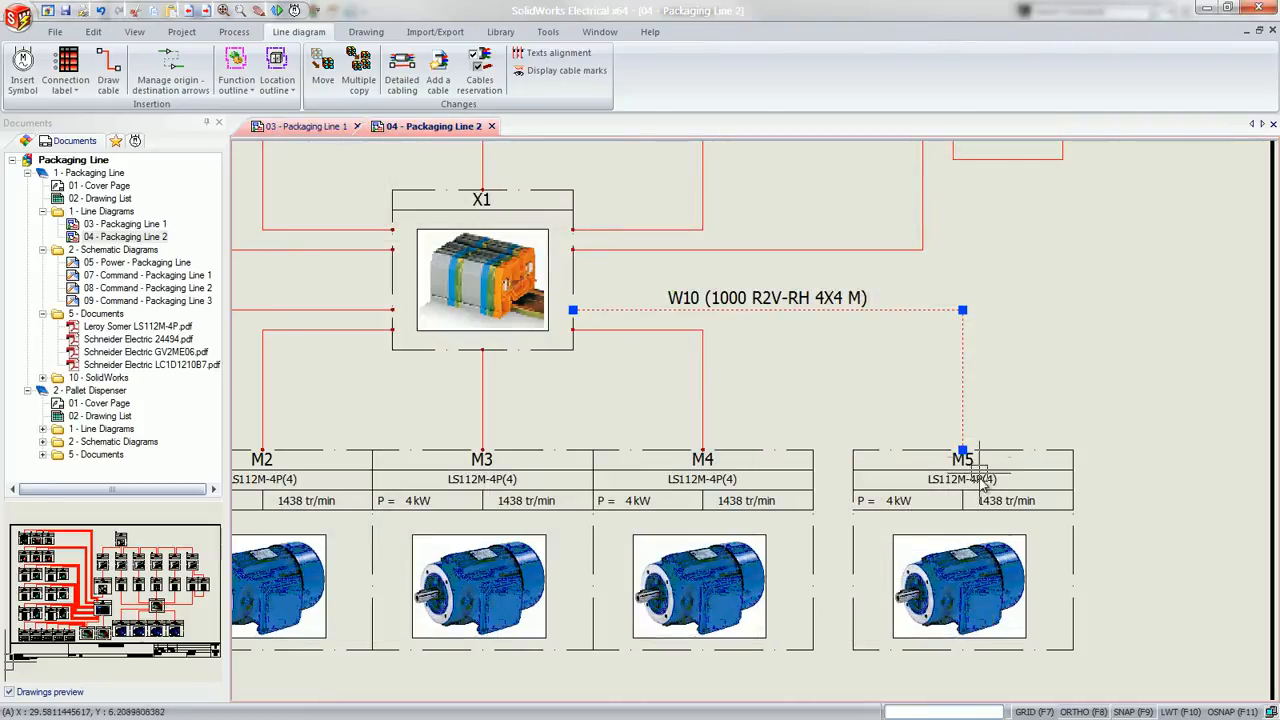
key("Escape")
middle_click(981, 431)
middle_click(981, 431)
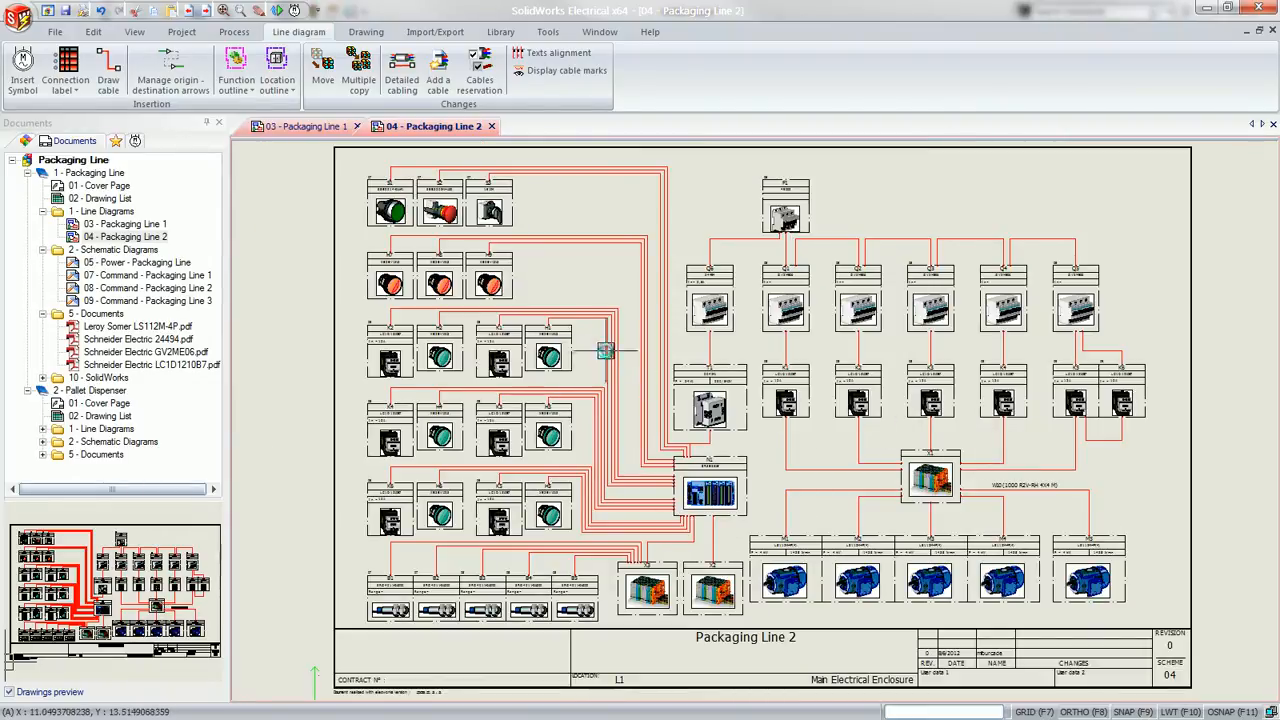
Open the 05 - Power - Packaging Line schematic and examine the cable core marks between terminal strip X1 and motor M5
left_click(107, 264)
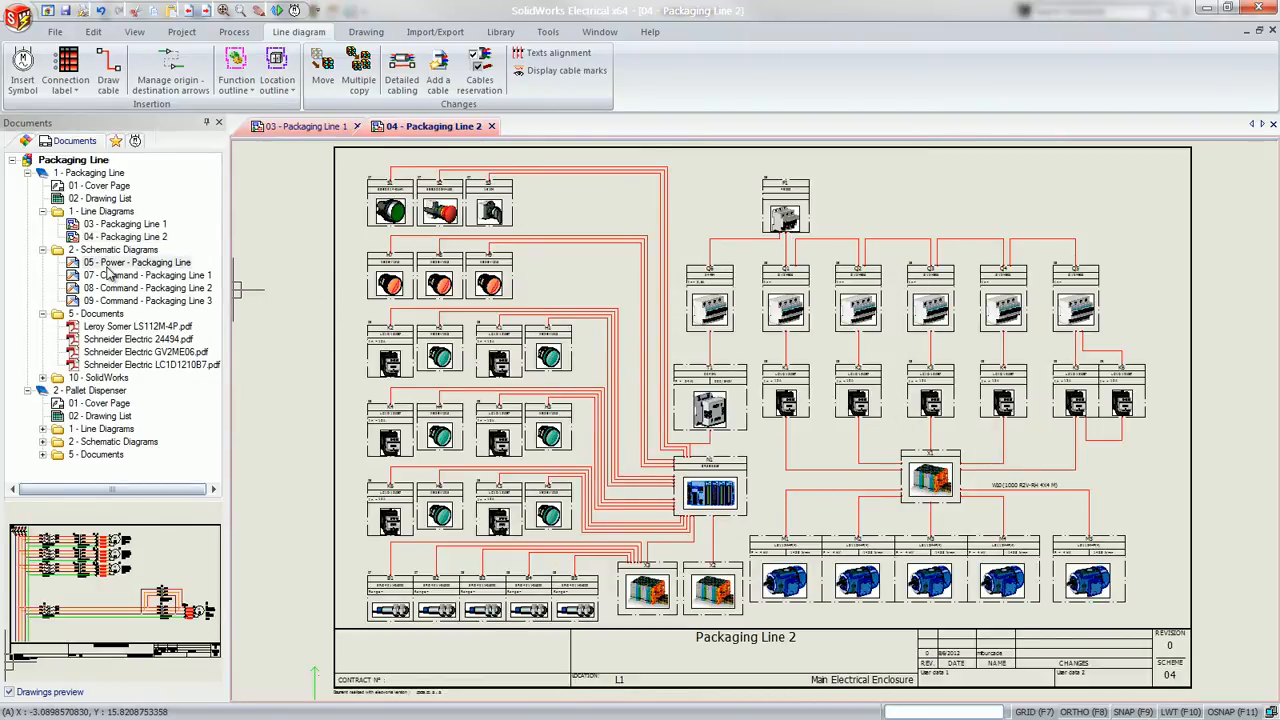
double_click(108, 264)
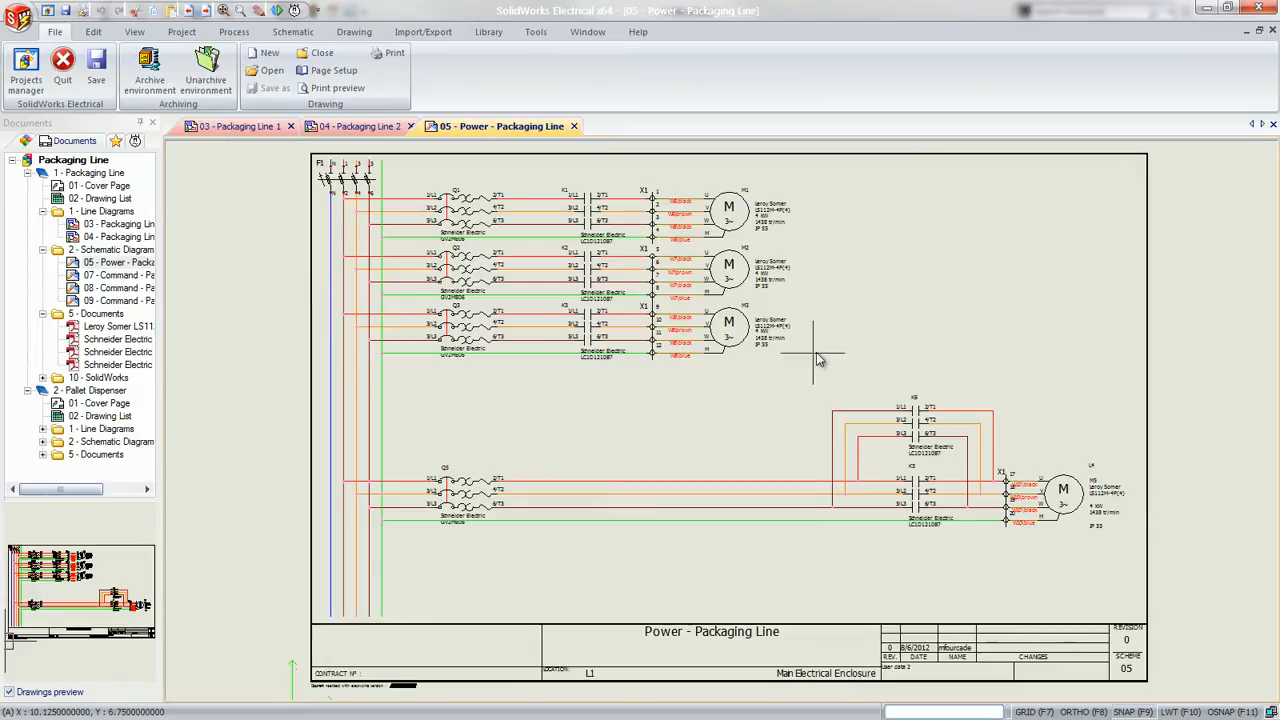
left_click_drag(878, 370, 1130, 566)
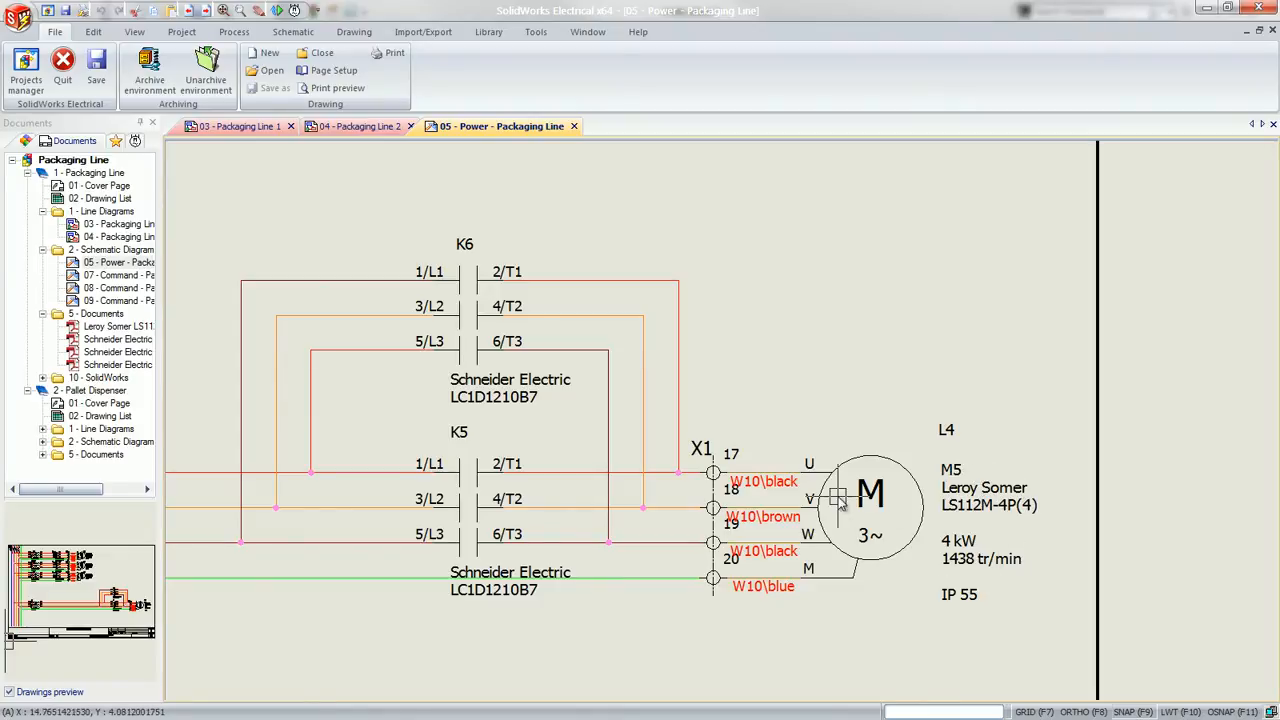
middle_click(819, 580)
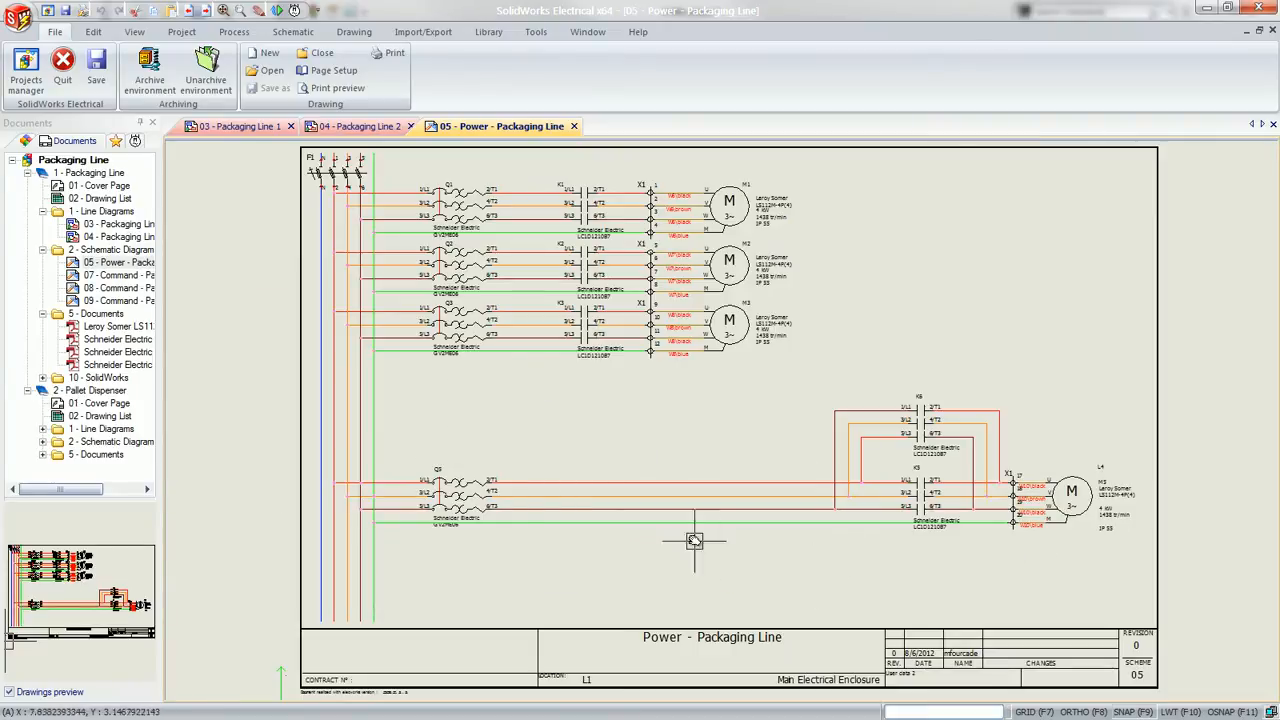
Set up single-type wire drawing with style N L1 L2 L3 - Each phase, including Phase 1, 2, 3 and Protection but not the neutral wire
scroll(317, 398, "up", 2)
scroll(317, 398, "up", 2)
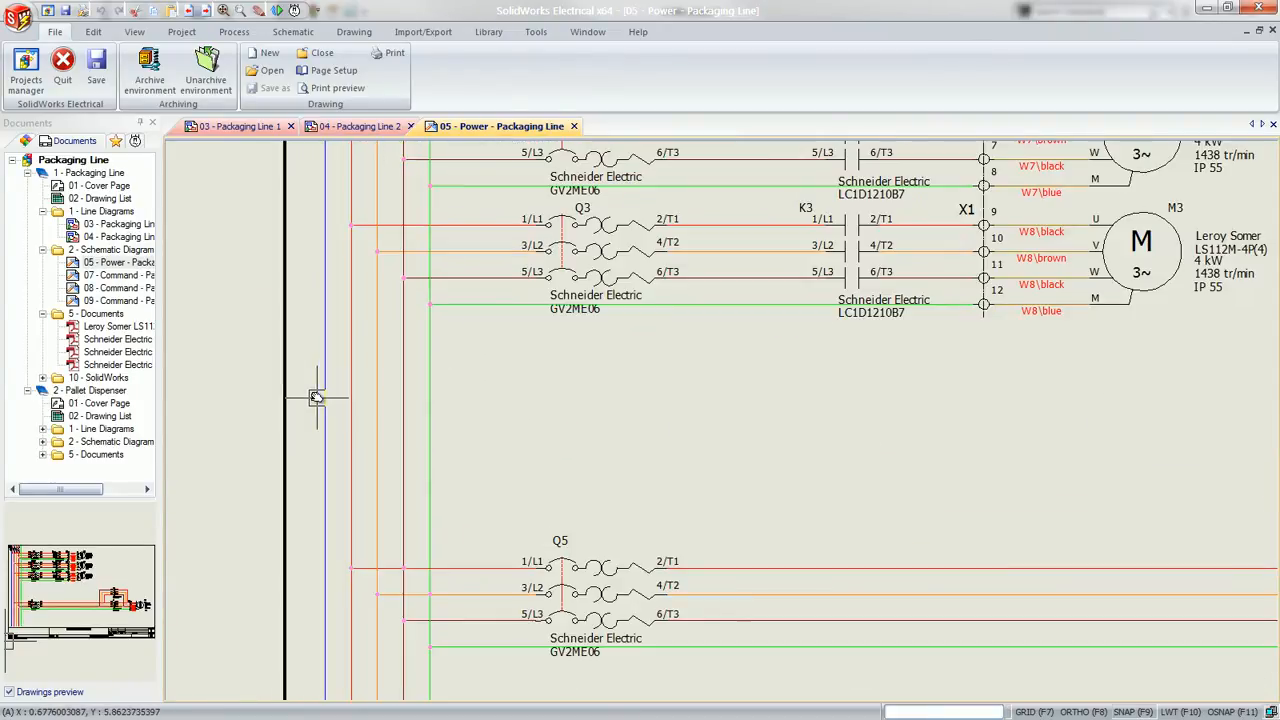
left_click(285, 34)
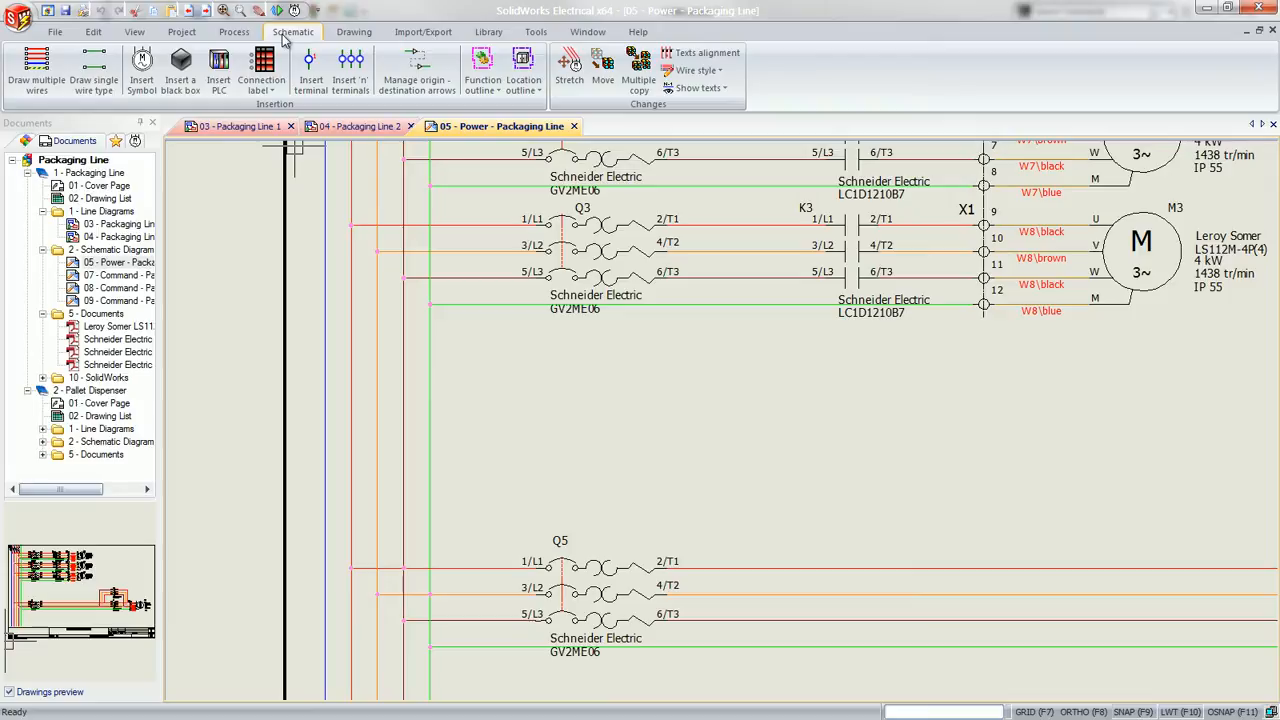
left_click(110, 80)
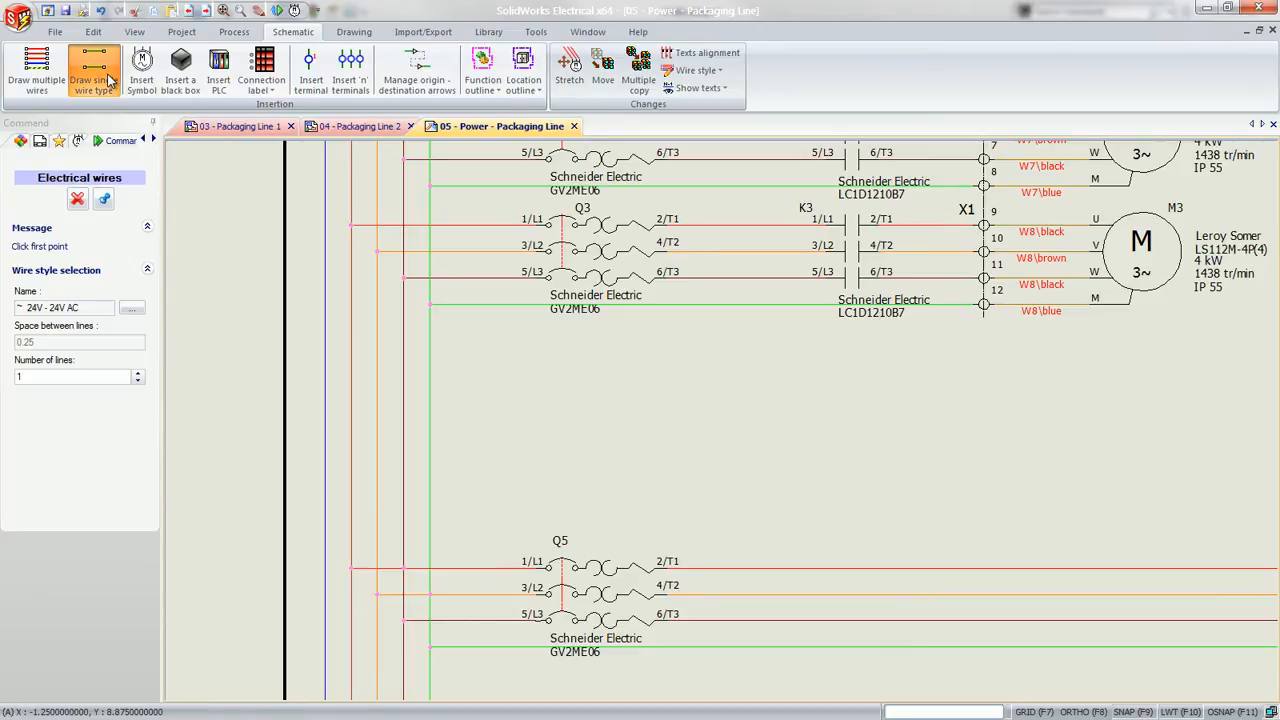
left_click(125, 307)
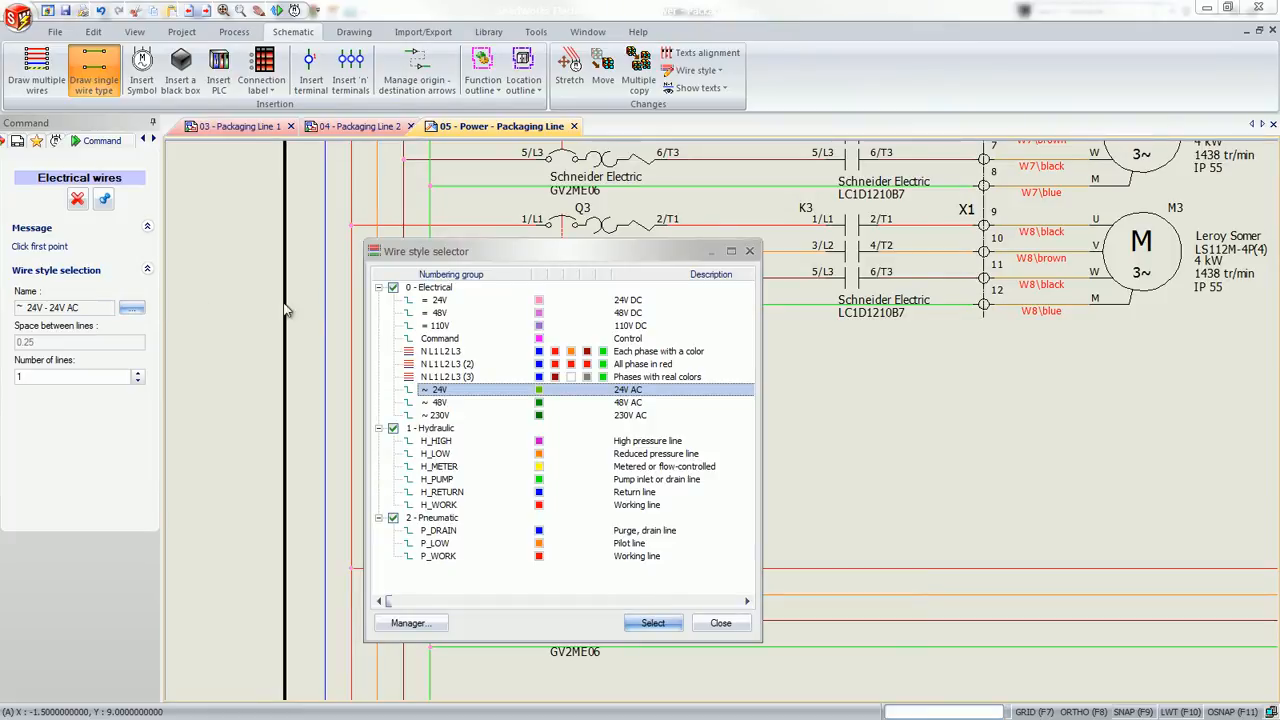
left_click(470, 355)
left_click(645, 622)
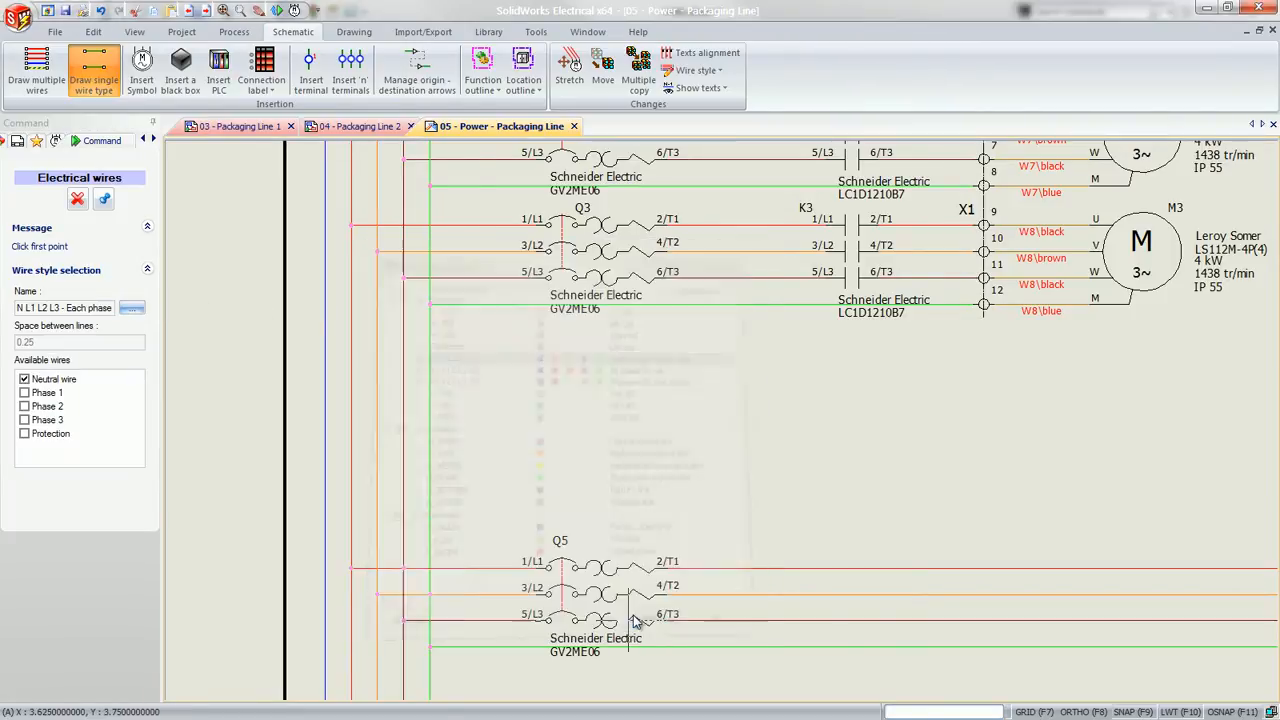
left_click(25, 393)
left_click(25, 406)
left_click(25, 420)
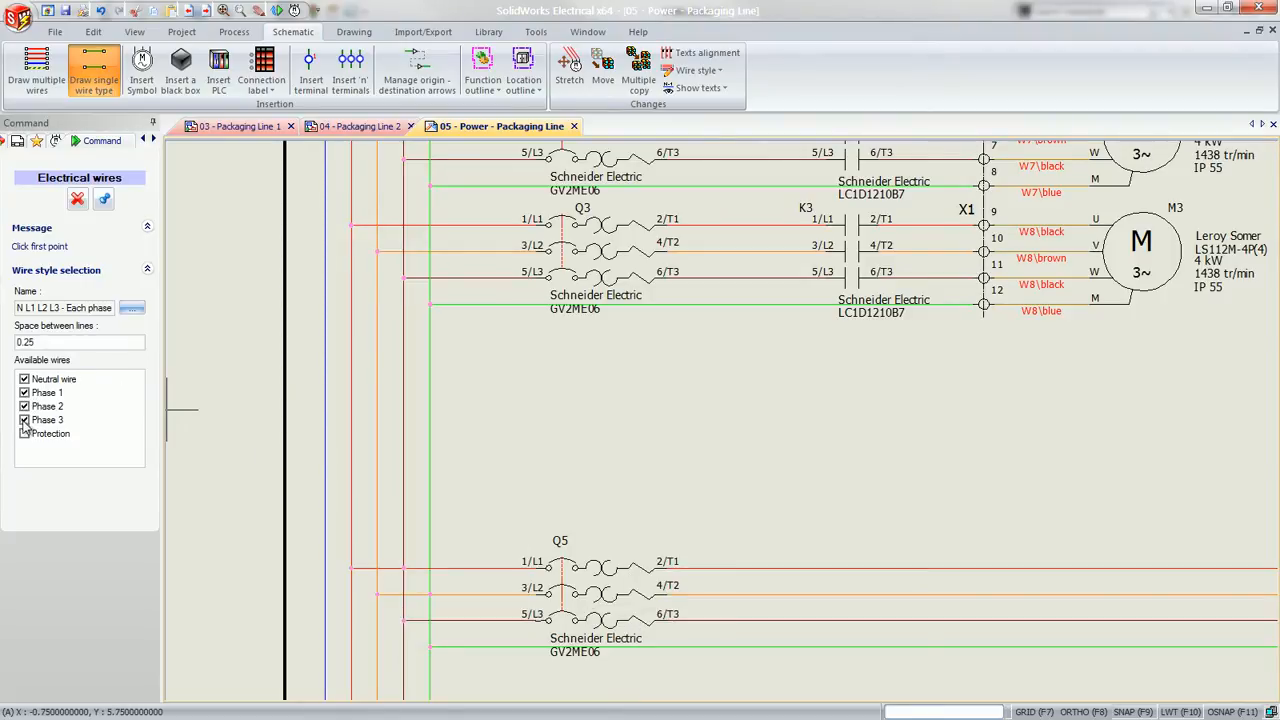
left_click(25, 433)
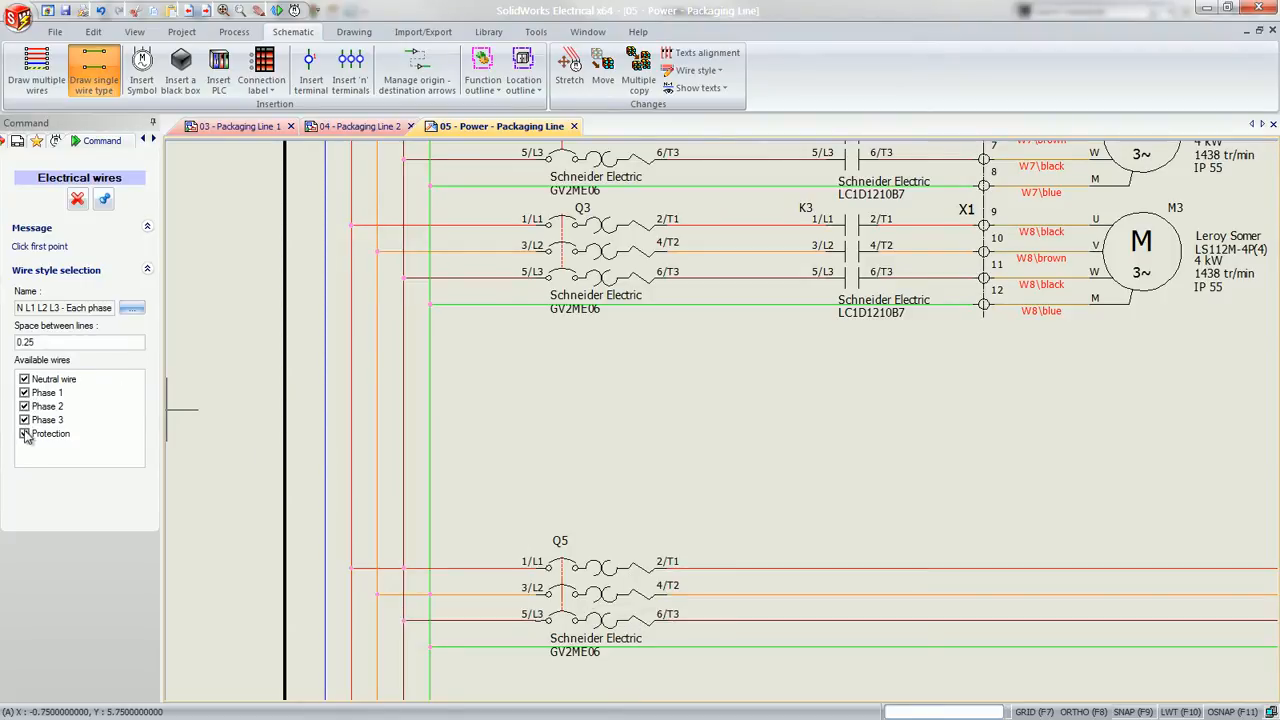
left_click(24, 380)
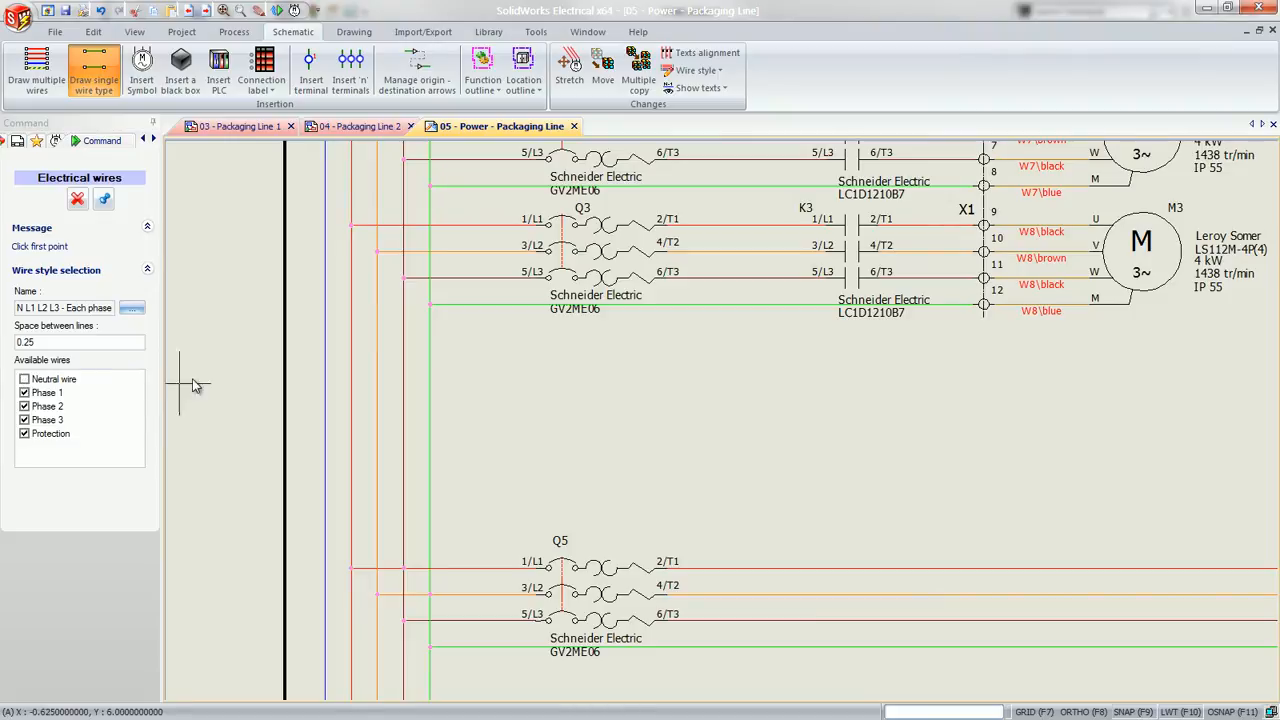
Draw the four horizontal wires from the vertical supply lines, midway between the Q3 and Q5 circuits, ending below motor M3
left_click(351, 400)
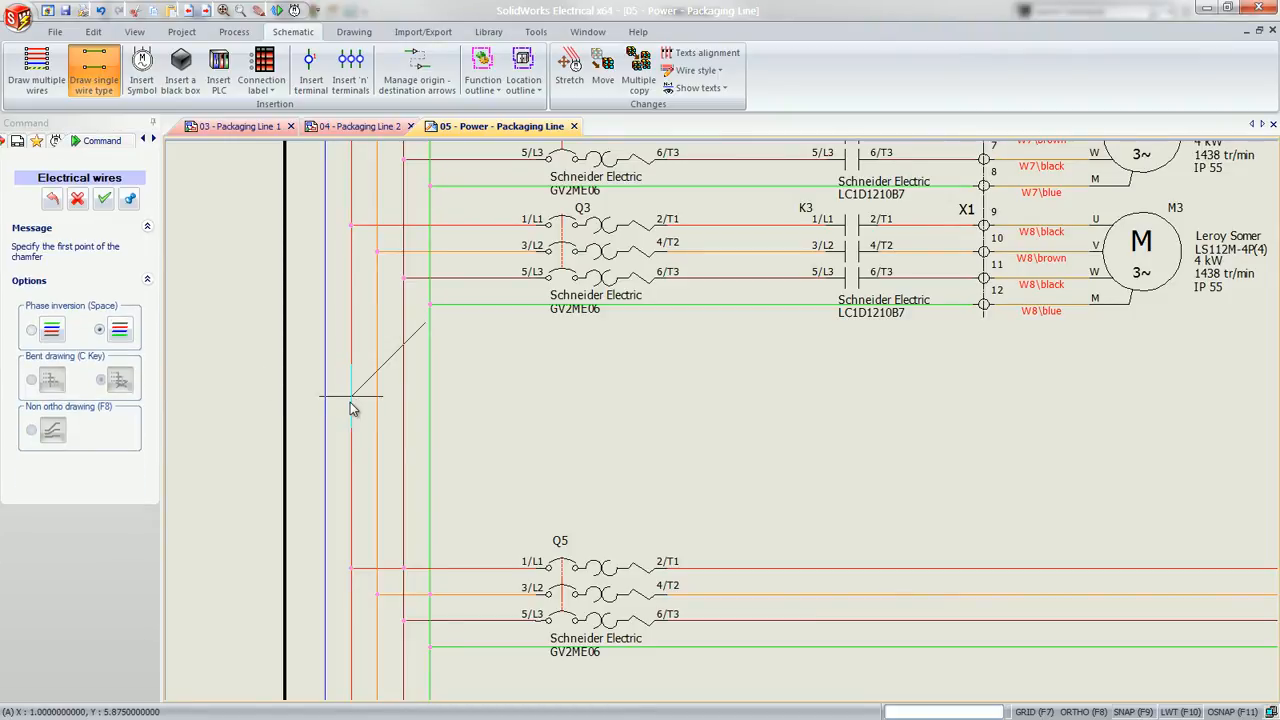
left_click(352, 415)
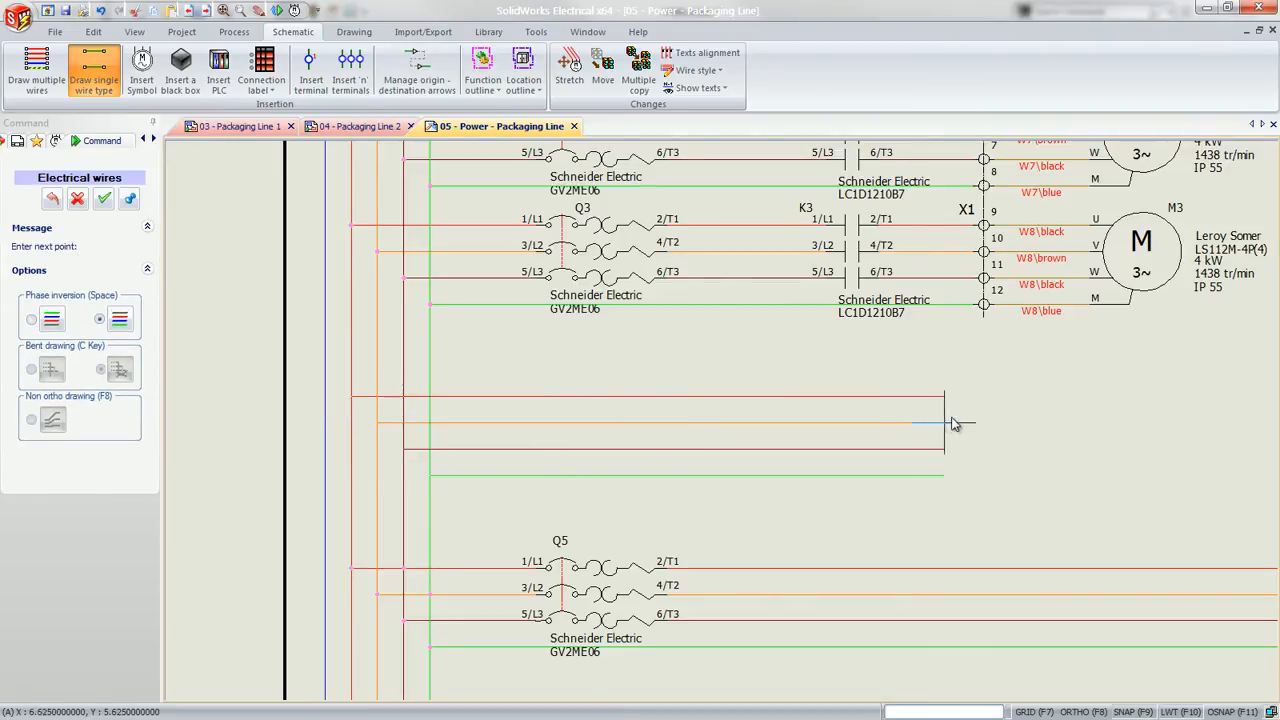
key("F8")
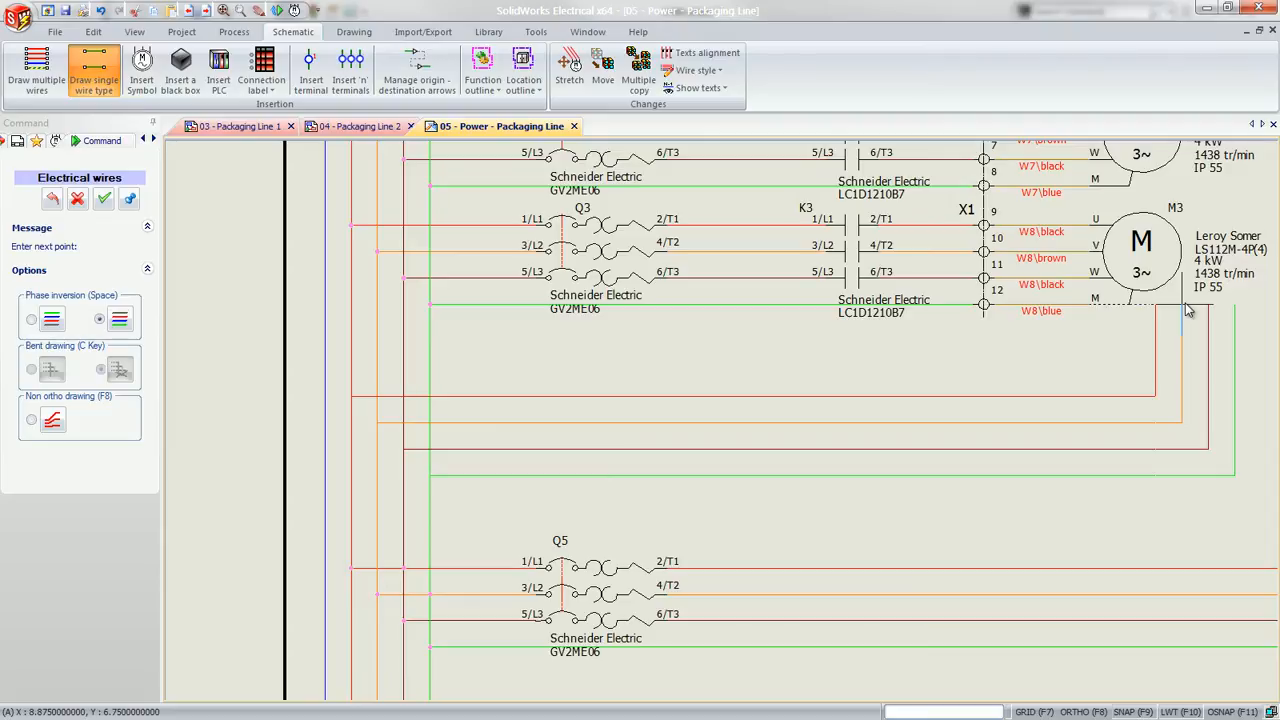
key("Escape")
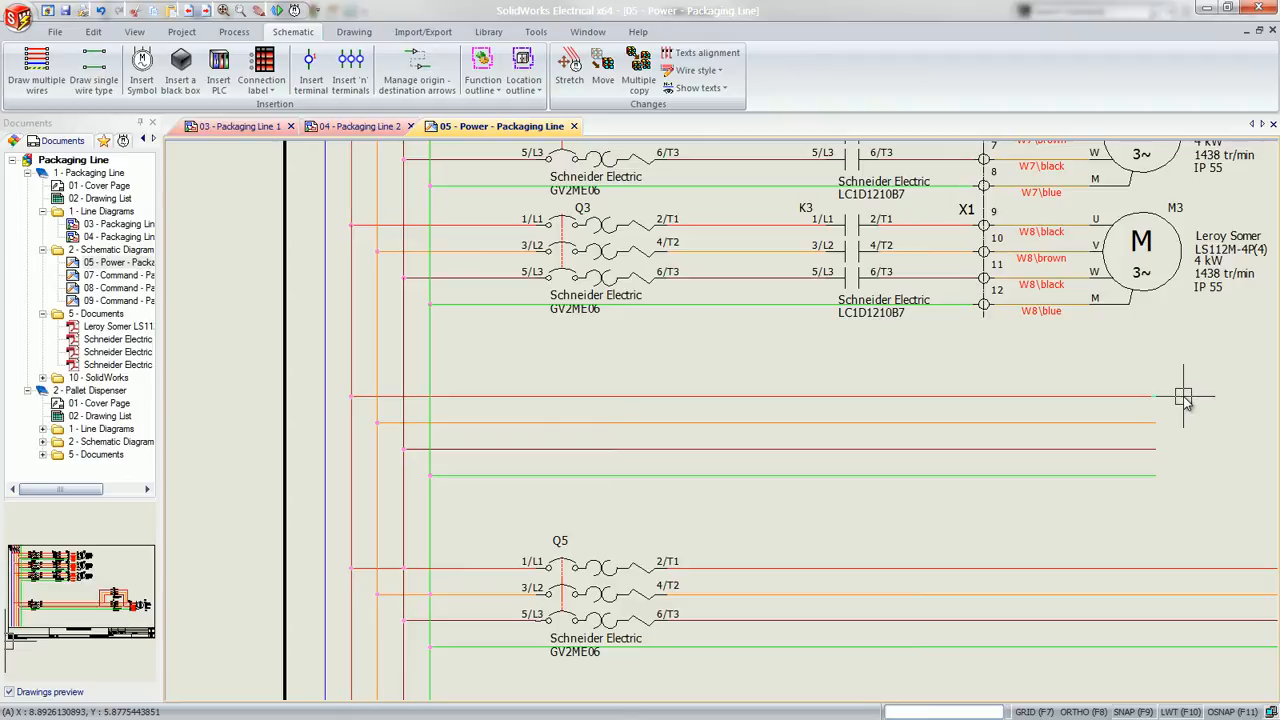
Shorten the new green protection wire by moving its free end back to about X = 4.375
left_click(1143, 476)
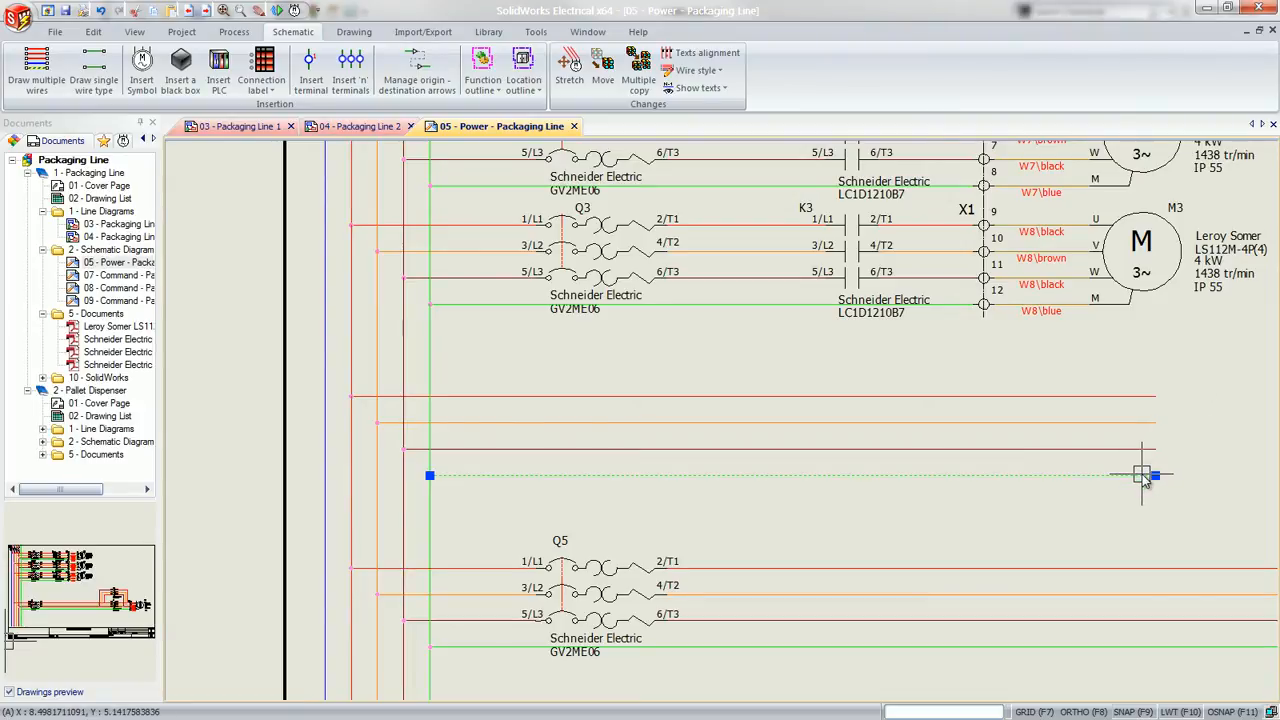
left_click(1153, 476)
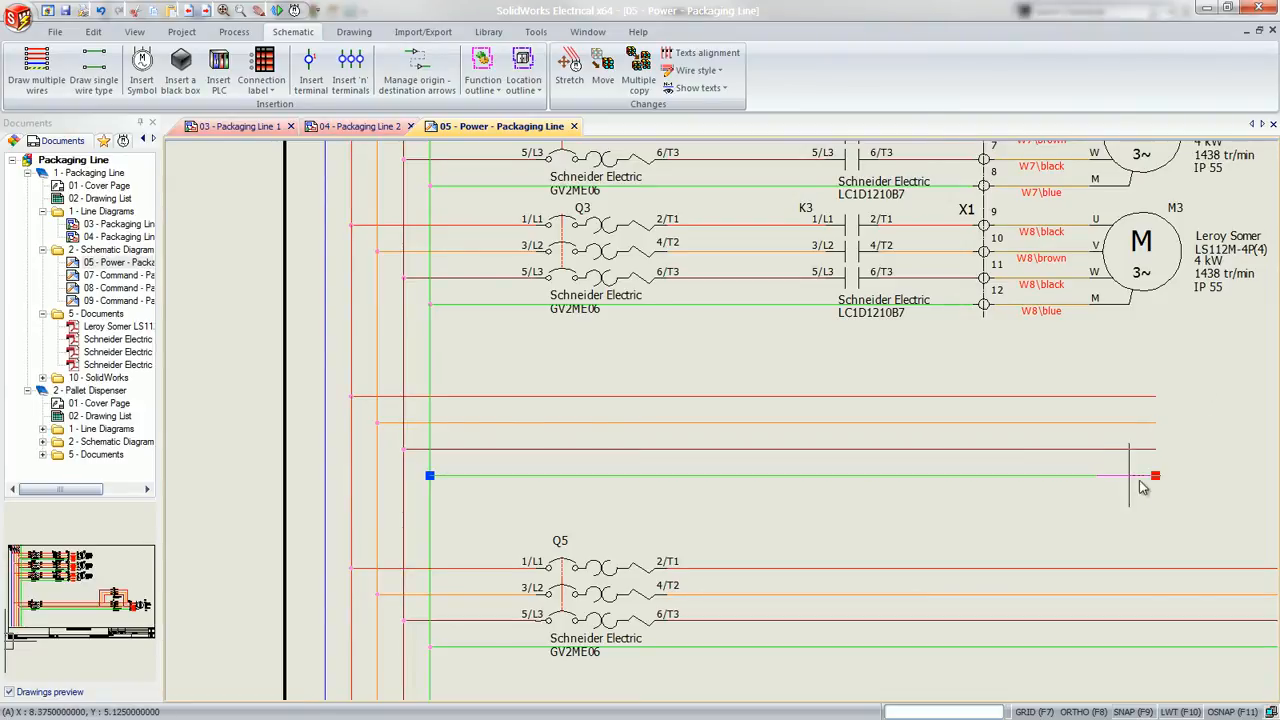
left_click(707, 476)
Copy the shortened protection wire in line beside itself and stretch the copy's near end to join the original into one wire
key("ctrl+c")
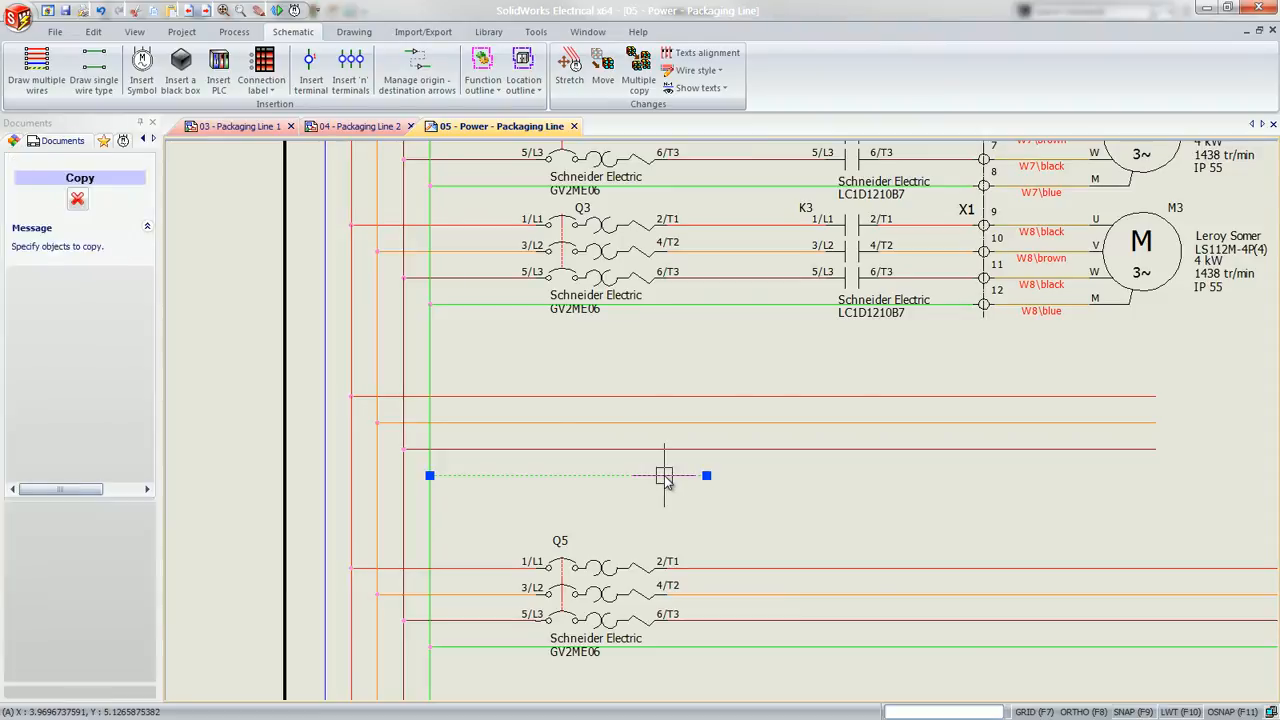
key("Return")
key("ctrl+v")
left_click(752, 476)
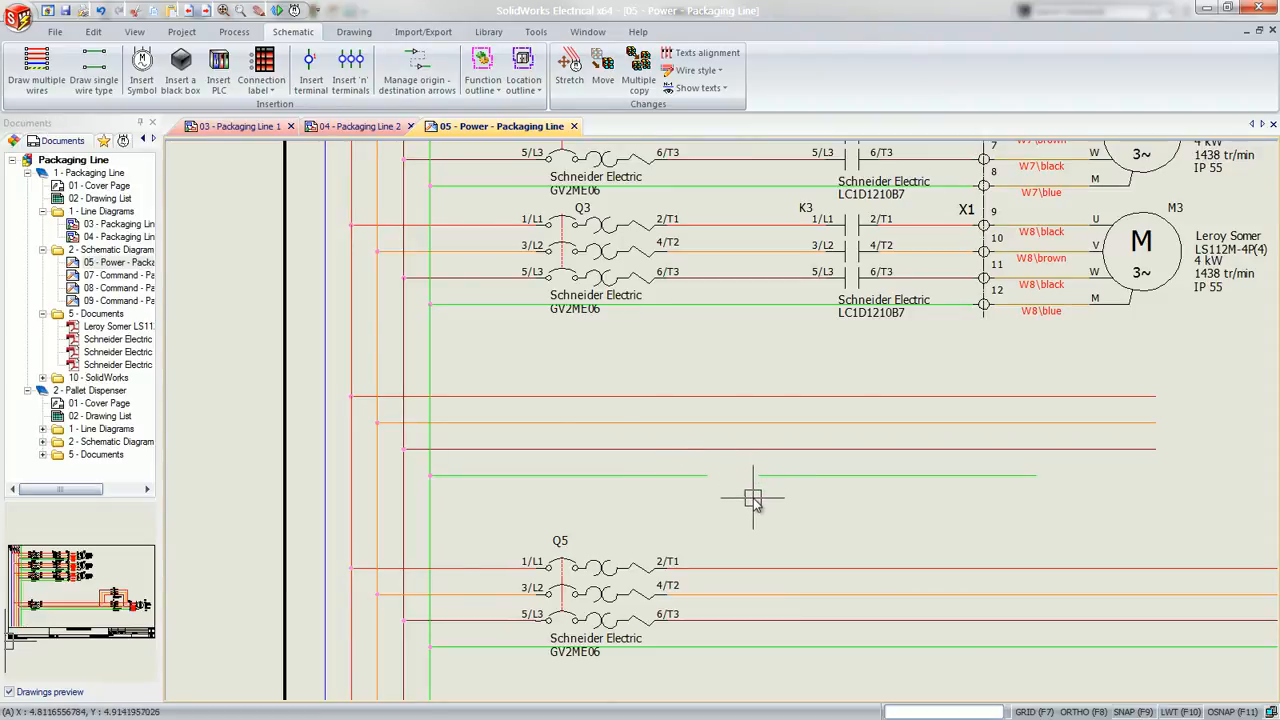
left_click(759, 476)
left_click(760, 476)
left_click(707, 476)
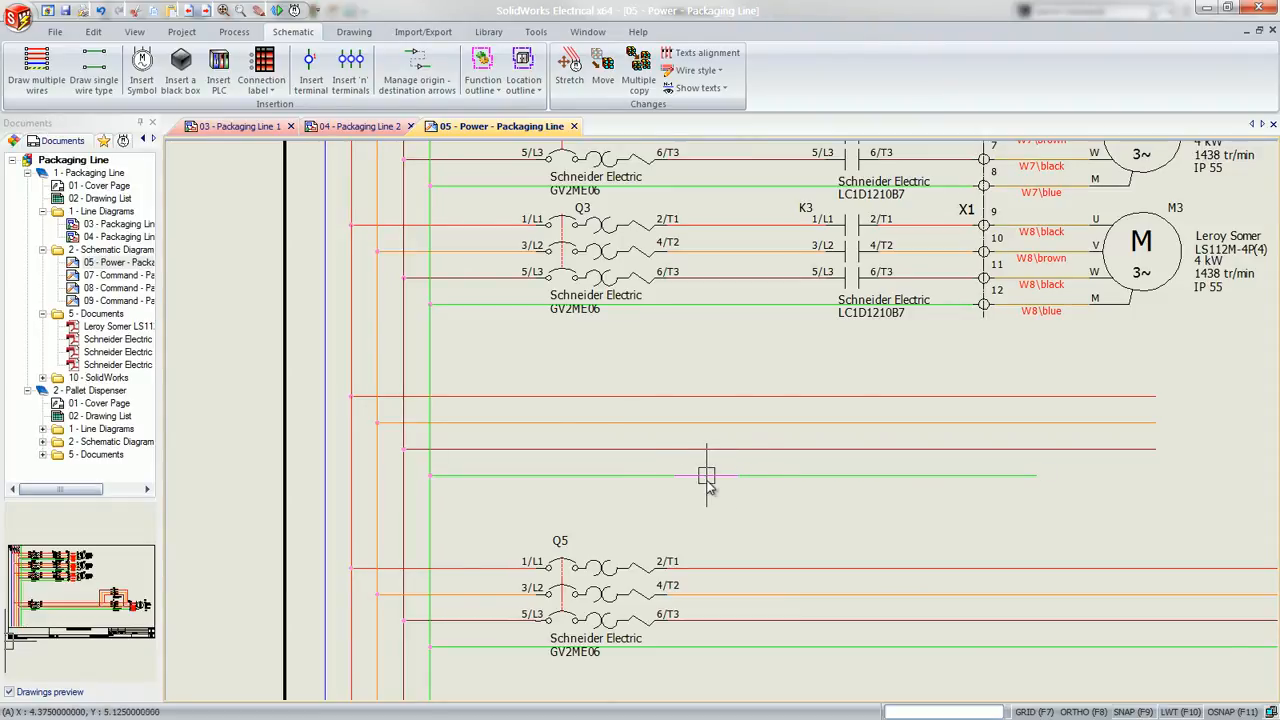
left_click(752, 477)
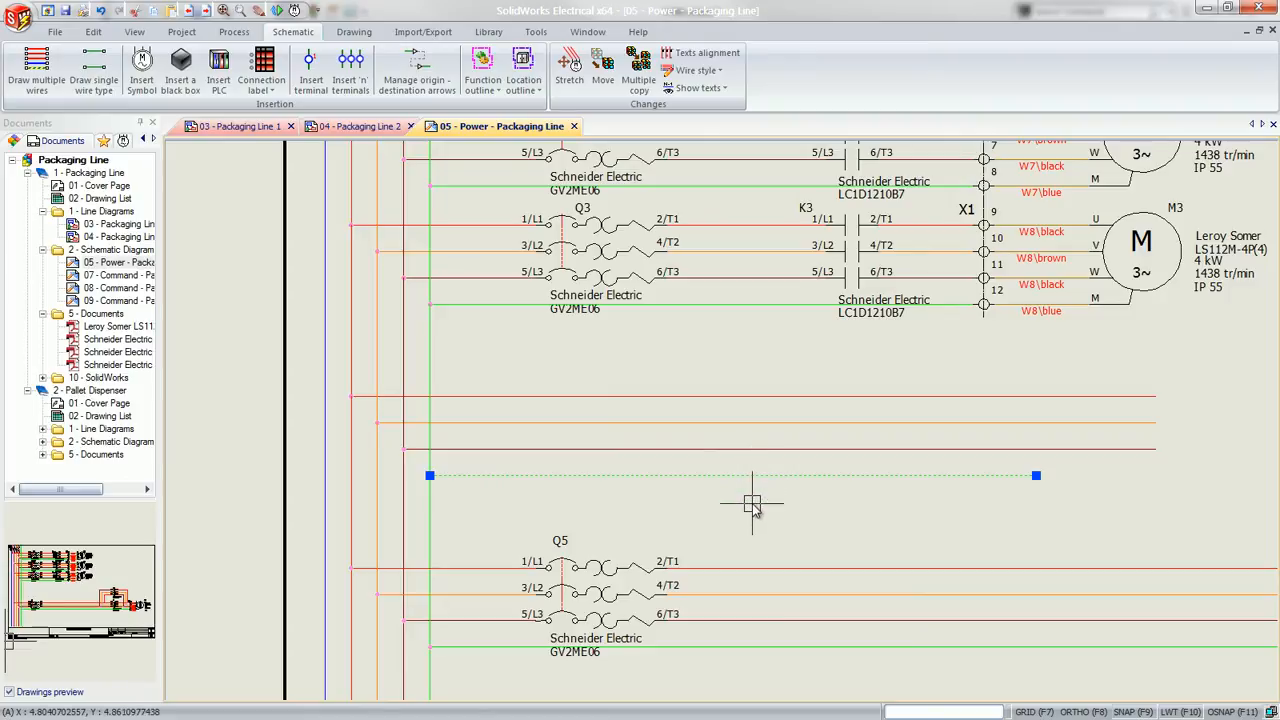
key("Escape")
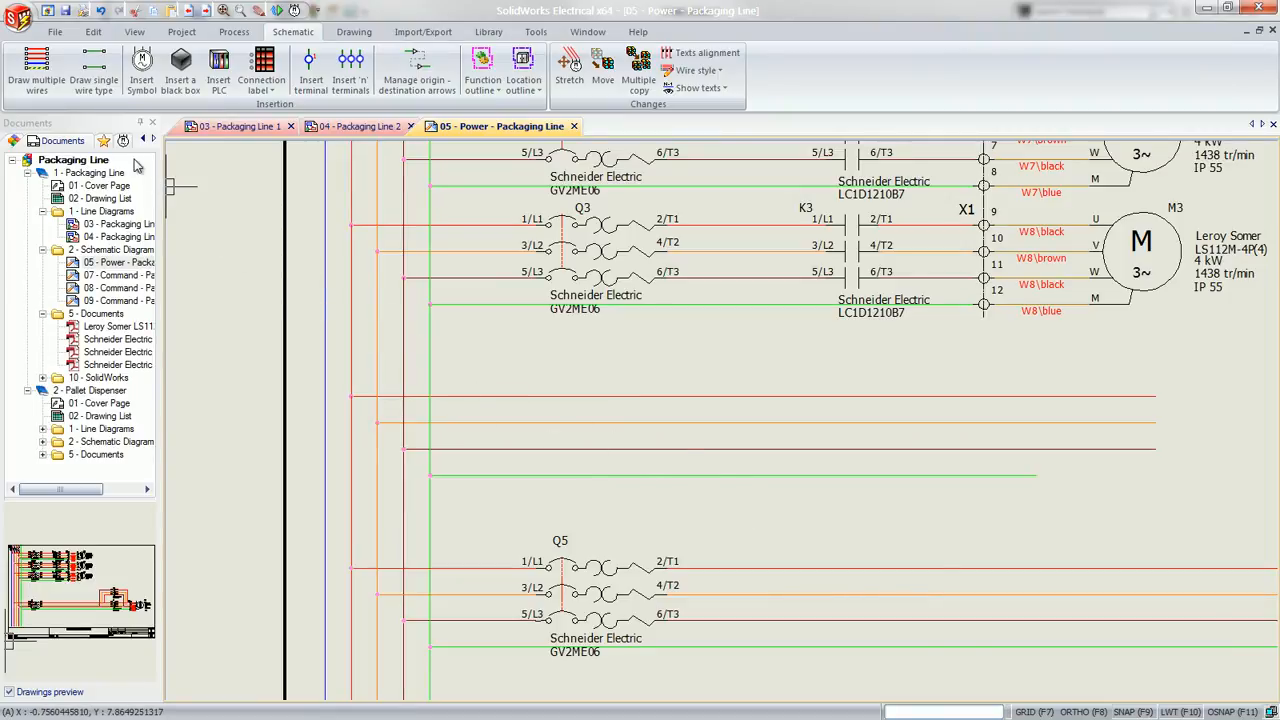
Choose the 3 poles magneto-thermal circuit breaker from the Circuit-breakers class as the symbol to insert
left_click(141, 86)
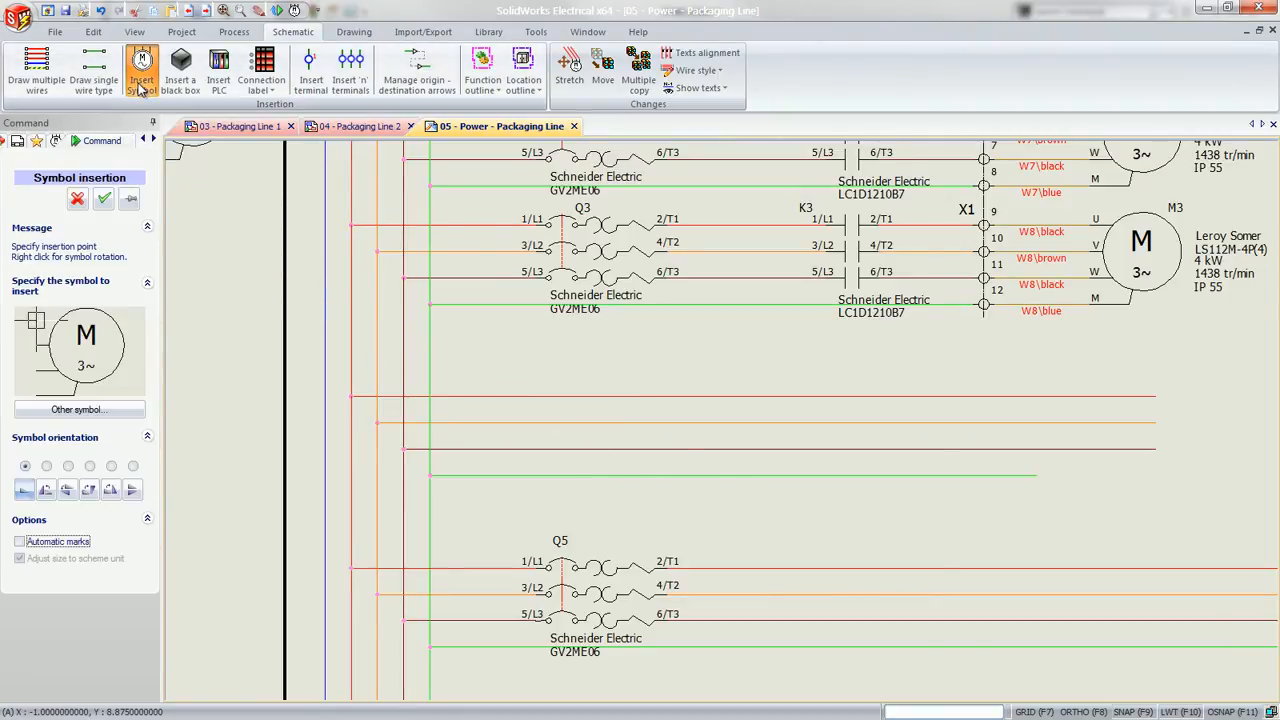
left_click(128, 412)
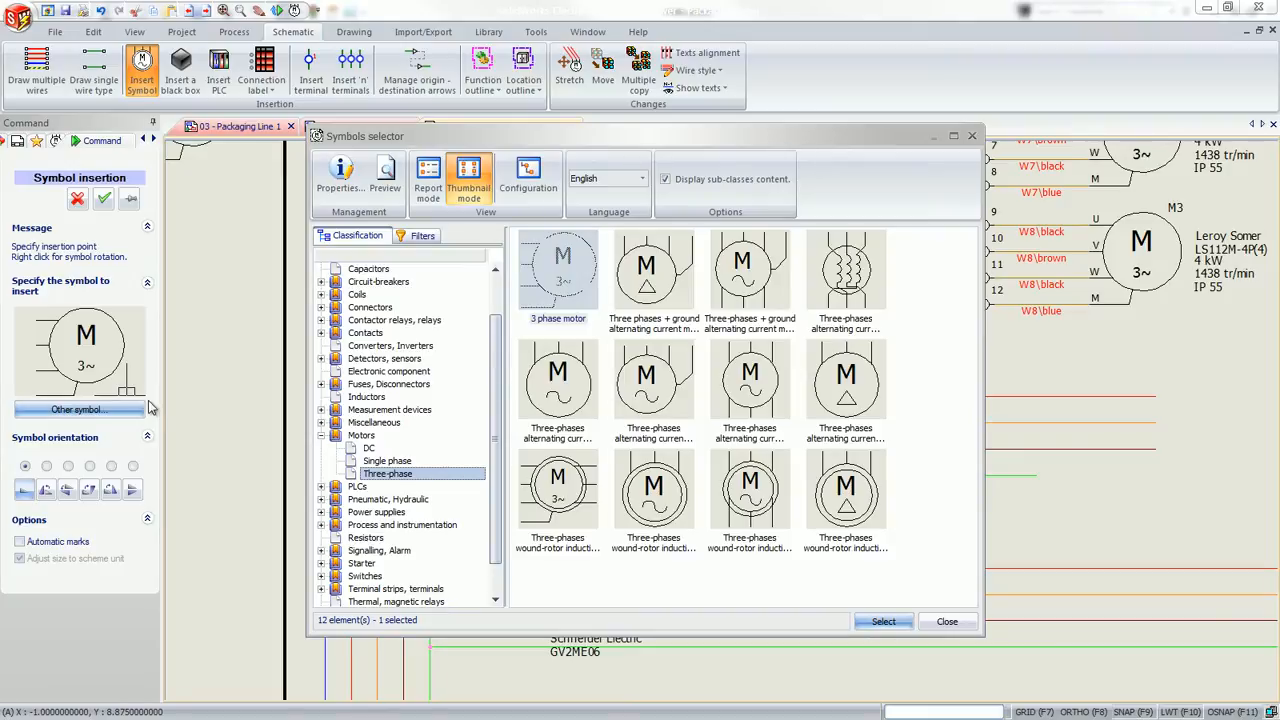
left_click(370, 310)
left_click(372, 320)
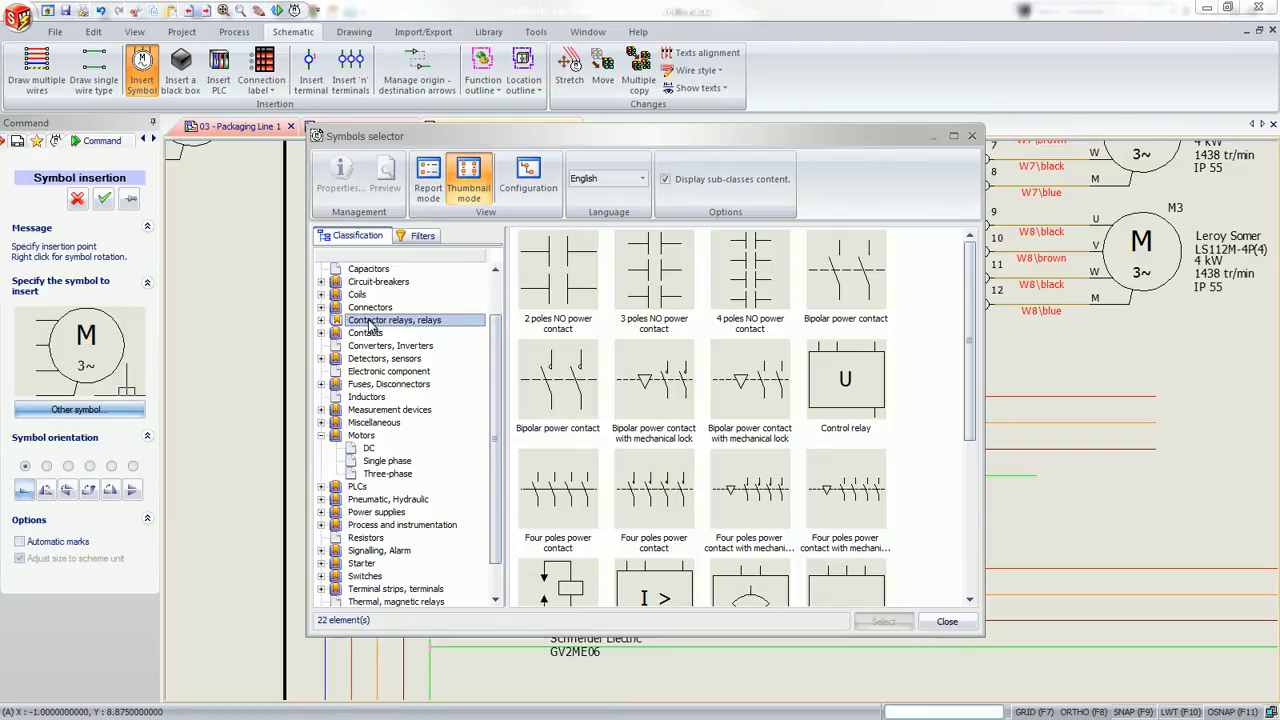
left_click(368, 386)
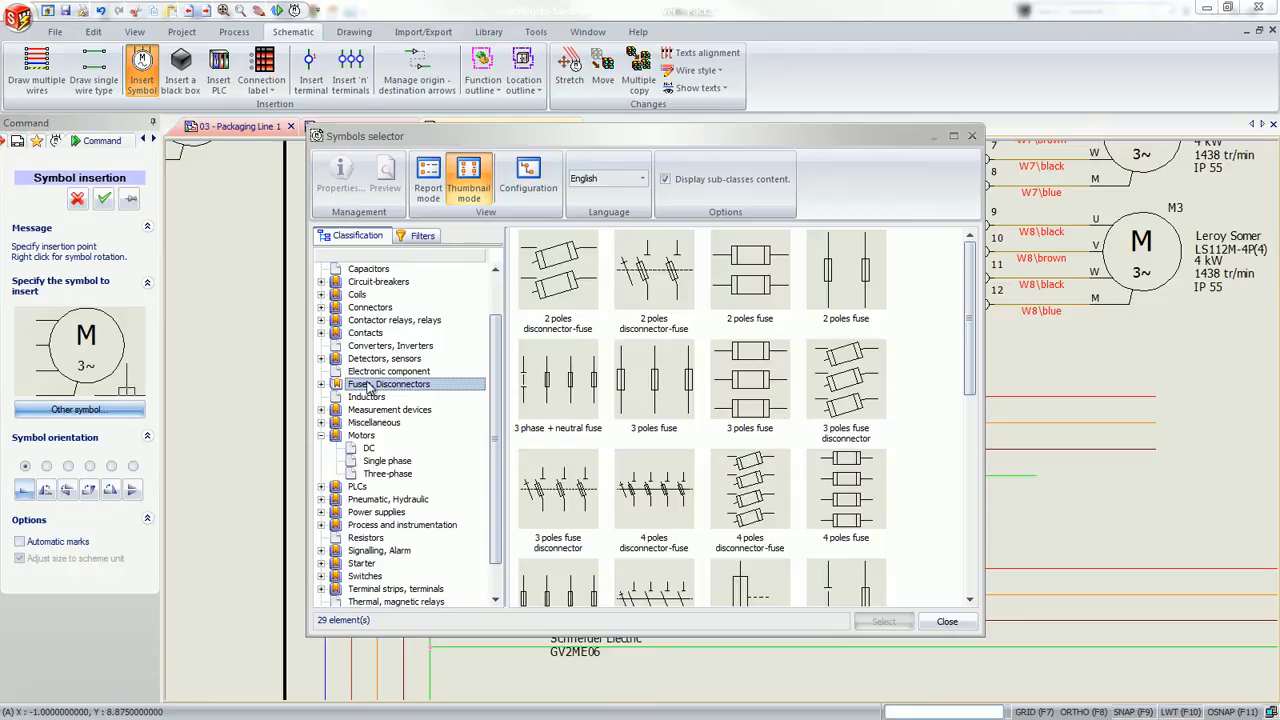
left_click(357, 286)
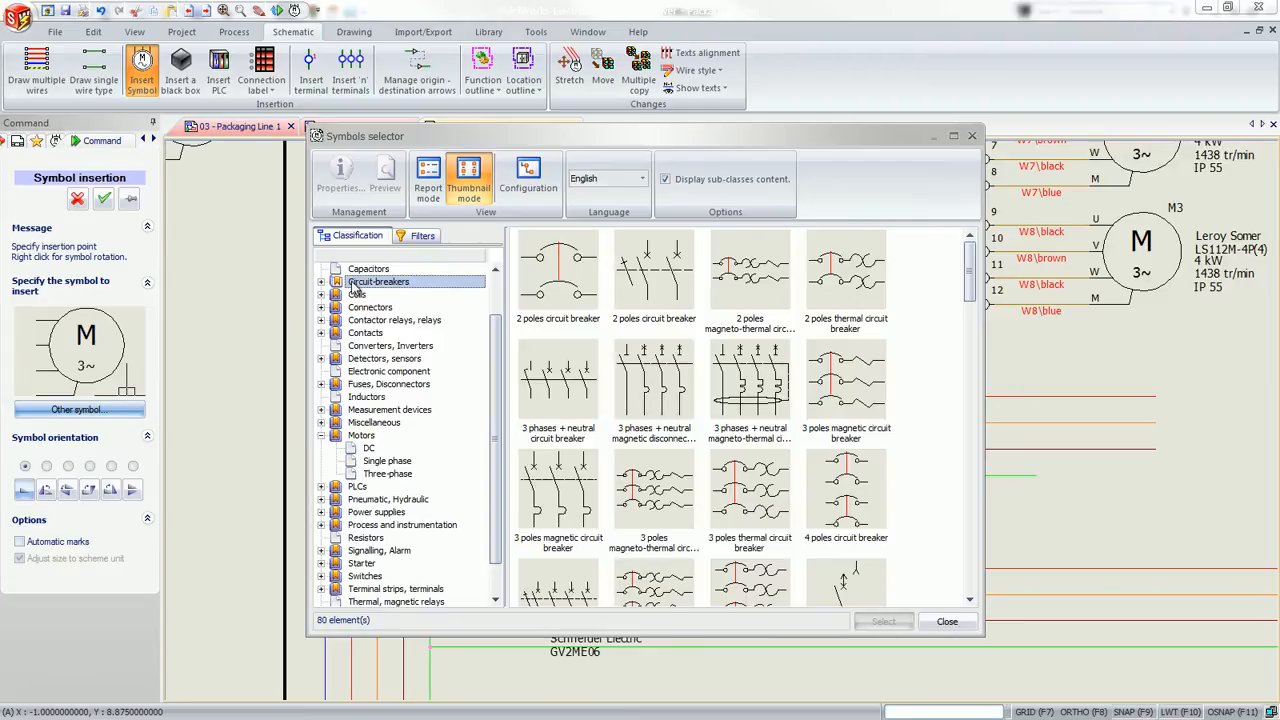
left_click(640, 520)
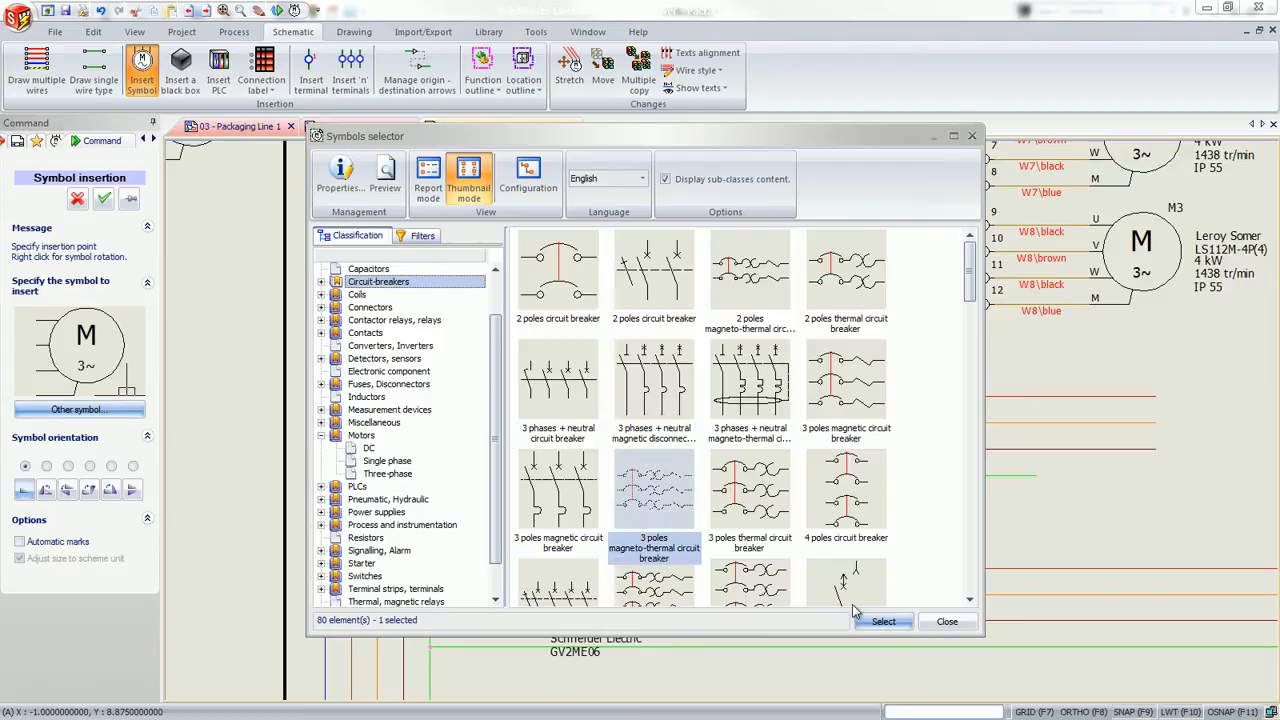
left_click(883, 621)
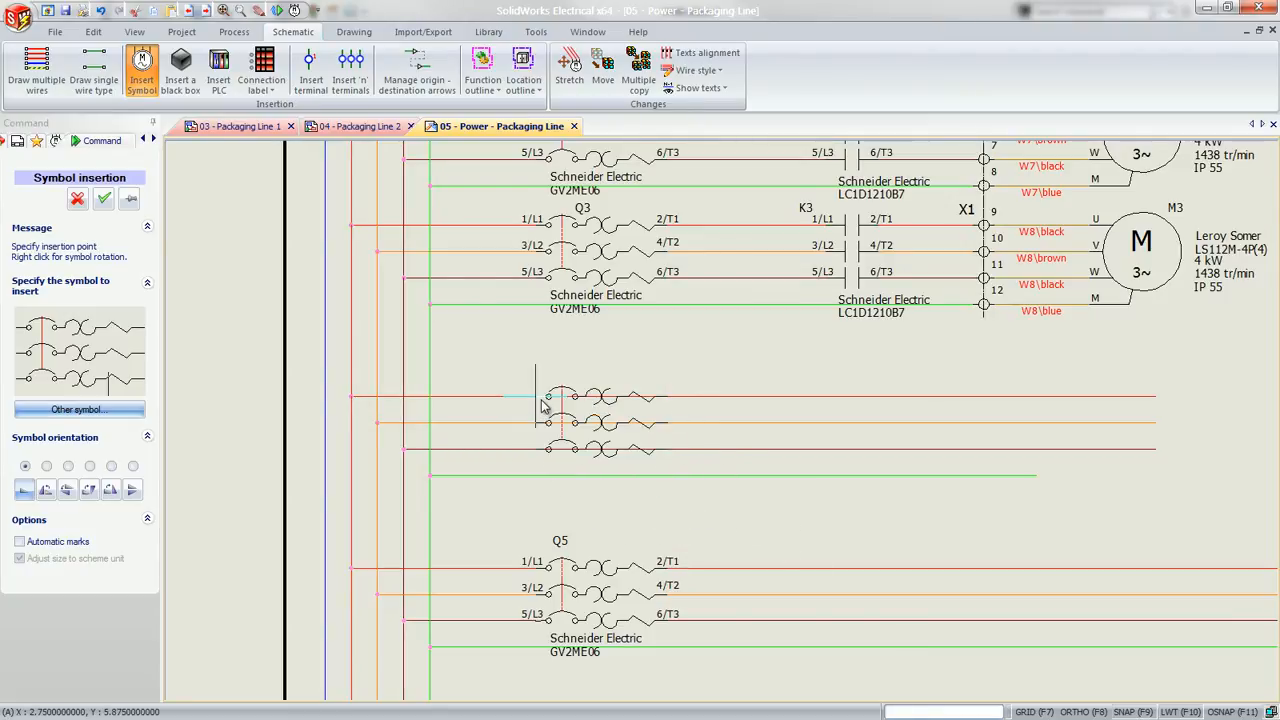
Place the breaker on the three new phase wires in line with Q3 and Q5, and associate it with component =F1-Q4 in L11 - Chassis
left_click(541, 405)
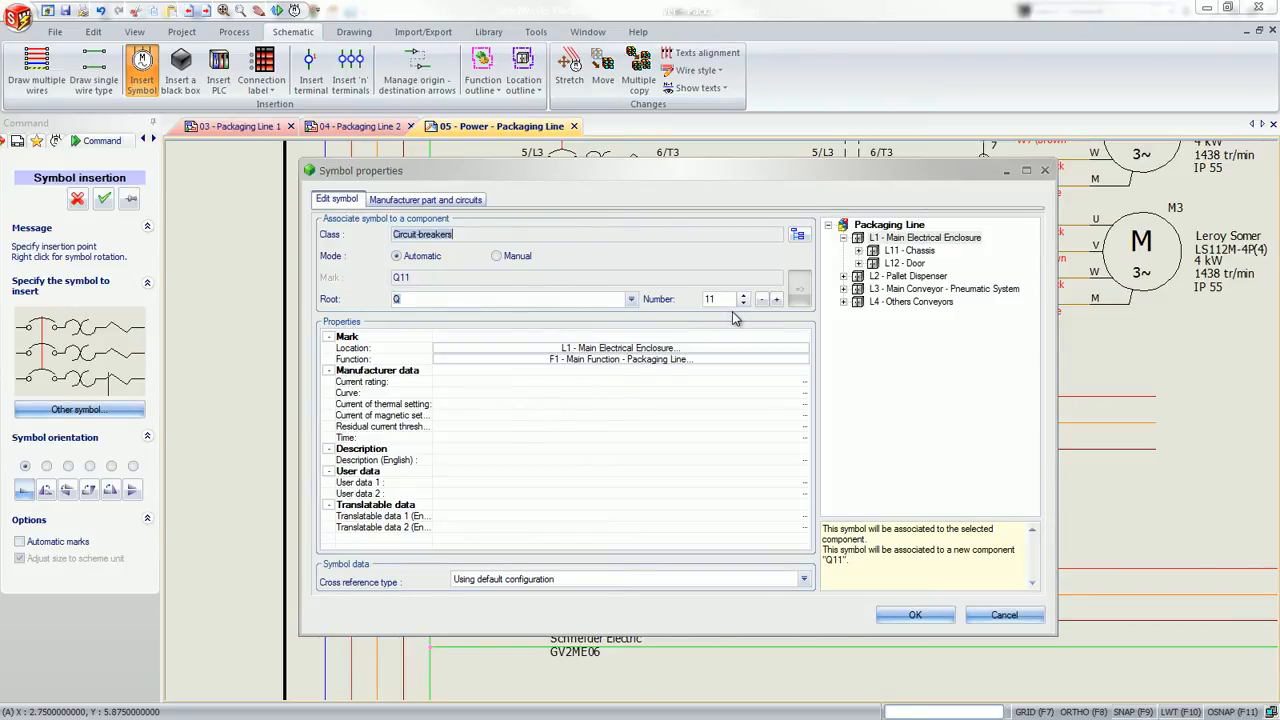
left_click(858, 251)
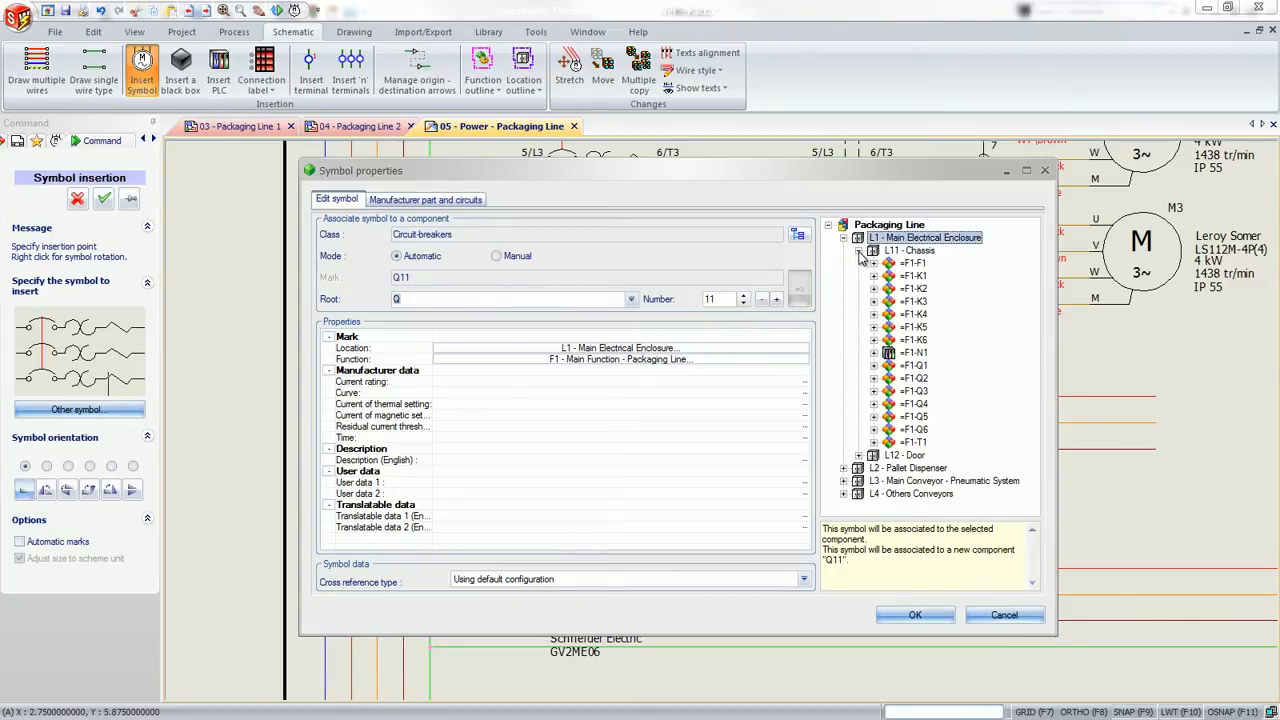
left_click(922, 405)
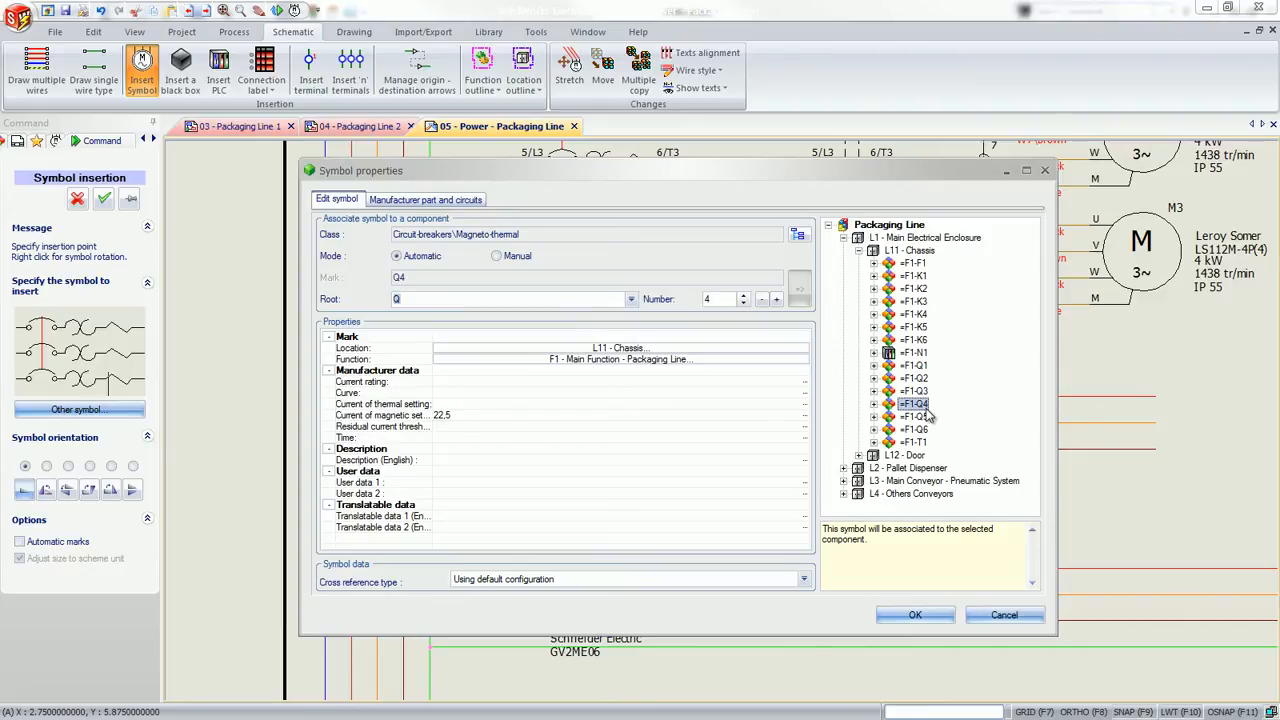
left_click(910, 615)
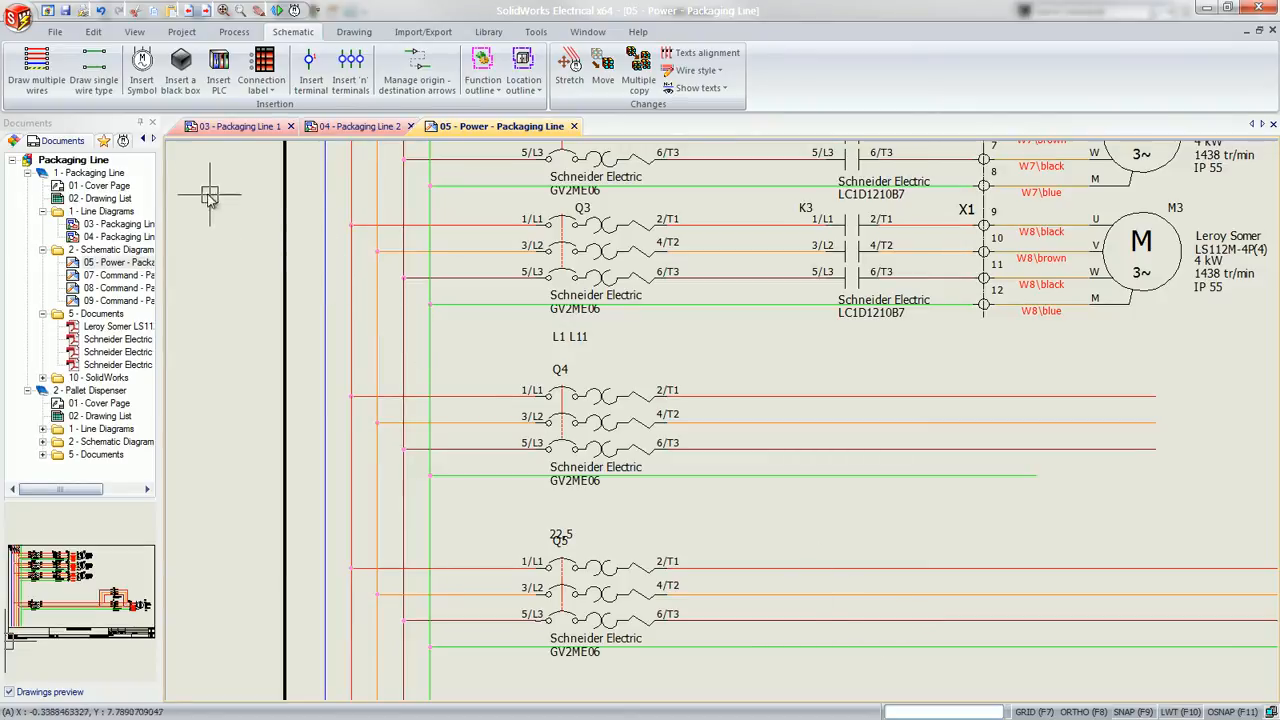
Place the 3 poles NO power contact symbol EW_ANSI_CONTS_3P on the Q4 phase wires, directly below contactor K3
left_click(123, 142)
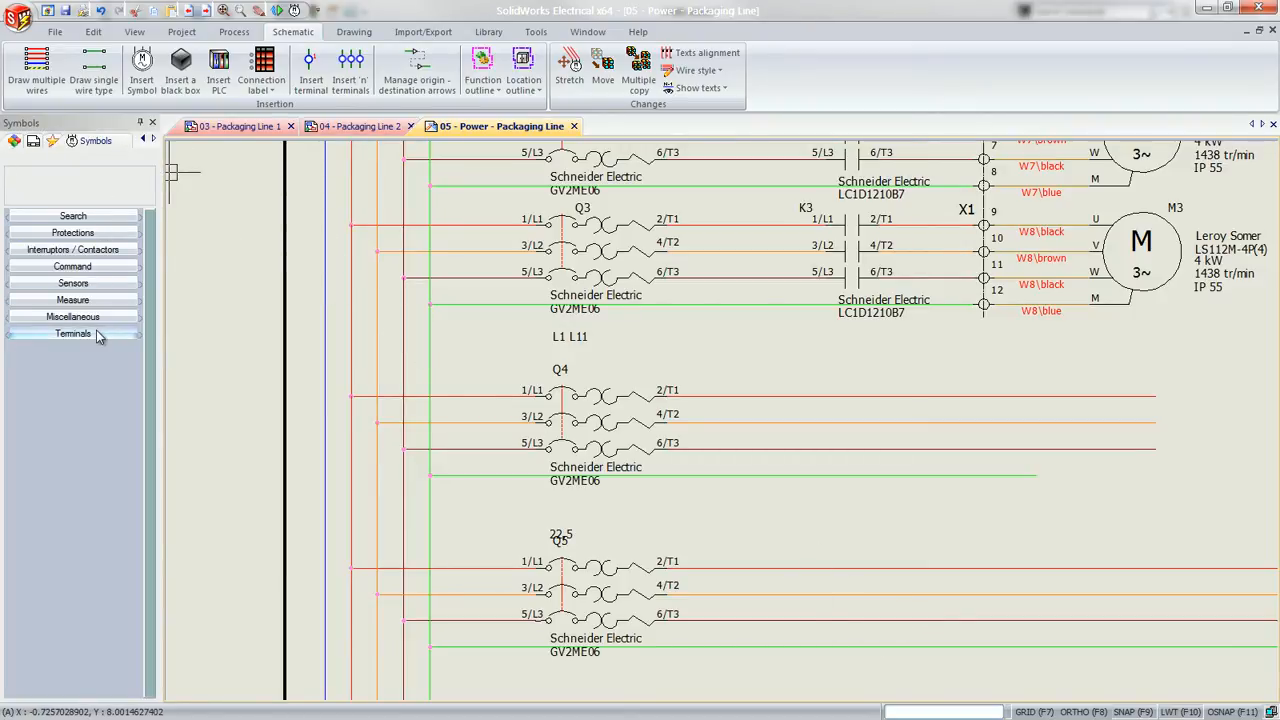
left_click(74, 236)
left_click(75, 237)
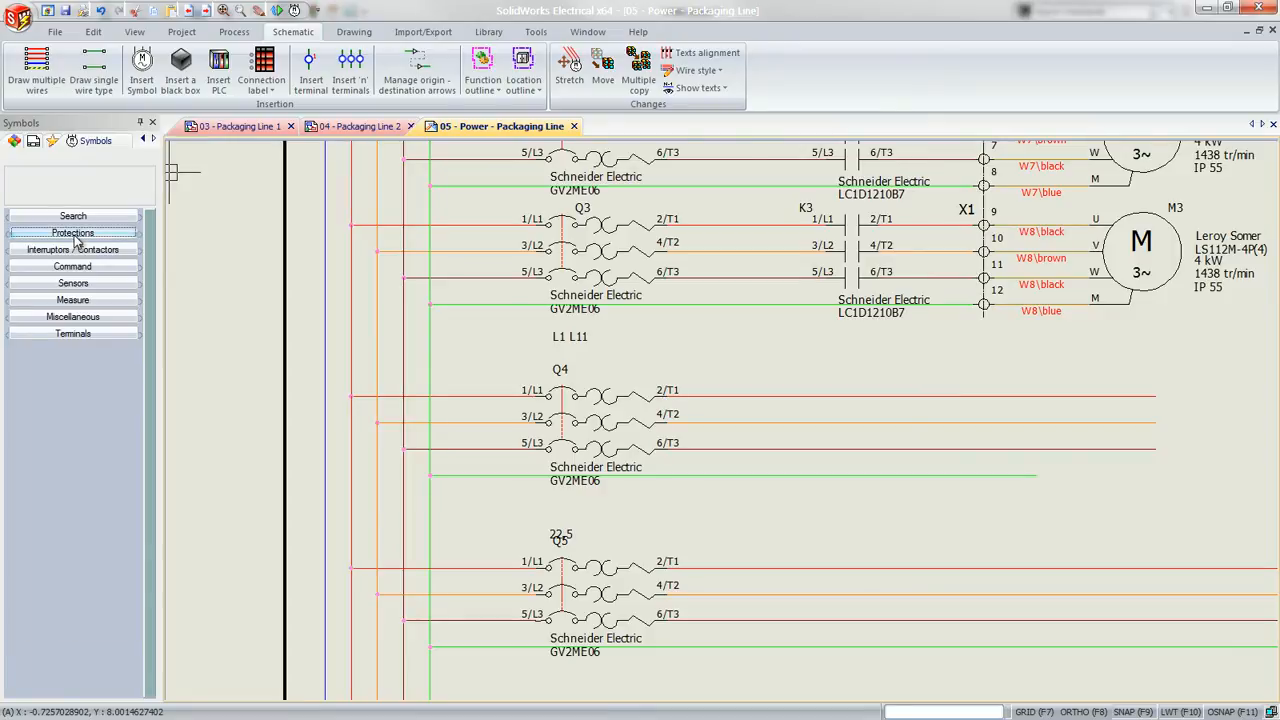
left_click(77, 250)
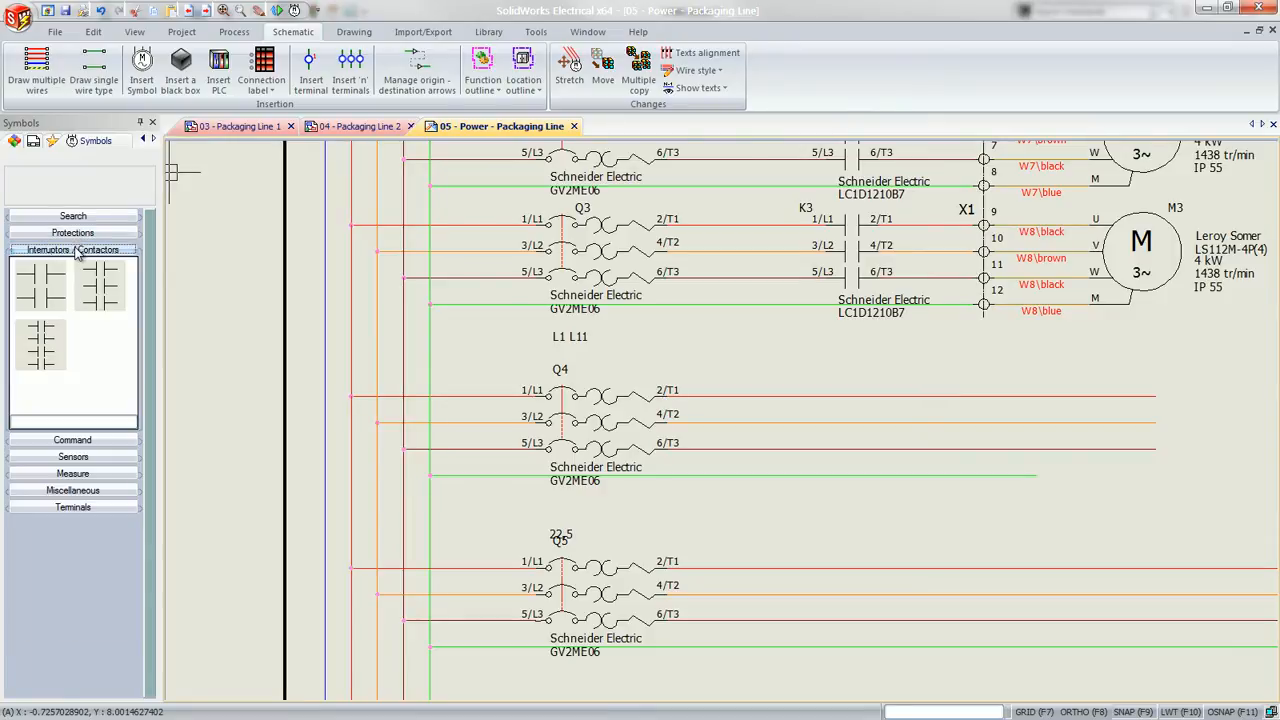
left_click(77, 250)
left_click(78, 266)
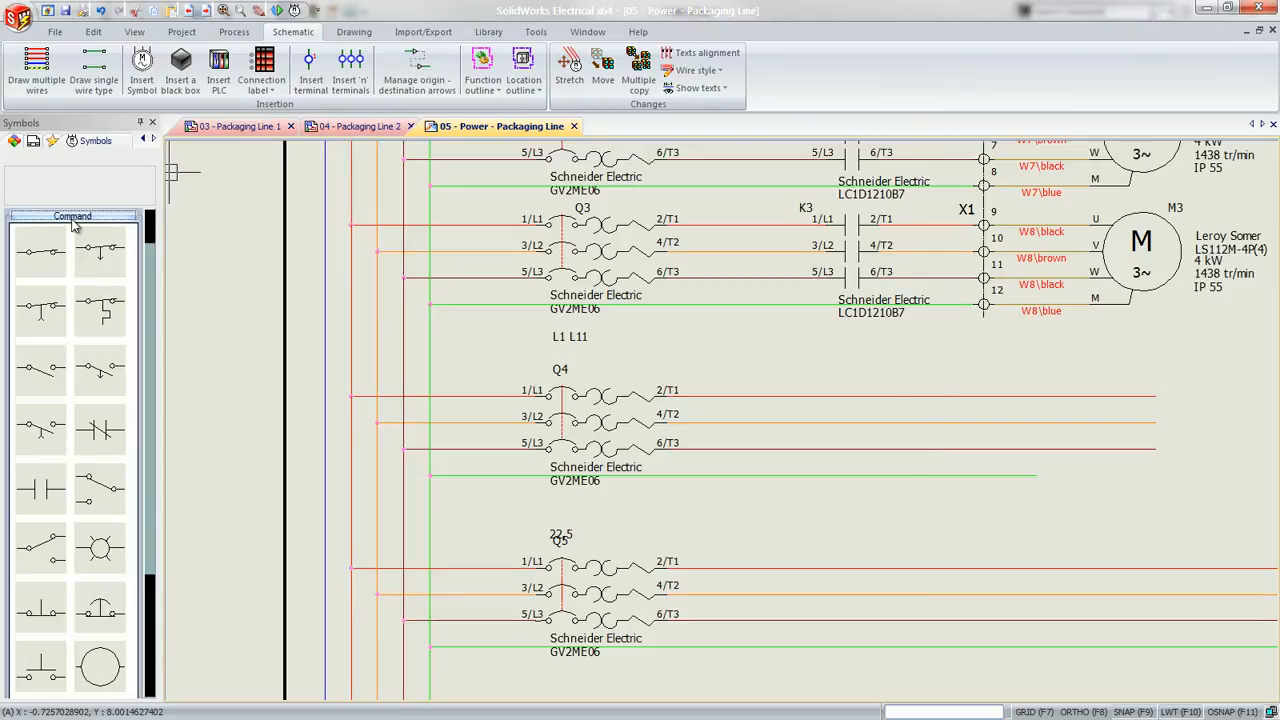
left_click(72, 217)
left_click(77, 250)
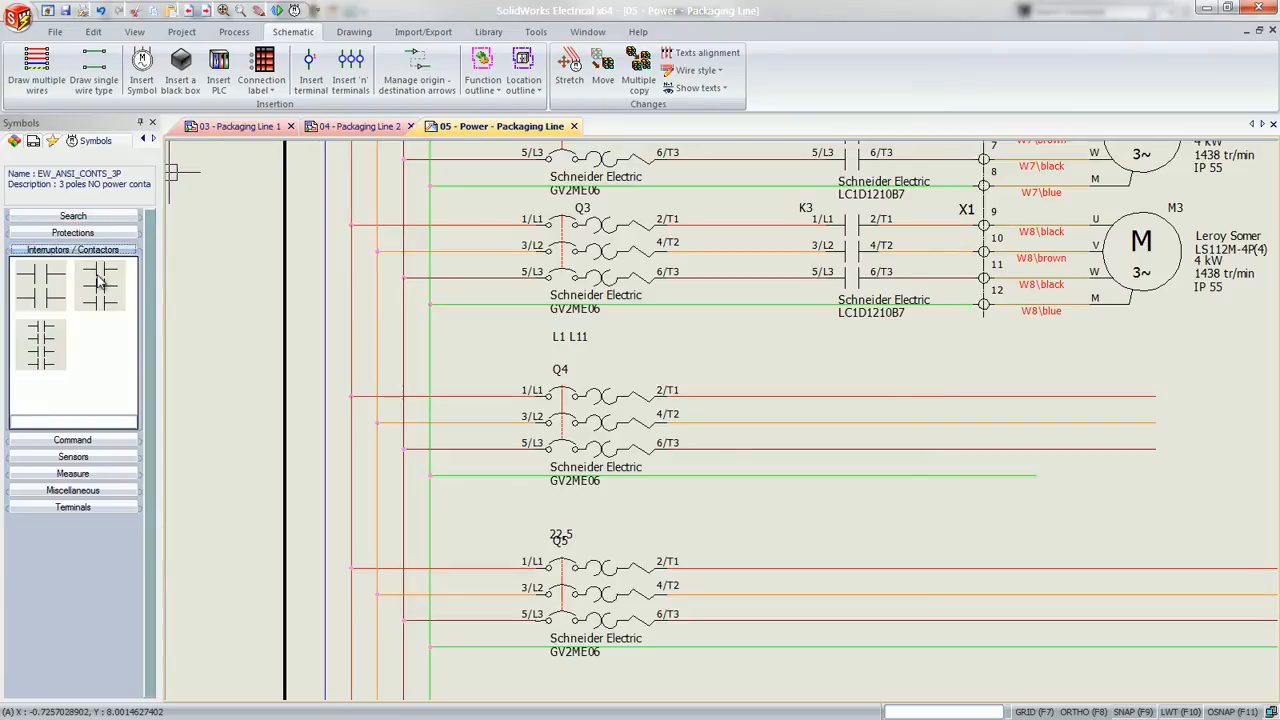
left_click(100, 283)
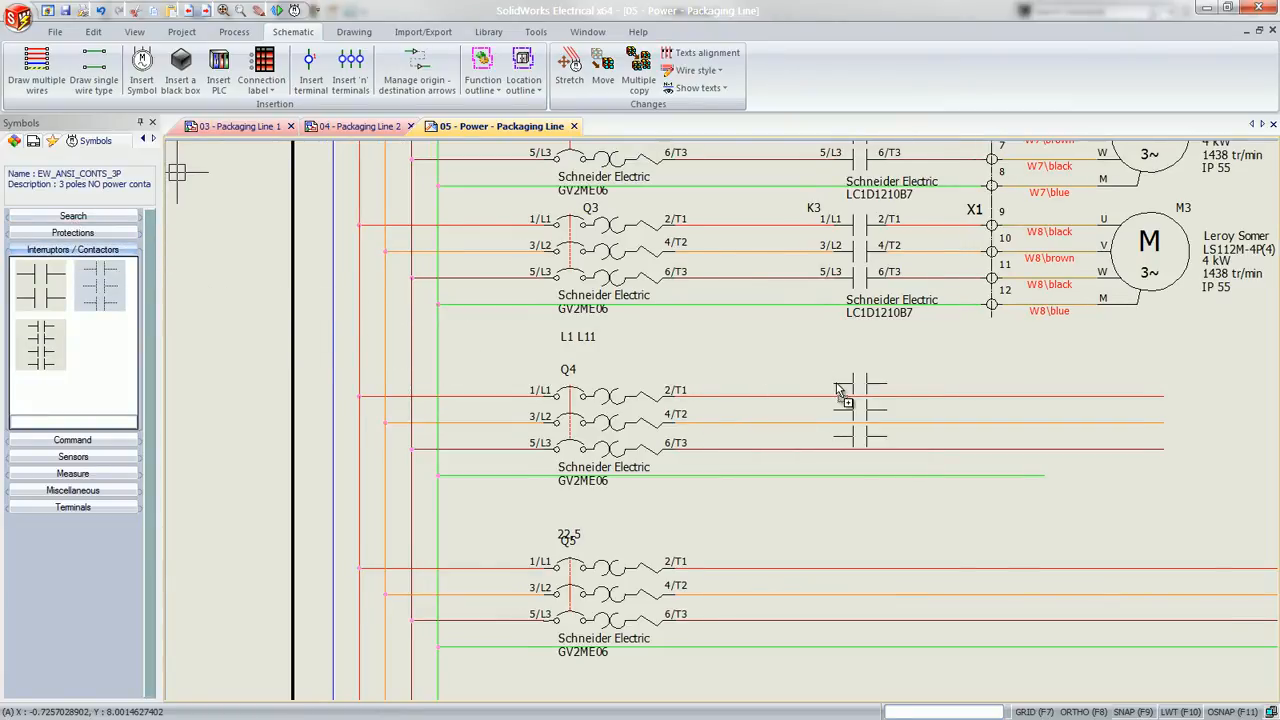
left_click_drag(836, 384, 839, 394)
Associate the new power contact with component =F1-K4 in L11 - Chassis
left_click(858, 250)
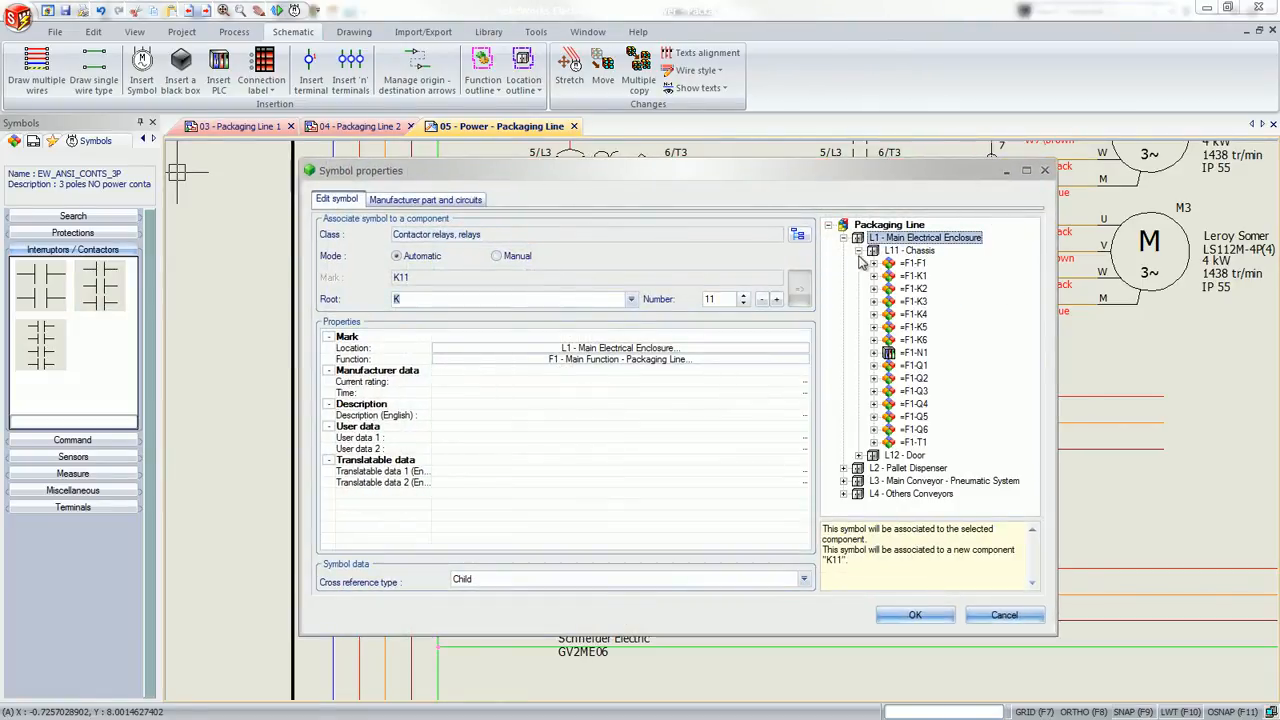
left_click(893, 315)
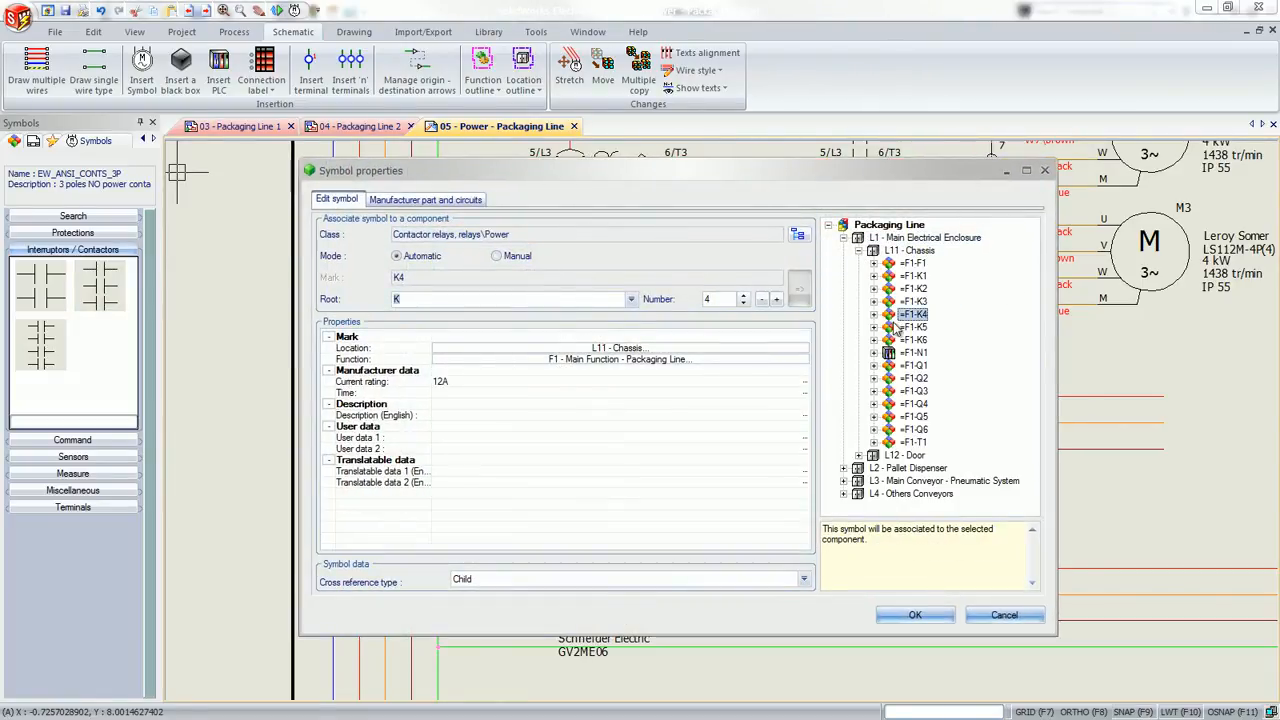
left_click(915, 615)
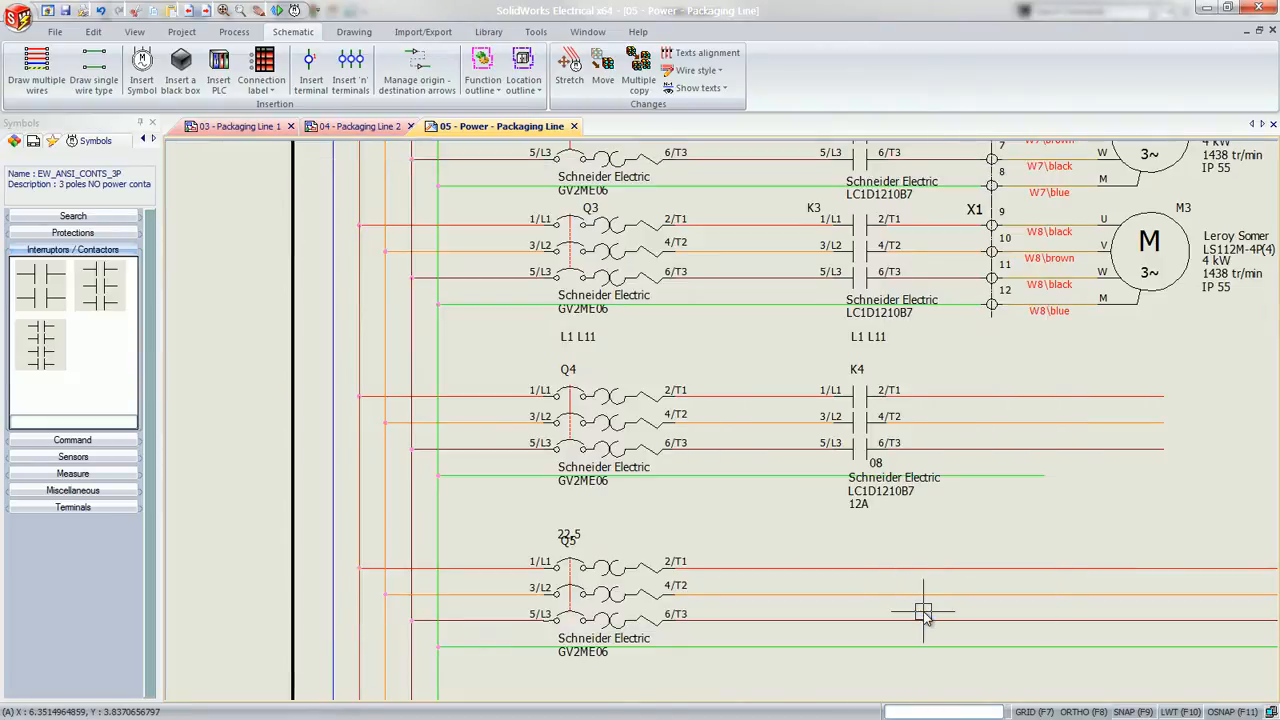
Search the symbols for "otor" and place the 3 phase motor symbol EW_ANSI_MOTOR3P at the free ends of the Q4 circuit's phase wires
left_click(63, 216)
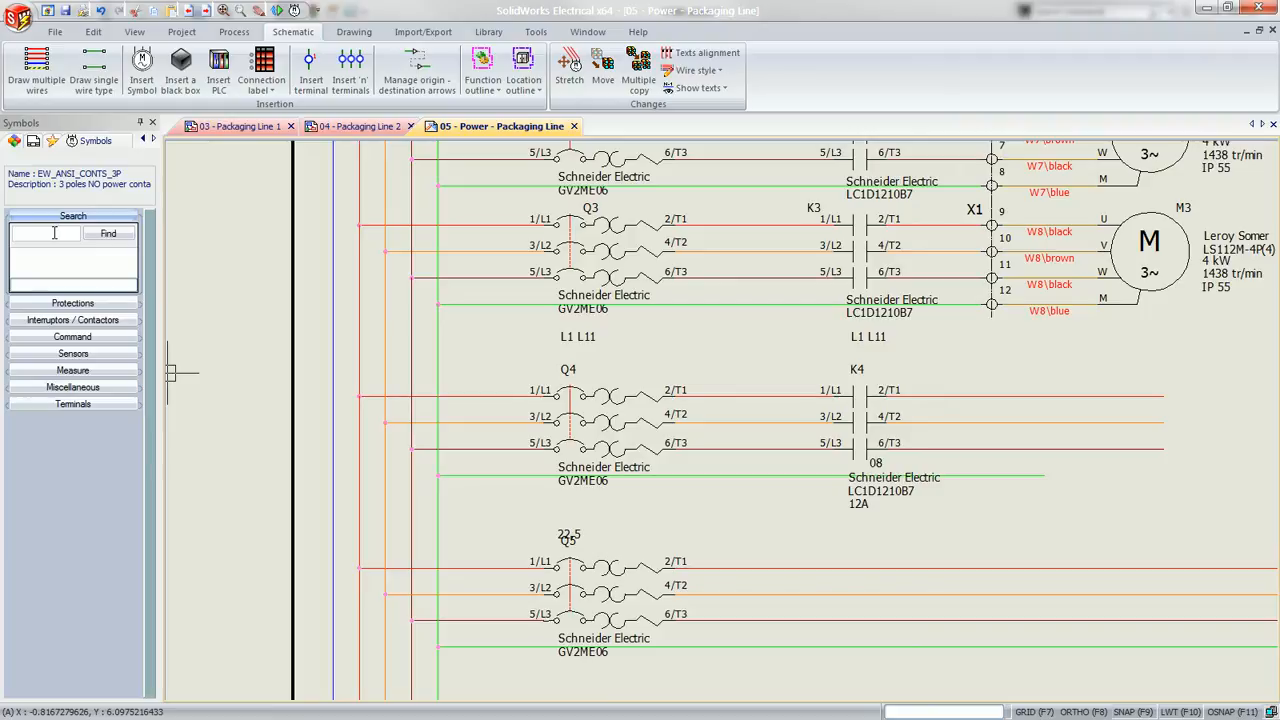
type("ct")
type("or")
left_click(97, 235)
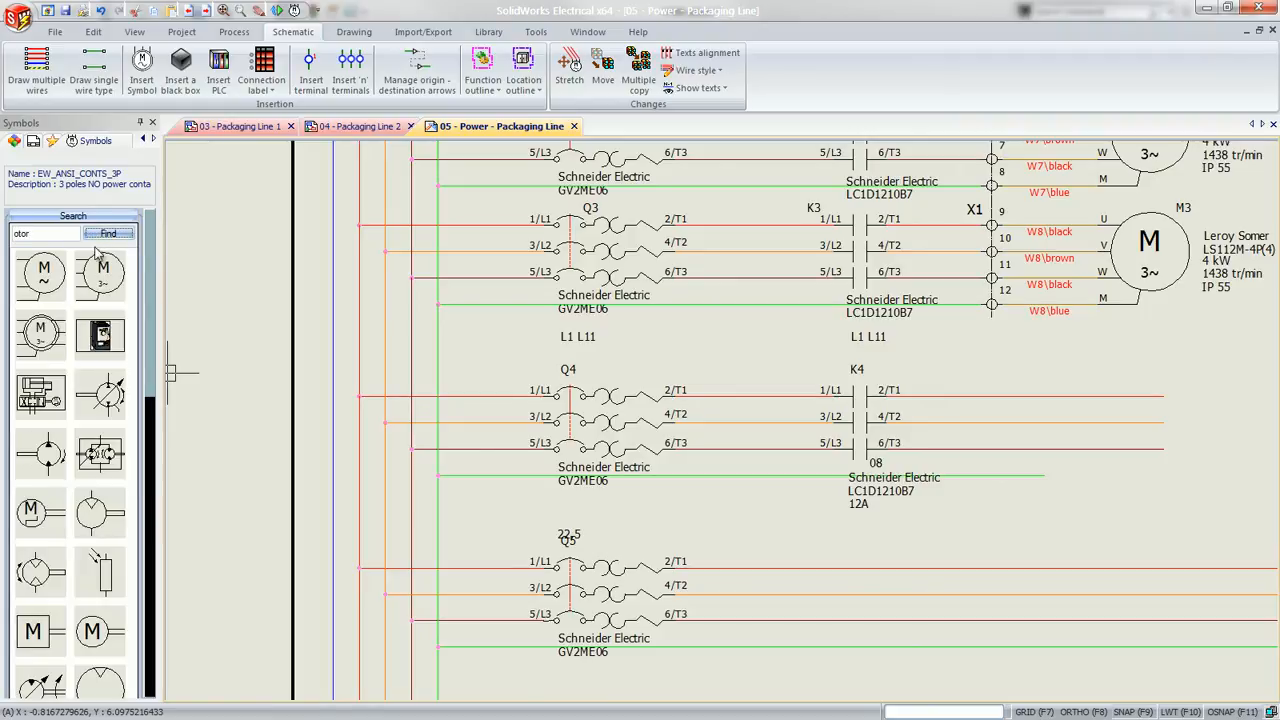
left_click(101, 274)
mouse_move(101, 274)
left_mouse_down()
mouse_move(931, 389)
mouse_move(1133, 400)
left_mouse_up()
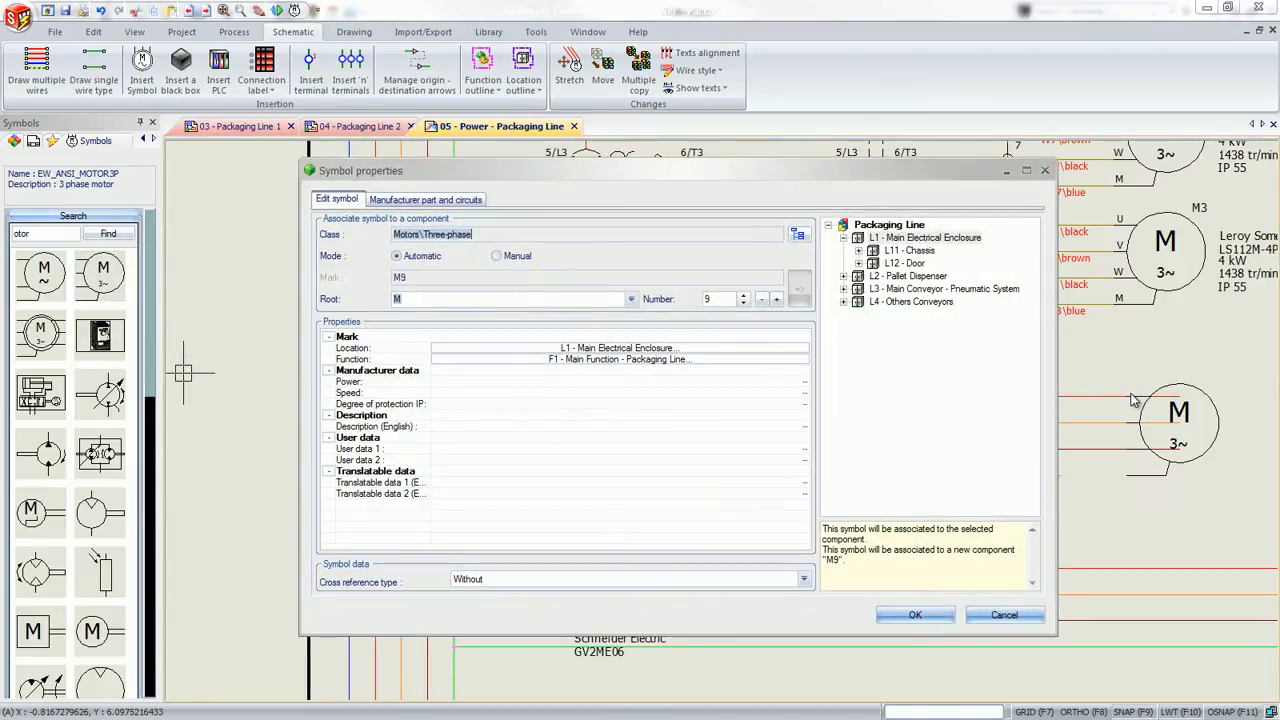
Associate the new motor with component =F1-M4 in L4 - Others Conveyors
left_click(844, 302)
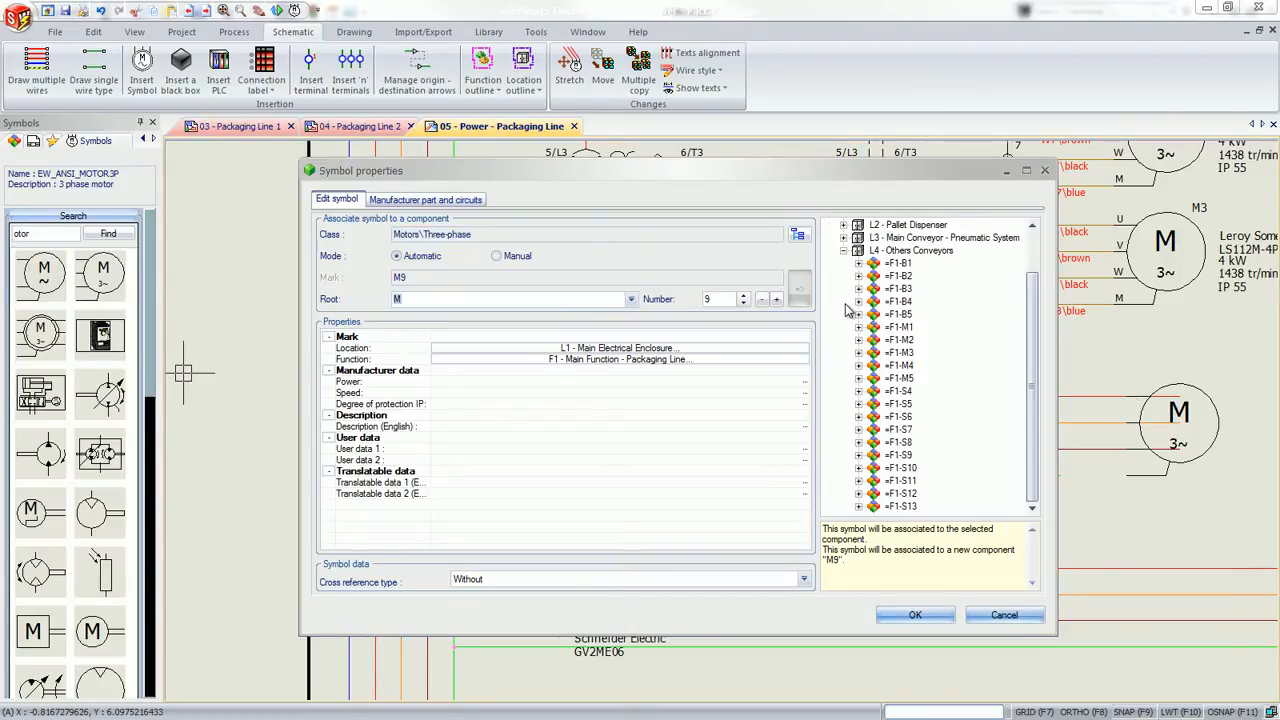
left_click(885, 366)
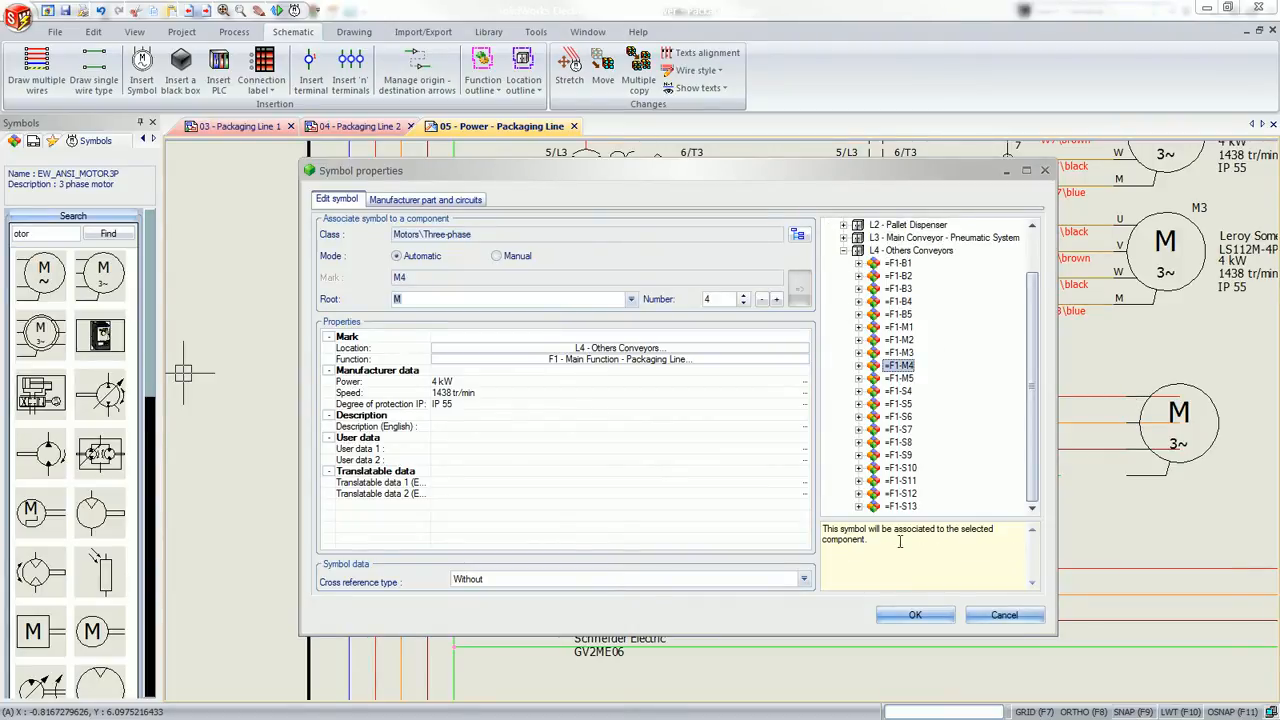
left_click(913, 616)
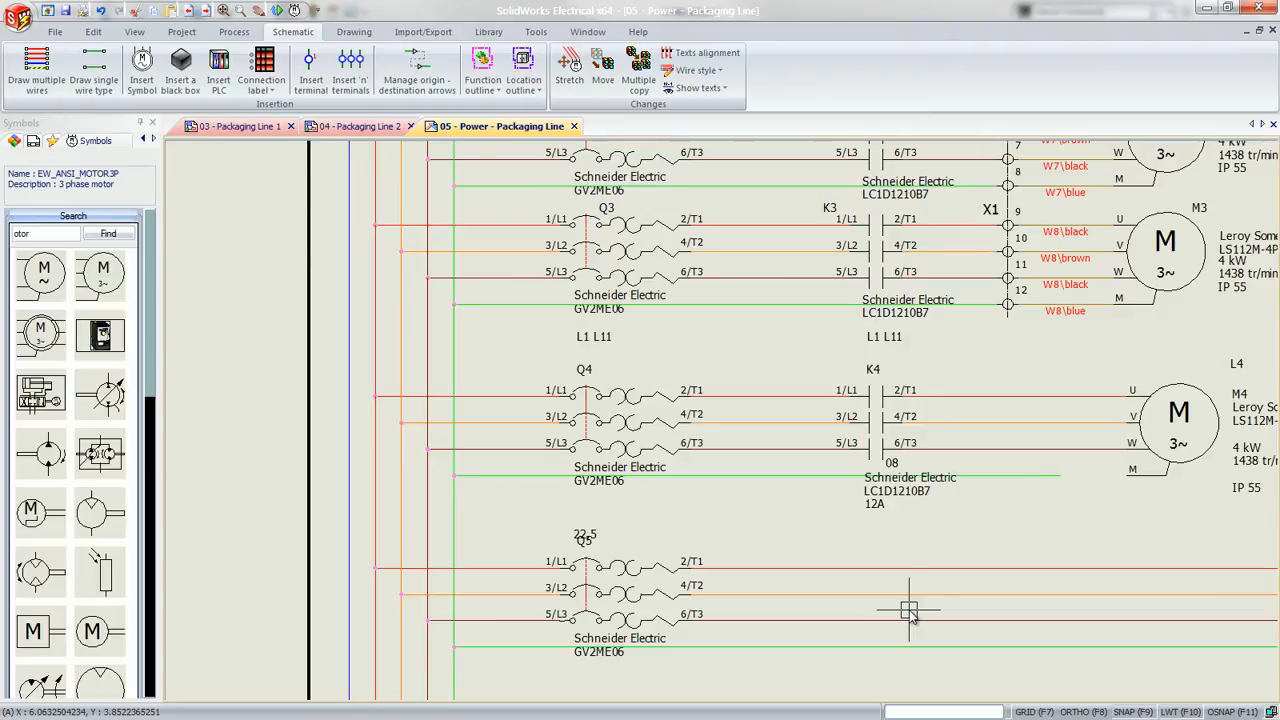
Extend the green protection wire's free end to the M connection point of motor M4
left_click(1045, 476)
left_click(1060, 476)
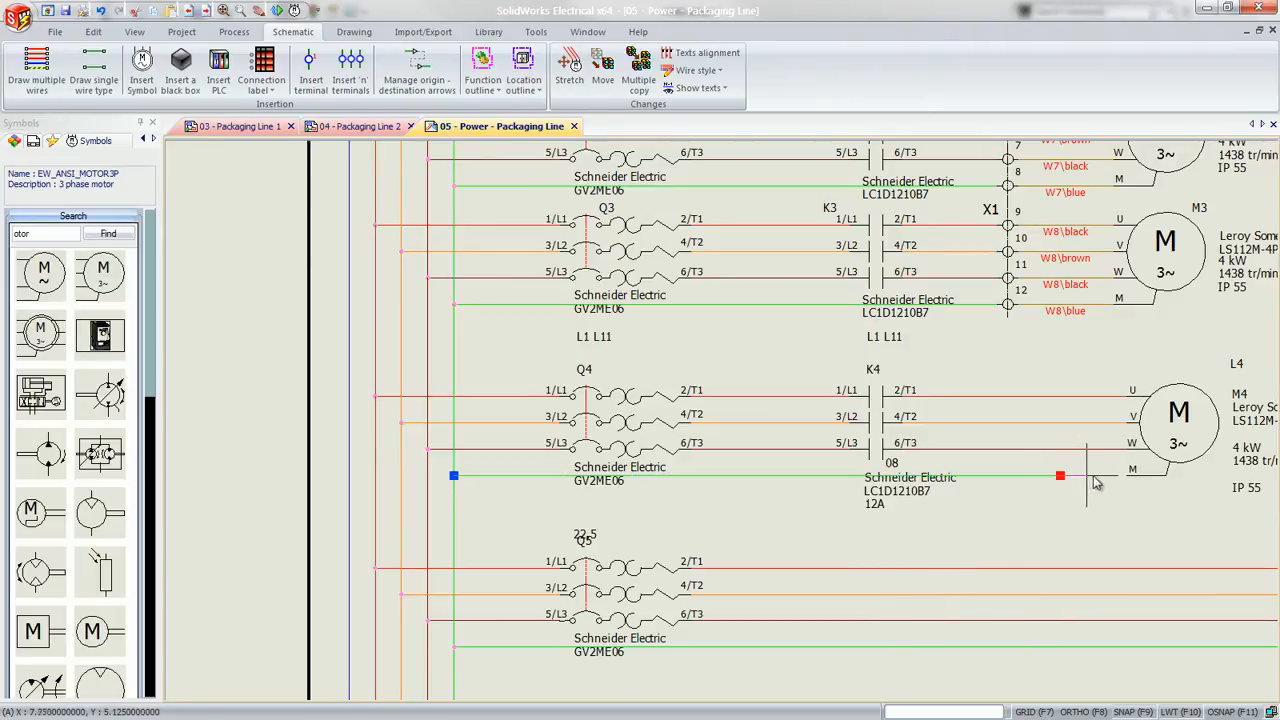
left_click(1128, 477)
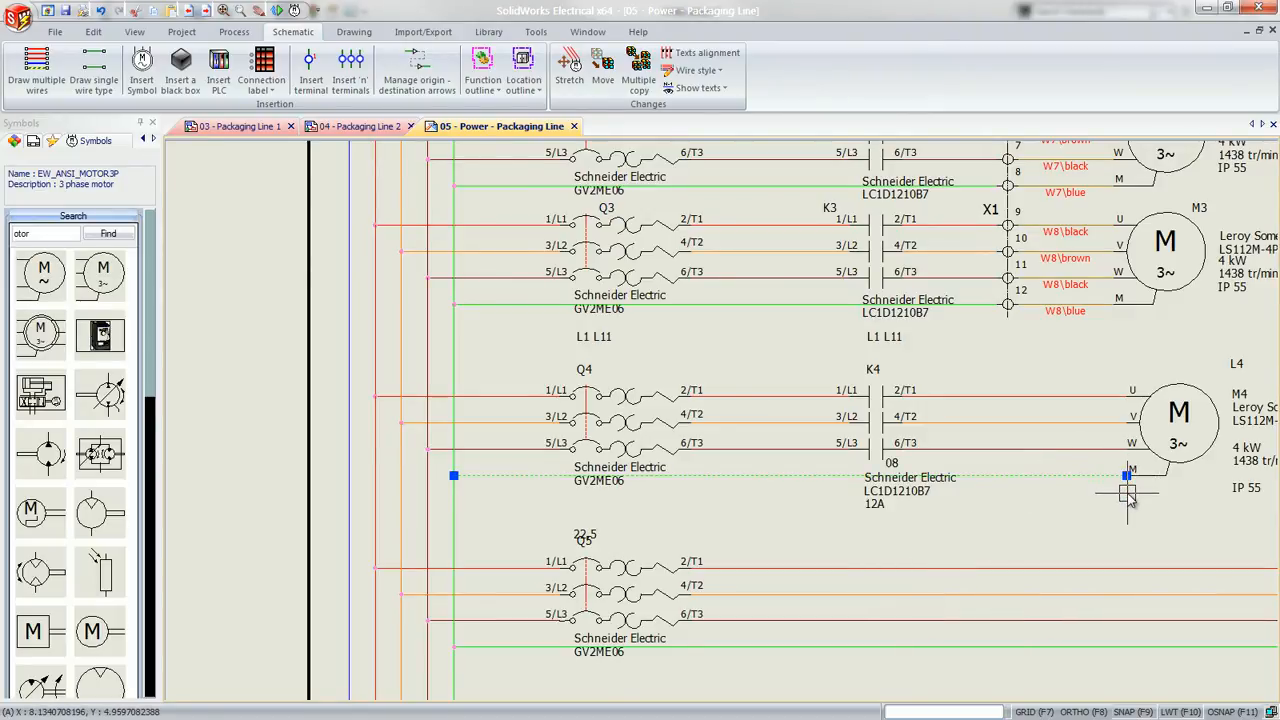
key("Escape")
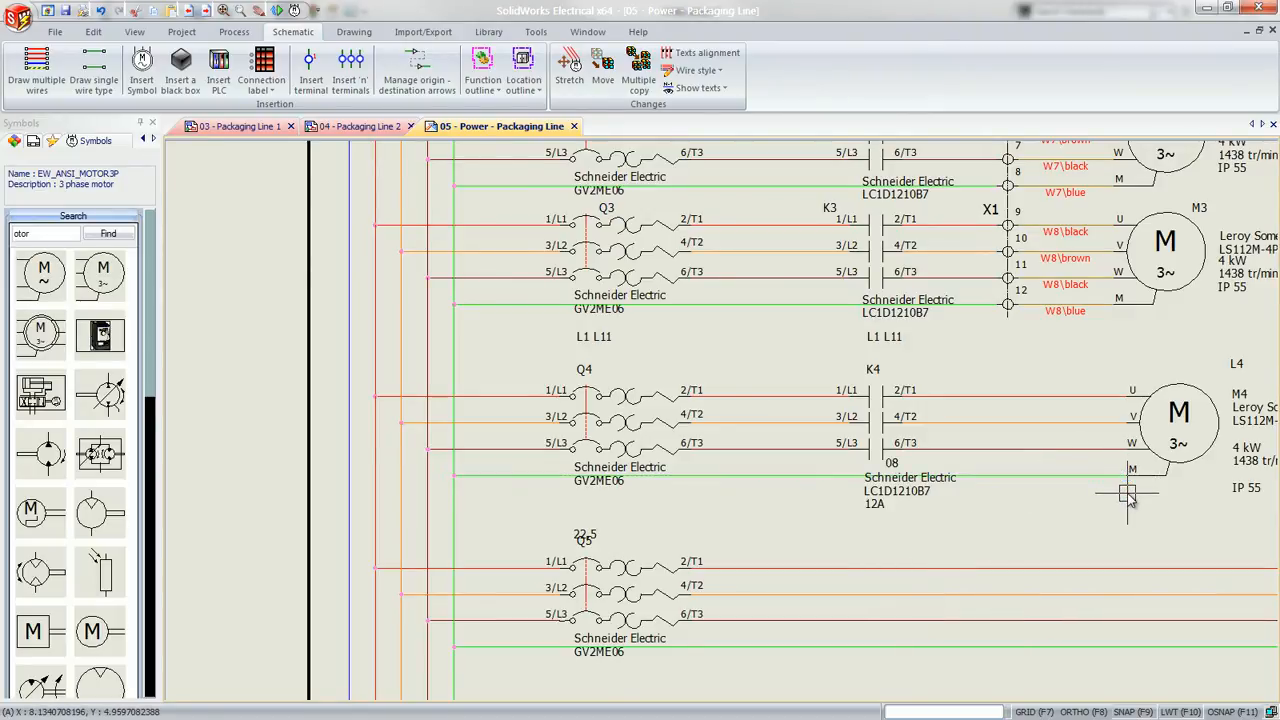
Insert terminals across the four wires between K4 and M4, oriented toward K4, and assign them all to terminal strip =F1-X1, starting at terminal 13
left_click(352, 80)
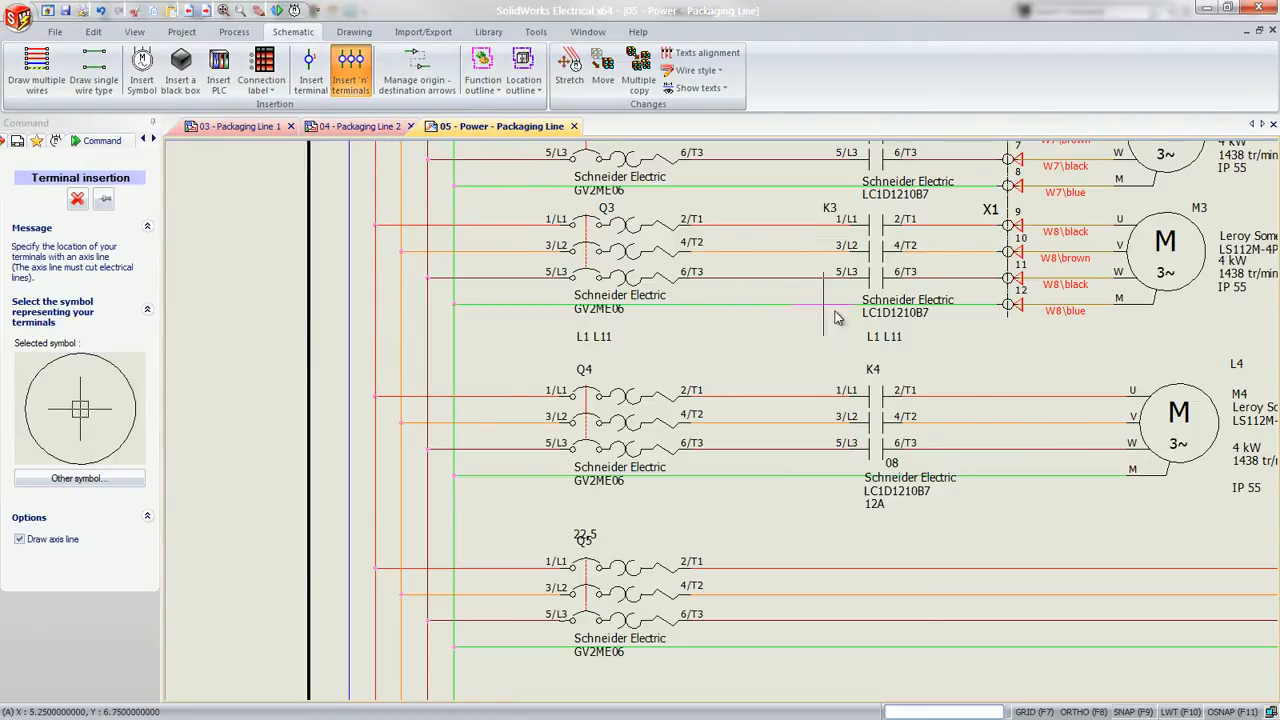
left_click(1007, 383)
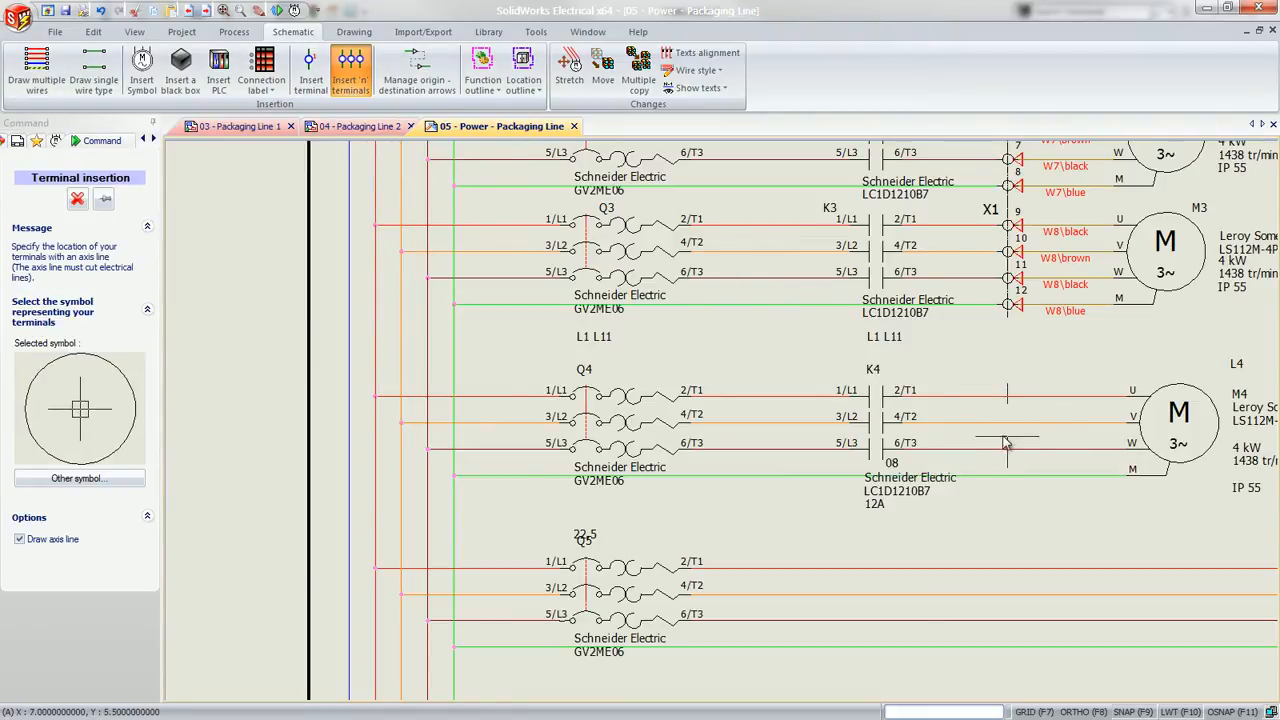
left_click(1007, 497)
left_click(993, 497)
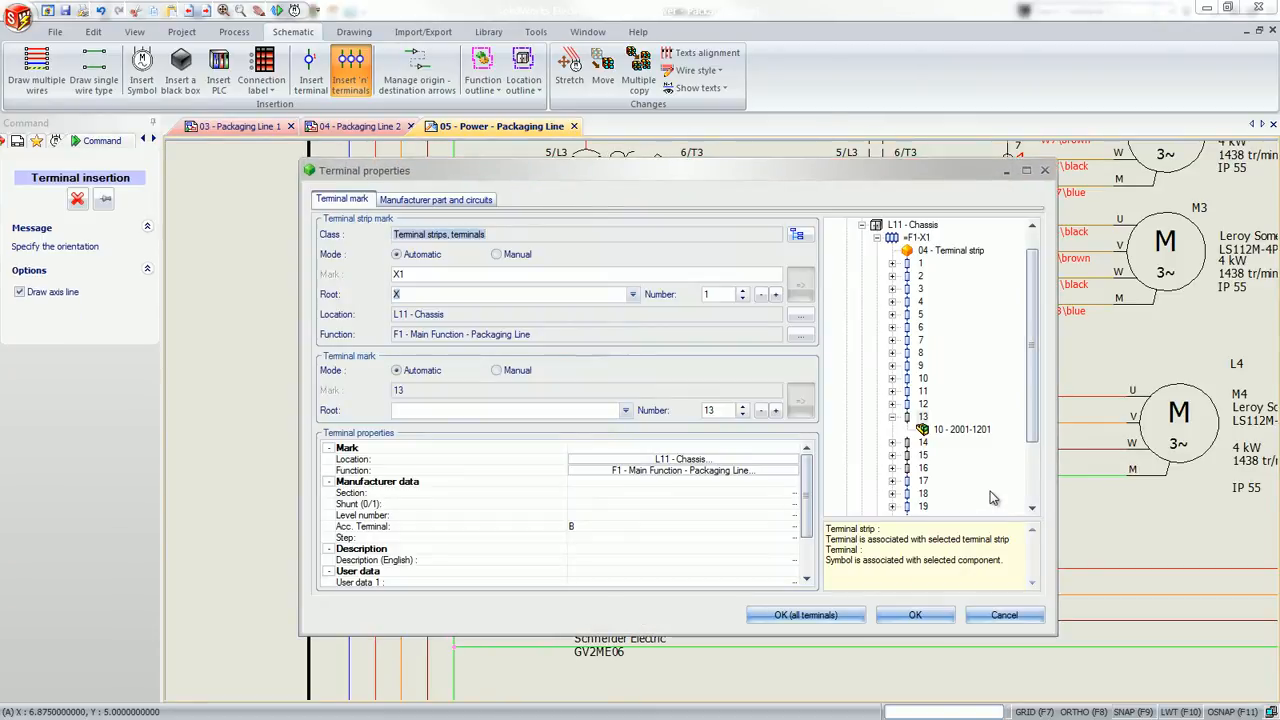
left_click(915, 238)
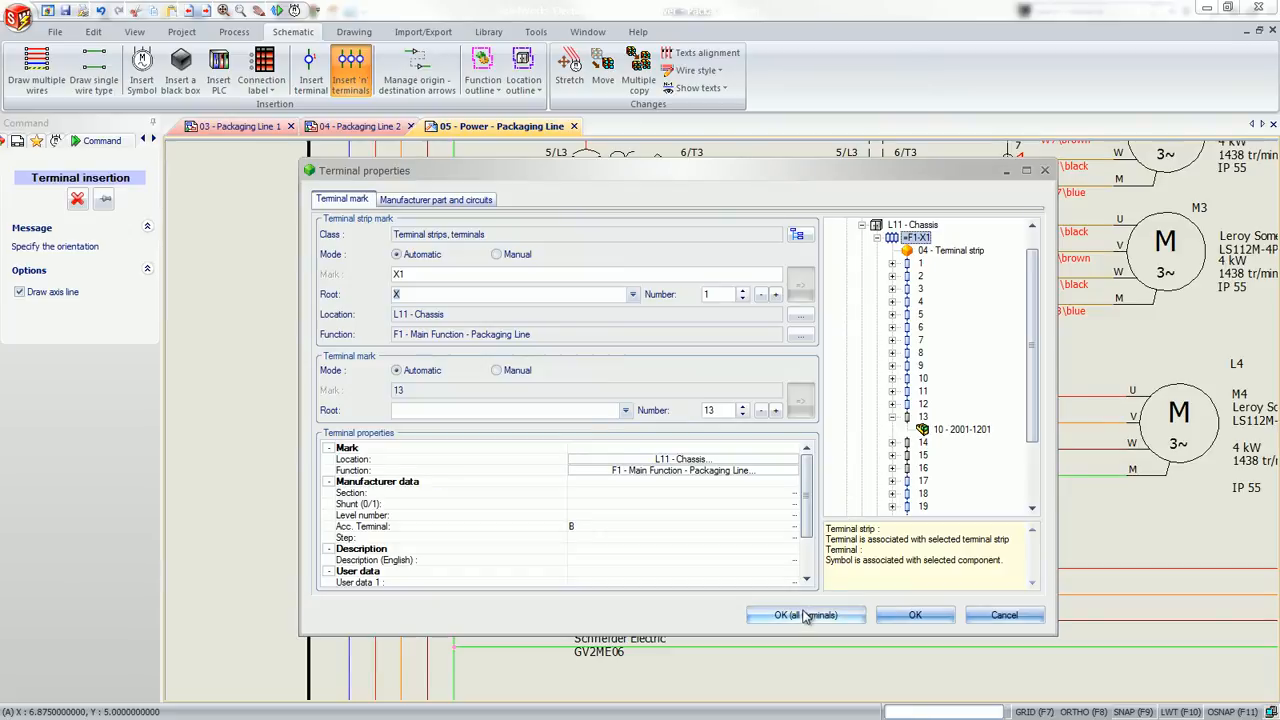
left_click(805, 615)
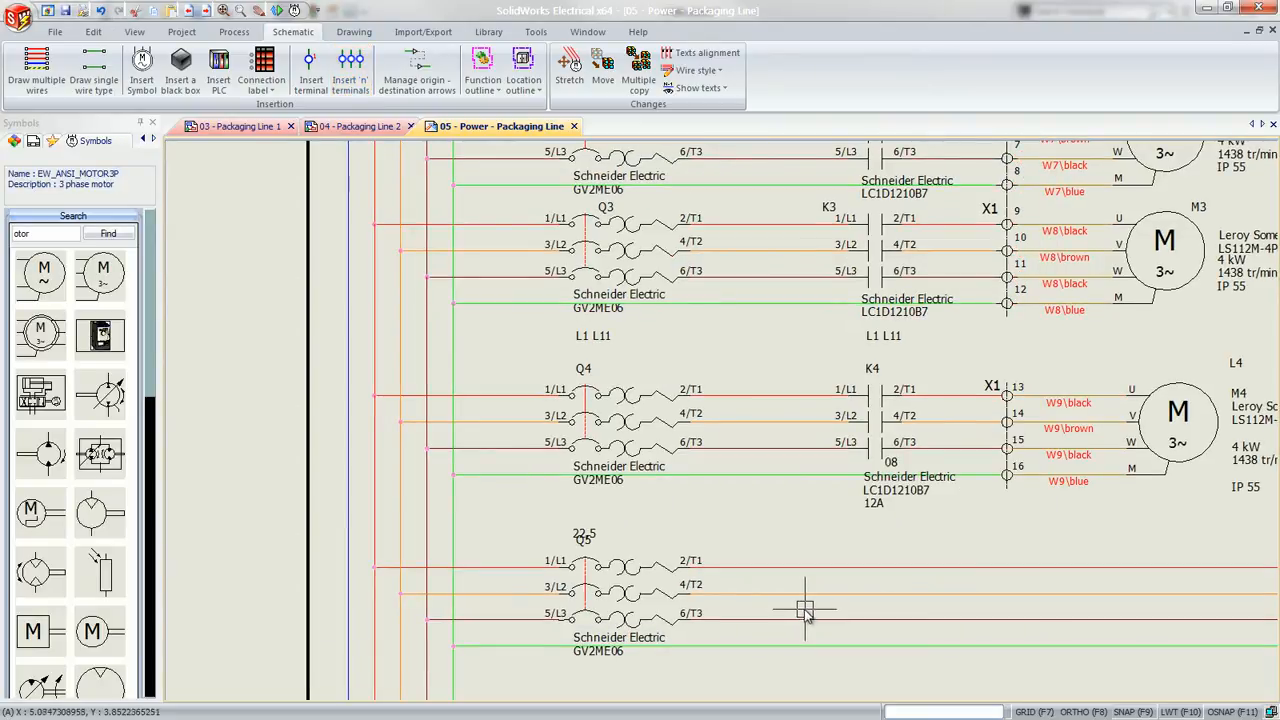
middle_click(1101, 513)
middle_click(1101, 513)
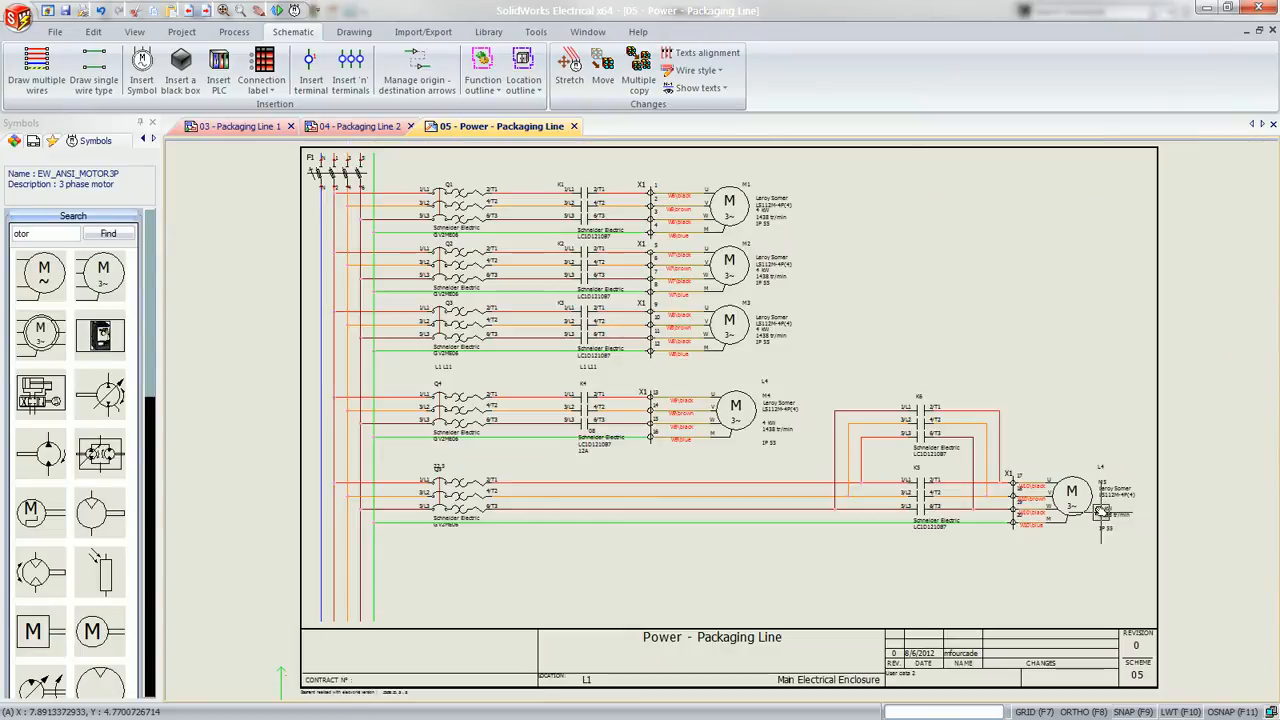
left_click(52, 219)
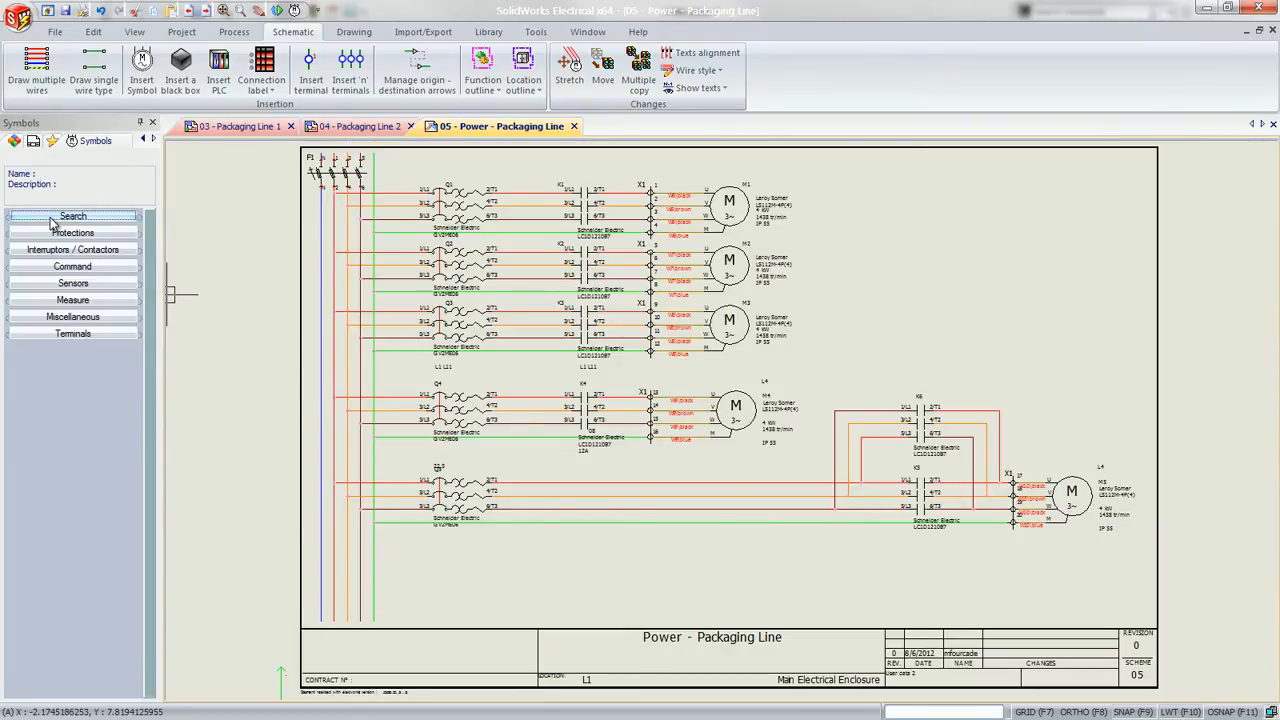
left_click(52, 233)
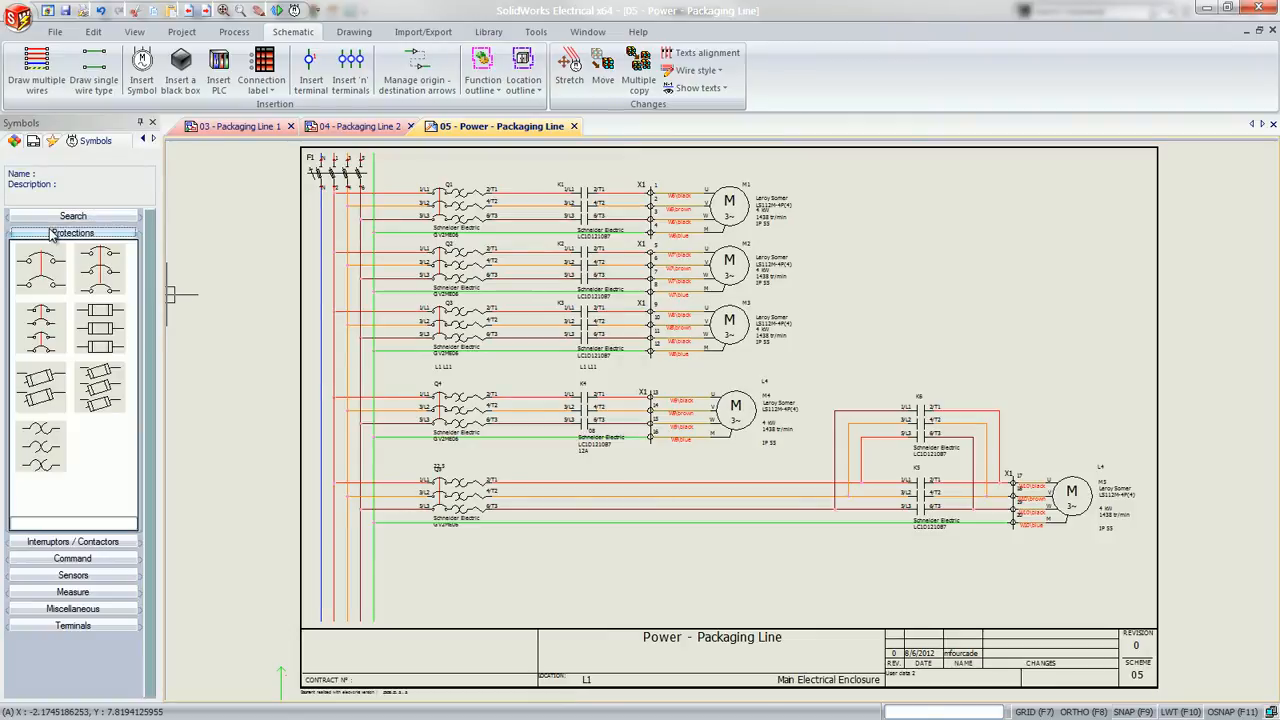
right_click(84, 443)
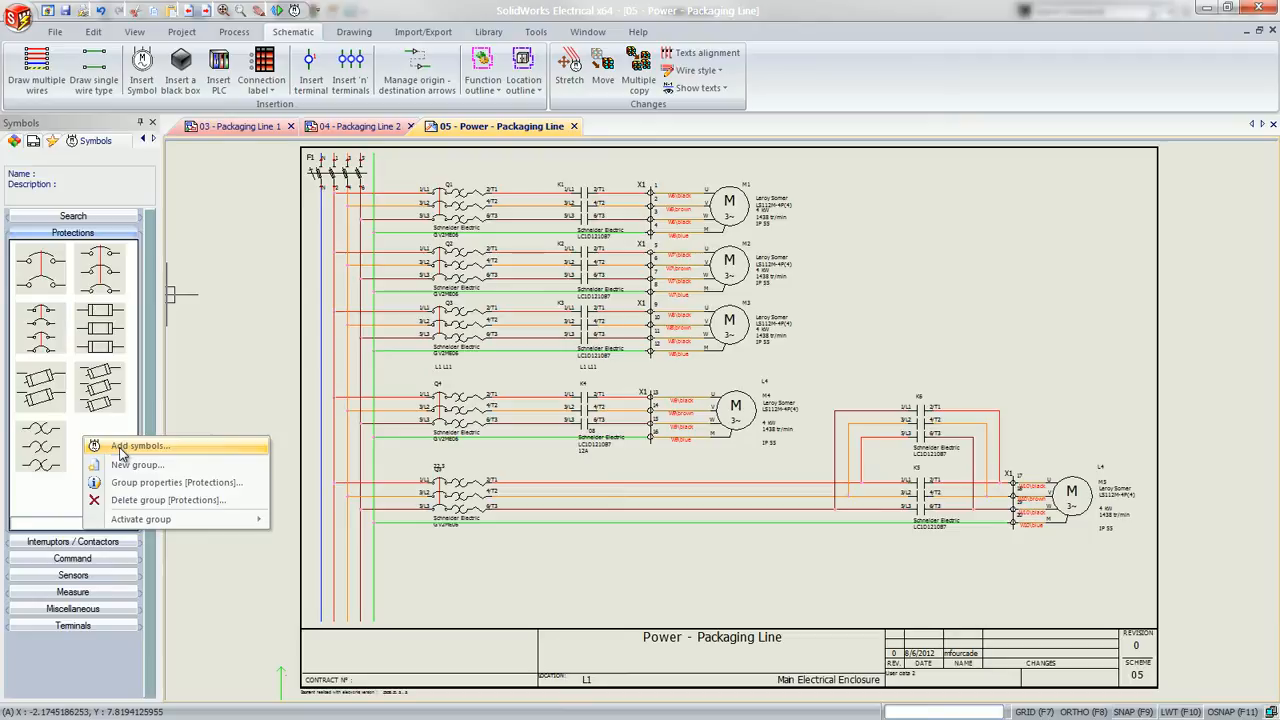
left_click(120, 450)
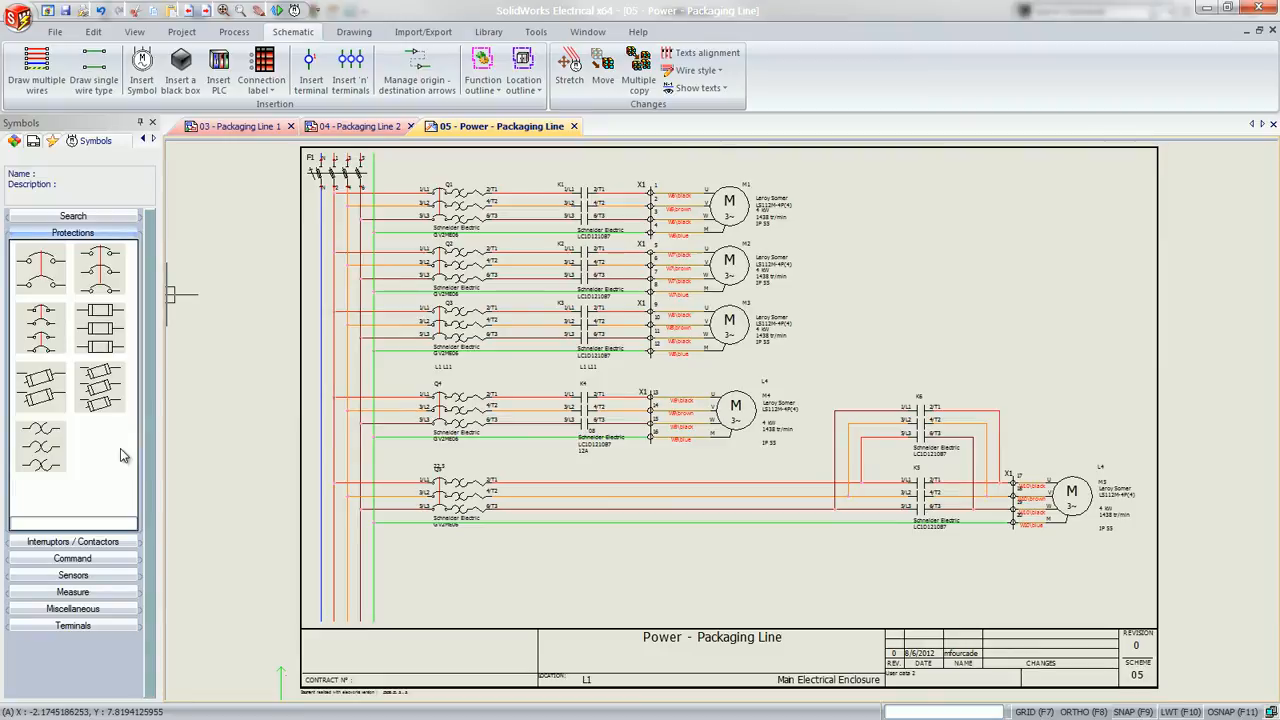
Open schematic 05 - Power - Pallet Dispenser from the 2 - Pallet Dispenser book of the project
left_click(33, 141)
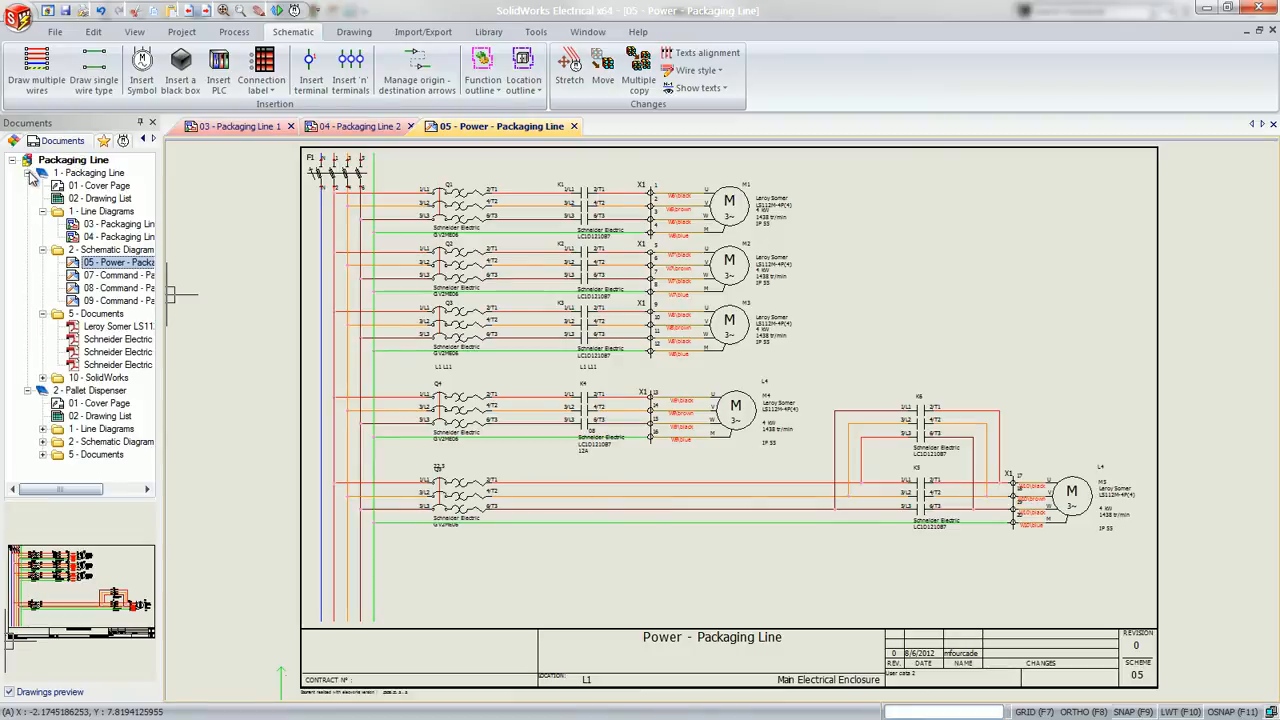
left_click(29, 174)
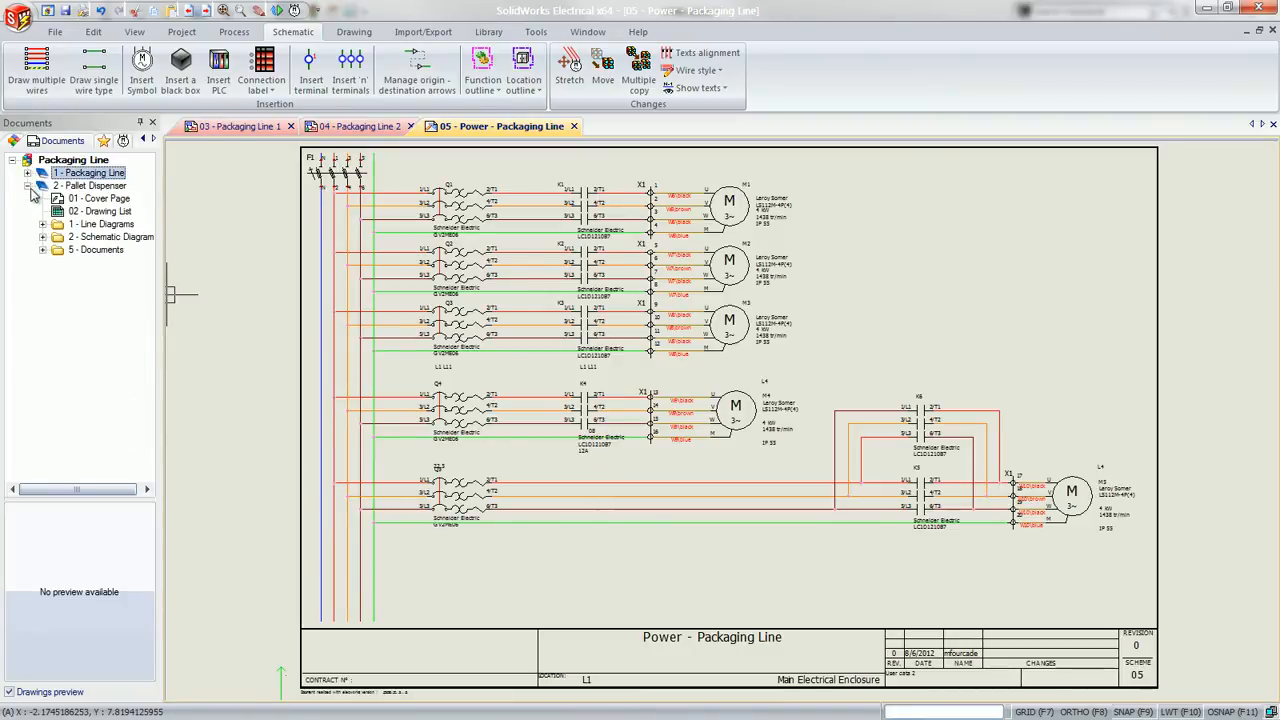
left_click(43, 237)
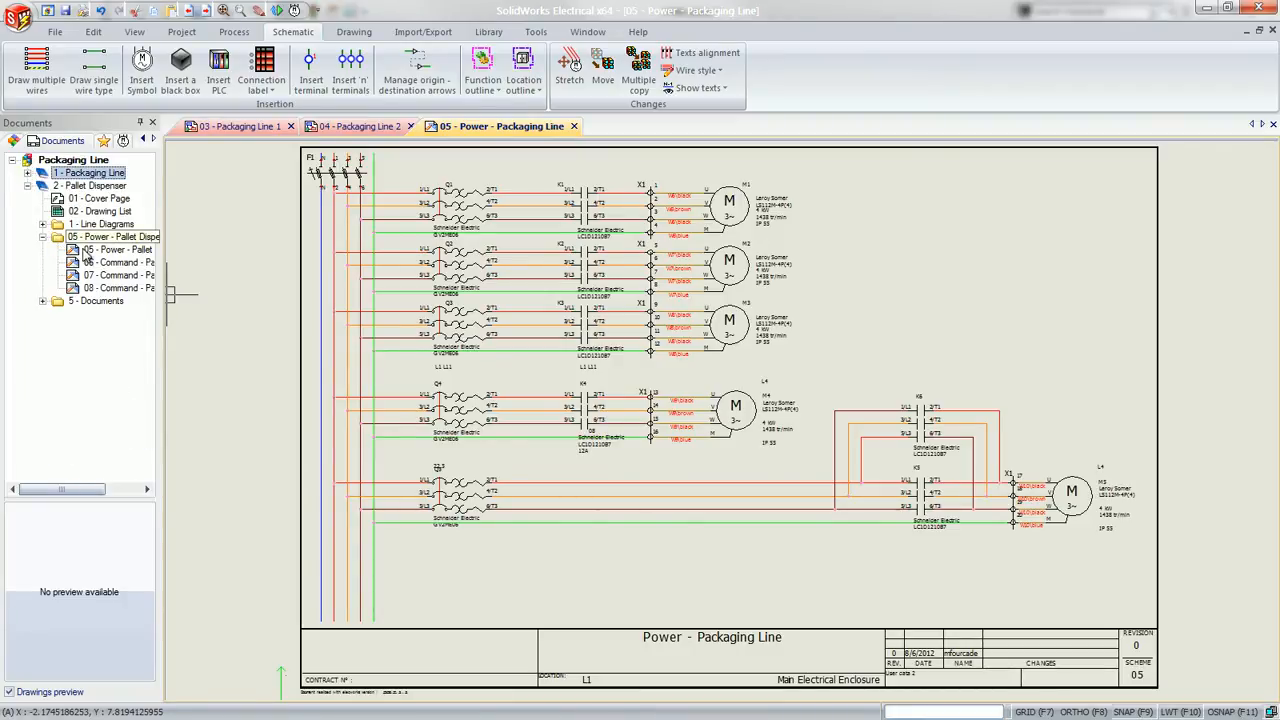
left_click_drag(79, 249, 82, 249)
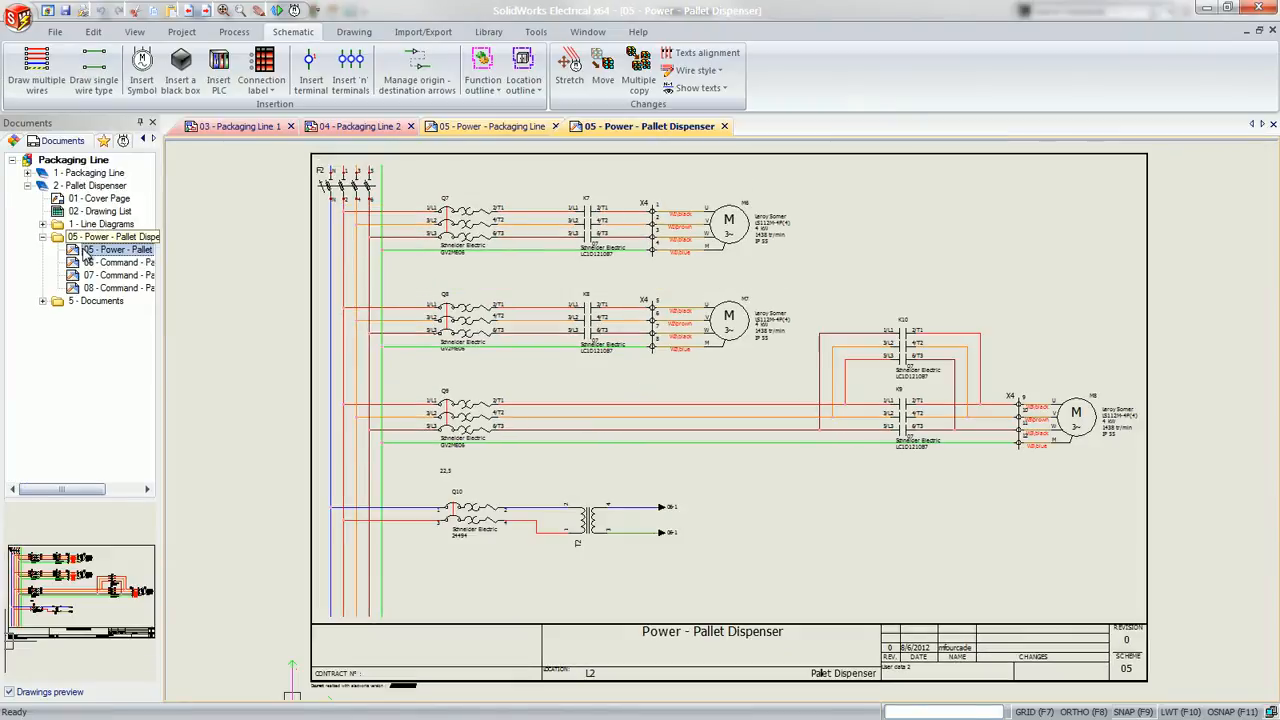
Save the Q10 breaker and transformer circuit with its supply wires as a macro named Transfo Circuit in the Motor start group
left_click(396, 460)
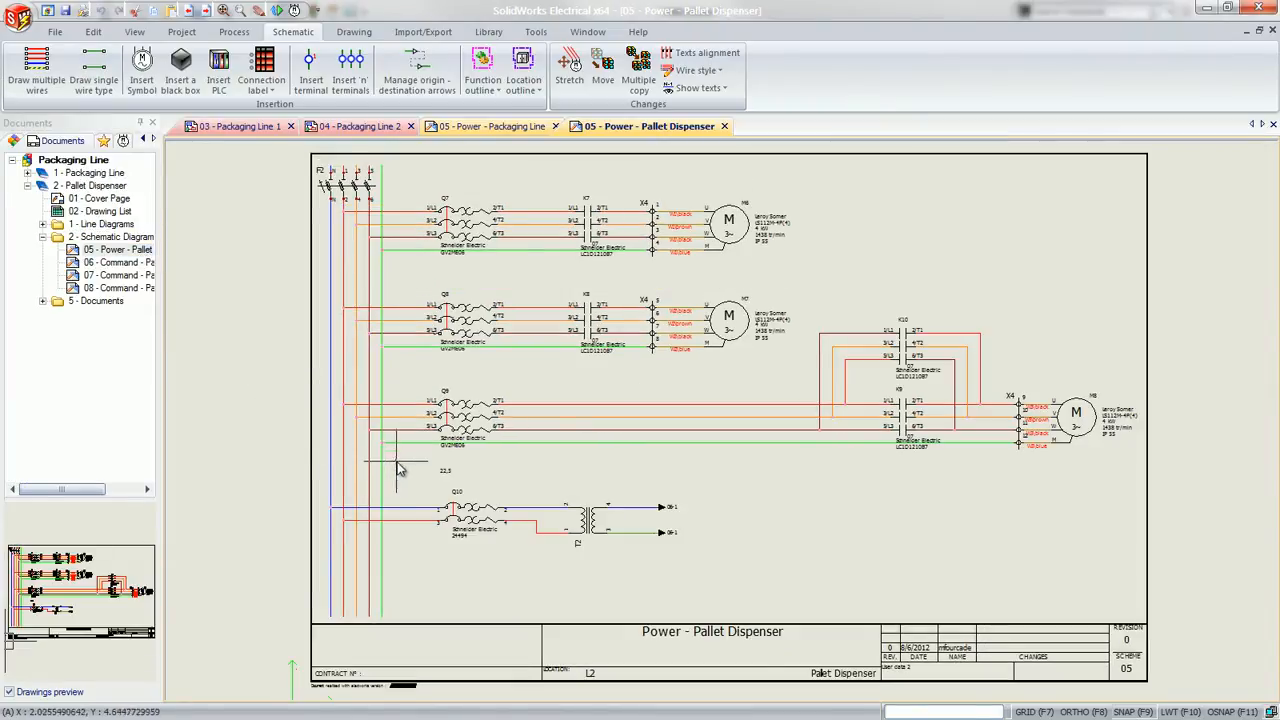
left_click(715, 595)
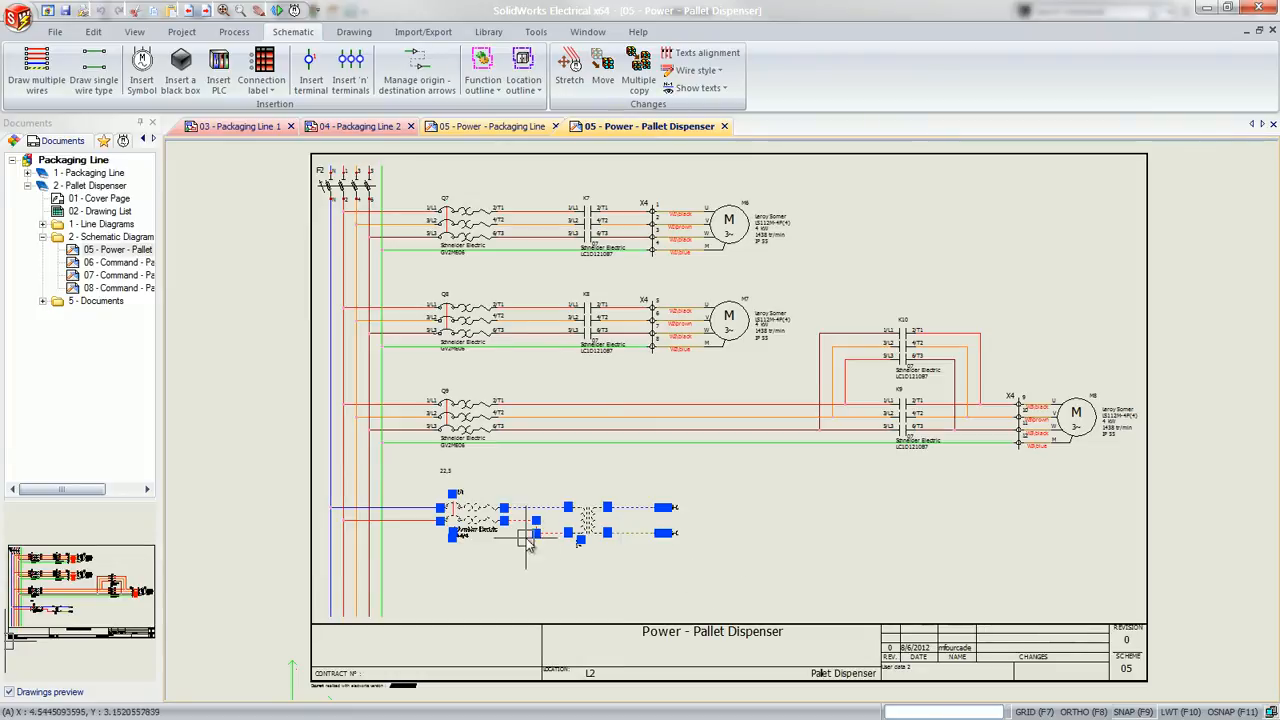
left_click(429, 516)
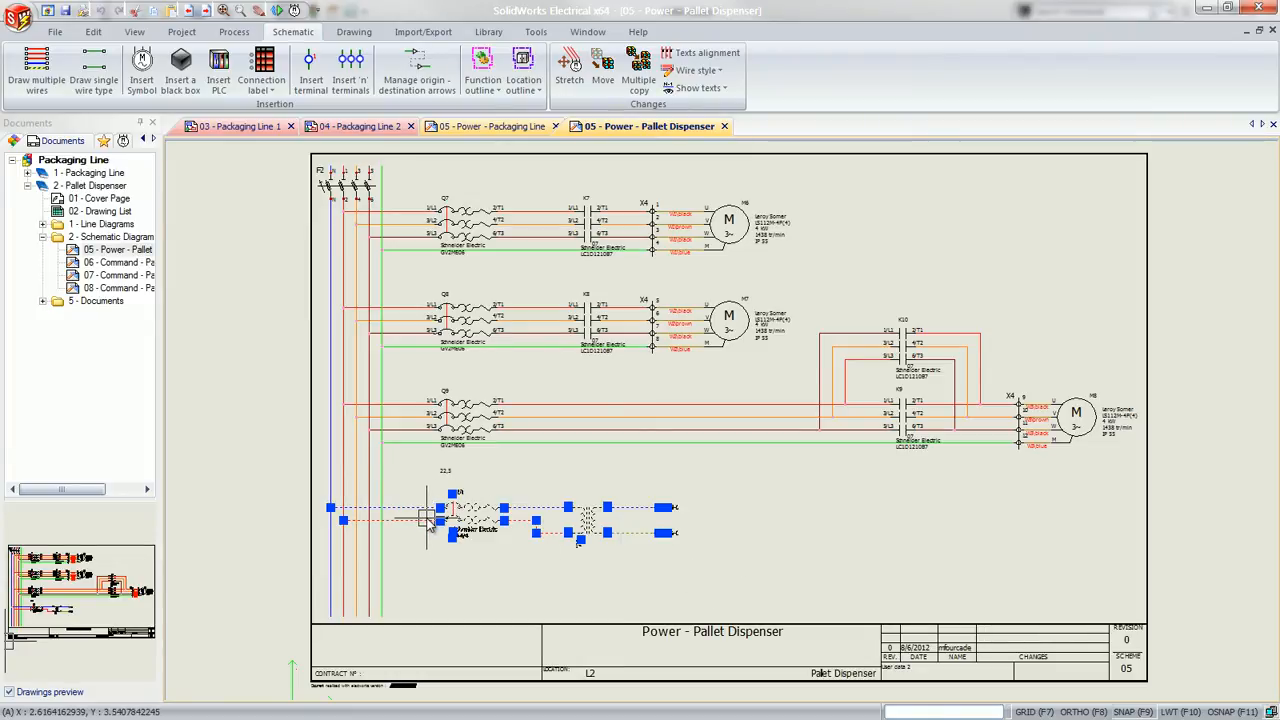
left_click(105, 143)
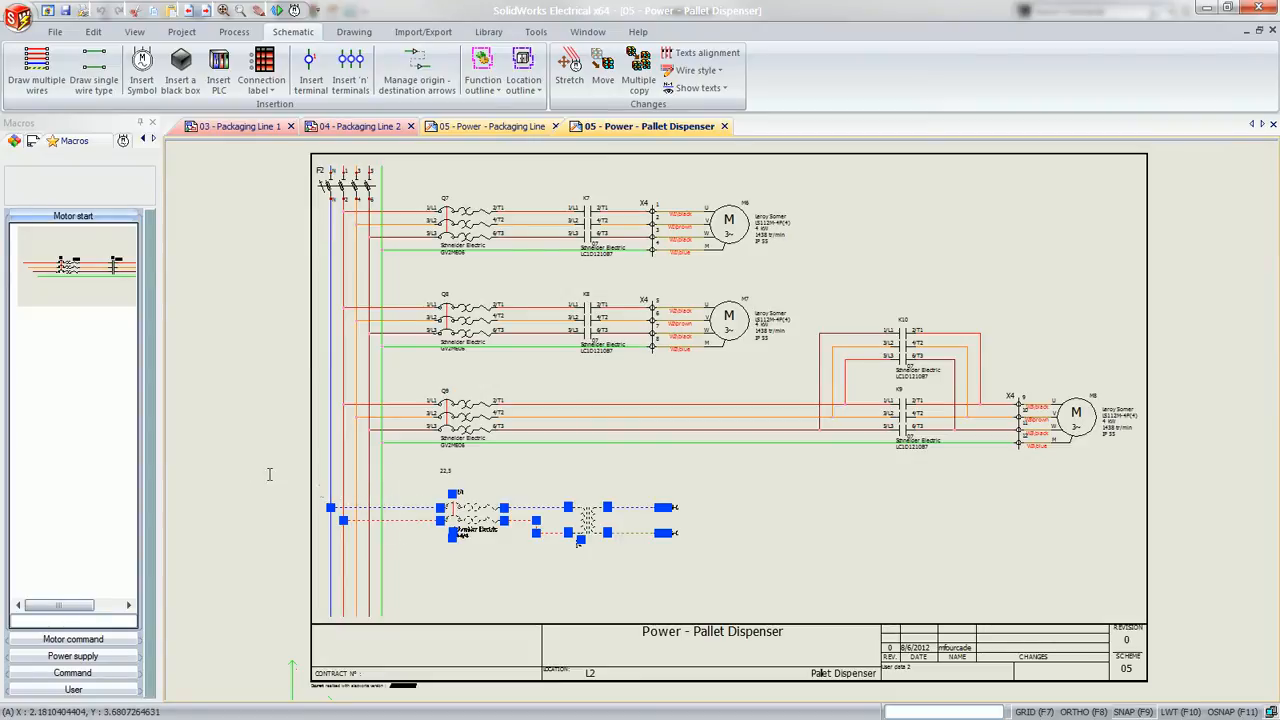
left_click_drag(269, 474, 86, 446)
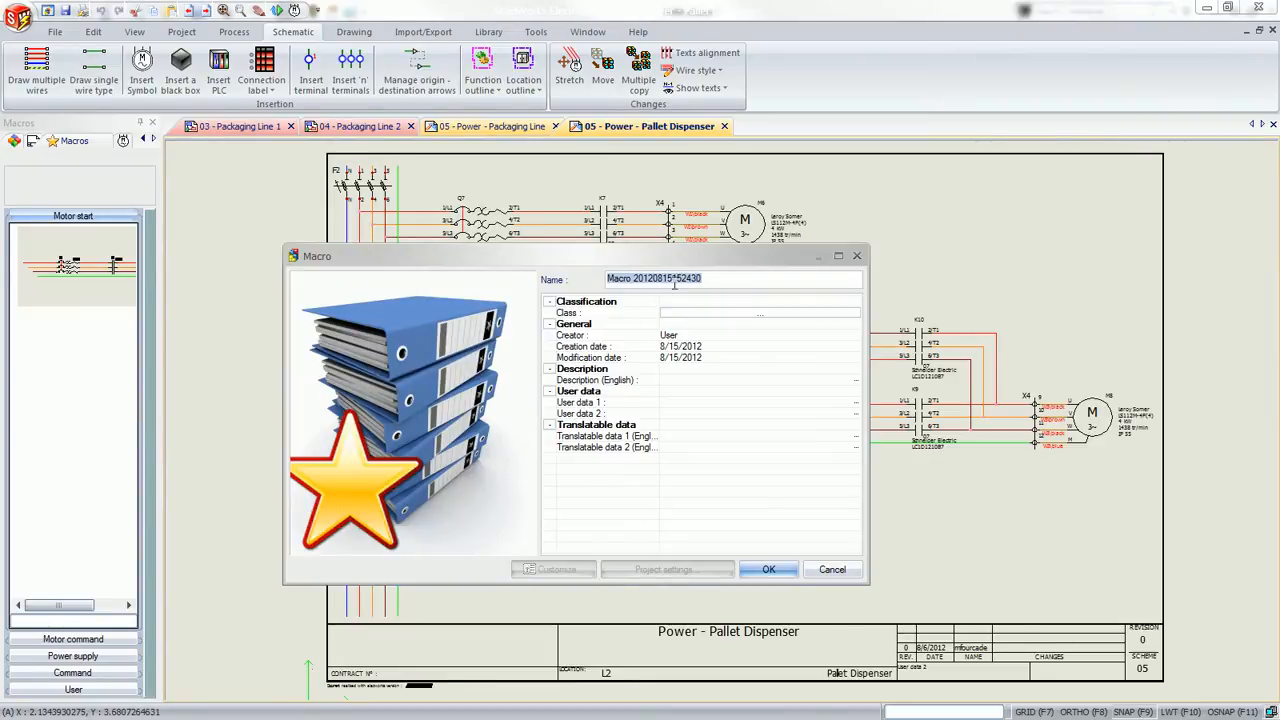
type("Tra")
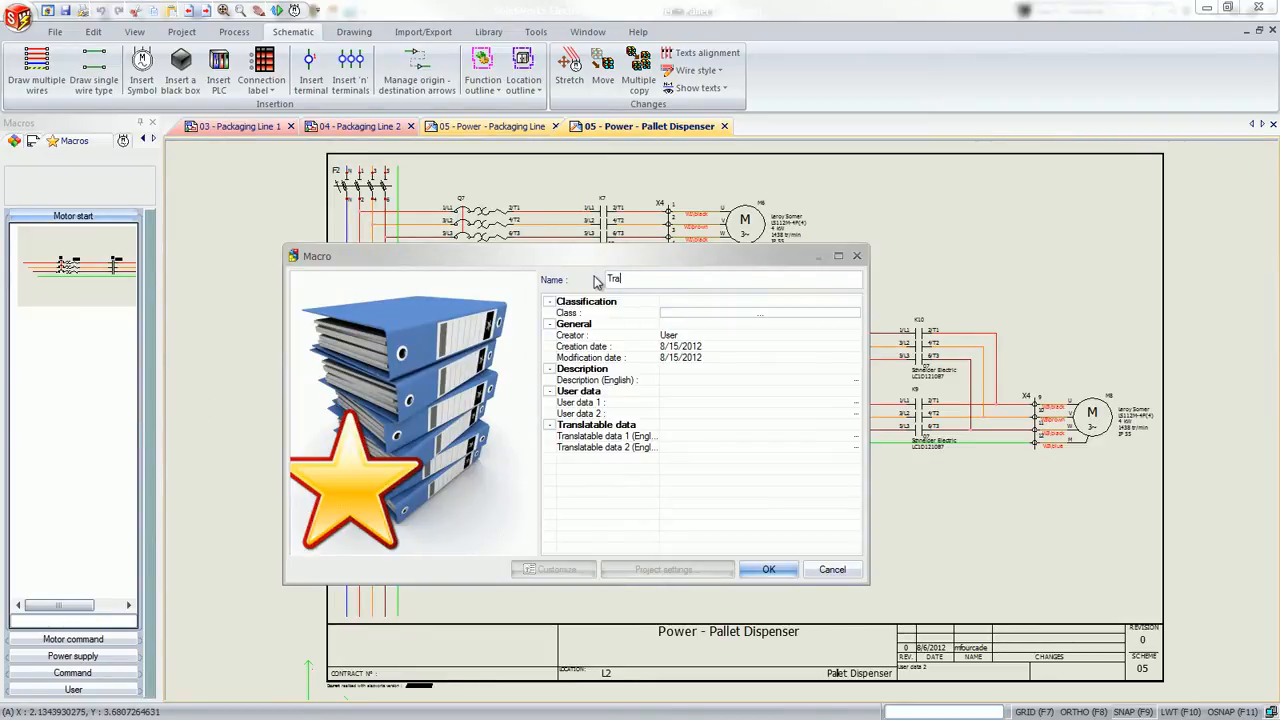
type("nsfo Circuit")
left_click(769, 569)
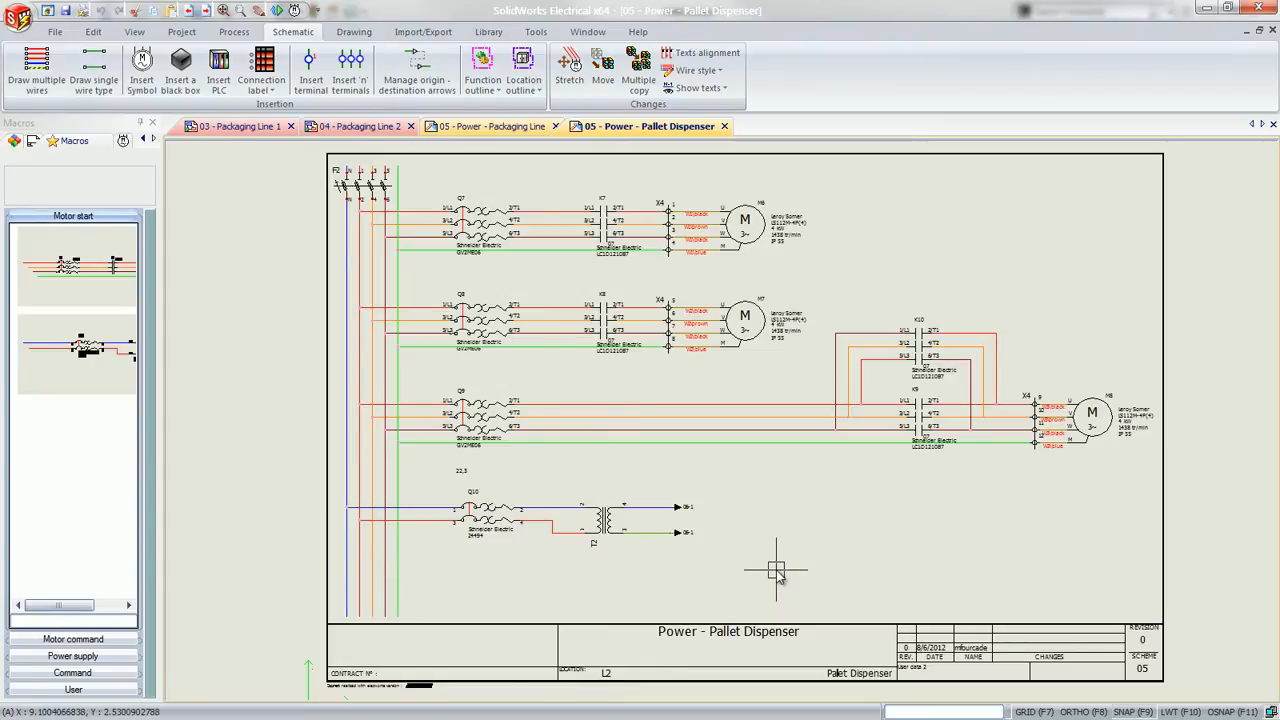
Close the Pallet Dispenser schematic and place the Transfo Circuit macro below the Q5 circuit, starting on the blue and red supply wires
left_click(724, 126)
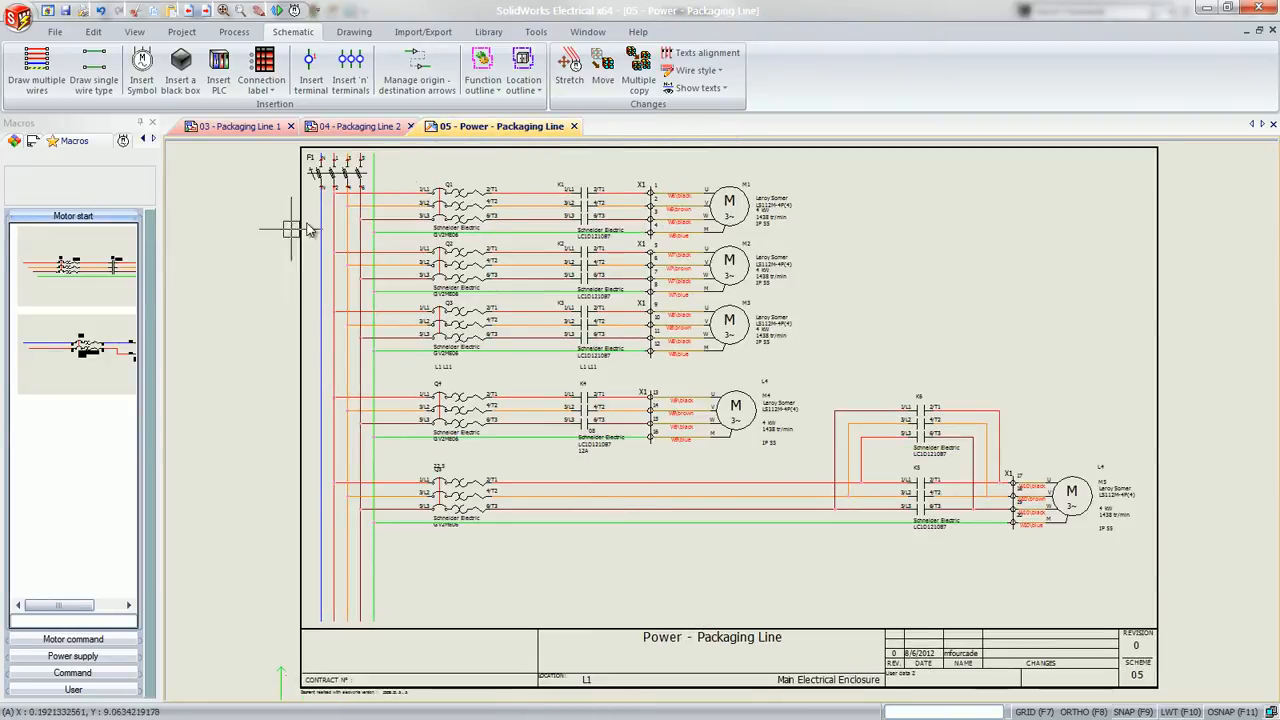
left_click_drag(90, 355, 320, 500)
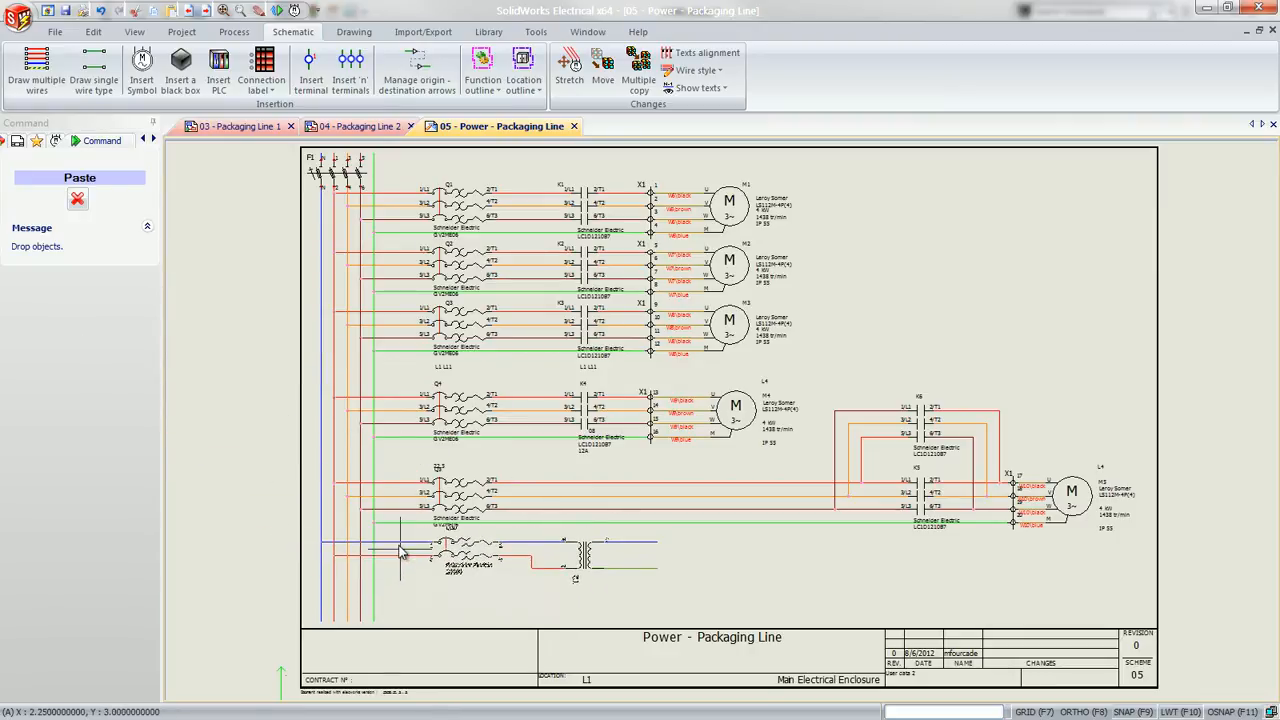
left_click(400, 553)
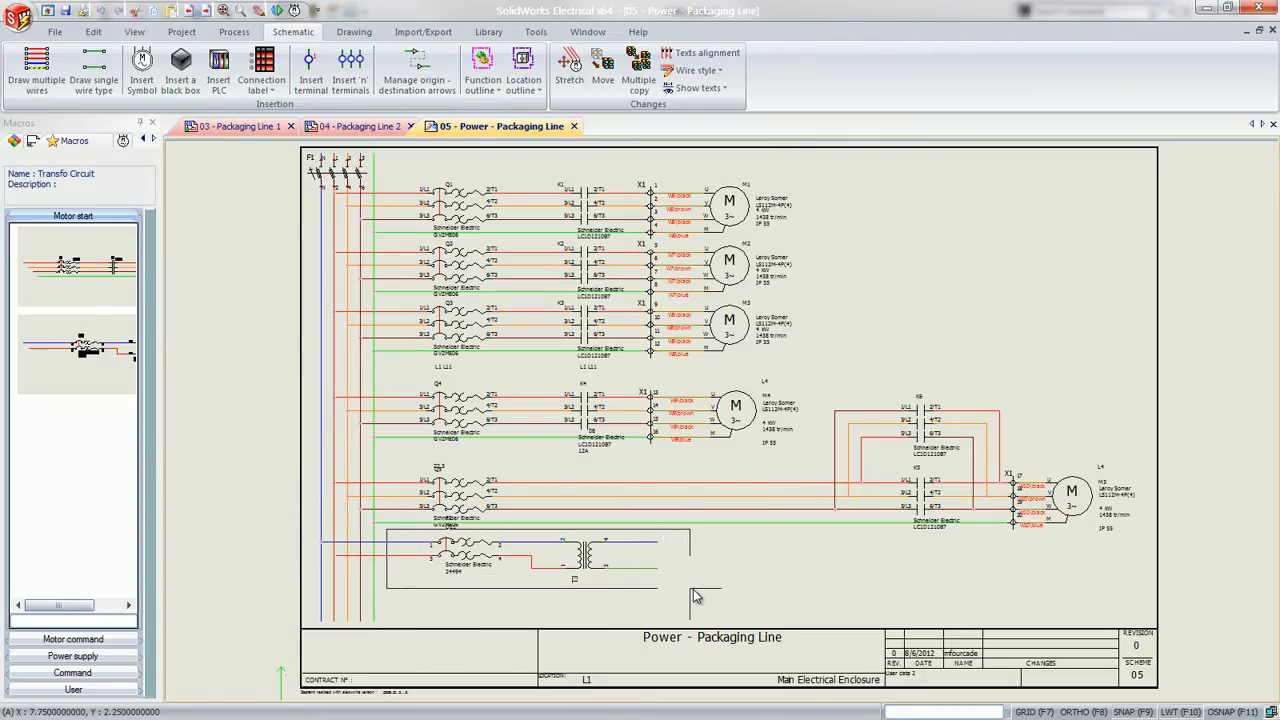
Associate the inserted transformer symbol with component =F1-T1 in L1 - Main Electrical Enclosure, L11 - Chassis
scroll(693, 595, "up", 5)
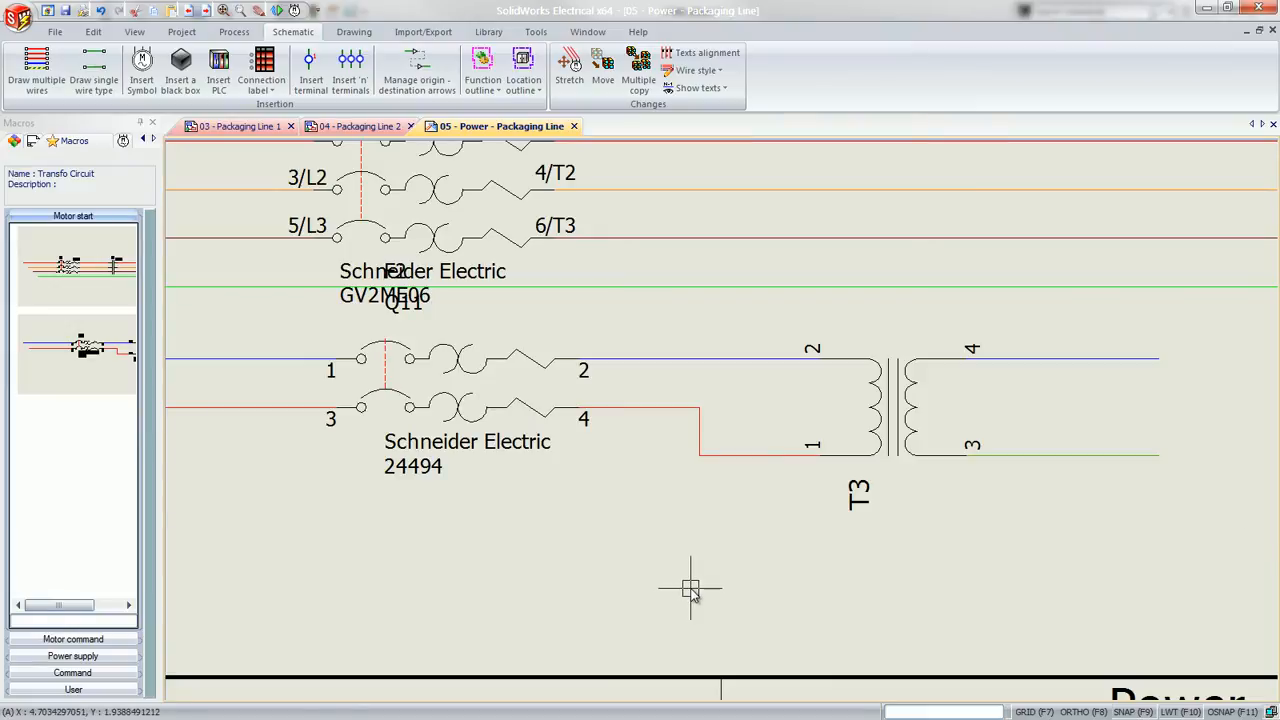
right_click(880, 413)
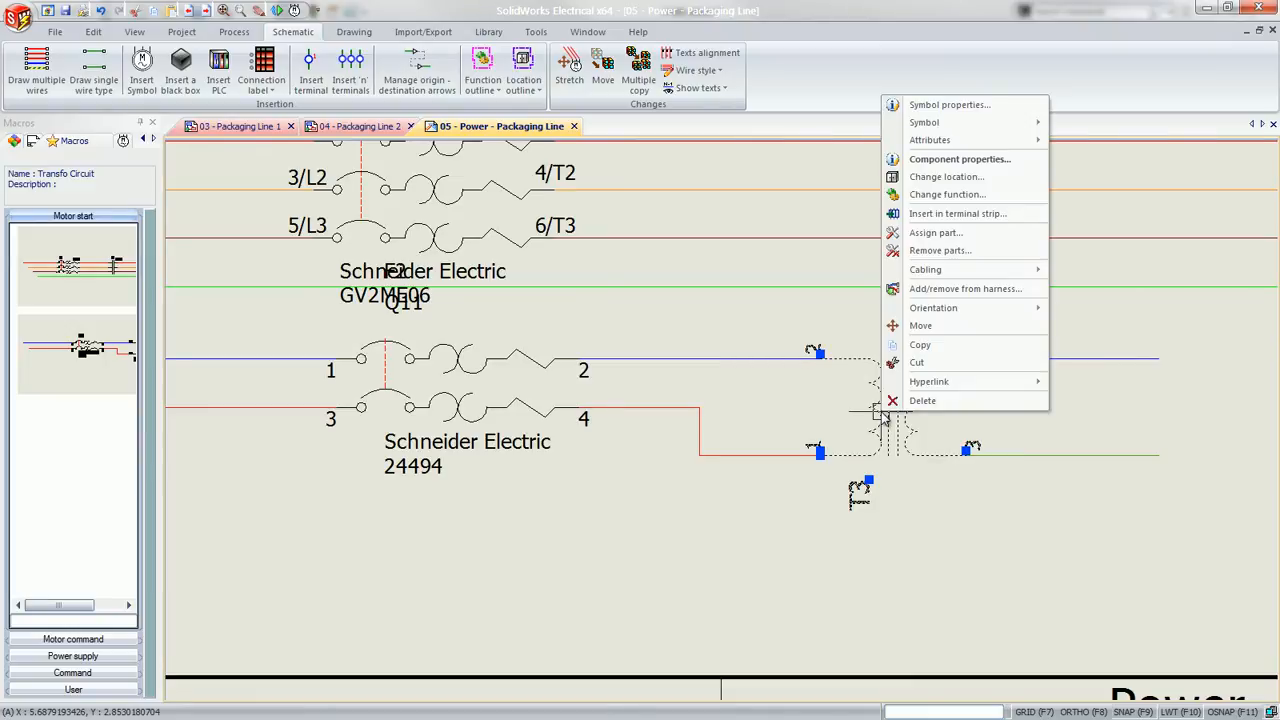
left_click(944, 106)
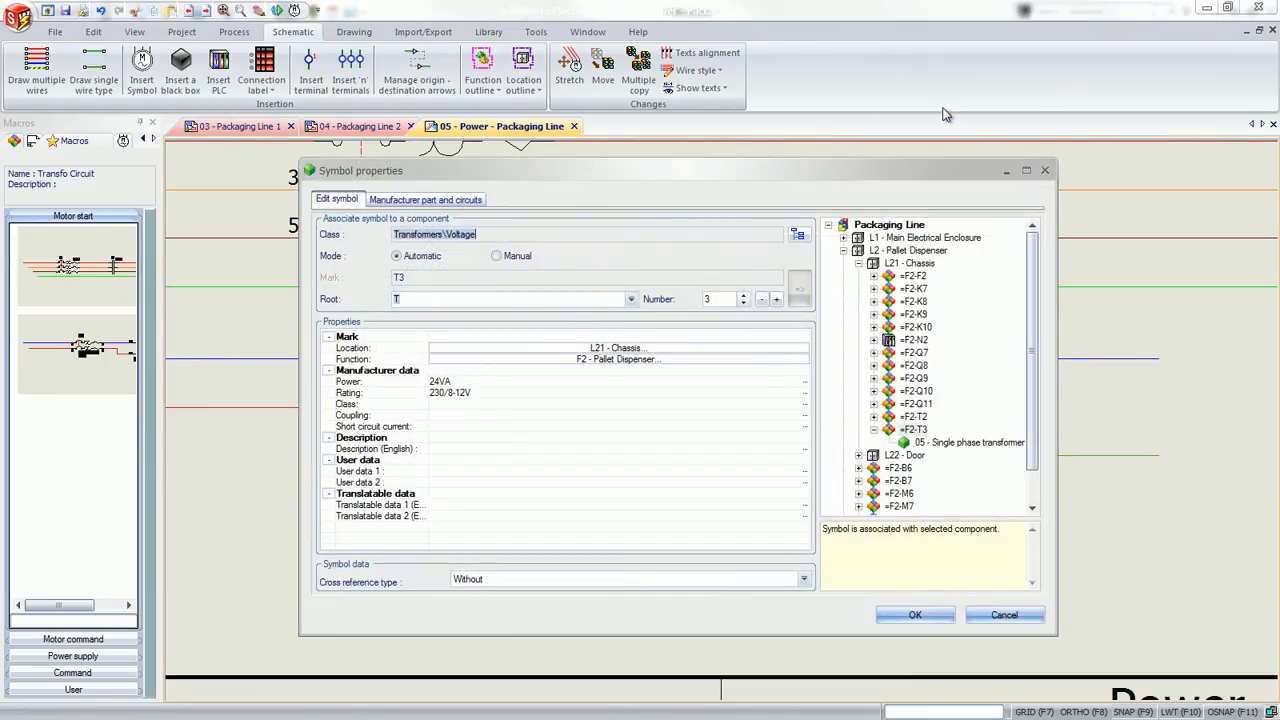
left_click(844, 238)
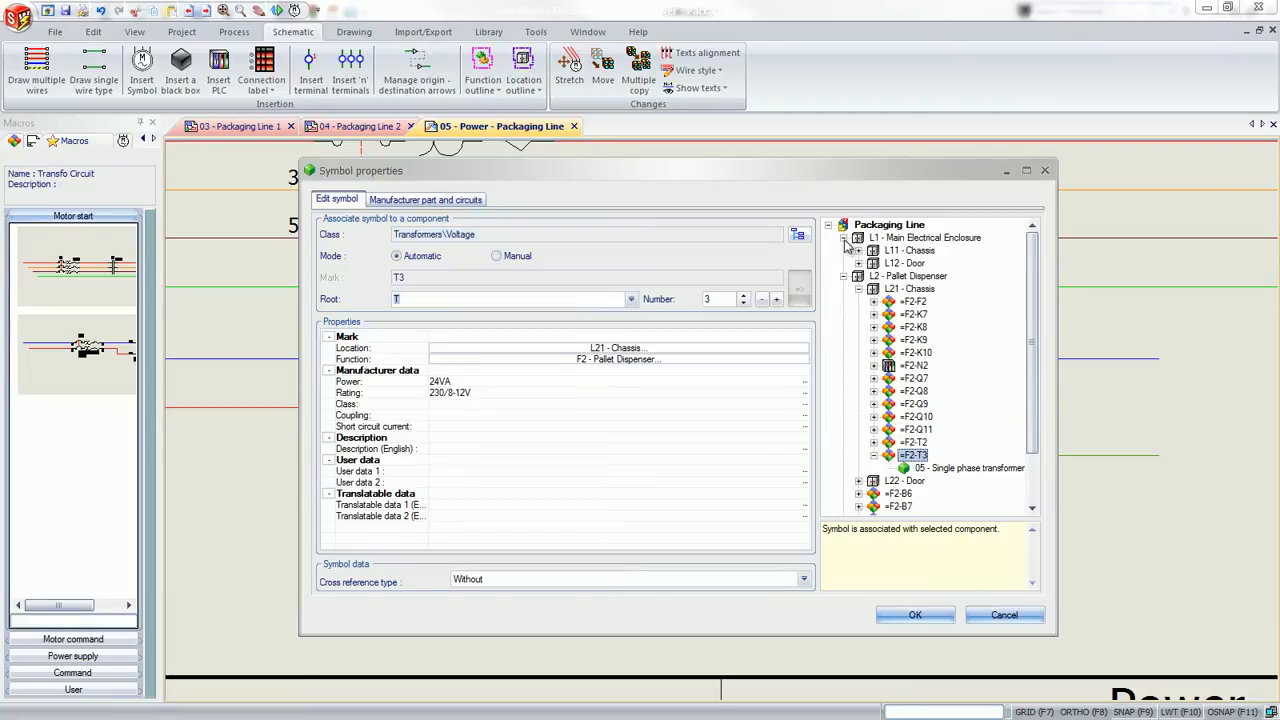
left_click(858, 250)
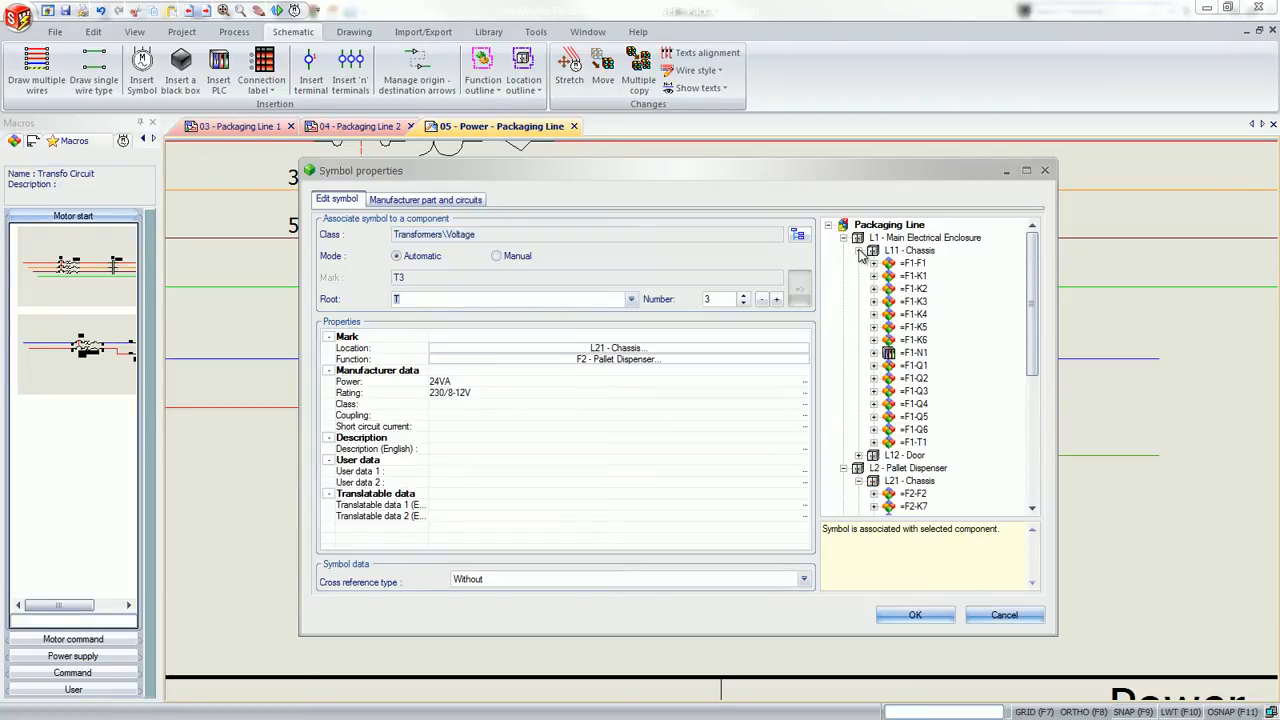
left_click(906, 441)
left_click(912, 614)
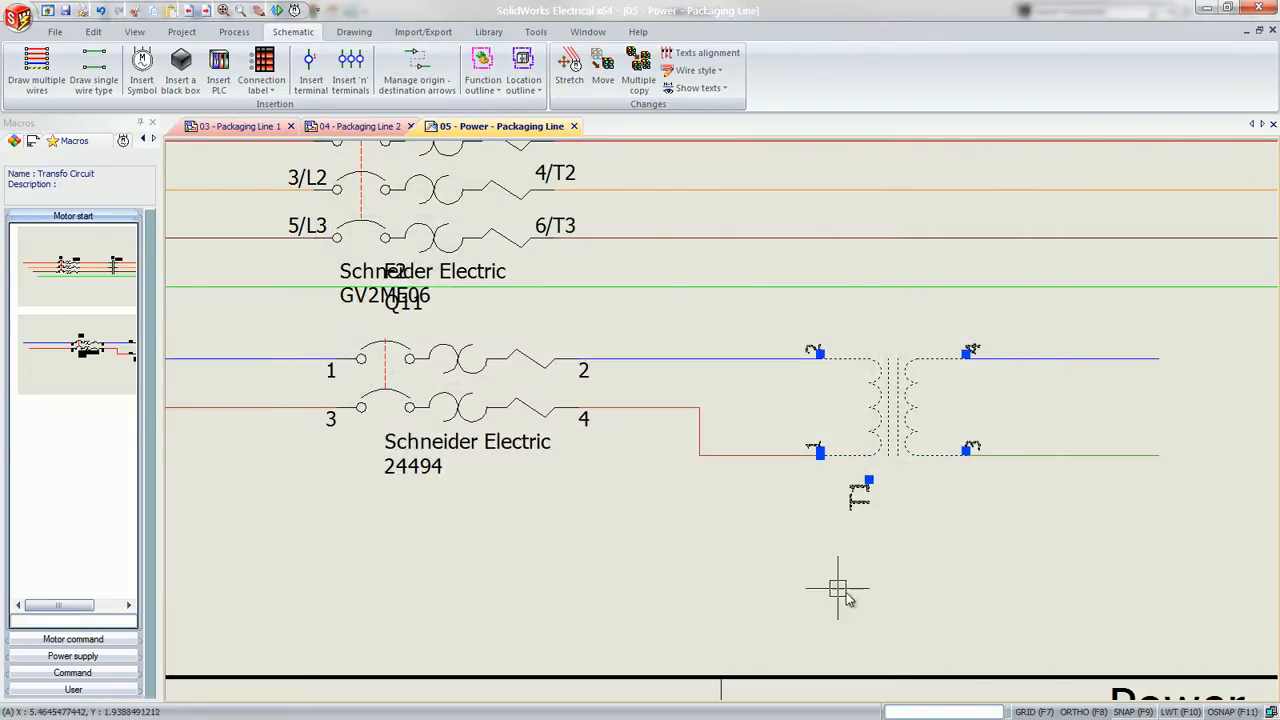
Associate the inserted two-pole circuit breaker symbol with component =F1-Q6 in L11 - Chassis
right_click(447, 412)
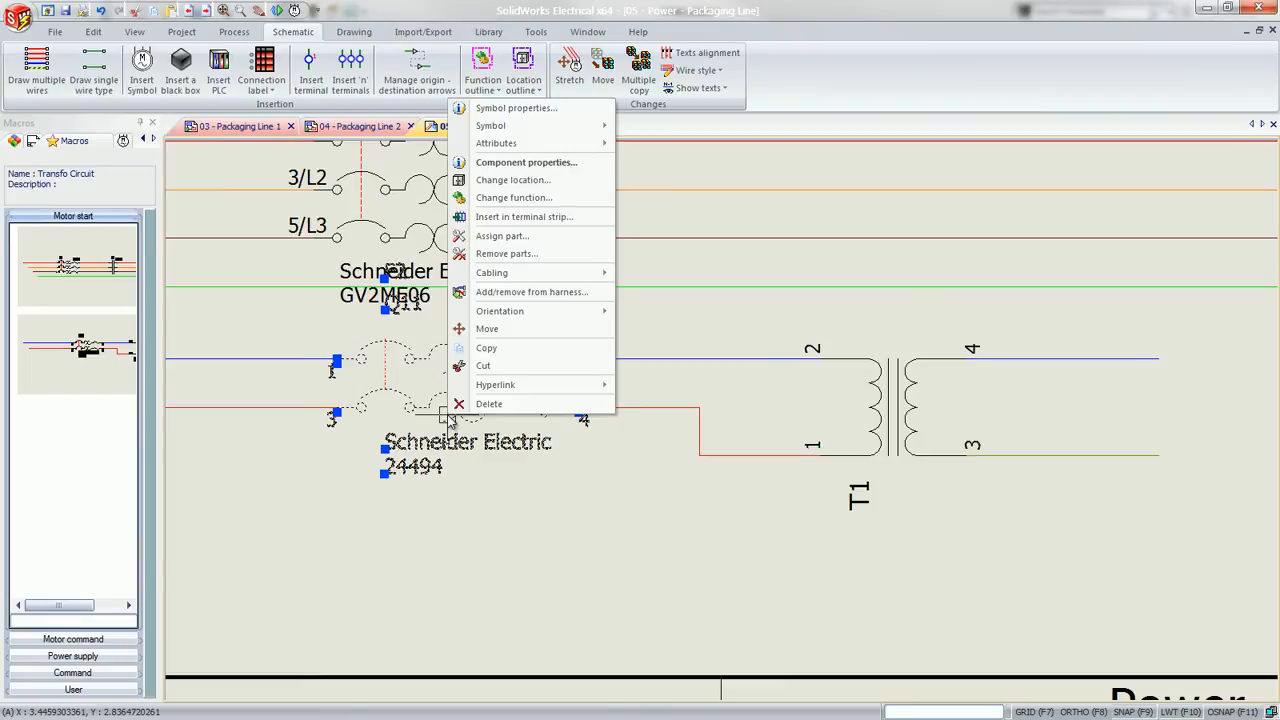
left_click(530, 108)
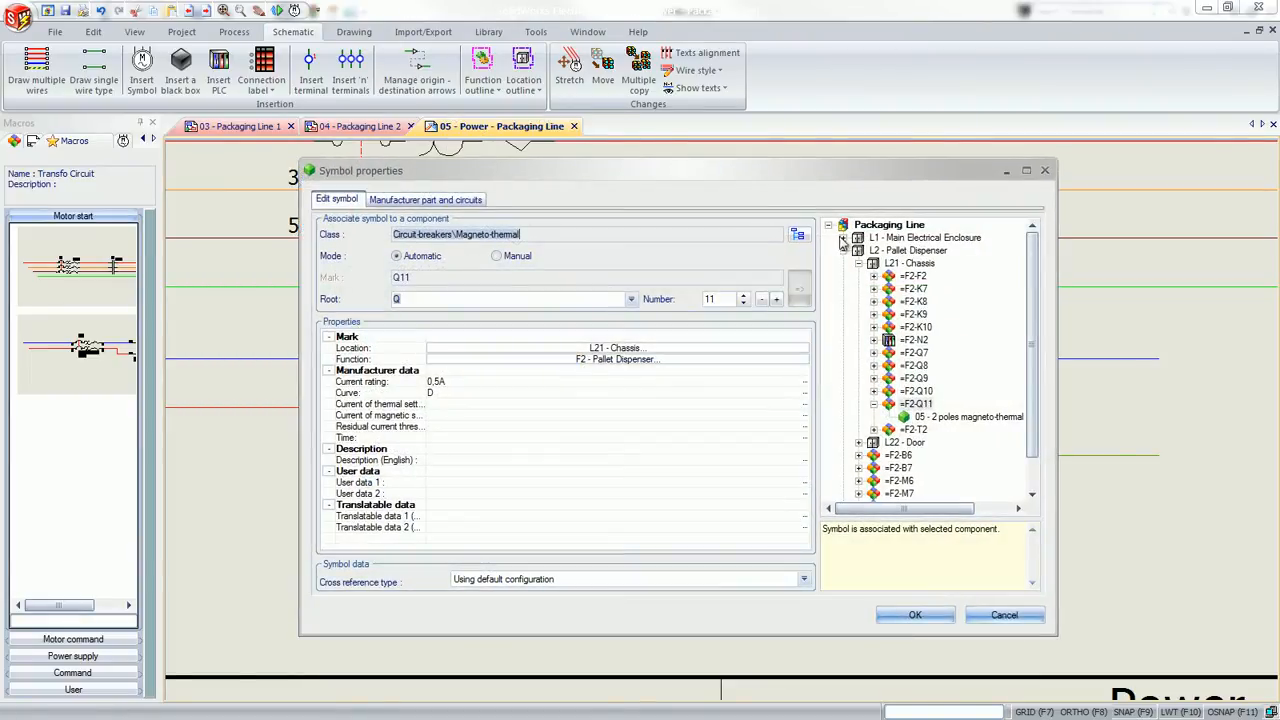
left_click(843, 237)
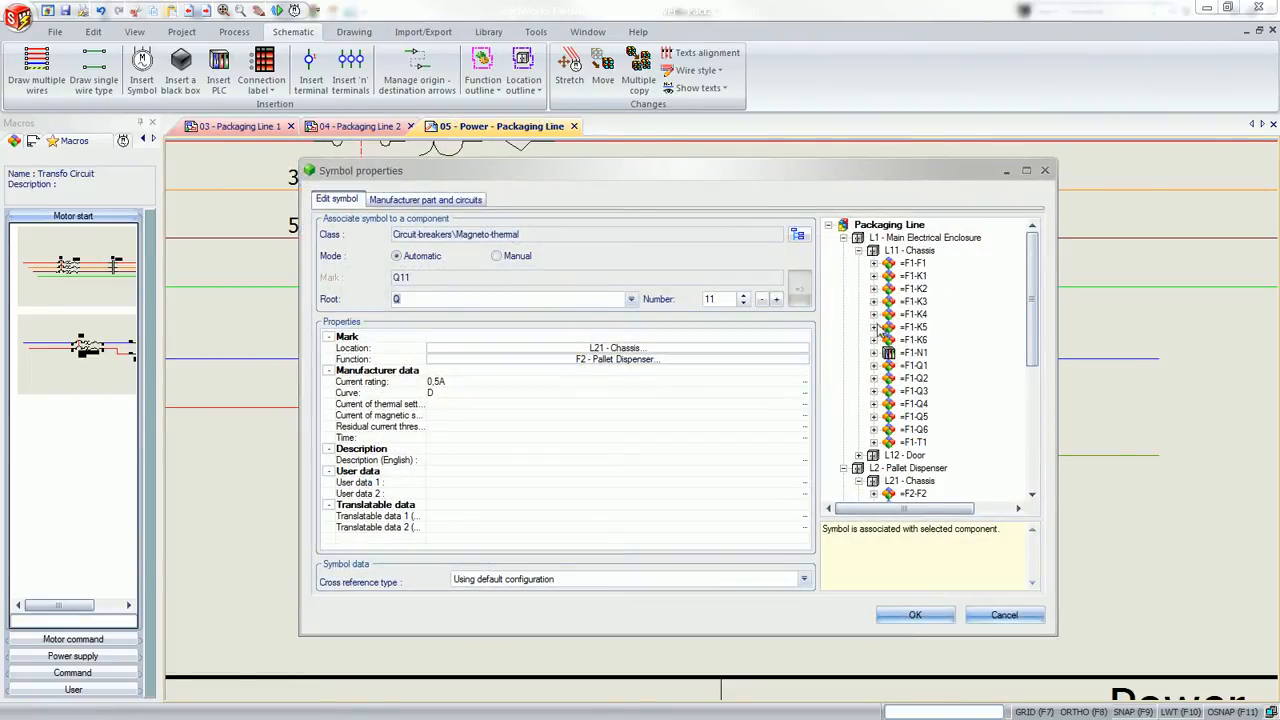
left_click(912, 441)
left_click(898, 612)
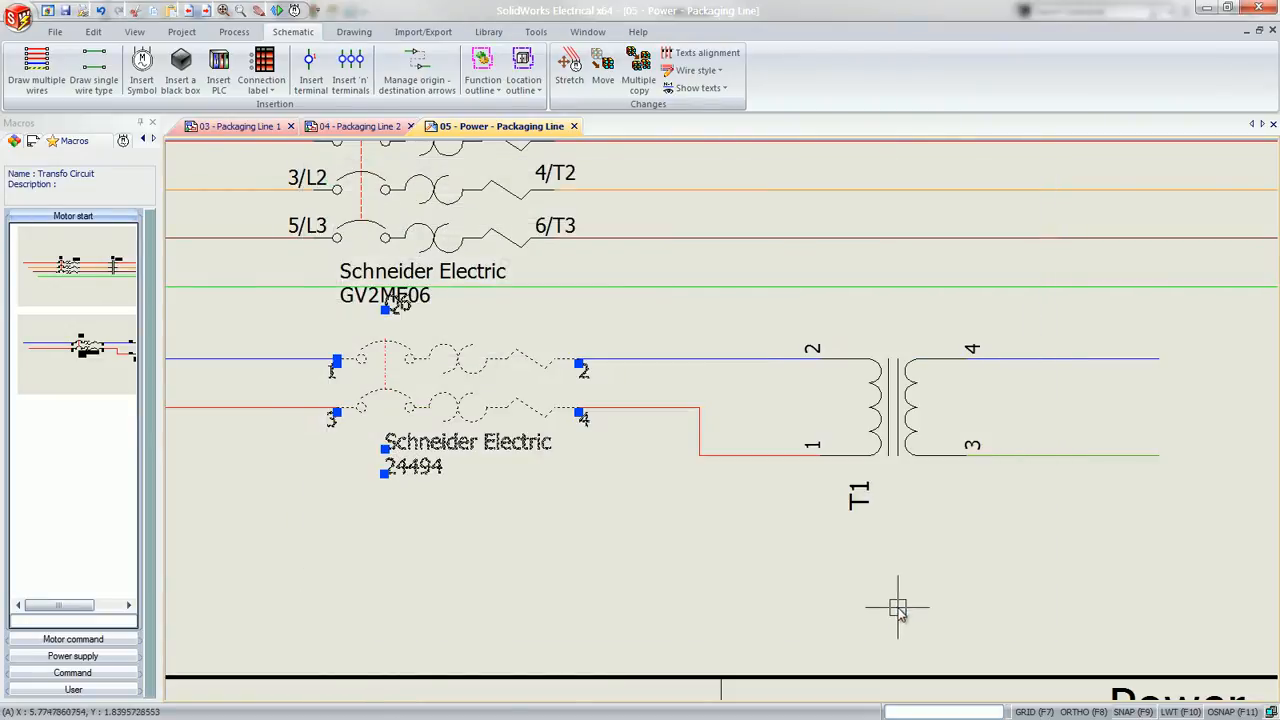
Move the Q6 mark just above its breaker and the T1 mark beside the transformer's primary winding
left_click(385, 309)
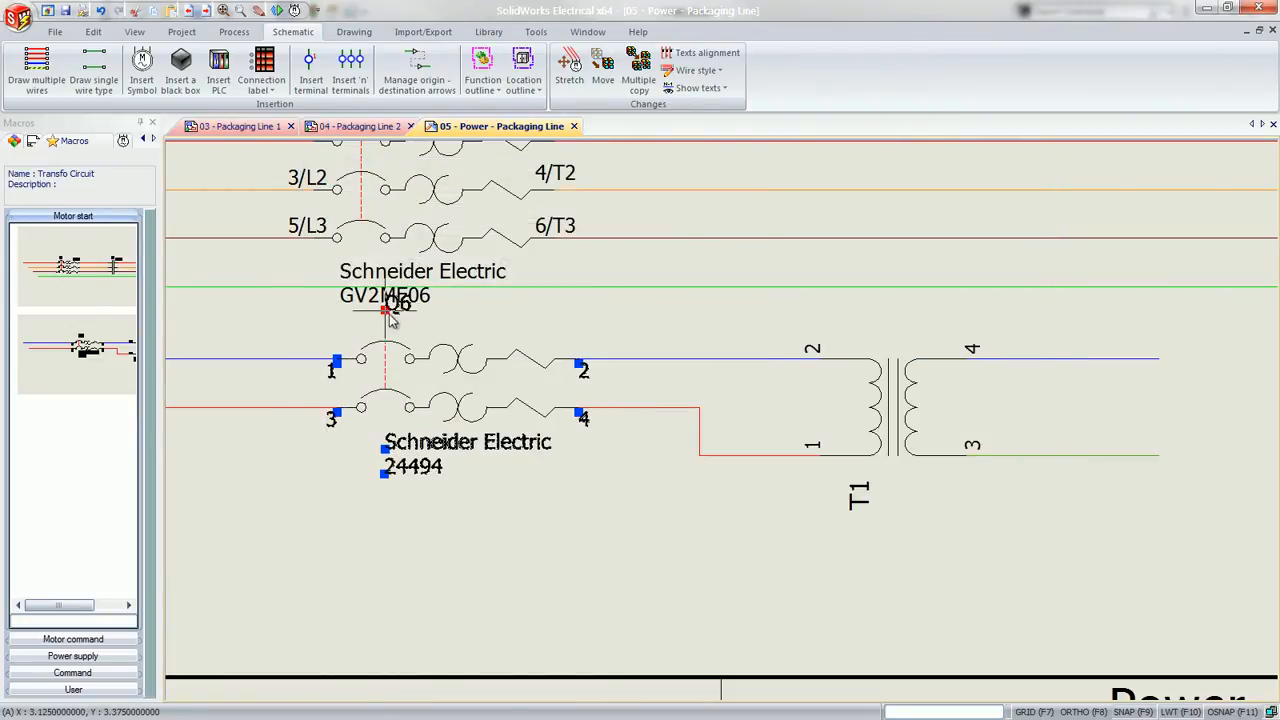
left_click(470, 341)
left_click(857, 488)
left_click(868, 481)
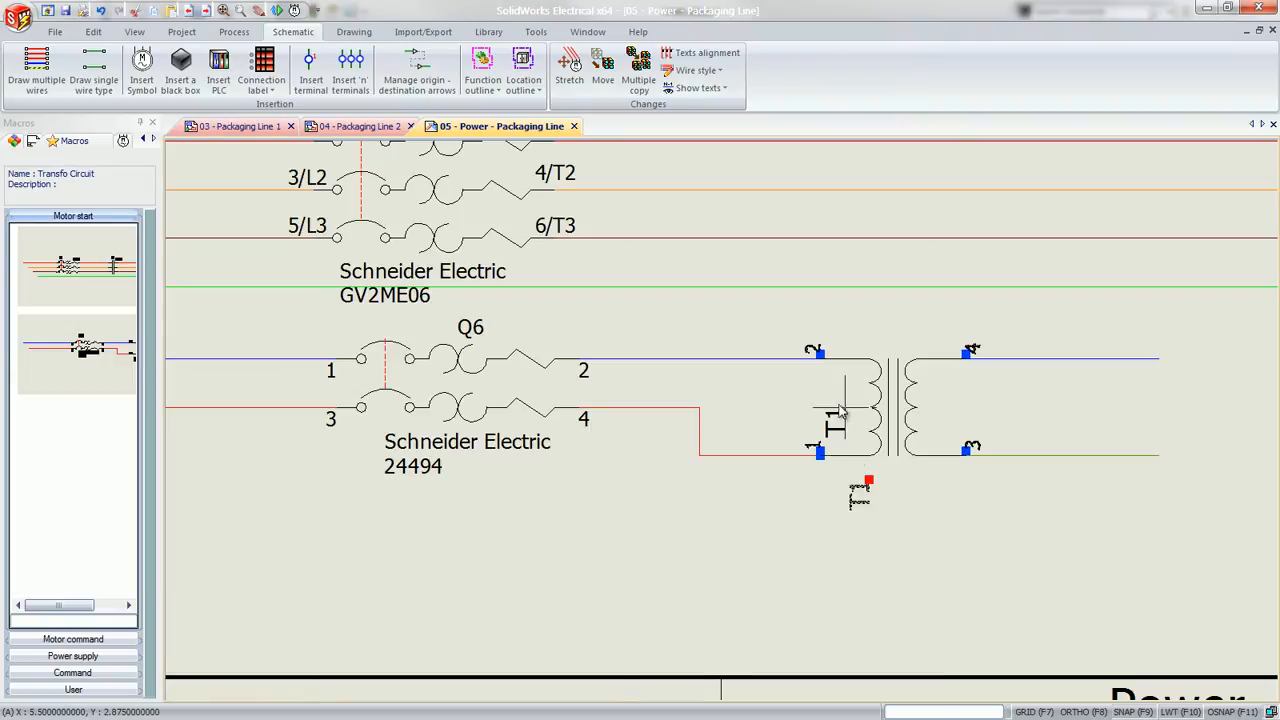
left_click(836, 395)
key("Escape")
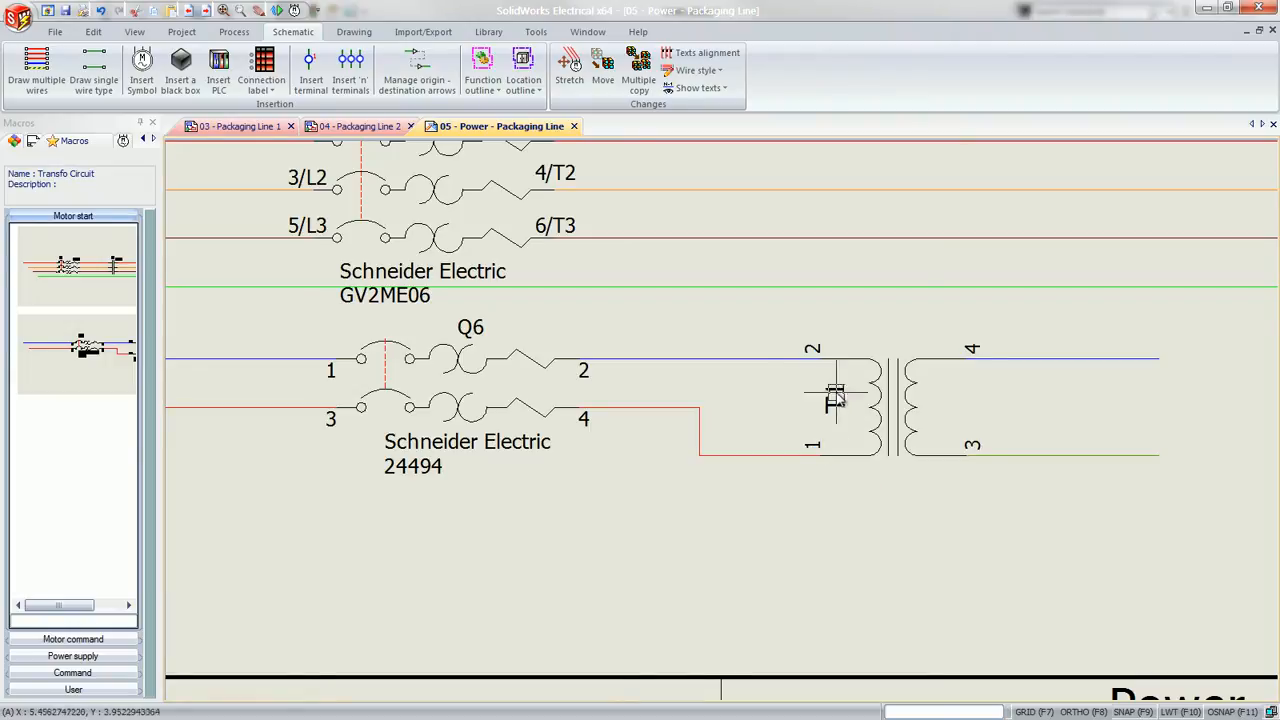
Copy the Q6-T1 transformer circuit and paste the copy directly below it on the same blue and red supply wires
scroll(661, 340, "down", 2)
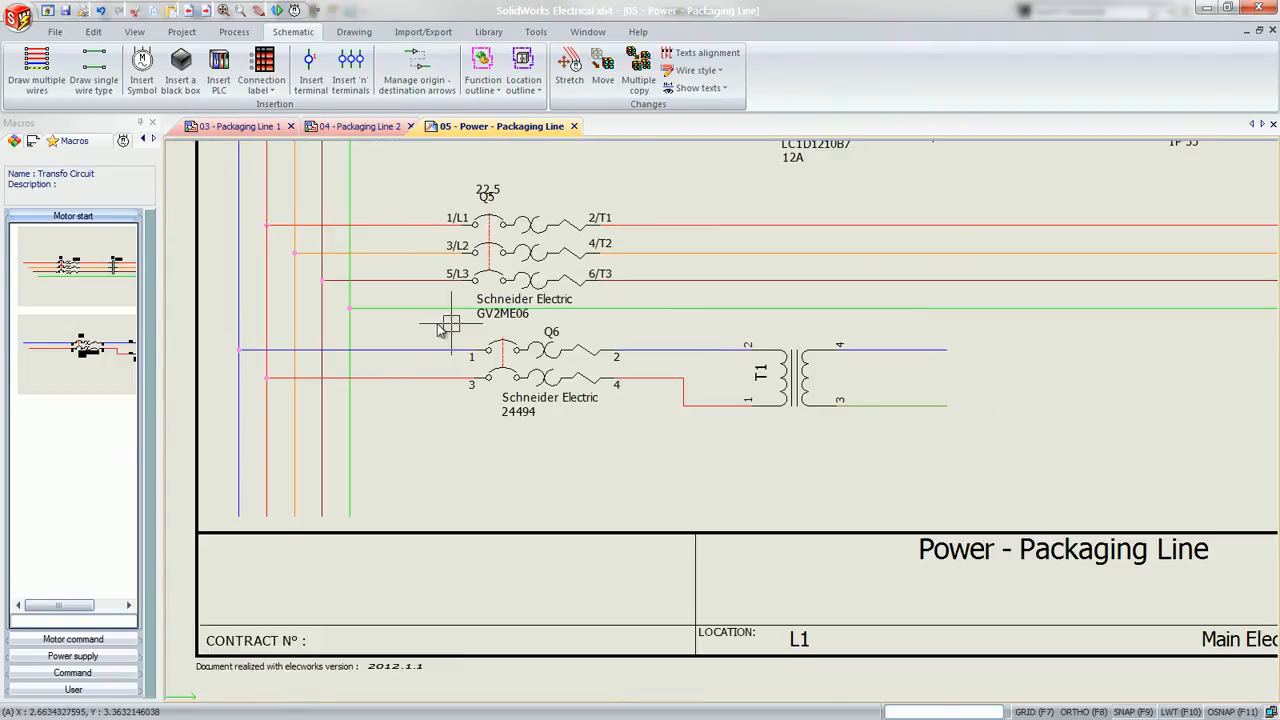
left_click(383, 321)
left_click(969, 438)
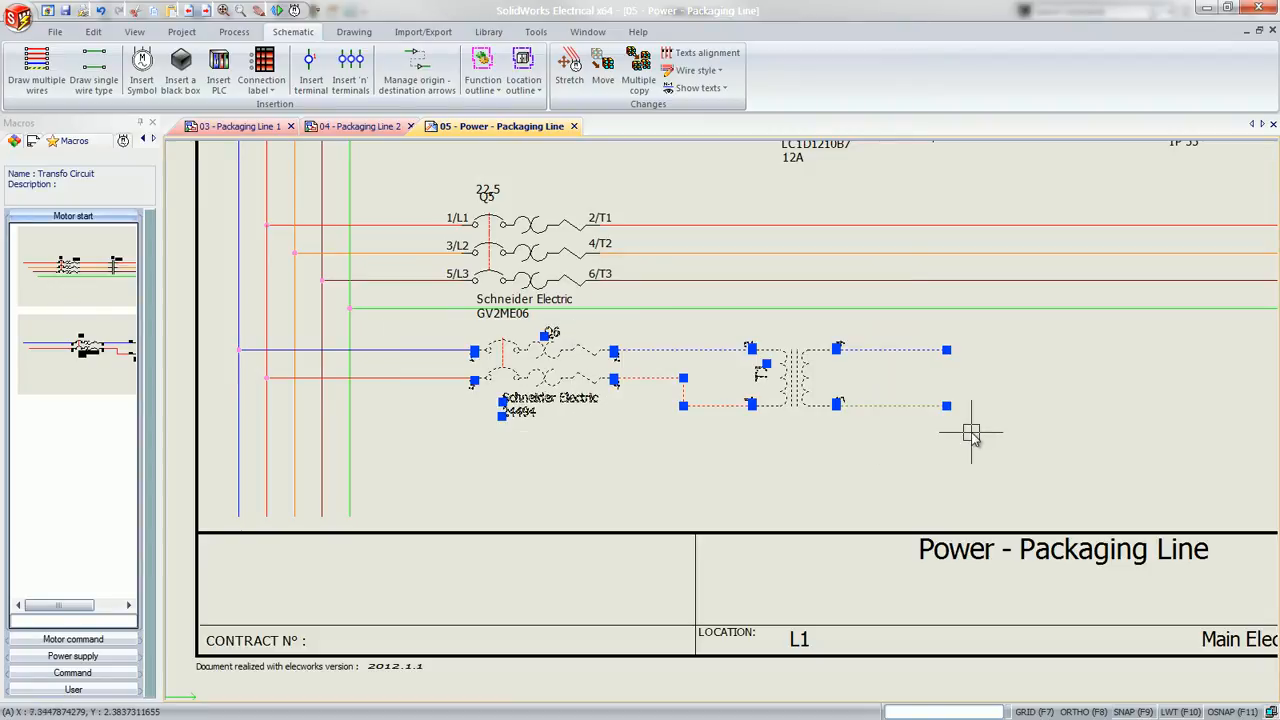
key("ctrl+c")
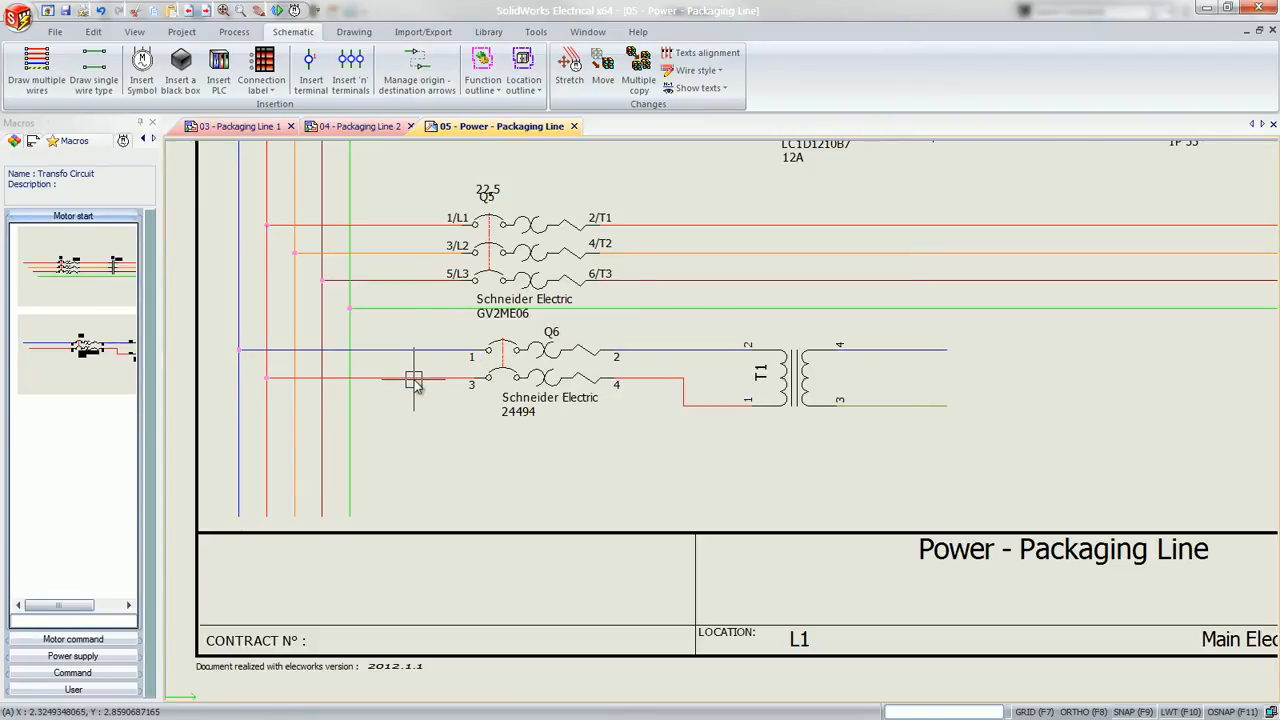
key("ctrl+v")
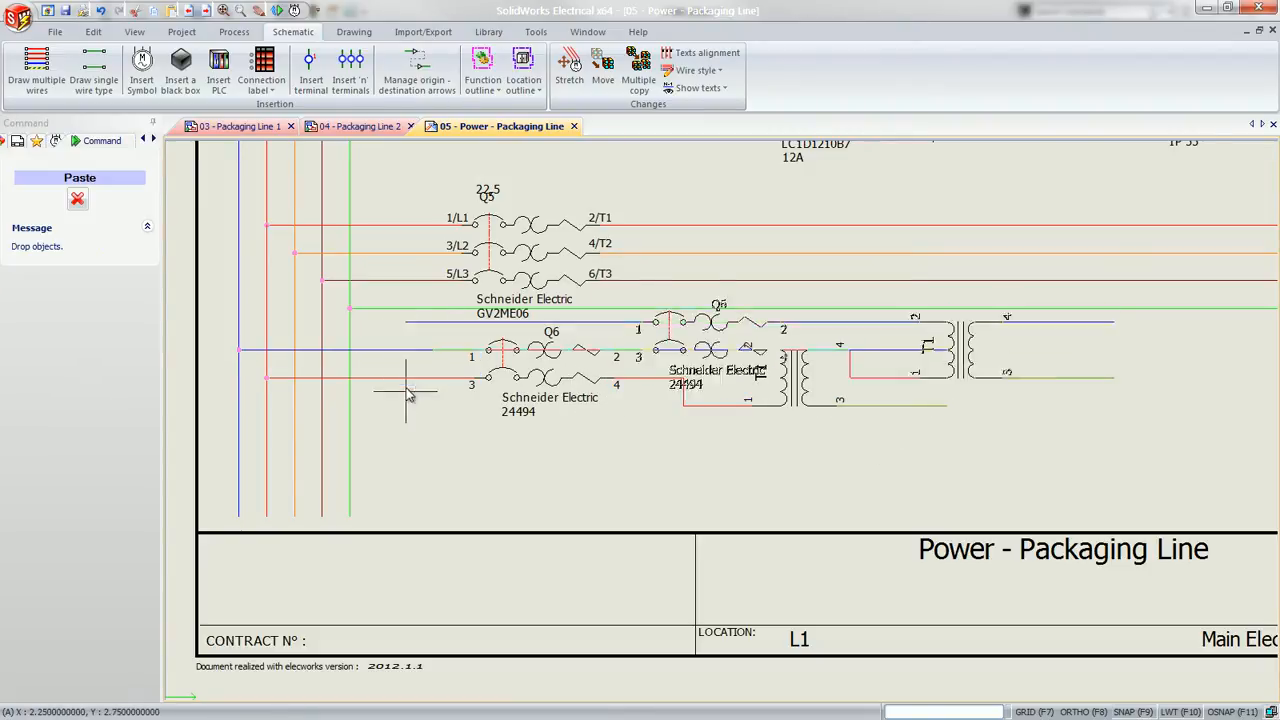
left_click(244, 530)
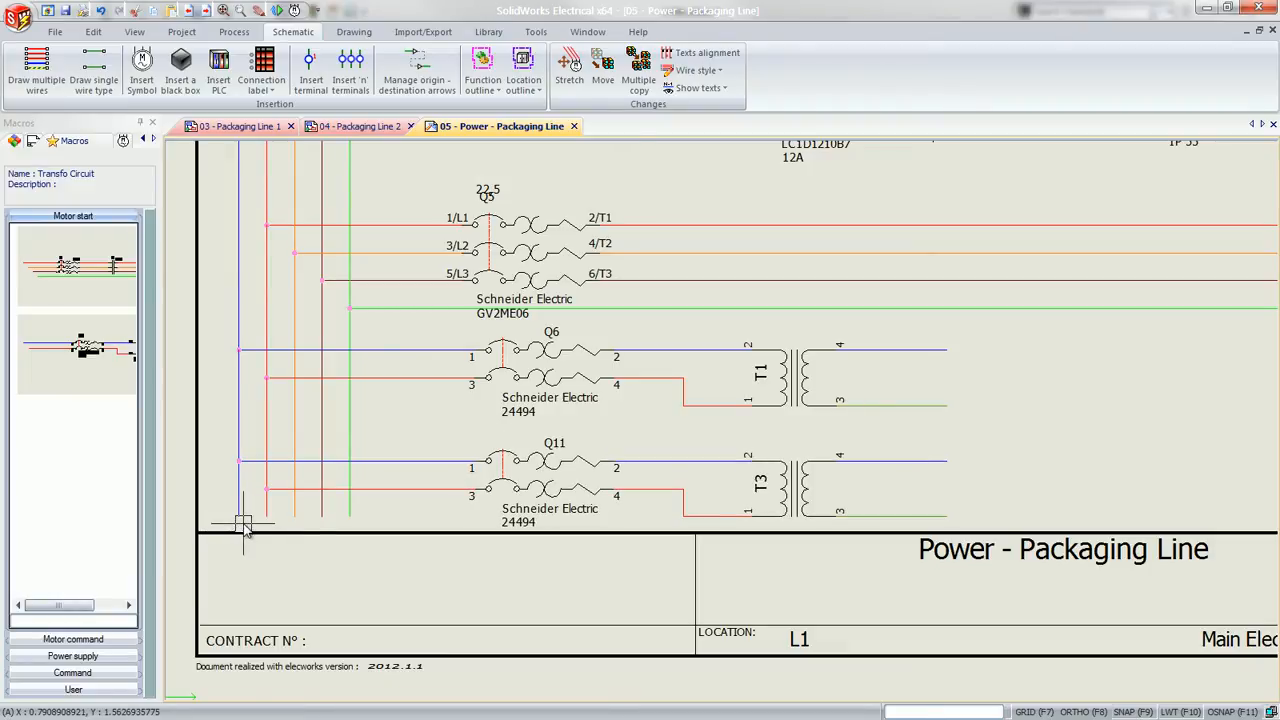
Switch to the SolidWorks enclosure assembly and list the electrical components under location L1 and its chassis L11
key("super+Tab")
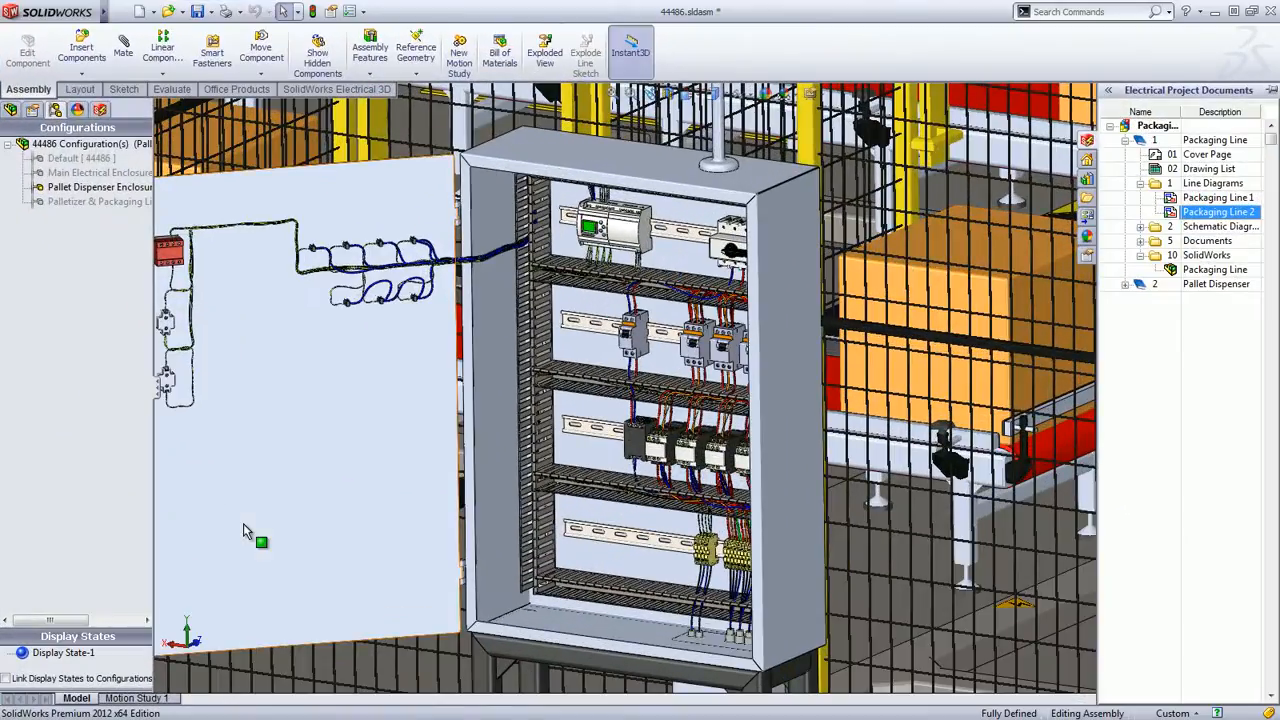
left_click(99, 110)
left_click(23, 170)
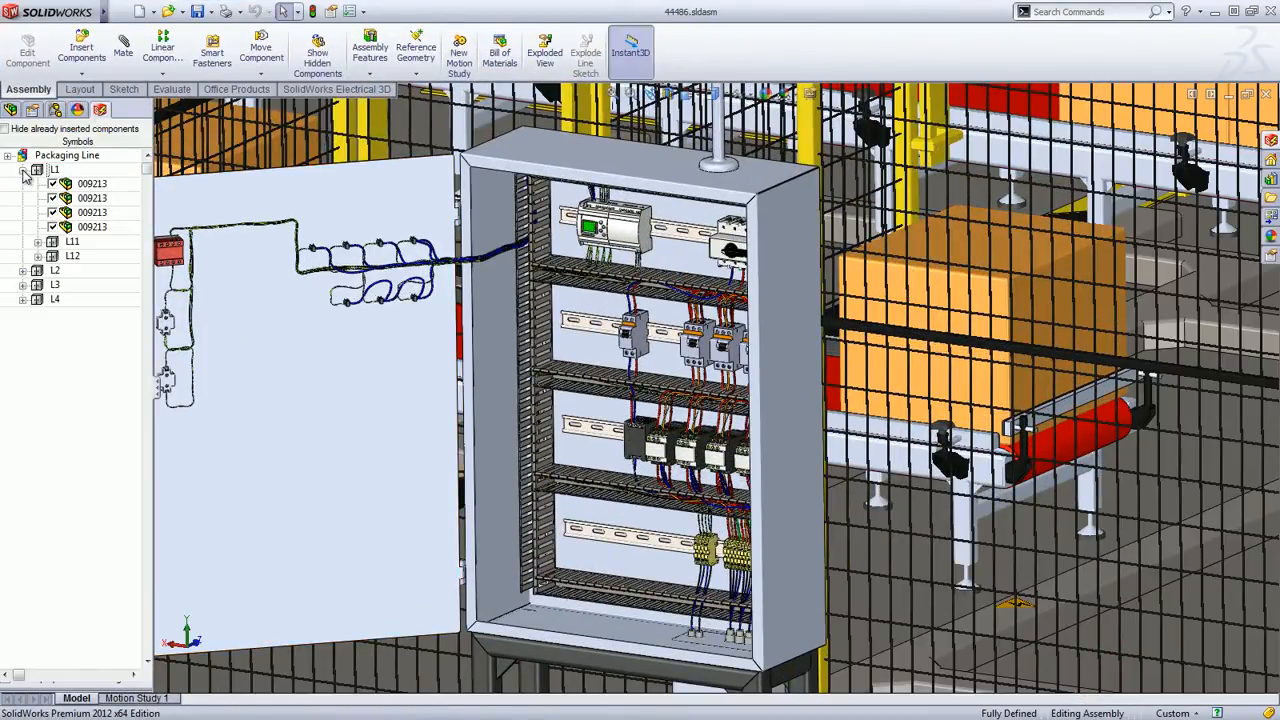
left_click(38, 242)
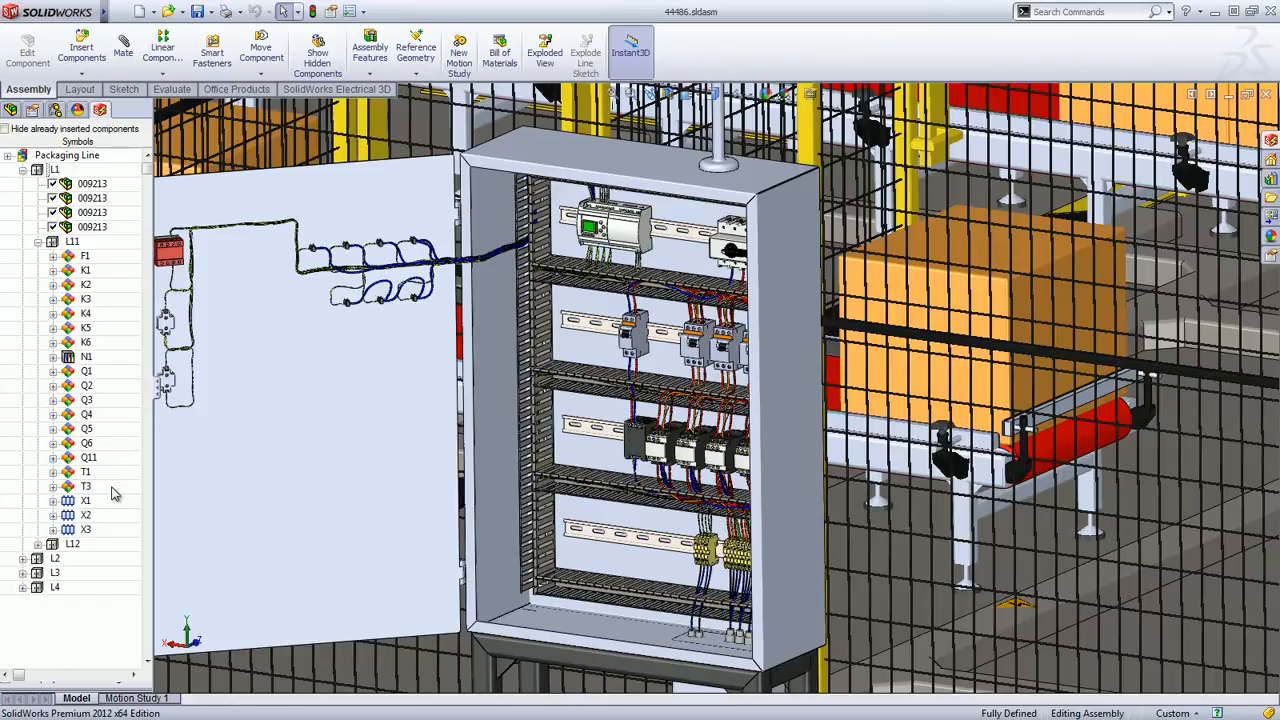
Activate the Main Electrical Enclosure configuration and show the open main enclosure in its saved view
left_click(55, 112)
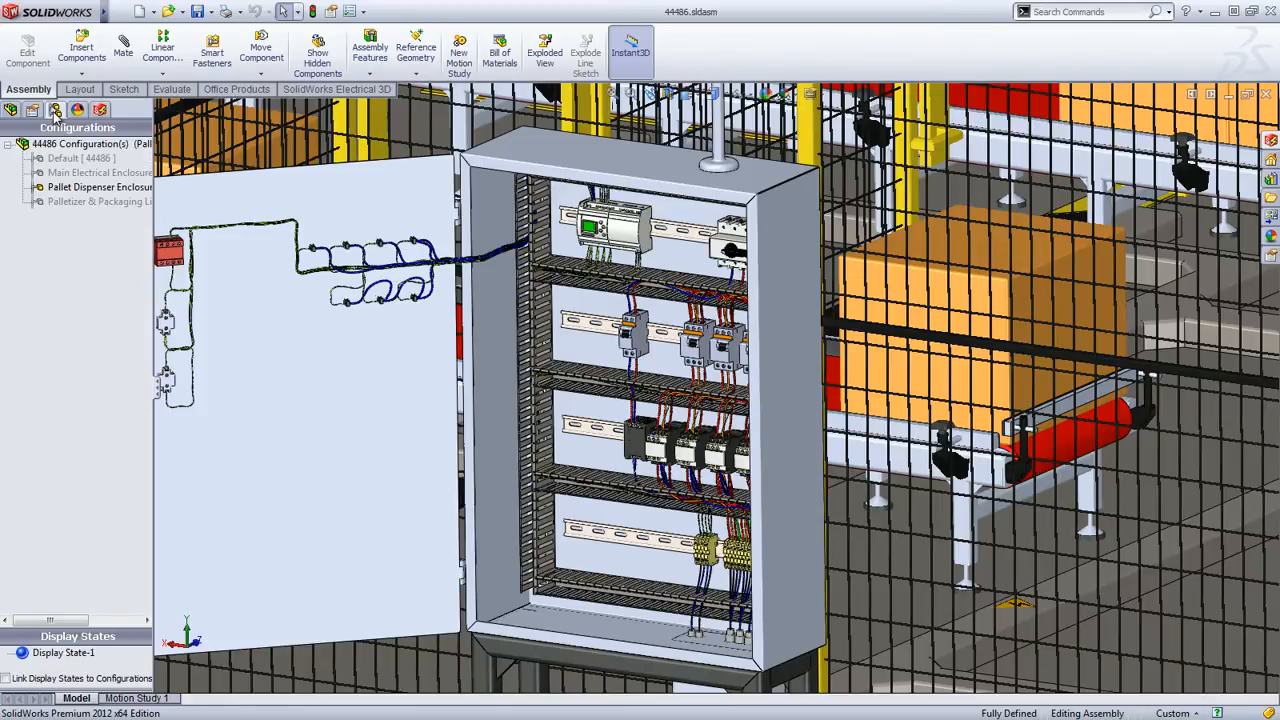
double_click(62, 174)
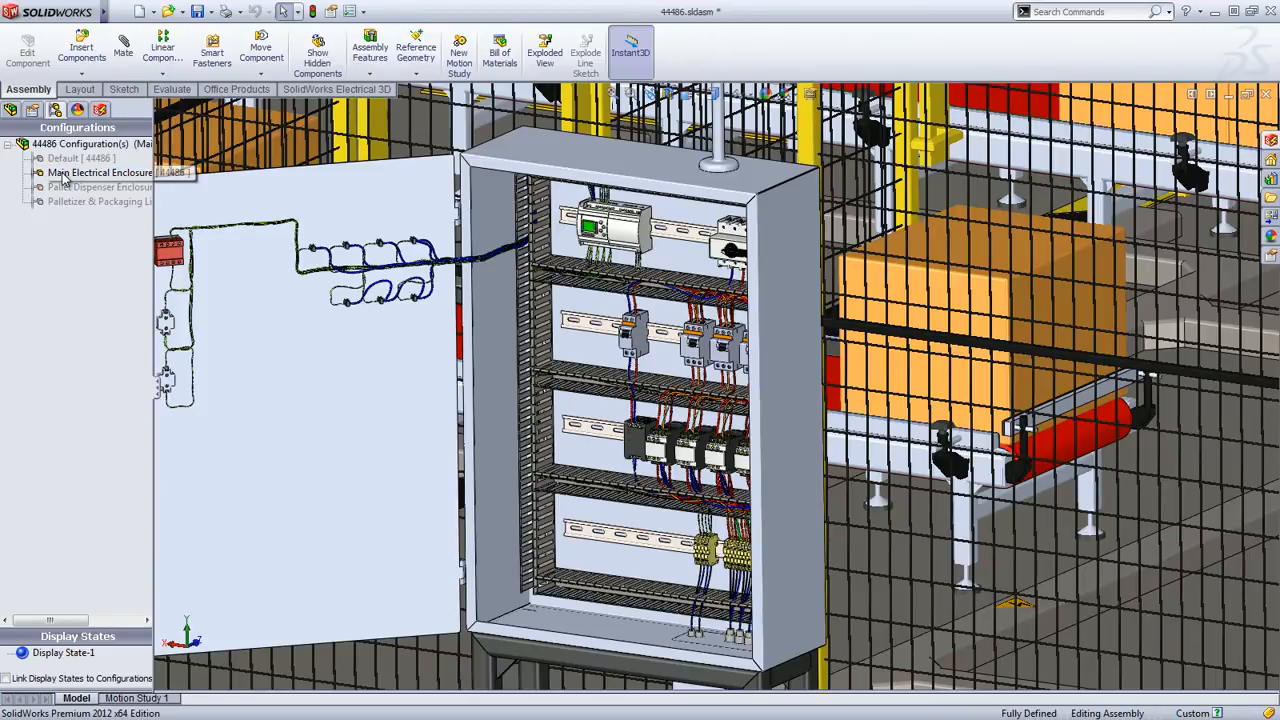
left_click(700, 95)
left_click(706, 212)
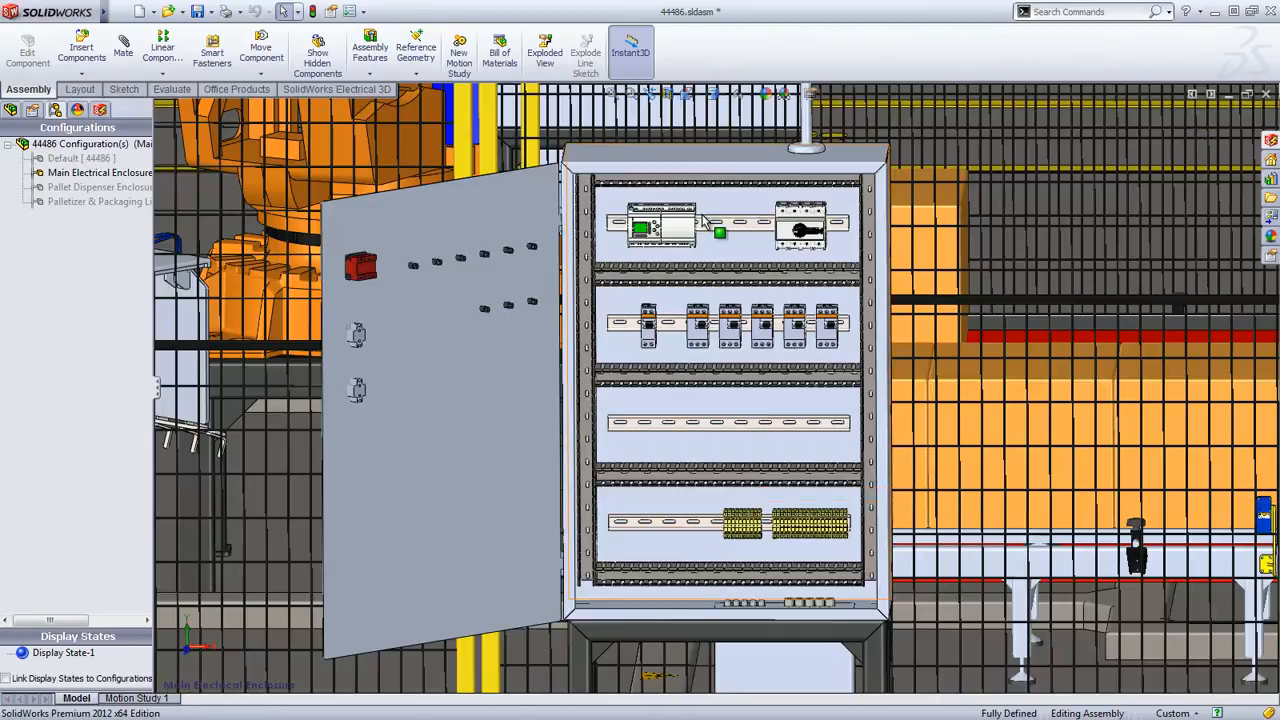
Try to insert breaker Q11 from the L11 chassis components into the 3D assembly
left_click(101, 111)
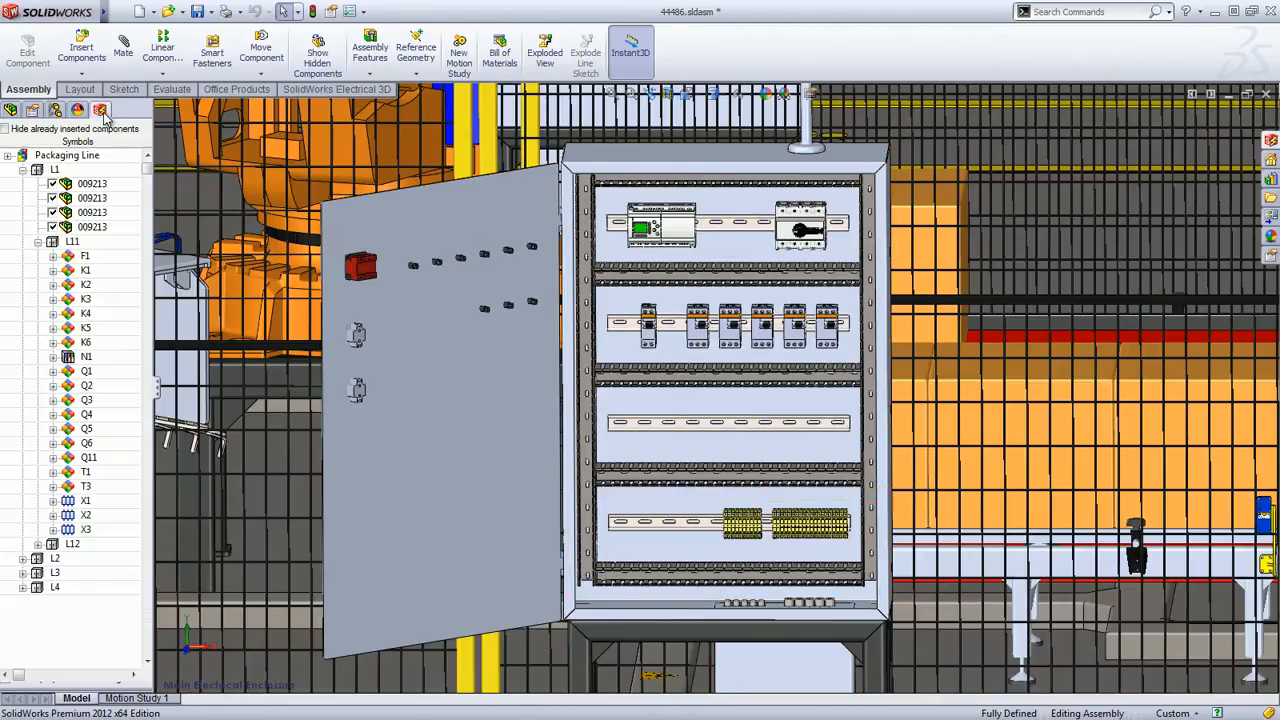
right_click(89, 459)
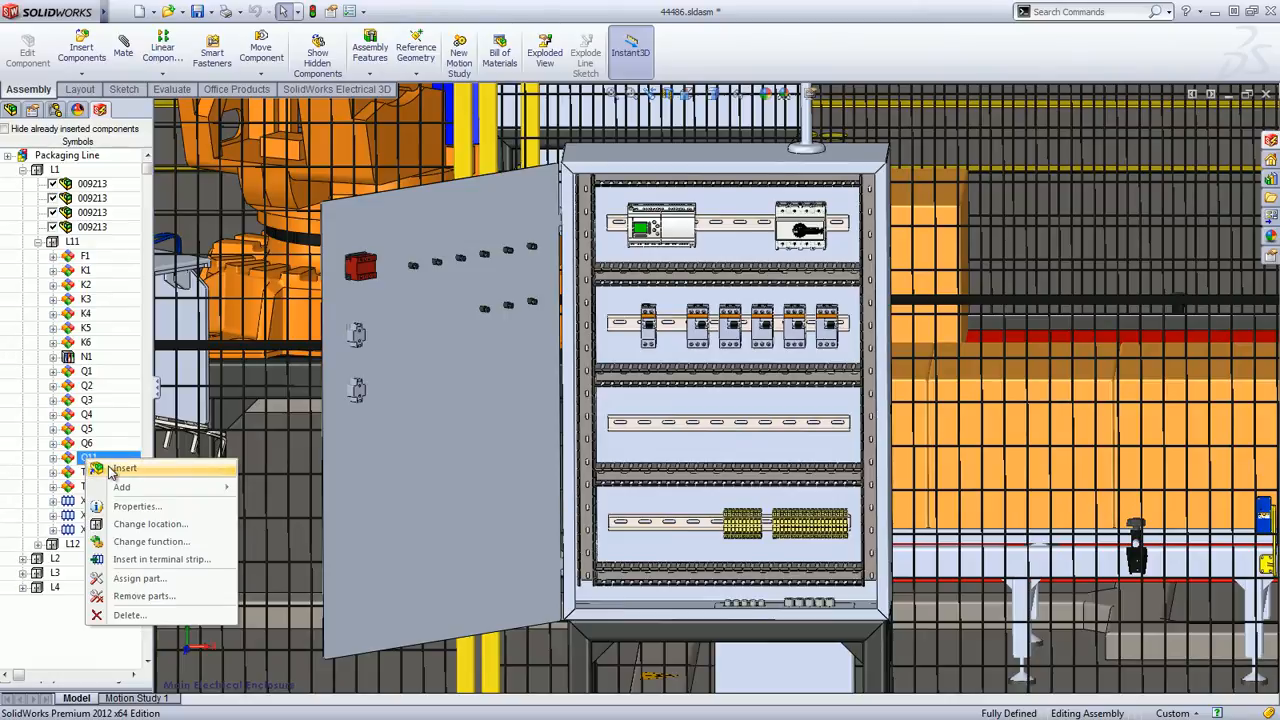
left_click(113, 469)
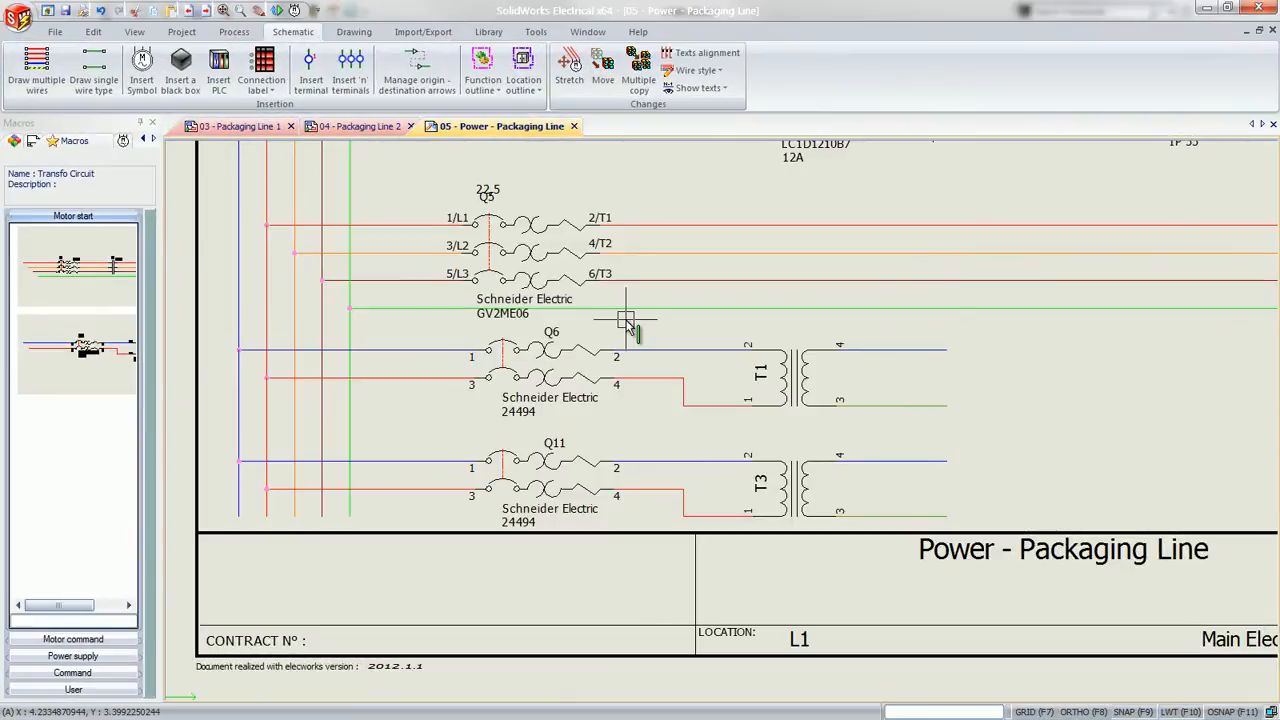
Delete the Q11-T3 transformer circuit from the power schematic, including its blue and red supply wires
left_click(375, 432)
left_click(966, 548)
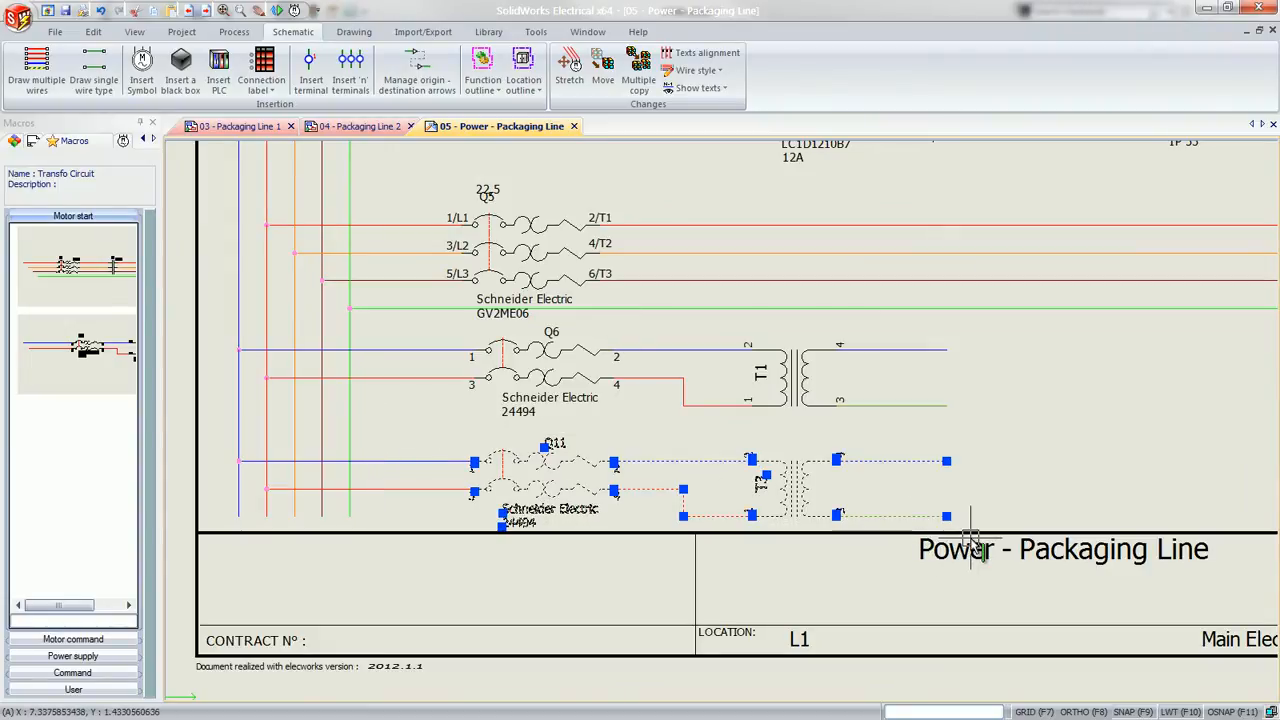
left_click(433, 462)
left_click(429, 490)
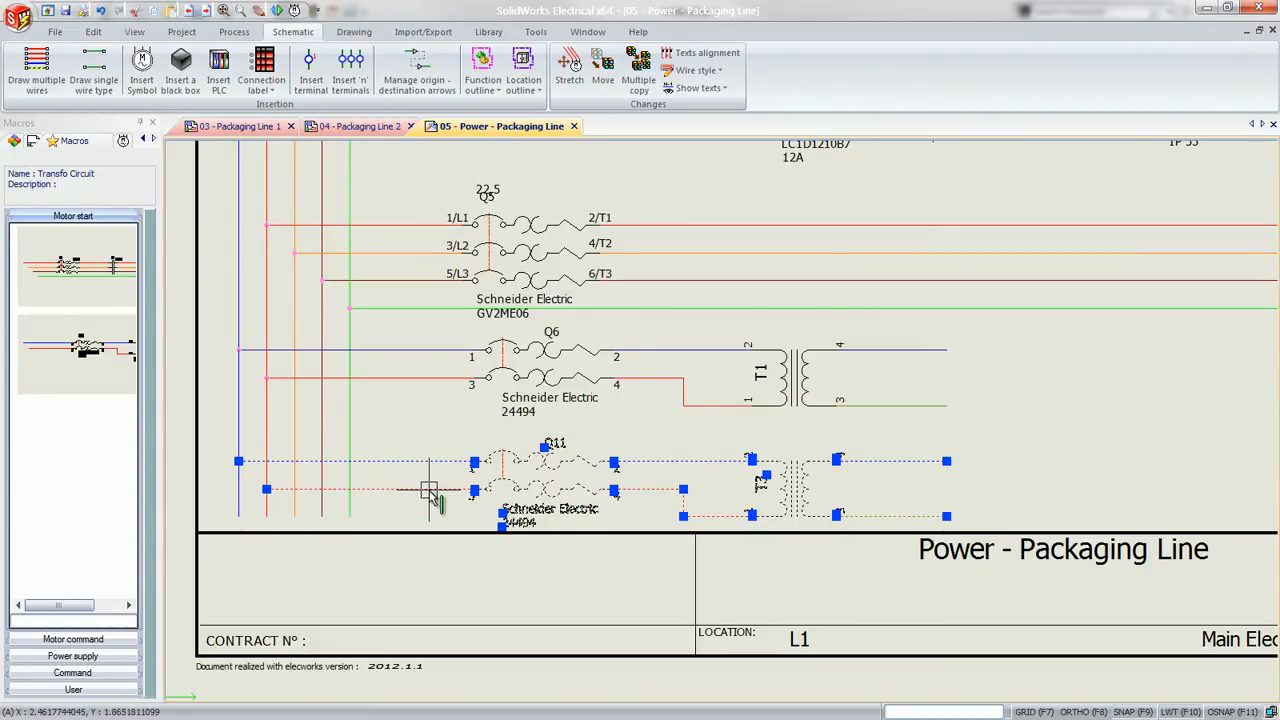
key("Delete")
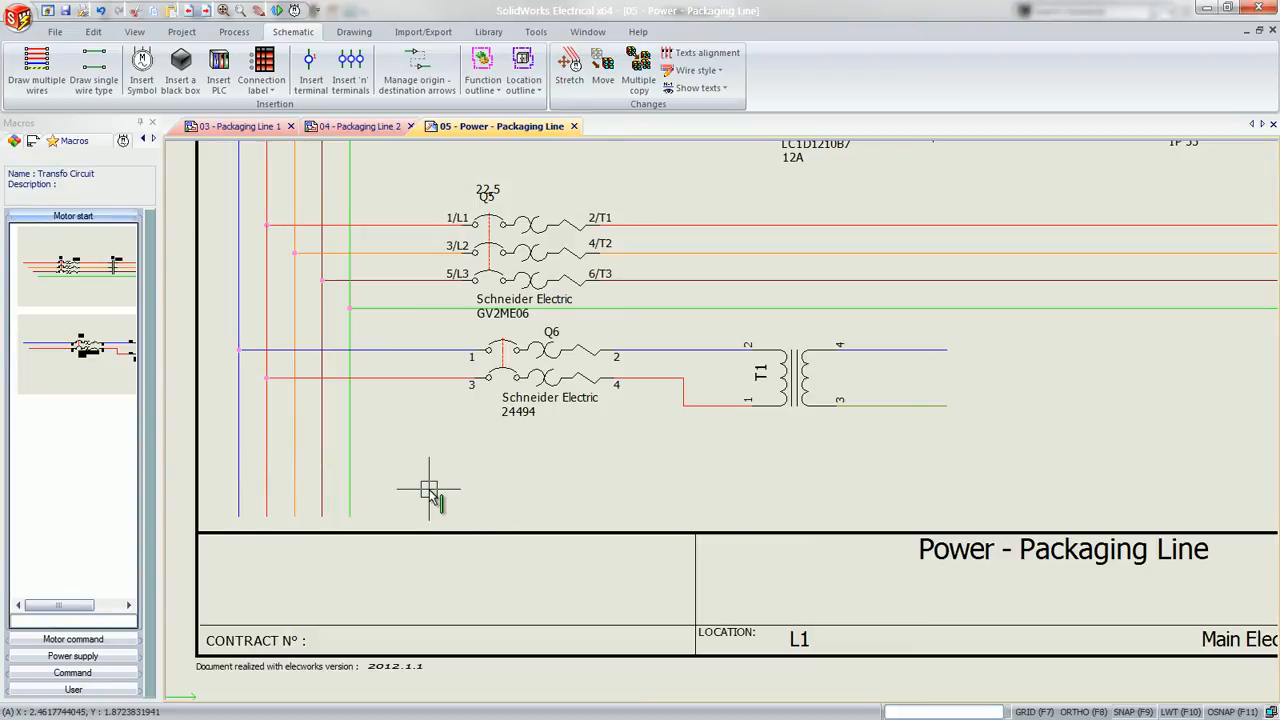
Check the L11 component list in the SolidWorks assembly and return to the power schematic
key("super+Tab")
key("super+Tab")
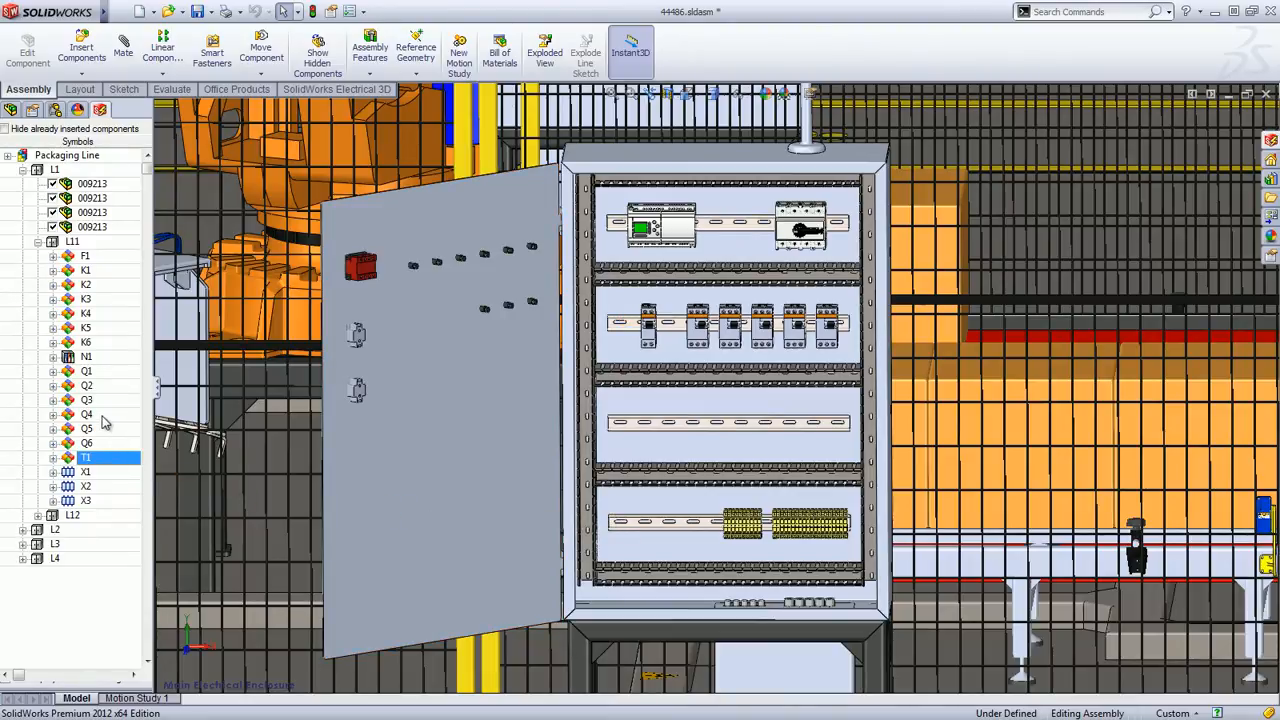
key("super+Tab")
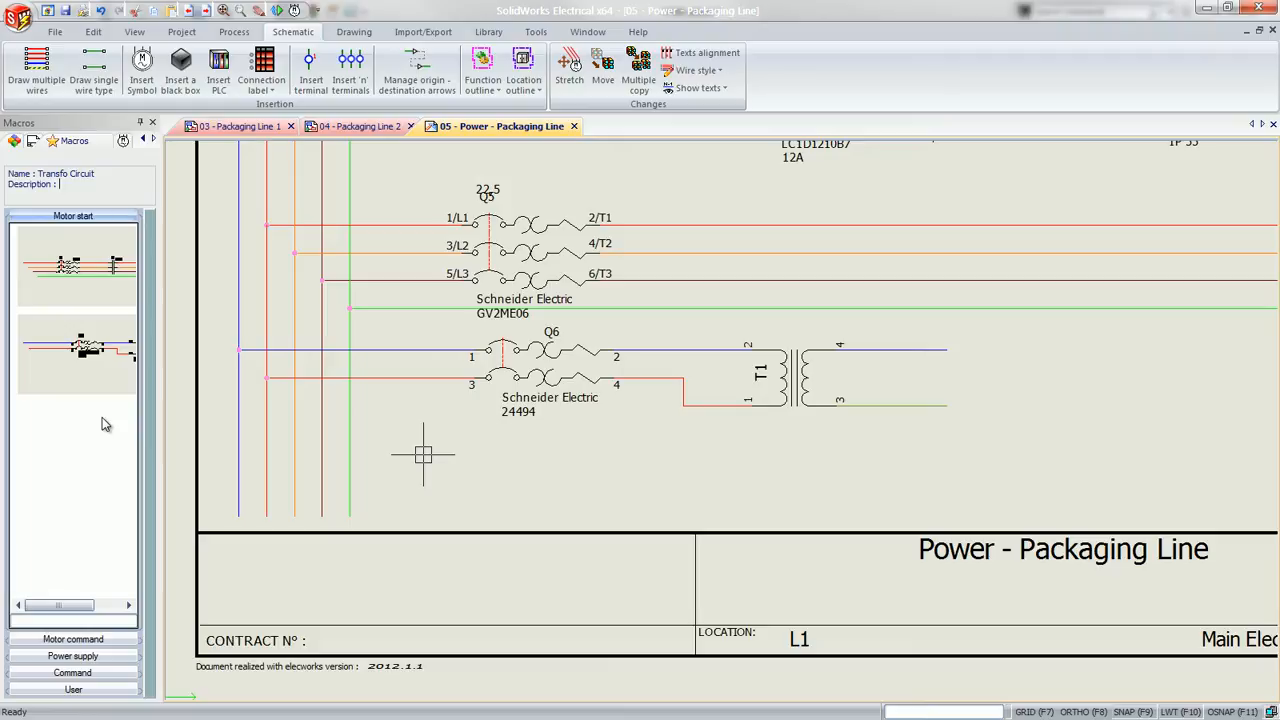
Open drawing 07 - Command - Packaging Line 1, compare it with 05 - Power - Packaging Line, and return to drawing 05
left_click(33, 141)
left_click(28, 174)
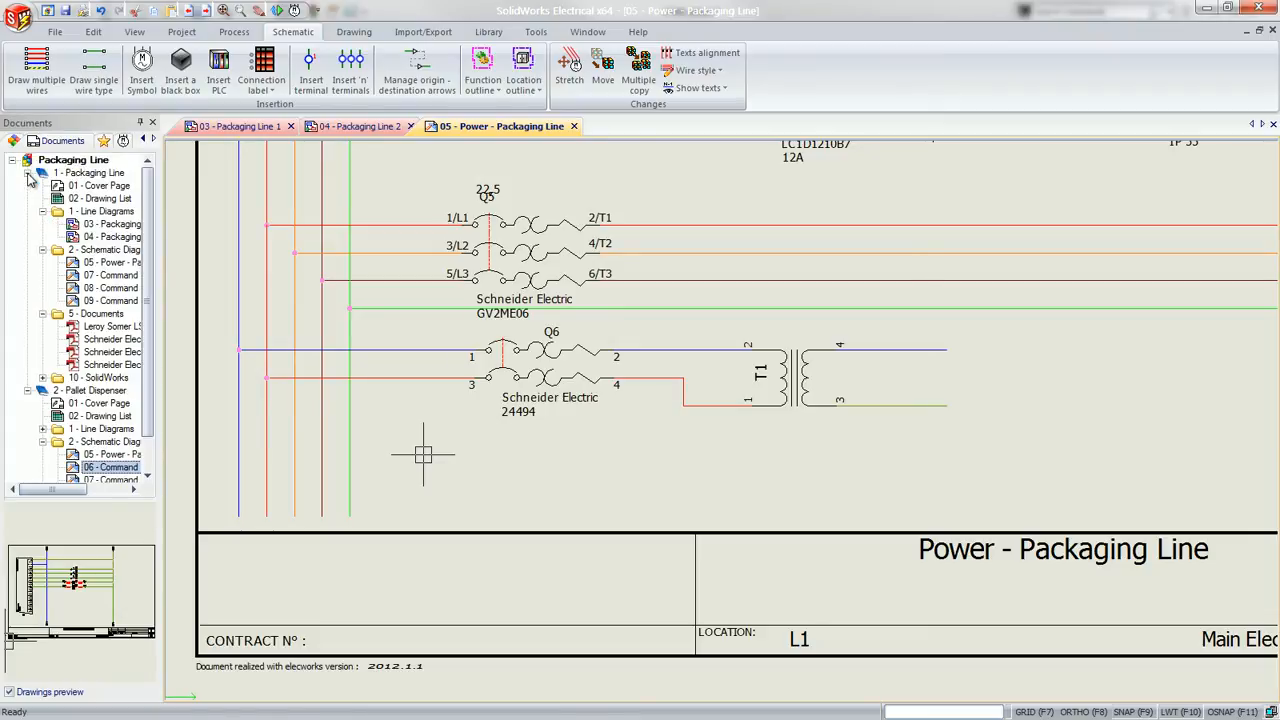
double_click(98, 277)
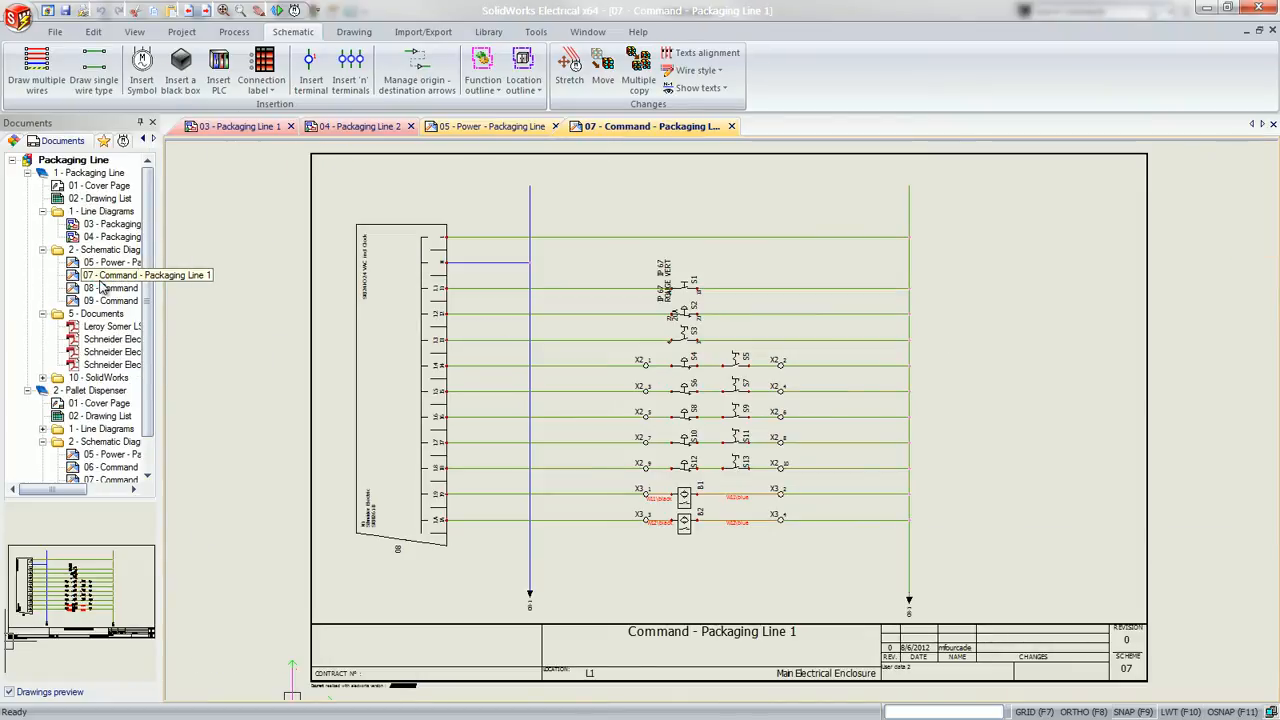
left_click(469, 130)
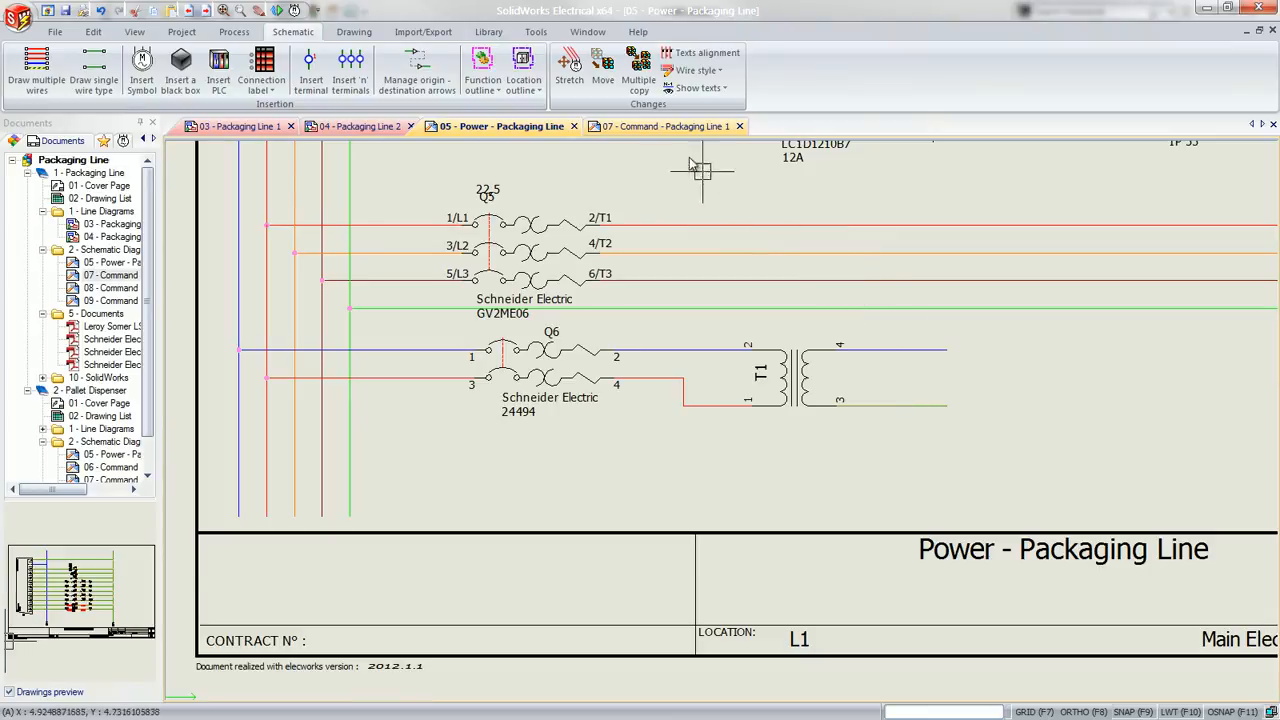
left_click(660, 127)
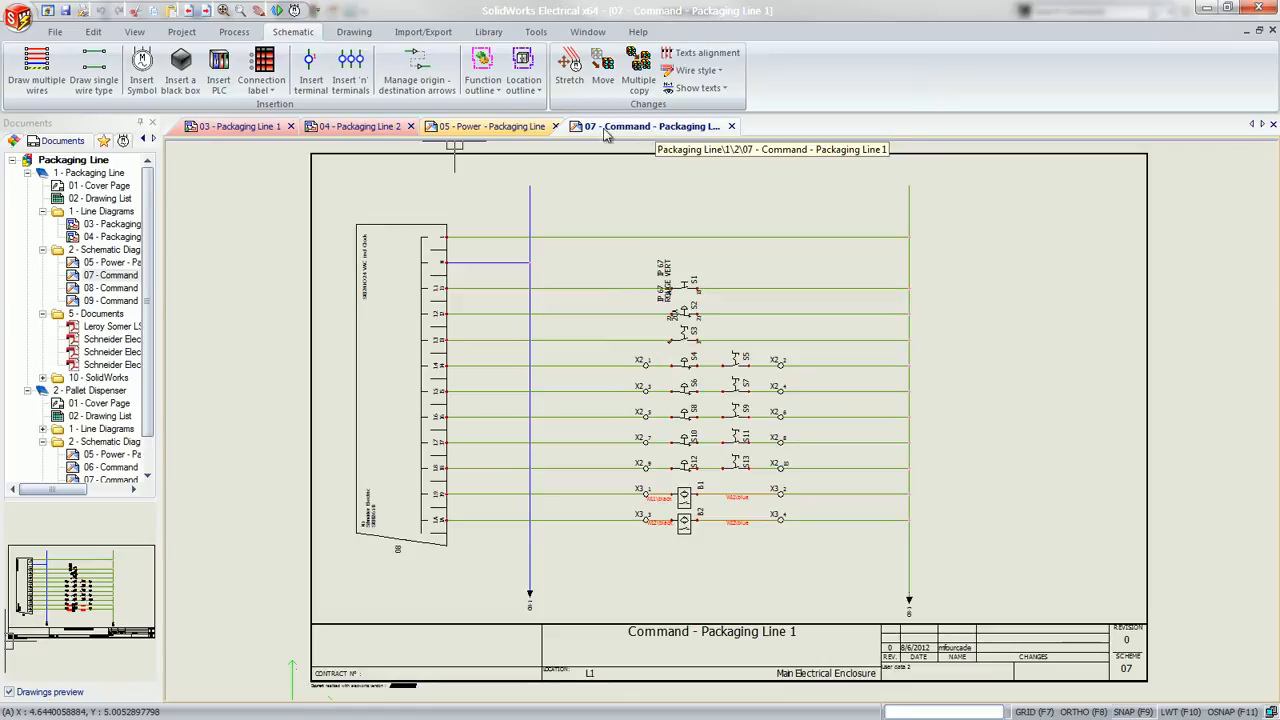
left_click(520, 127)
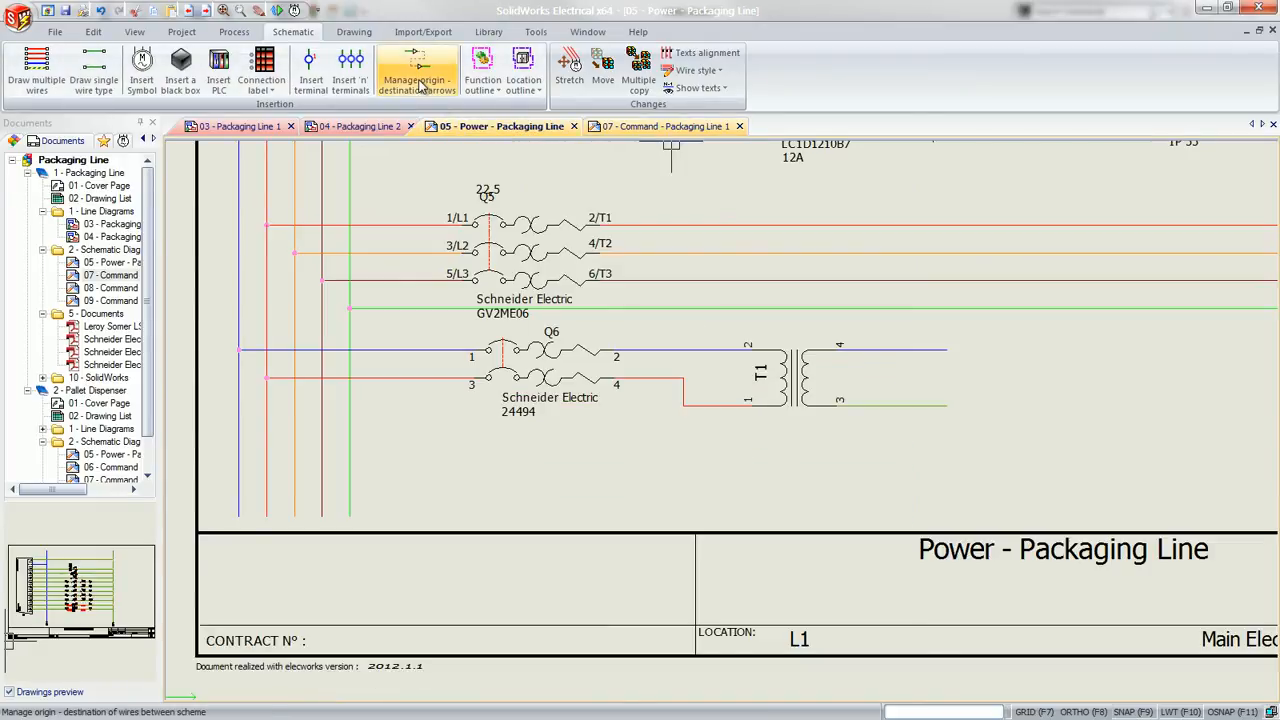
Link the T1 transformer's blue output wire to the upper end of the blue wire in drawing 07 with single origin-destination arrows
left_click(420, 84)
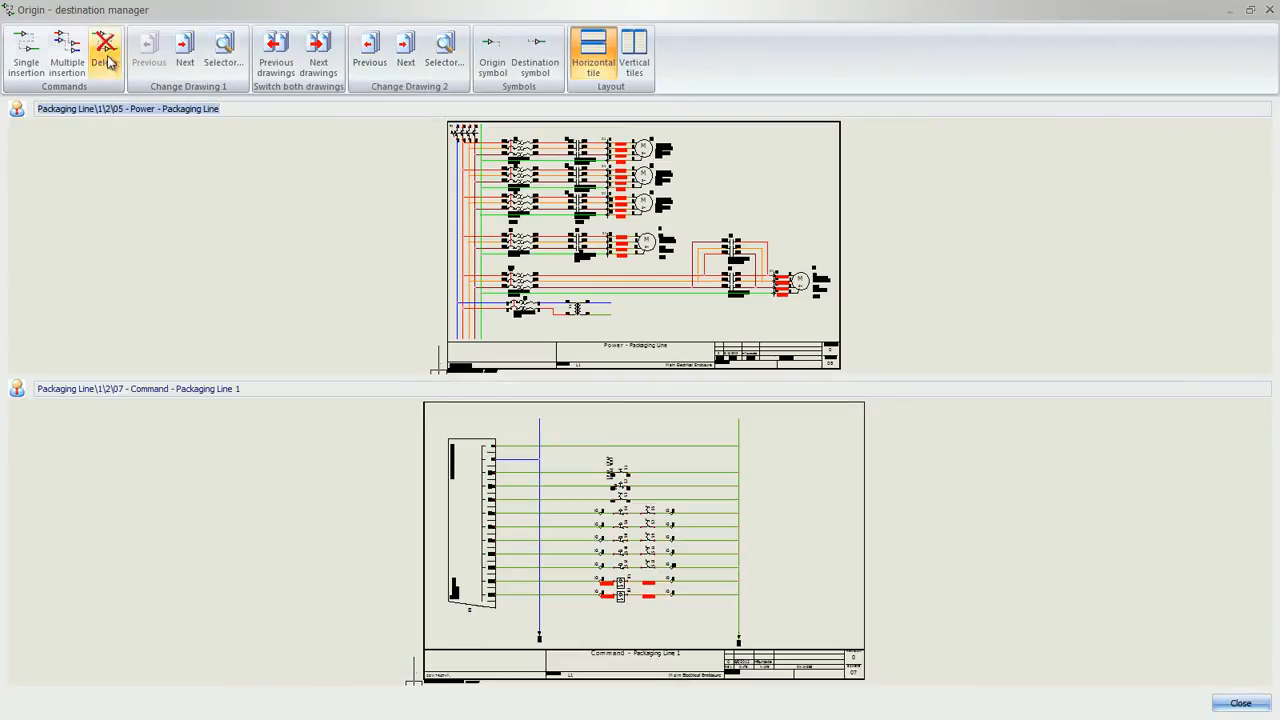
left_click(40, 52)
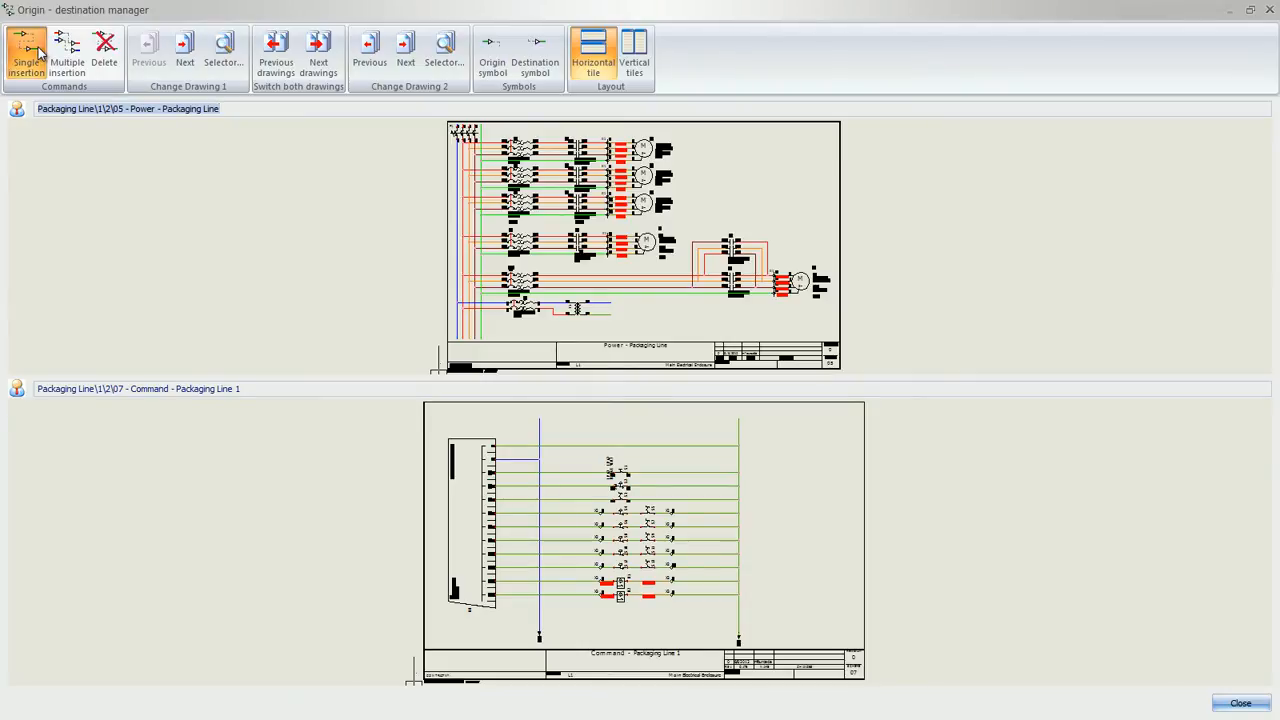
left_click(609, 304)
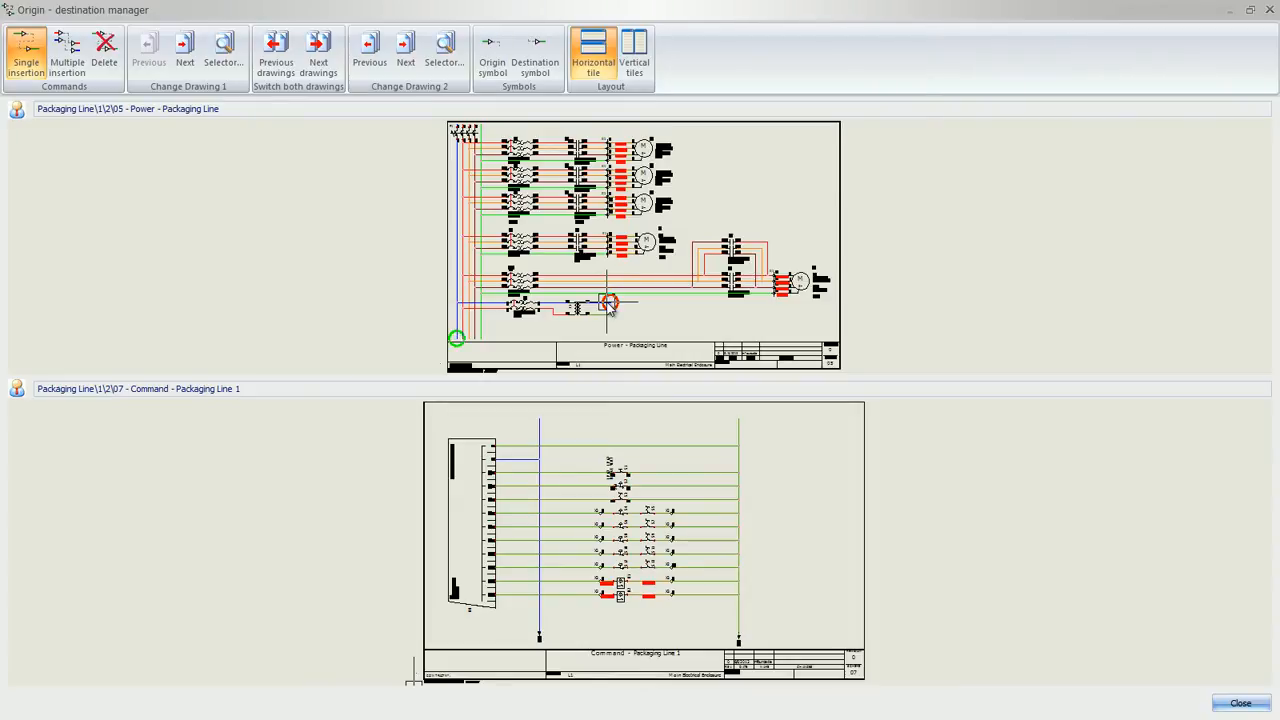
left_click(538, 424)
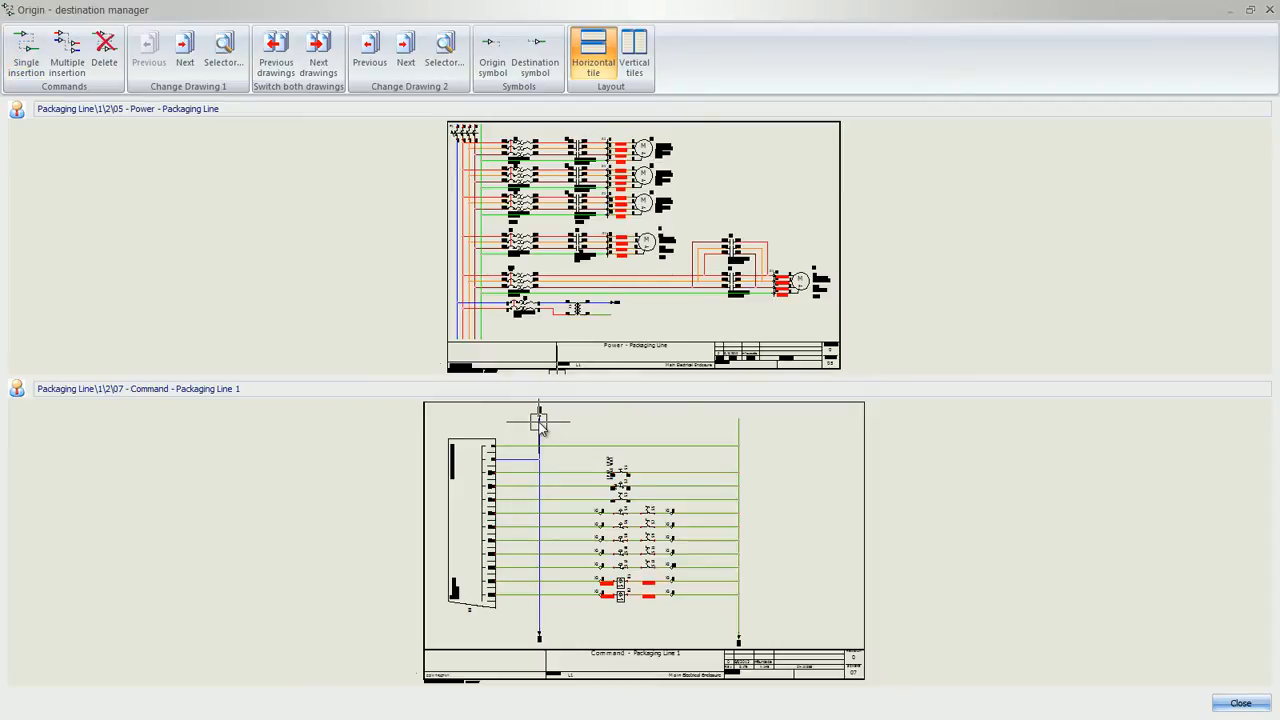
Link the T1 transformer's green output wire to the upper end of the long vertical green wire in drawing 07 and close the manager
left_click(26, 52)
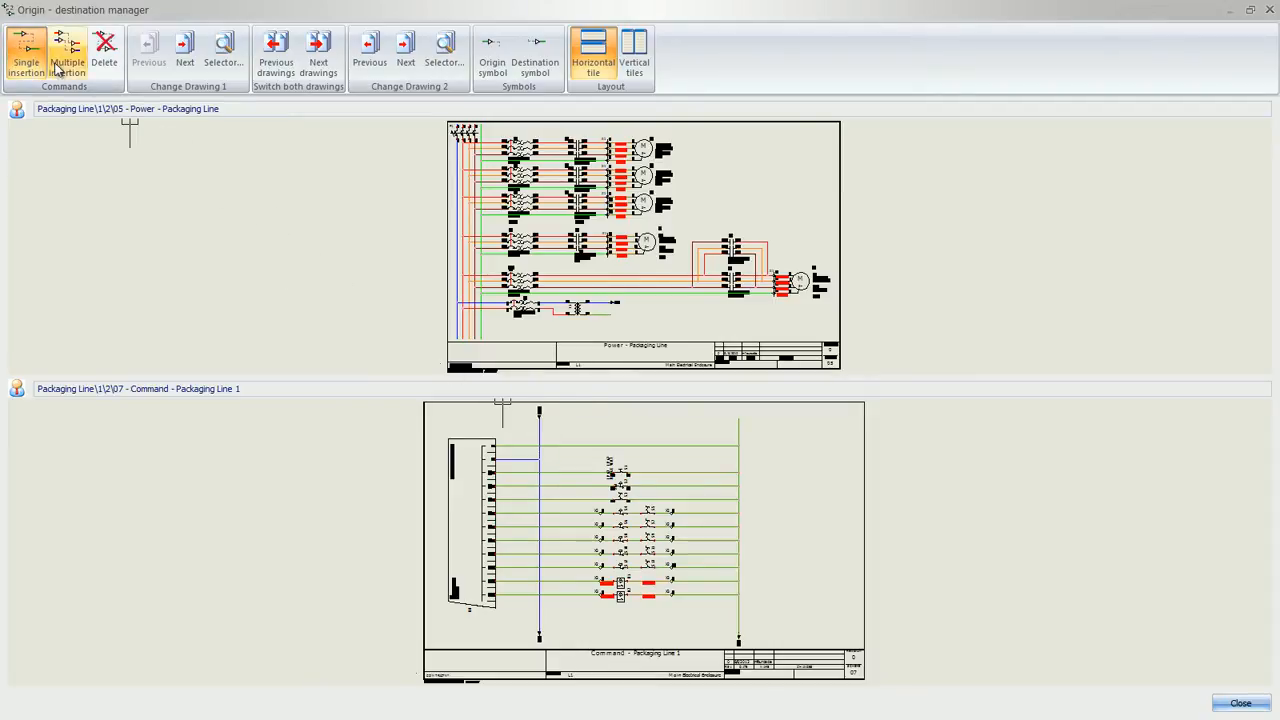
left_click(610, 312)
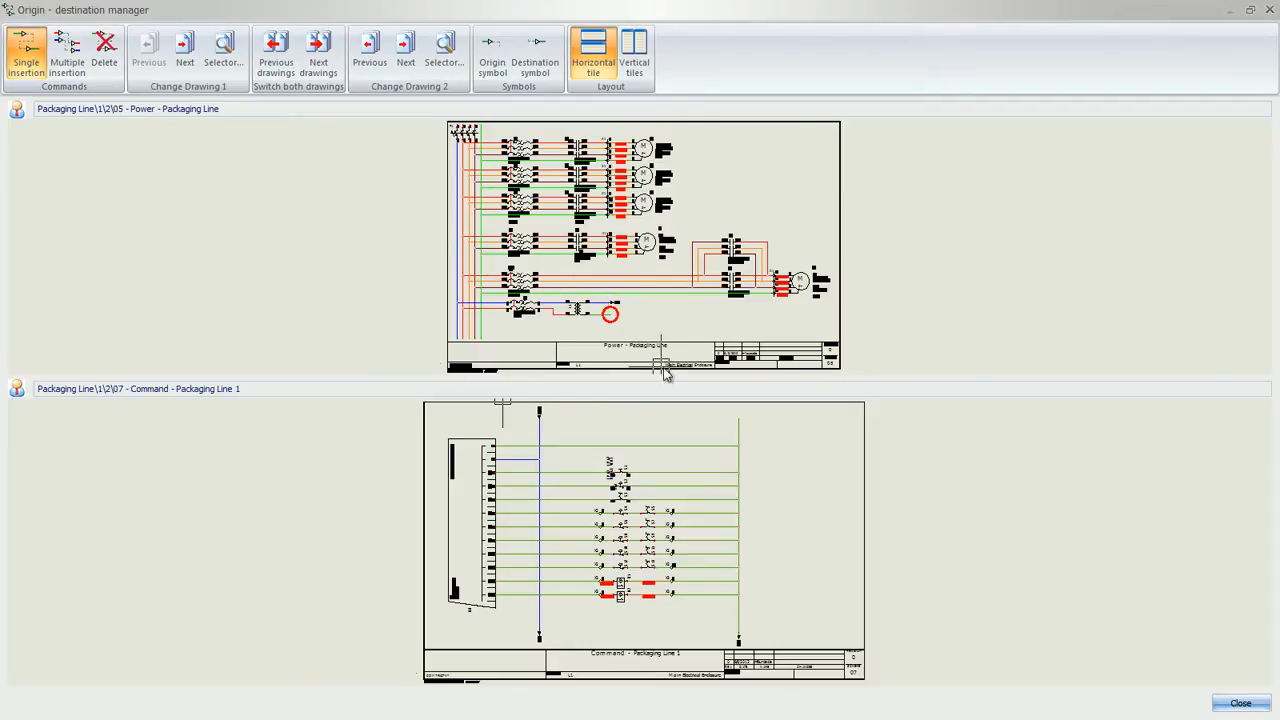
left_click(739, 414)
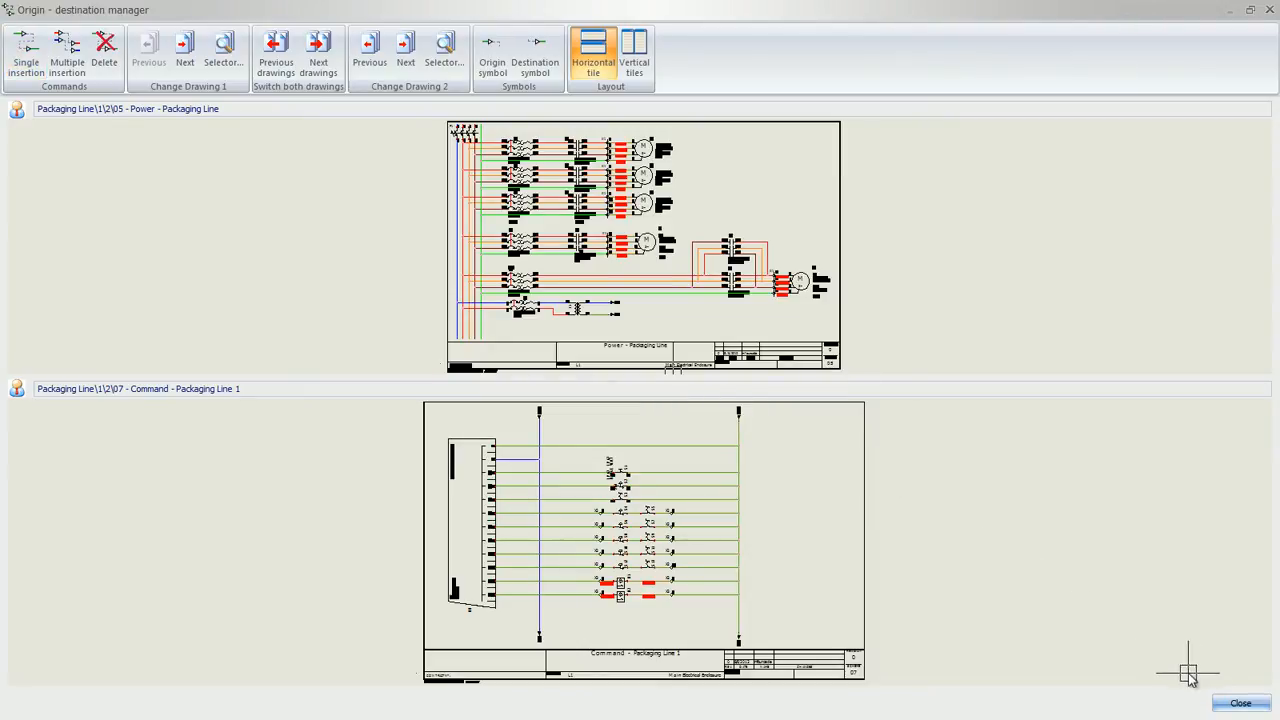
left_click(1240, 703)
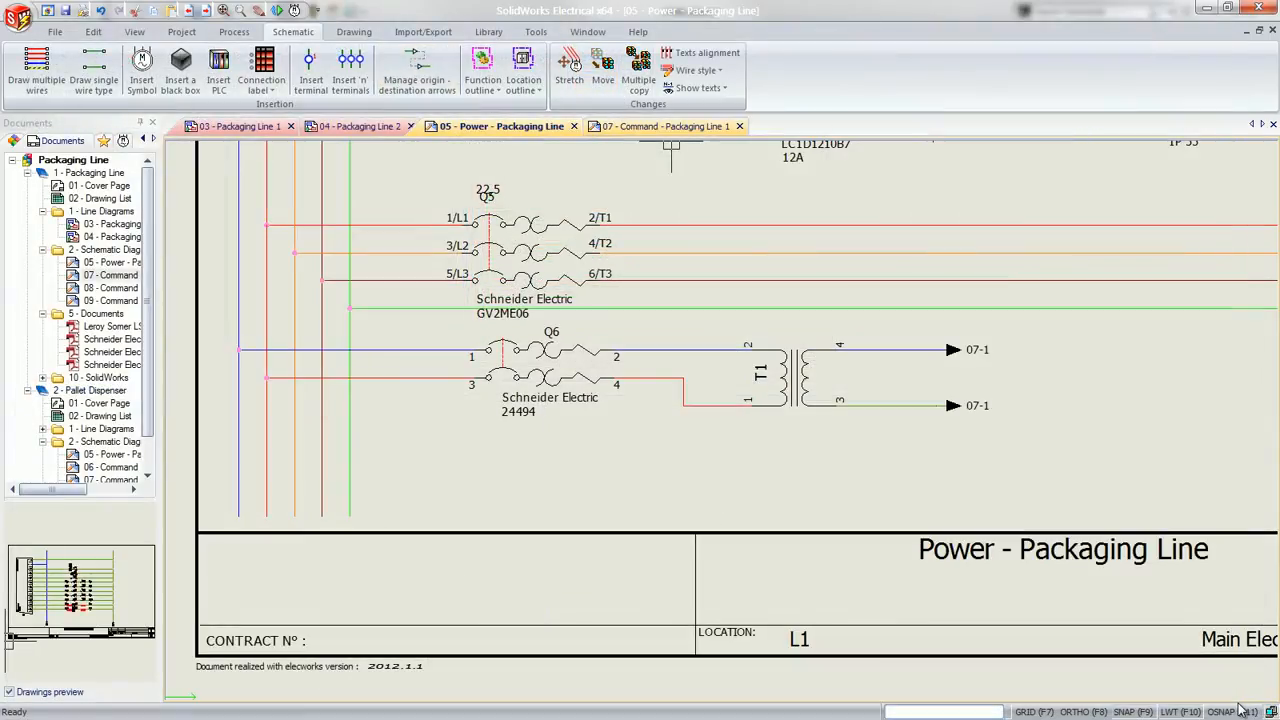
Review the whole power drawing 05, the command drawing 07, and the command drawings 08 and 09 of the Packaging Line
middle_click(1131, 455)
middle_click(1131, 455)
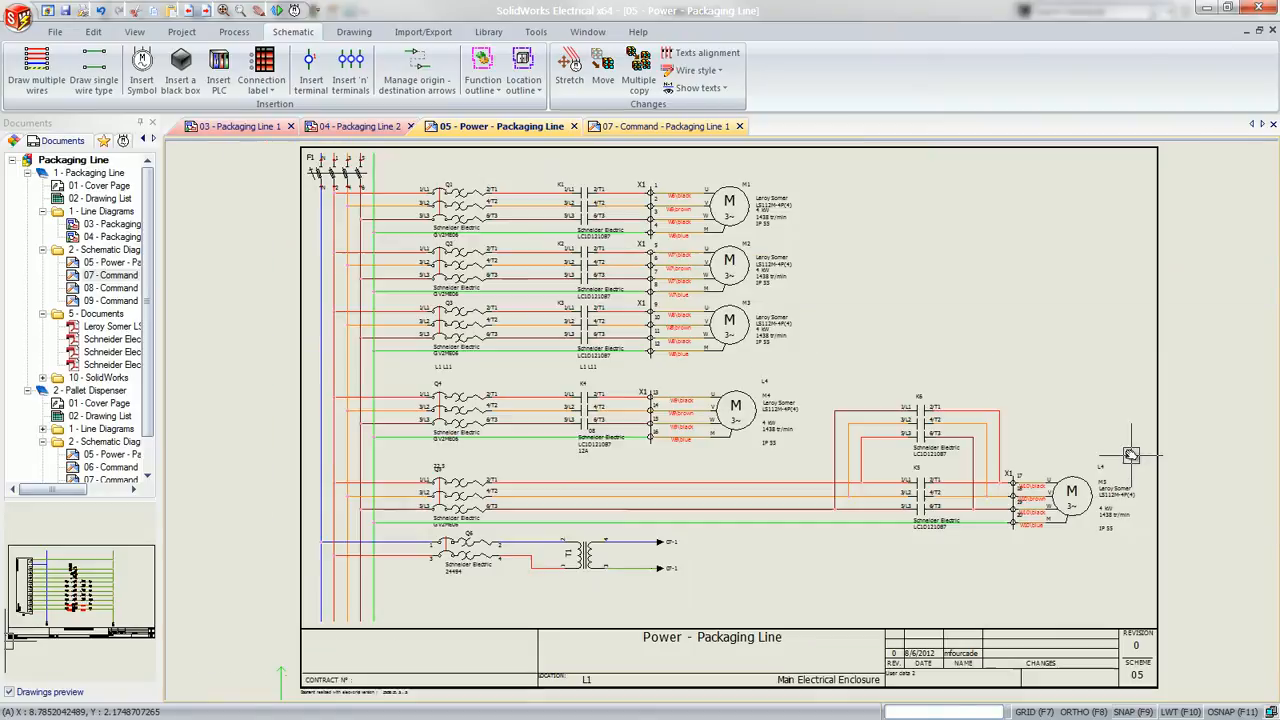
left_click(642, 127)
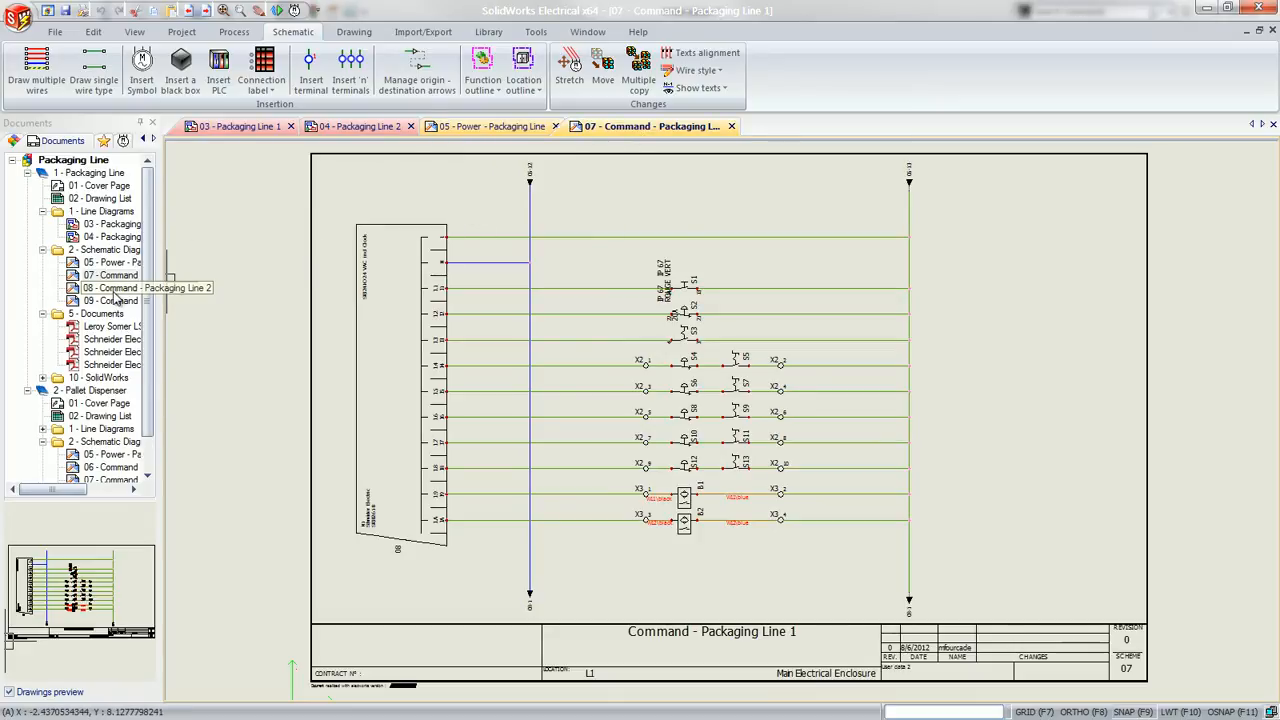
double_click(113, 289)
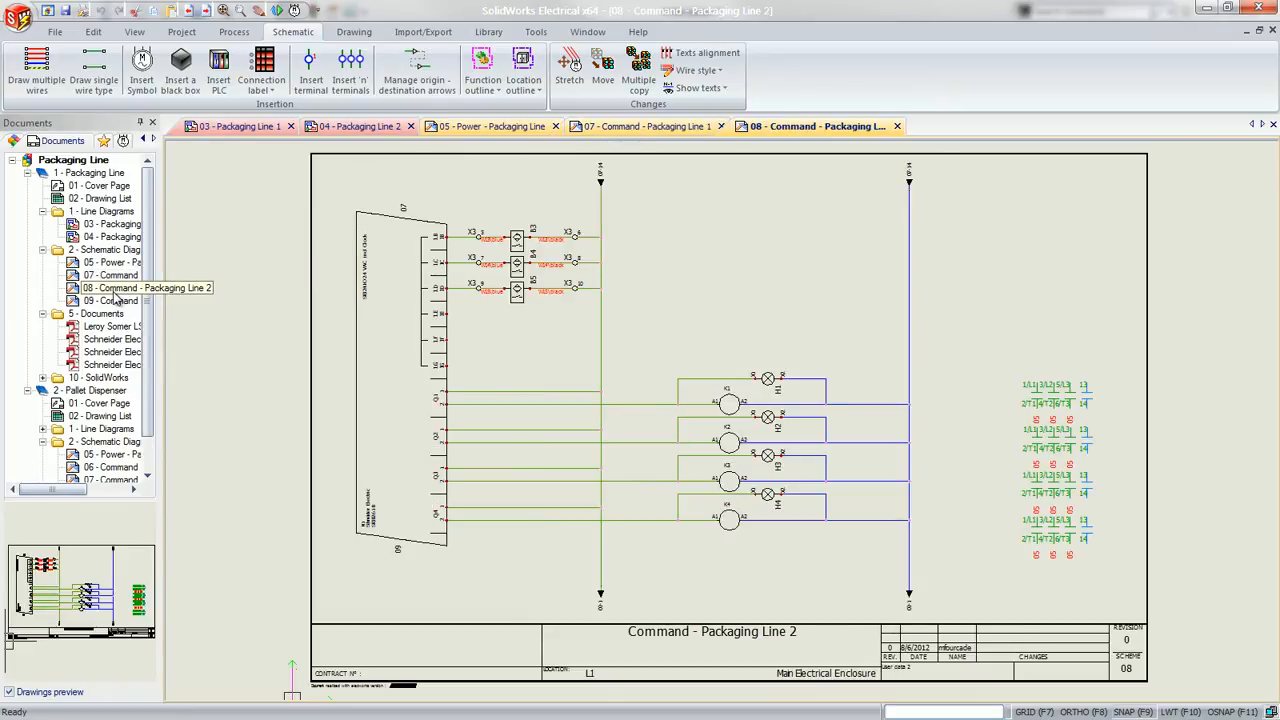
double_click(112, 300)
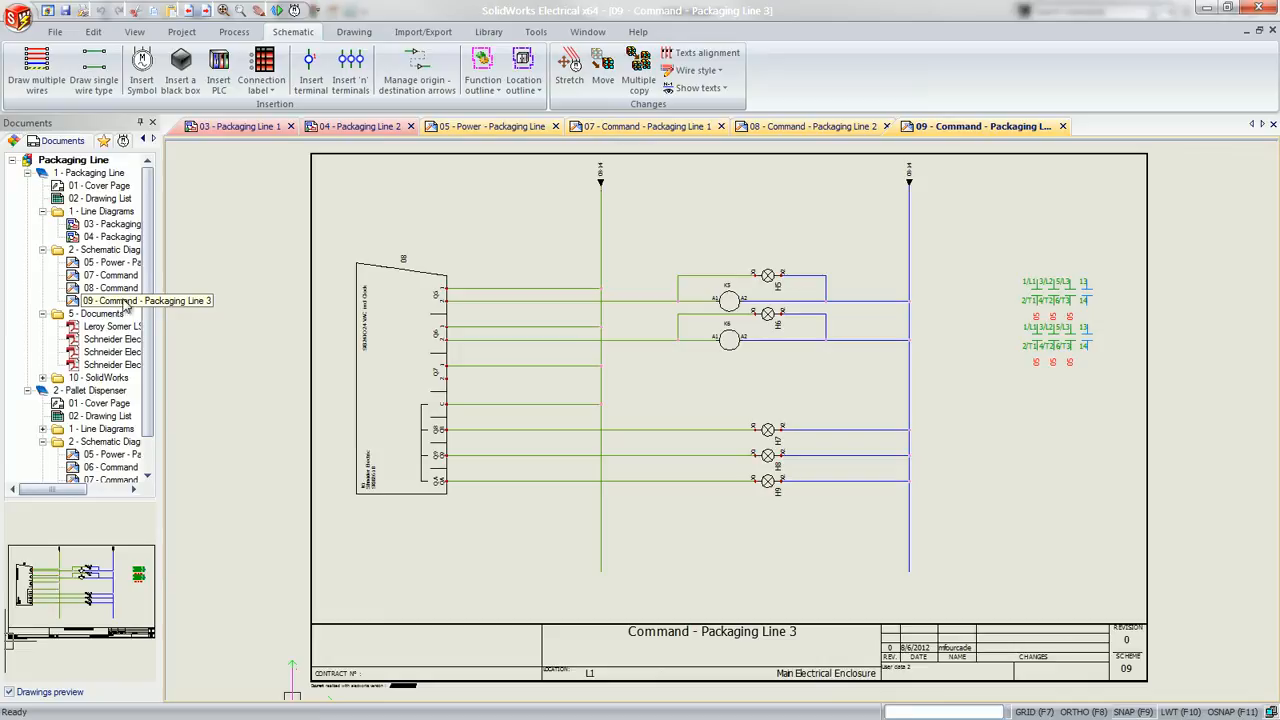
Examine the circuits and input addresses of the PLC in drawing 09 using the PLC manager, and close the manager
left_click(355, 272)
right_click(356, 273)
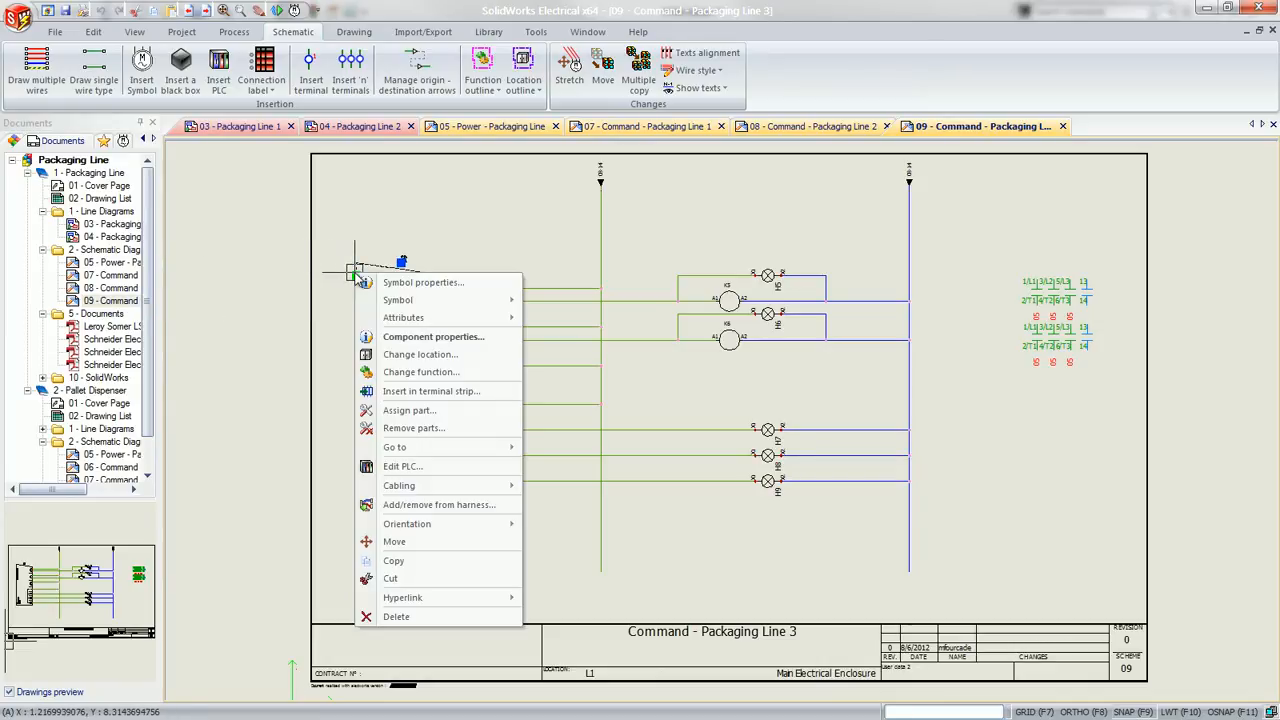
left_click(405, 466)
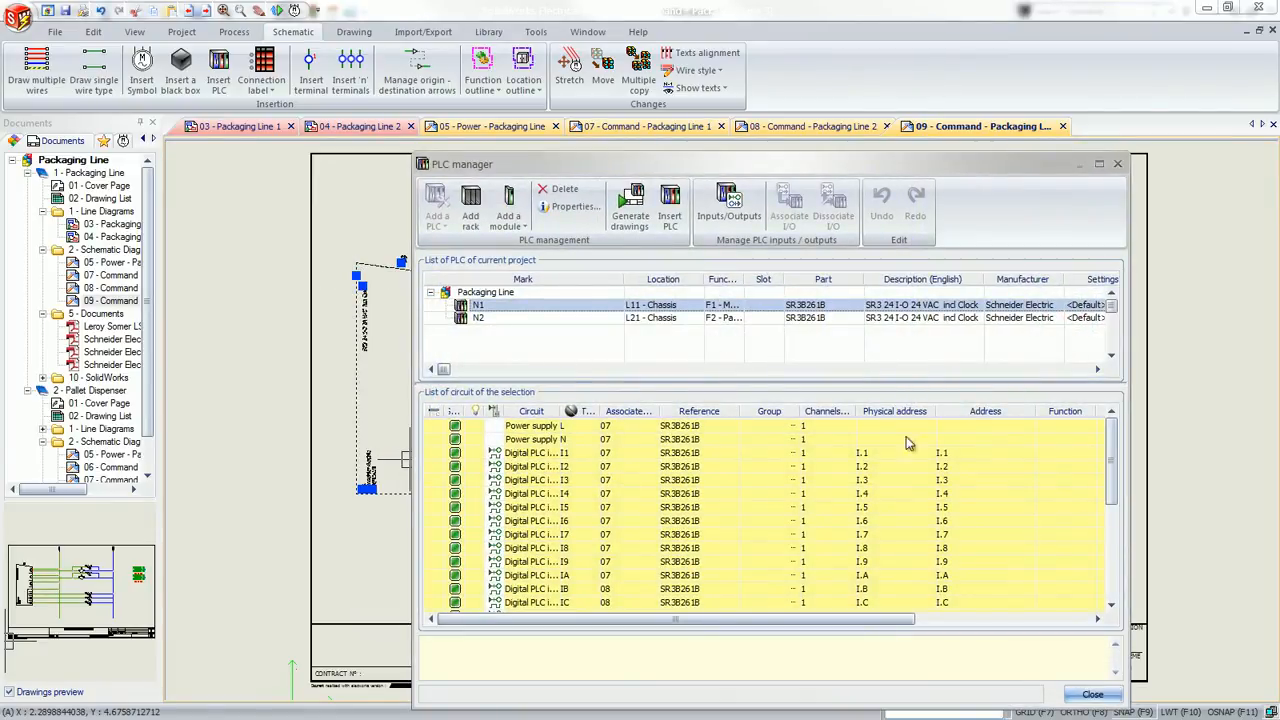
mouse_move(1111, 455)
left_mouse_down()
mouse_move(1122, 549)
mouse_move(1110, 435)
left_mouse_up()
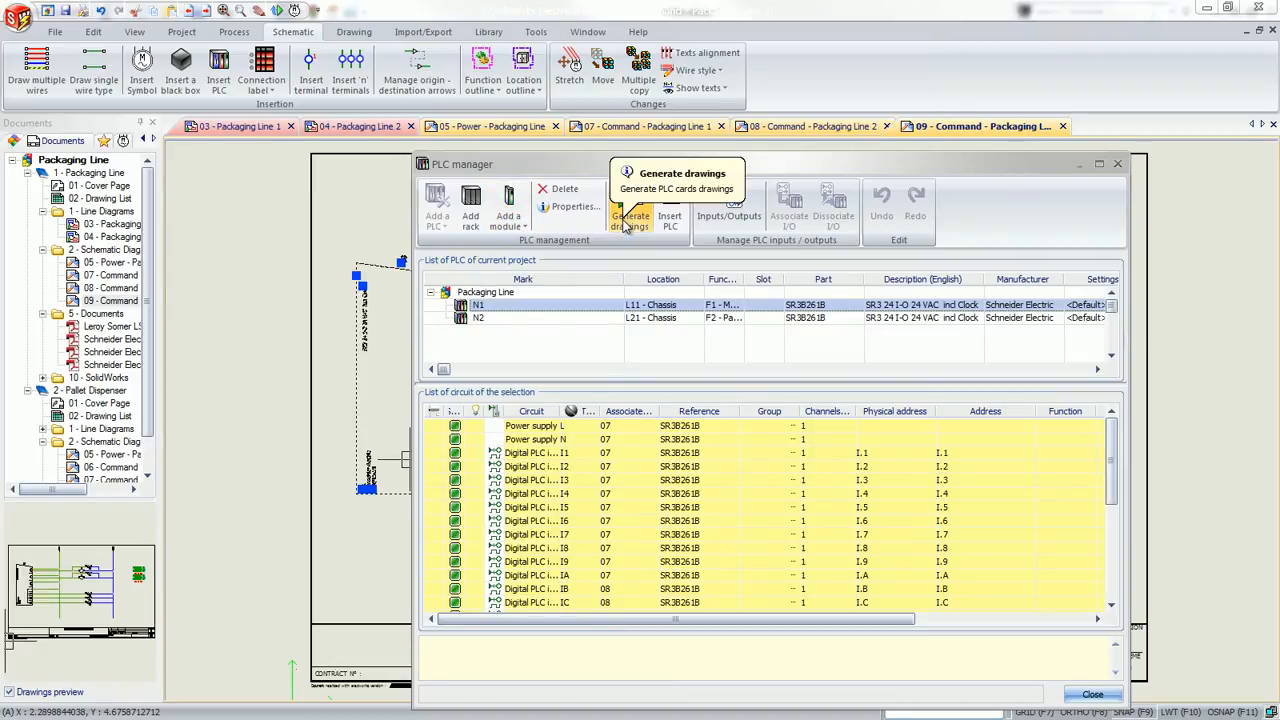
left_click(1093, 696)
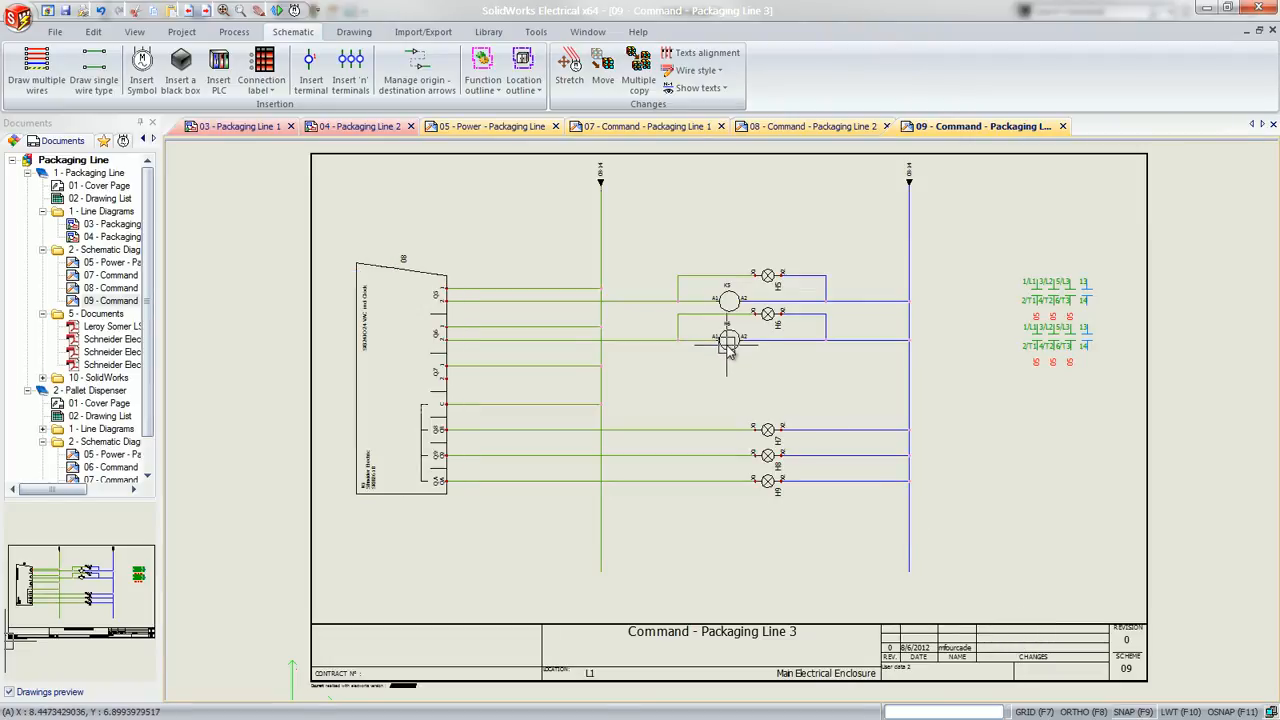
Examine the manufacturer part and circuits of the K6 contactor coil in drawing 09, and close its properties without changes
scroll(715, 342, "up", 3)
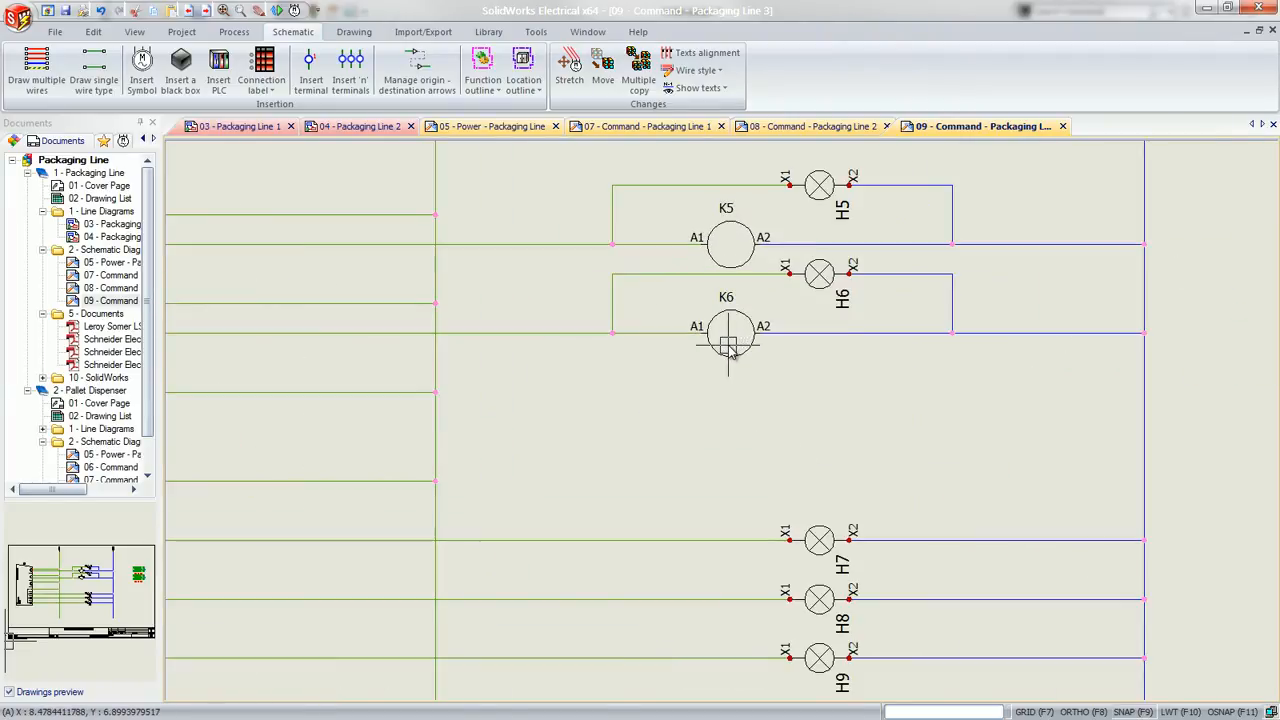
left_click(730, 354)
double_click(730, 358)
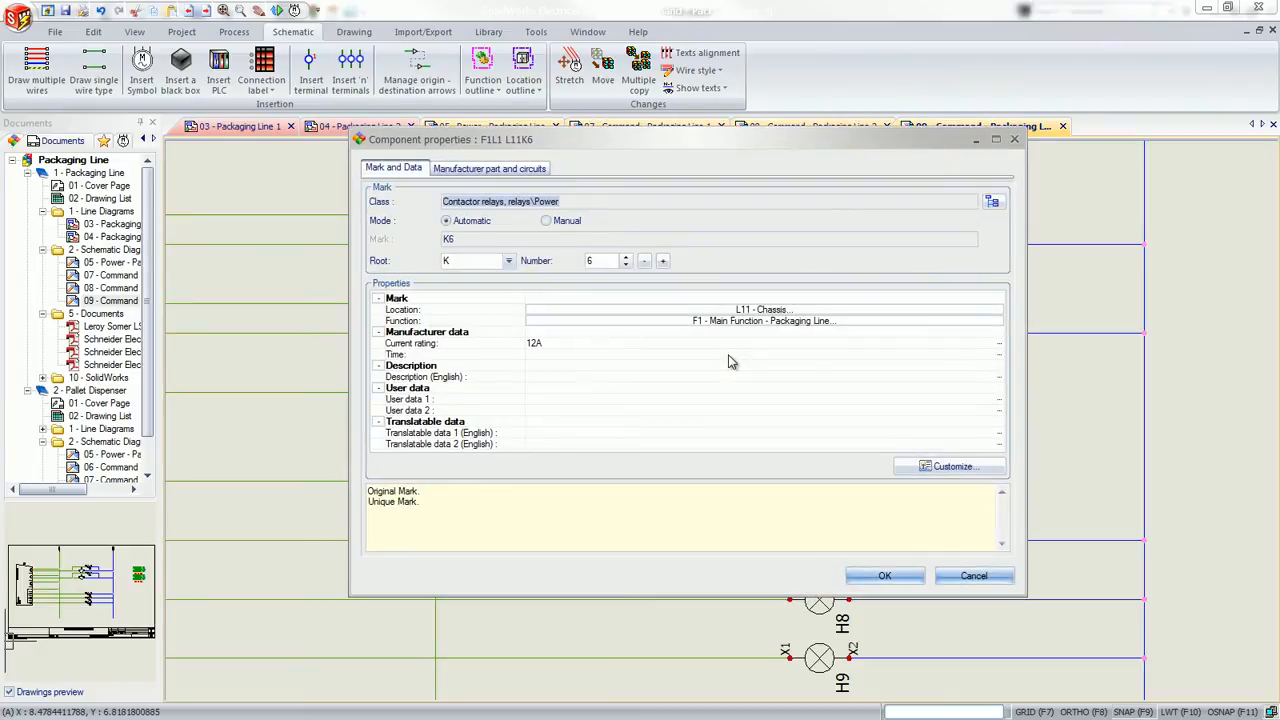
left_click(500, 170)
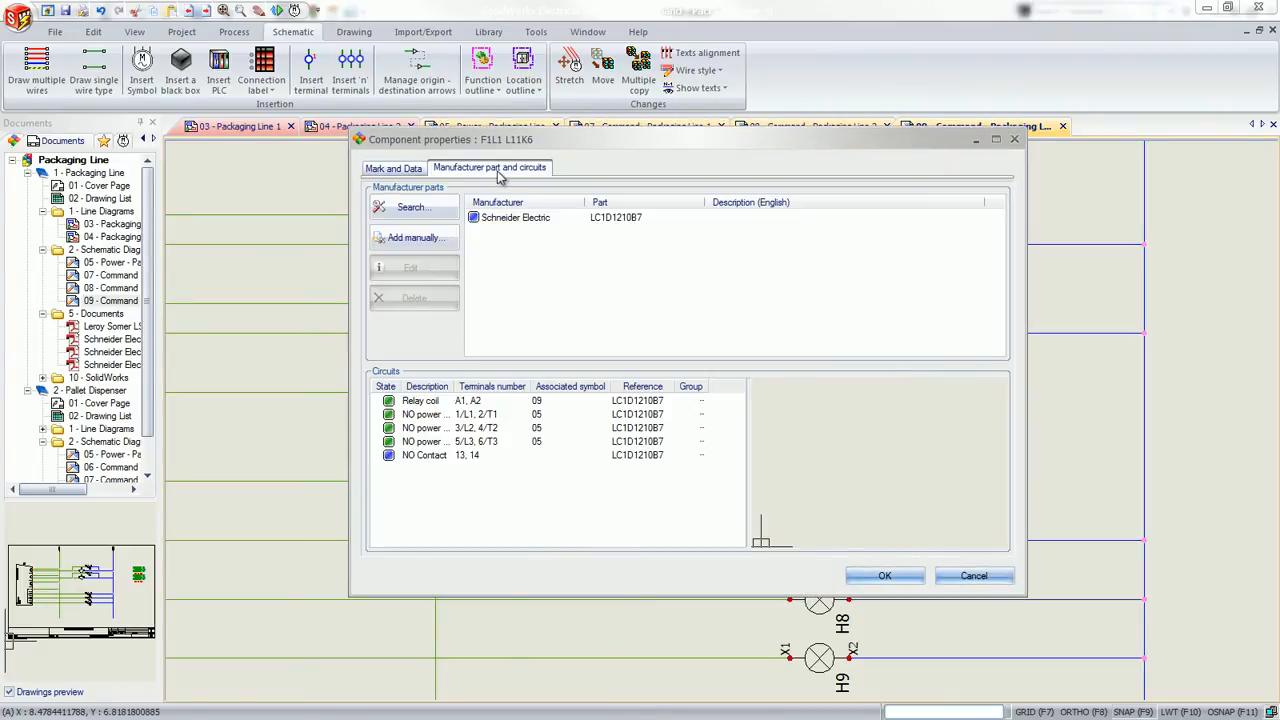
left_click(425, 402)
left_click(425, 414)
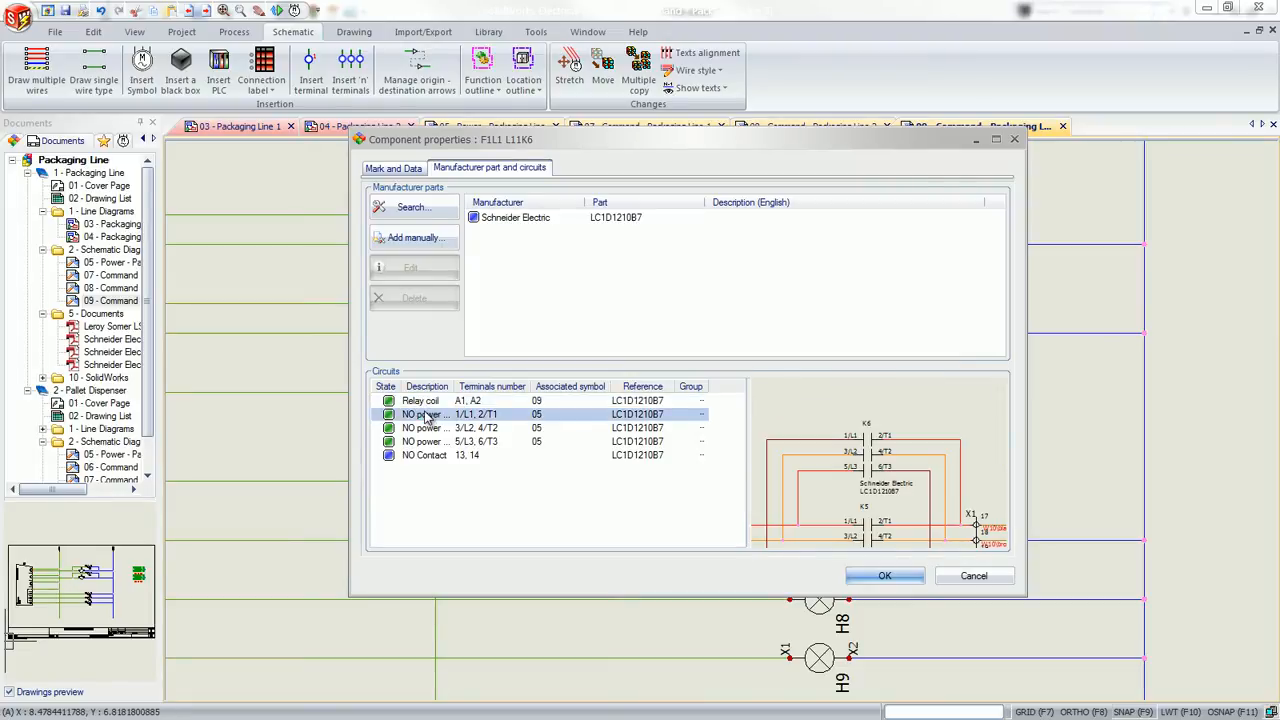
left_click(972, 576)
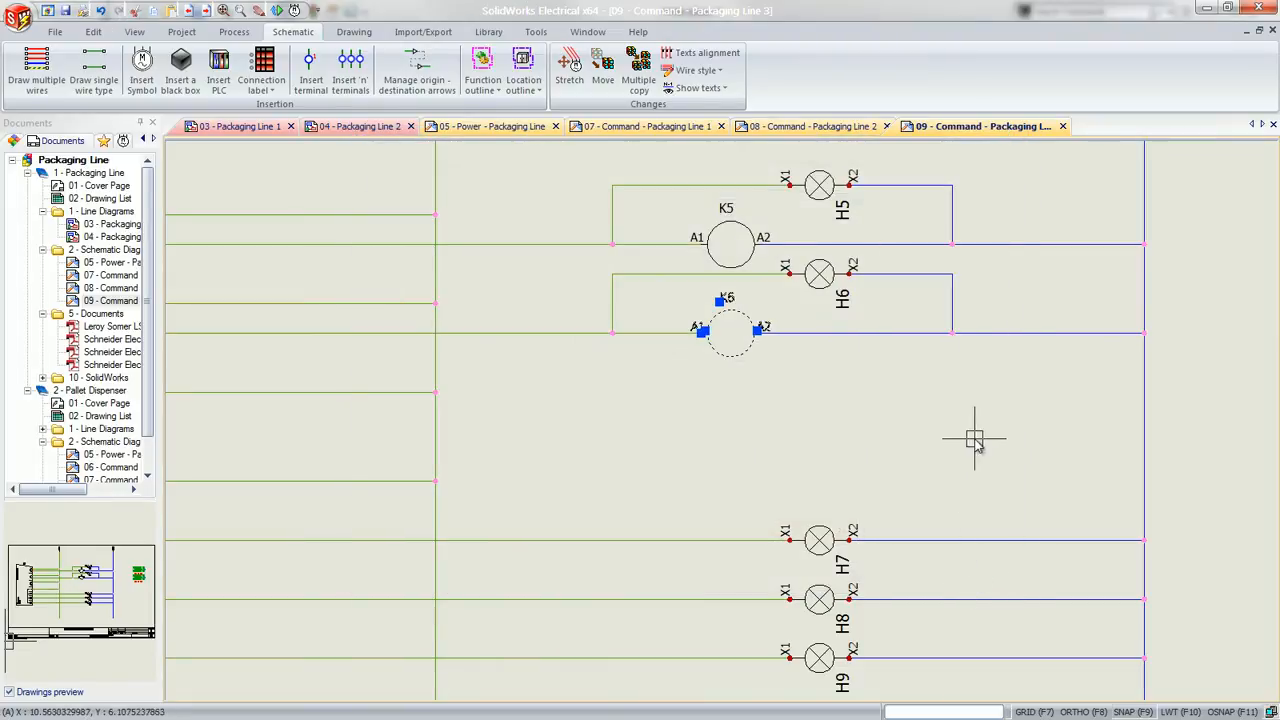
Follow the K6 coil's cross-reference to its contactor relay in line diagram 04, and return to drawing 09
middle_click_drag(997, 425, 544, 419)
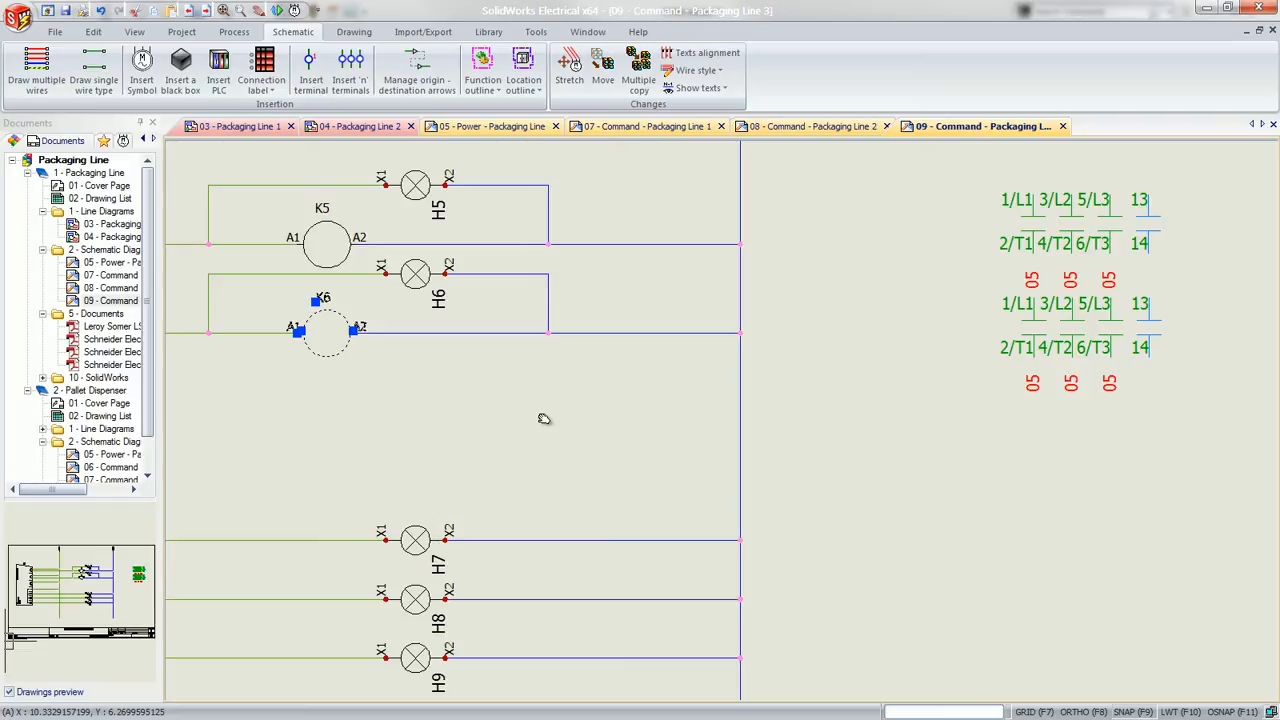
right_click(316, 354)
mouse_move(428, 532)
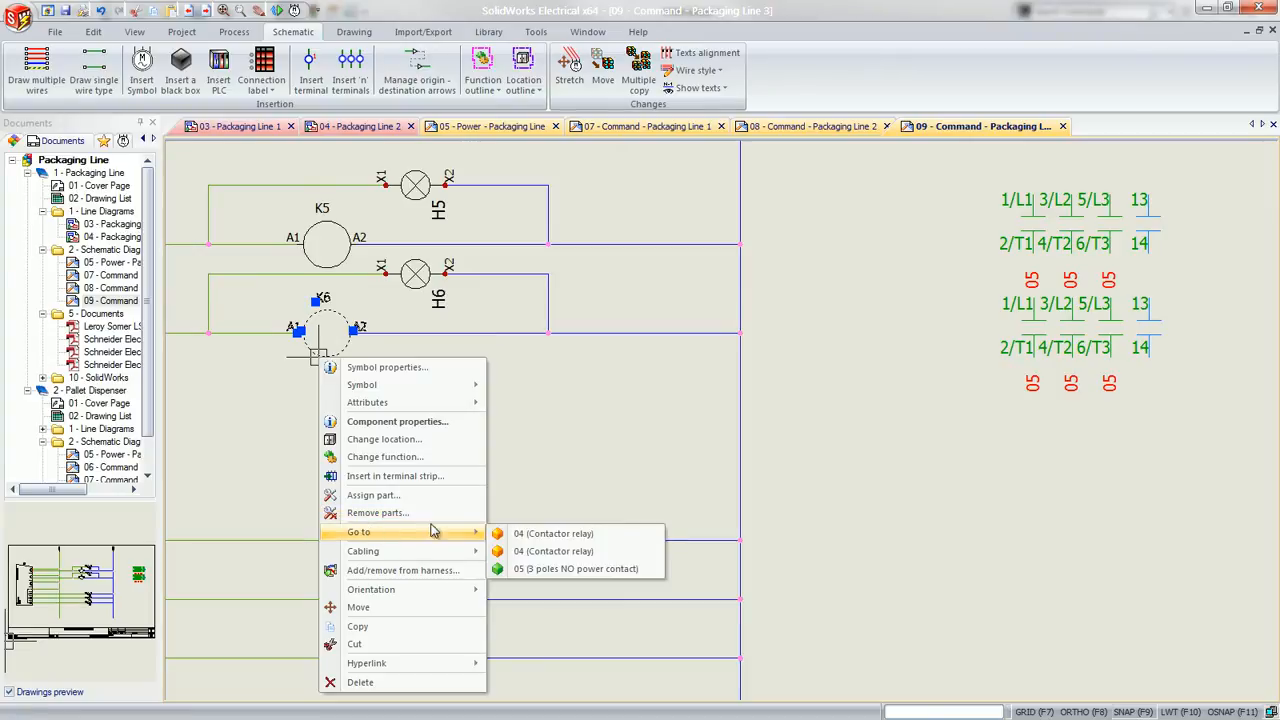
left_click(530, 535)
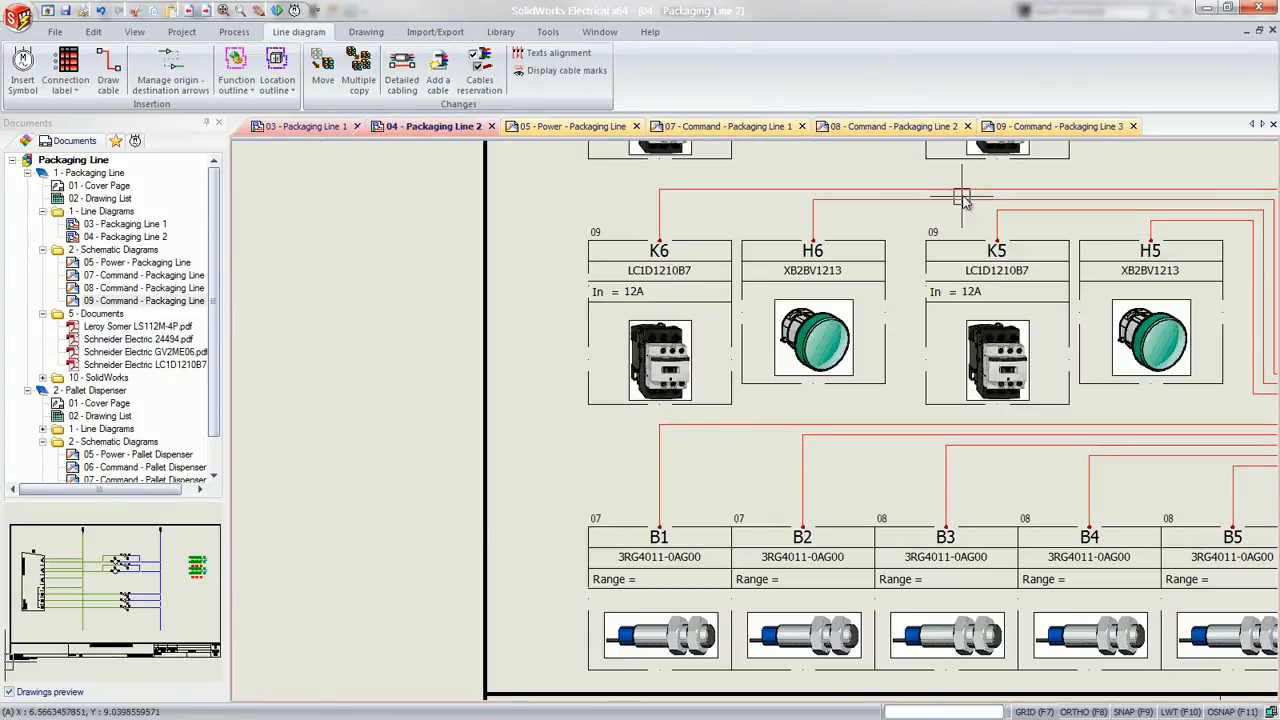
left_click(1058, 126)
Follow the K6 coil's cross-reference to its 3 poles NO power contact in drawing 05, and return to the whole drawing 09
left_click(330, 355)
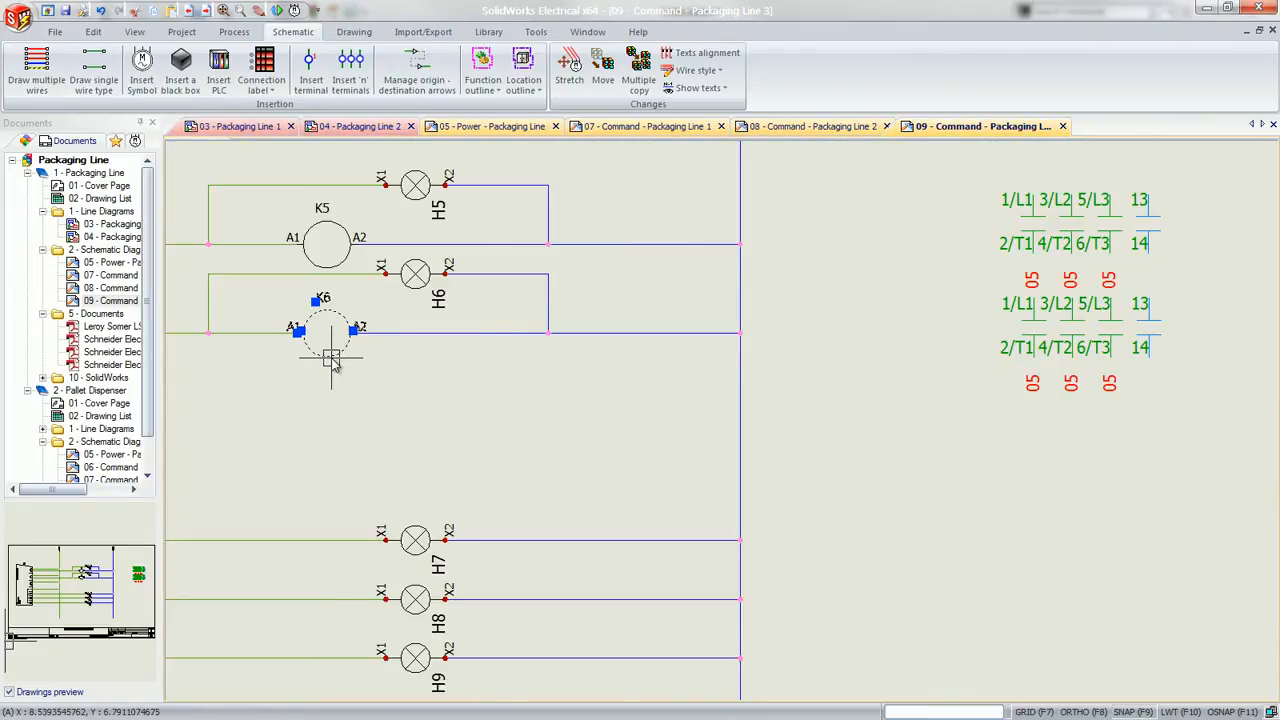
right_click(332, 358)
mouse_move(401, 533)
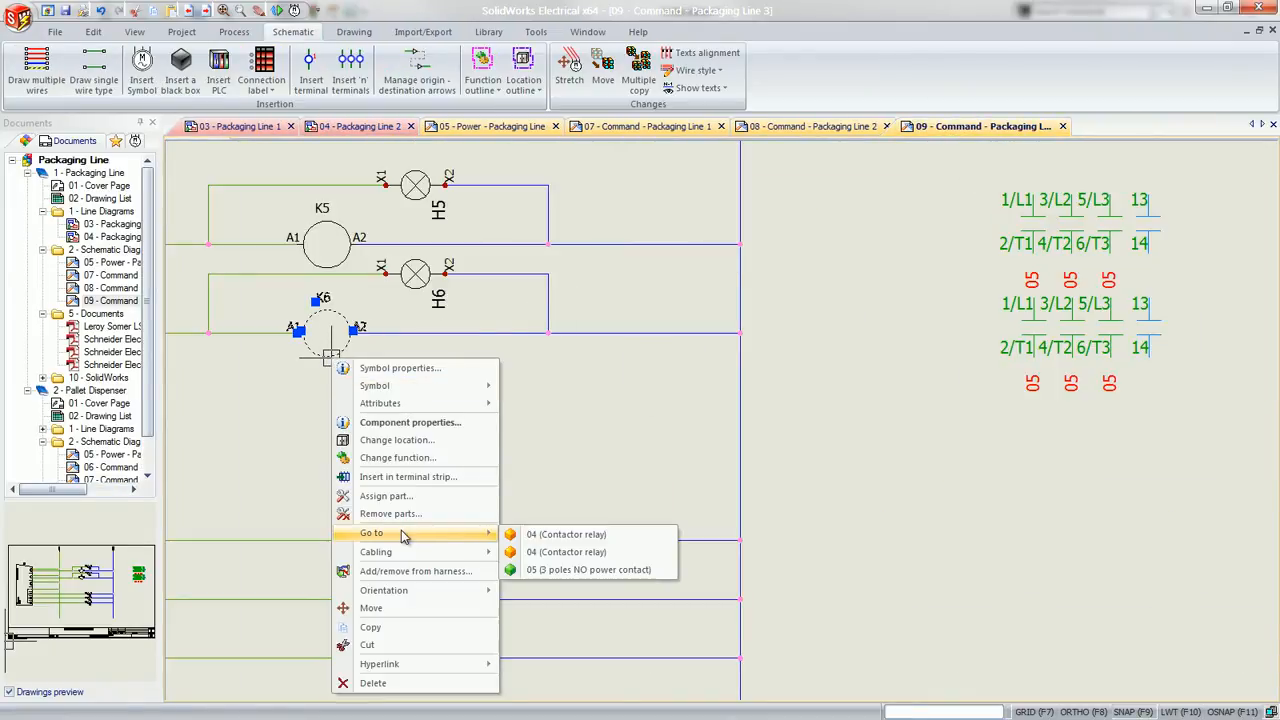
left_click(547, 571)
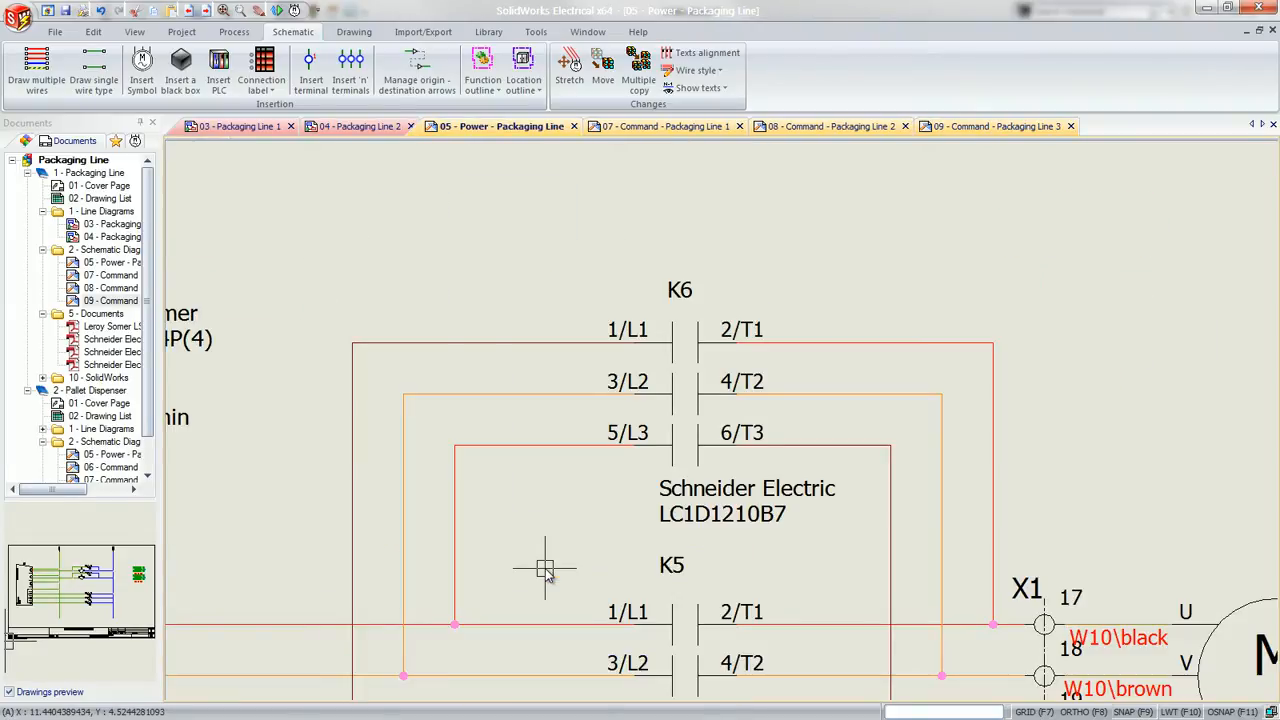
left_click(983, 127)
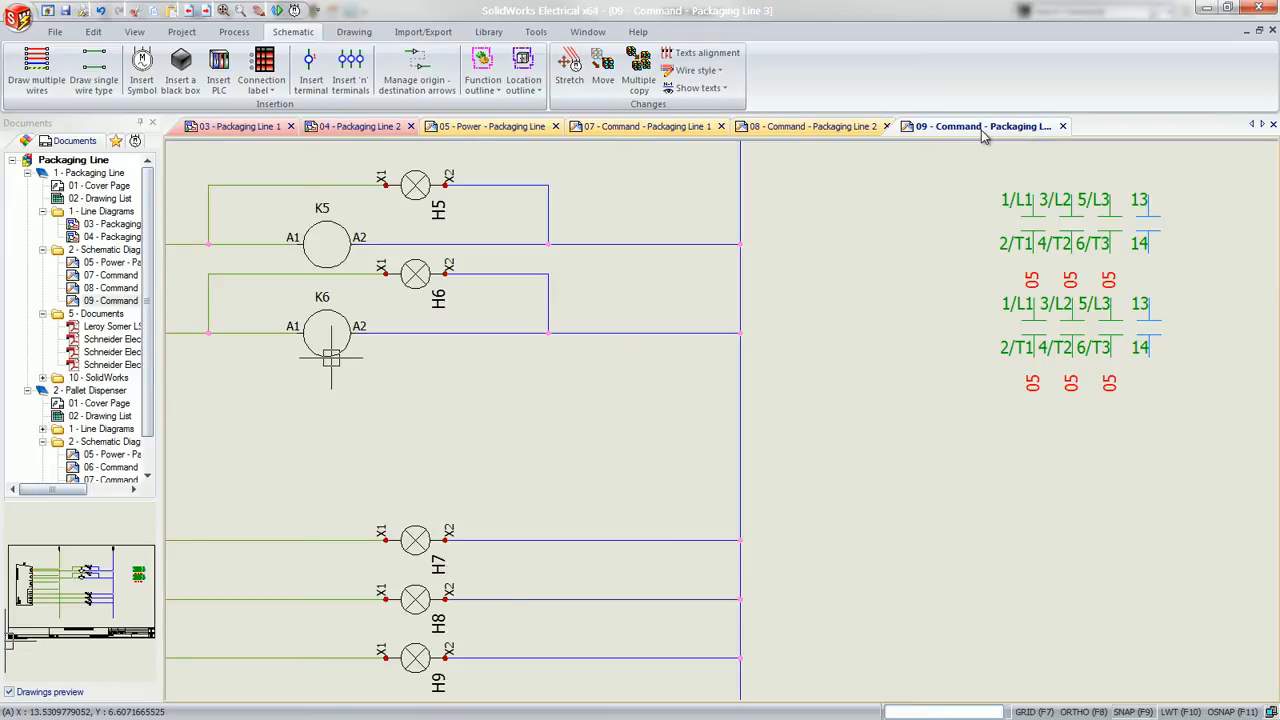
middle_click(916, 205)
middle_click(916, 205)
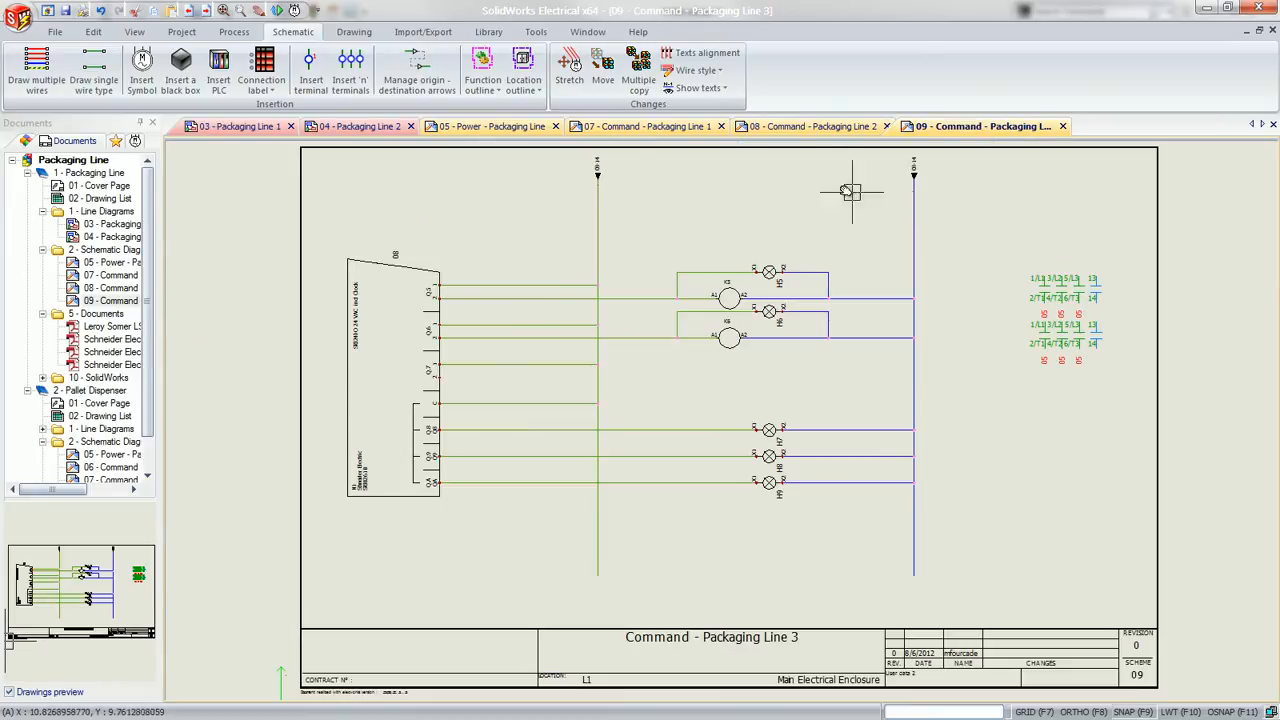
Add reports for wires by line style, bill of materials grouped by manufacturer, PLC inputs/outputs and cables grouped by reference to the project
left_click(181, 31)
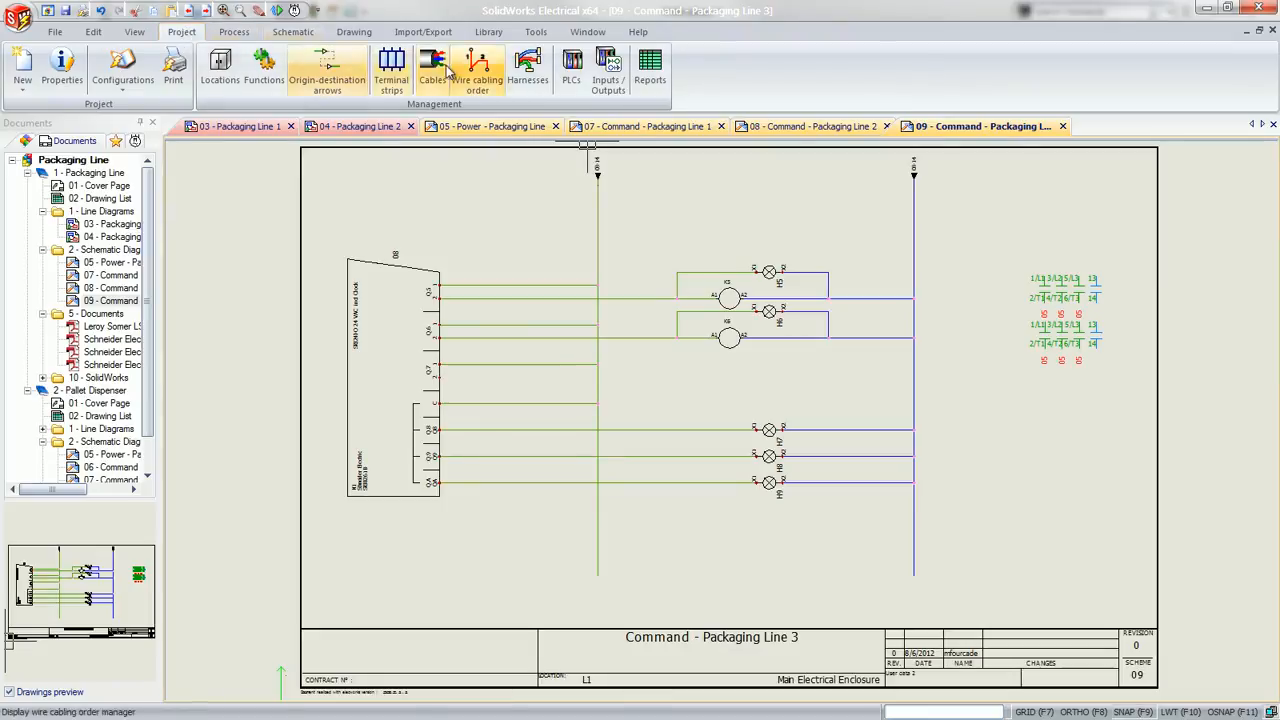
left_click(646, 86)
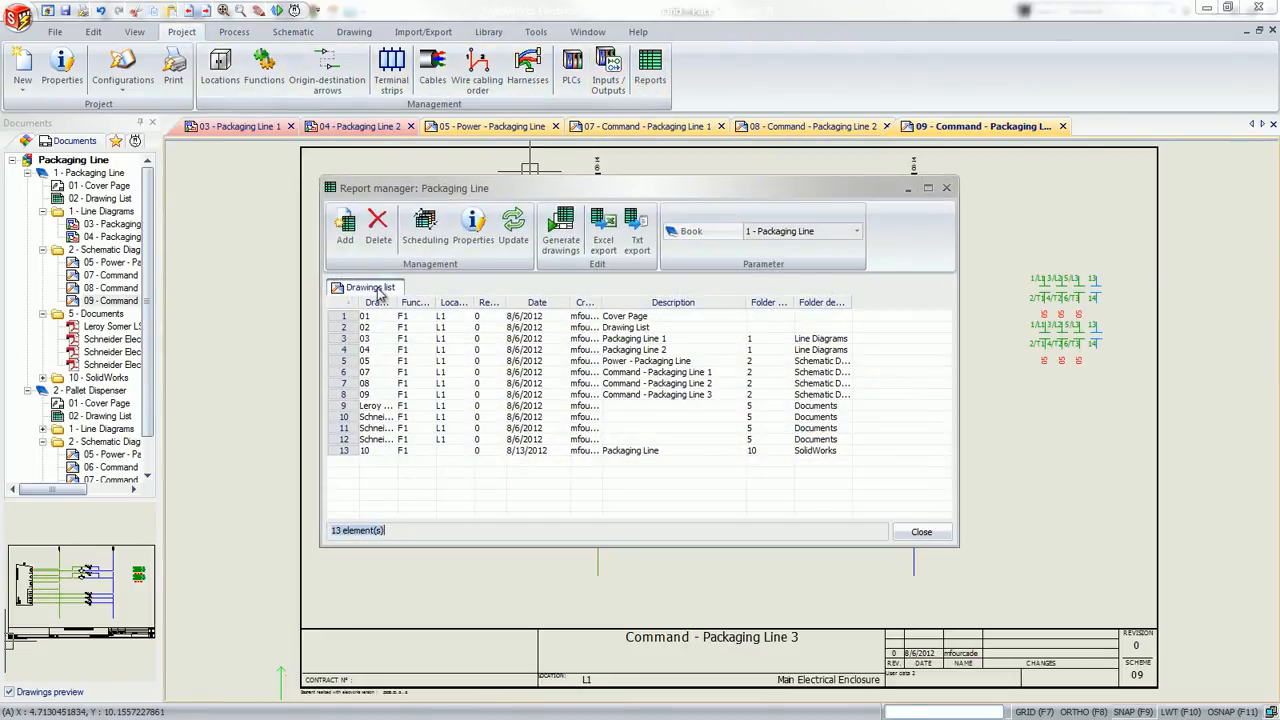
left_click(345, 228)
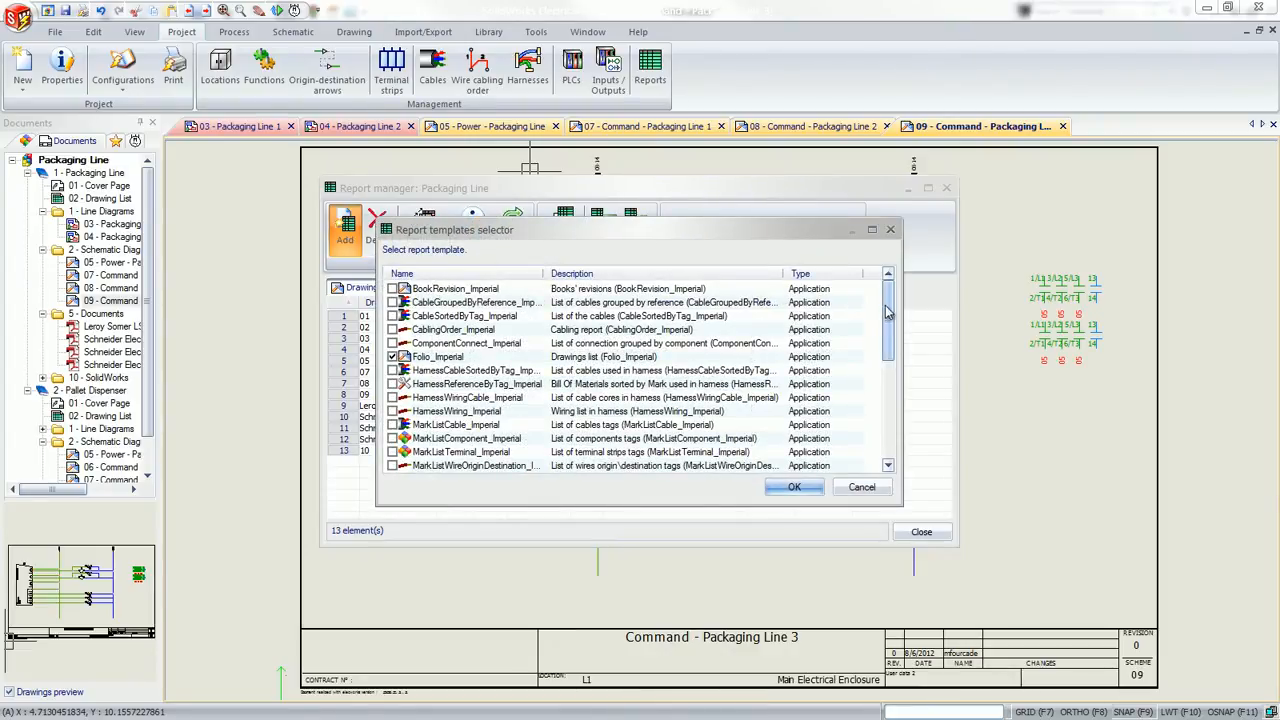
left_click_drag(885, 312, 881, 423)
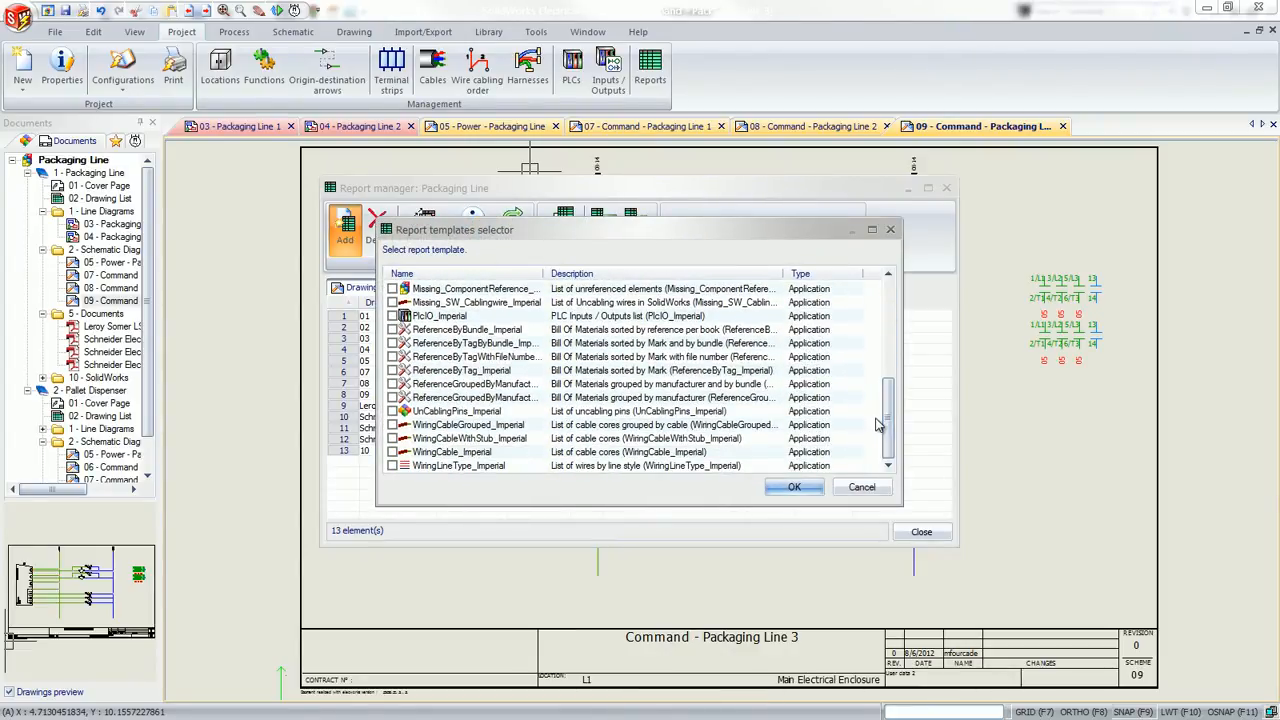
left_click(393, 466)
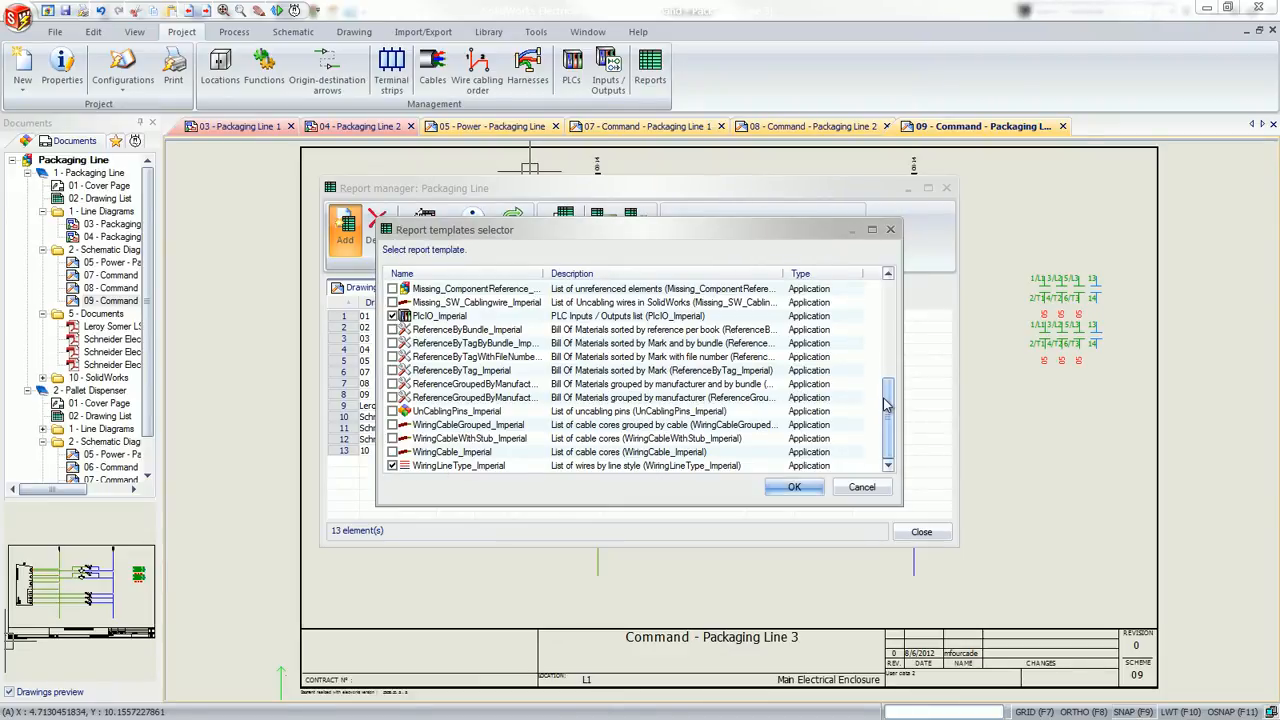
left_click_drag(887, 404, 895, 307)
left_click(393, 302)
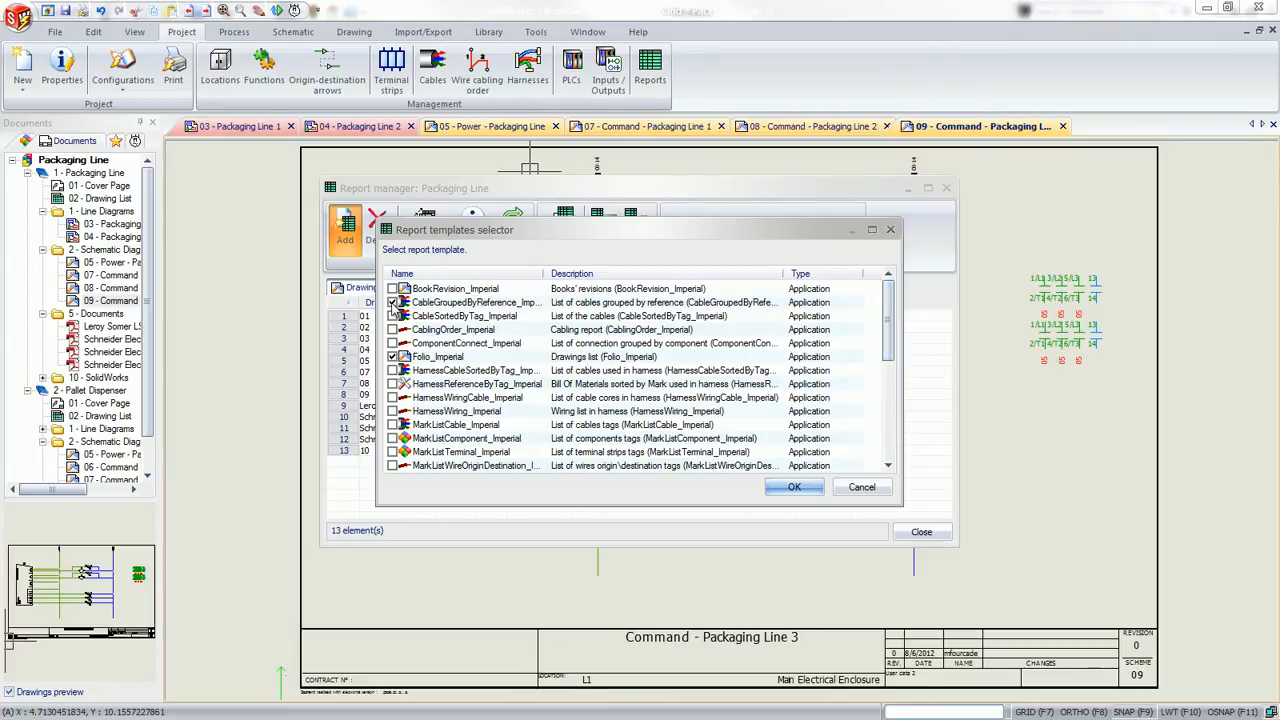
left_click(790, 488)
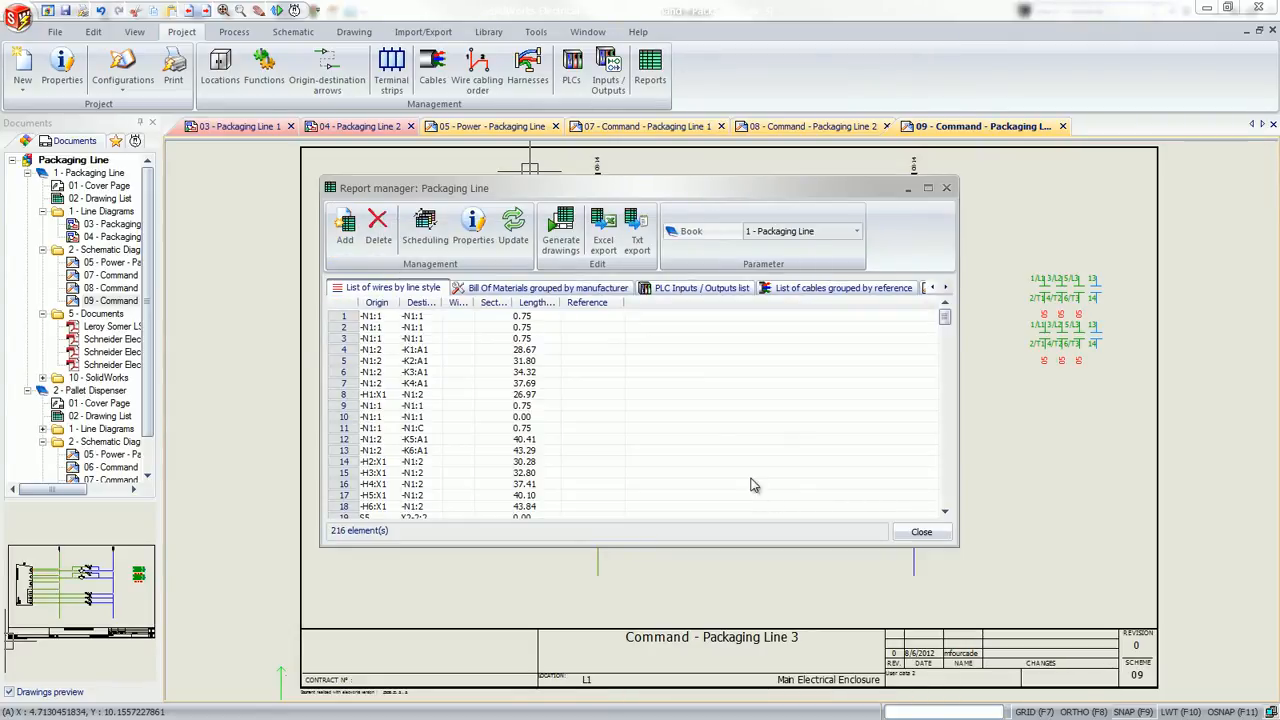
Generate report drawings in book 1 for the wire, bill of materials, PLC inputs/outputs and cable lists, and close the report manager
left_click(560, 232)
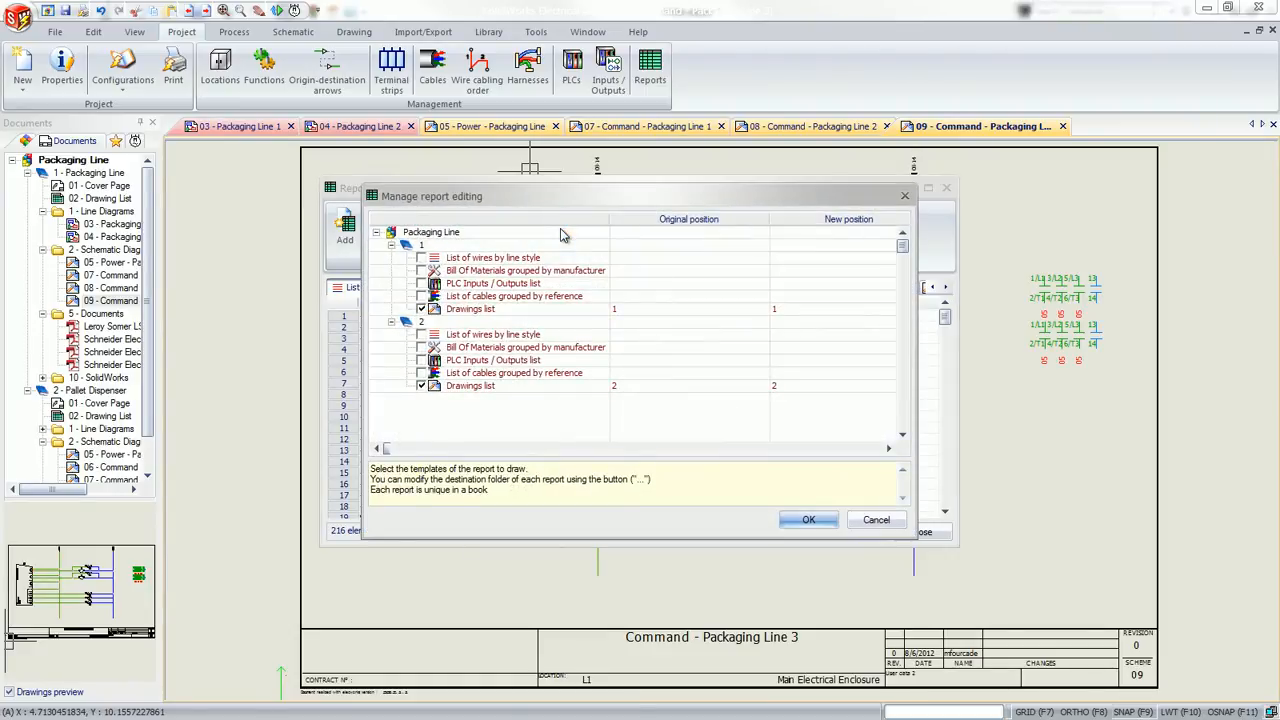
left_click(421, 257)
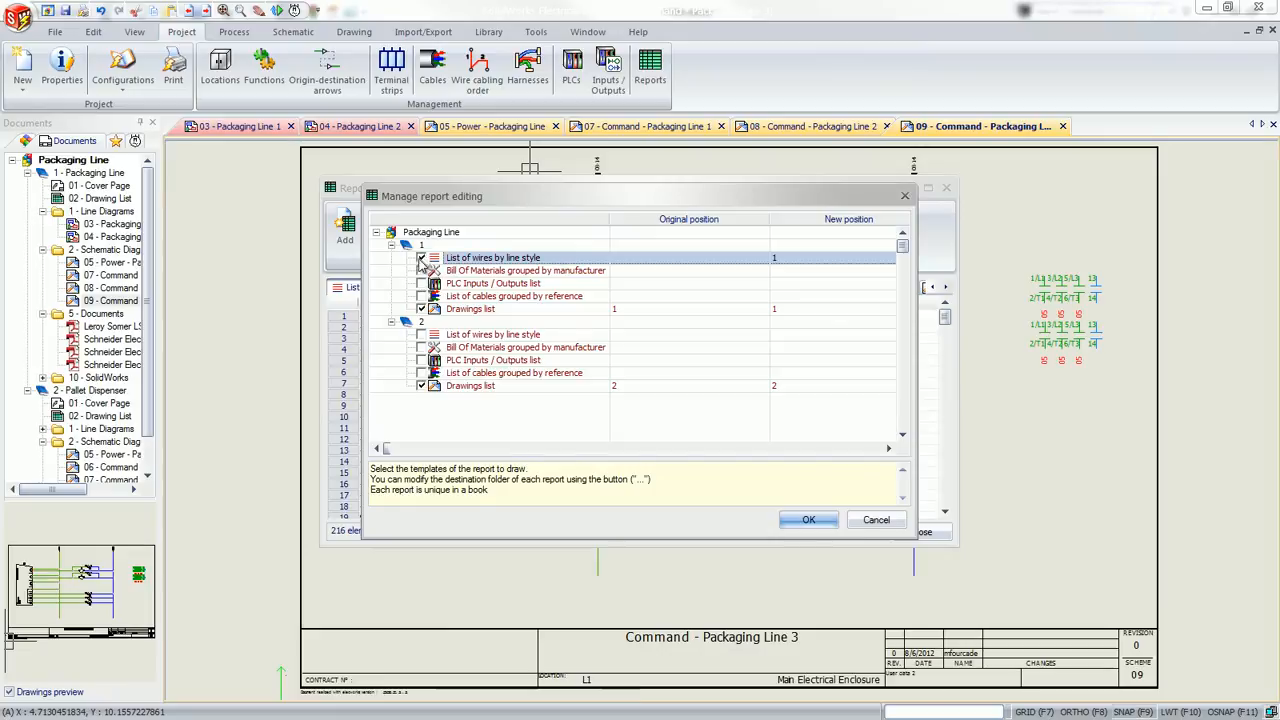
left_click(421, 270)
left_click(421, 283)
left_click(421, 296)
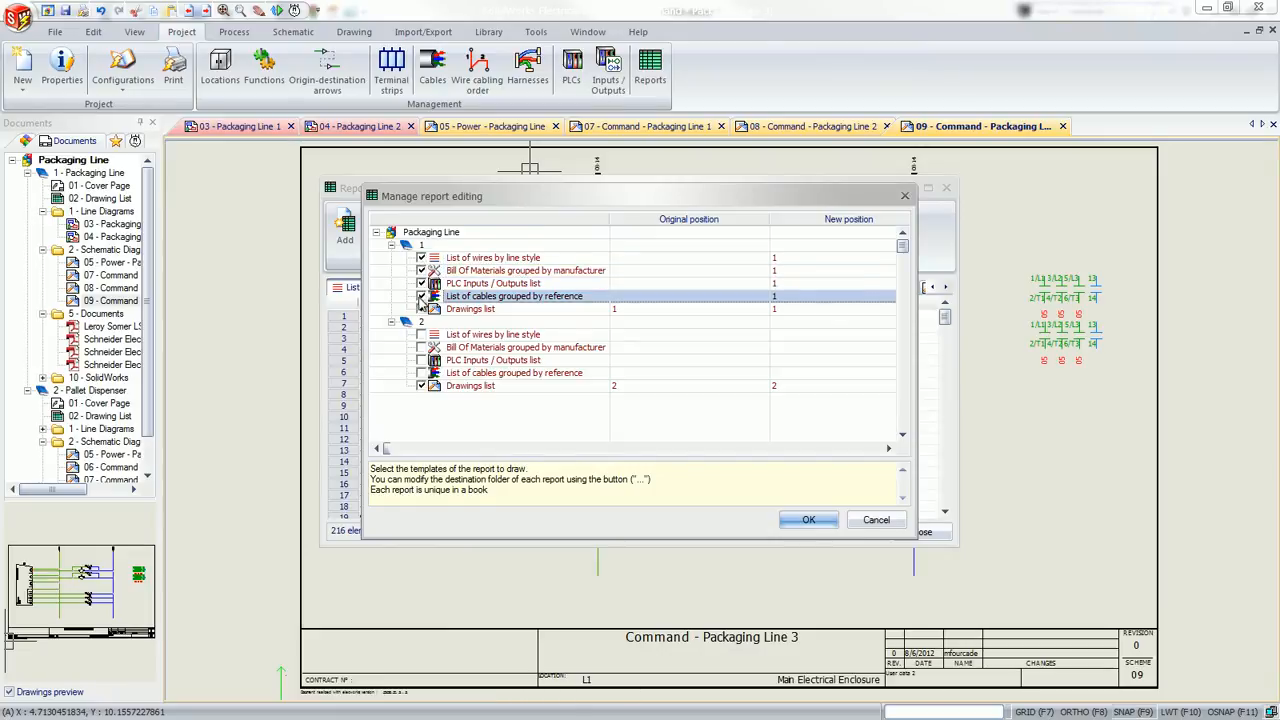
left_click(790, 528)
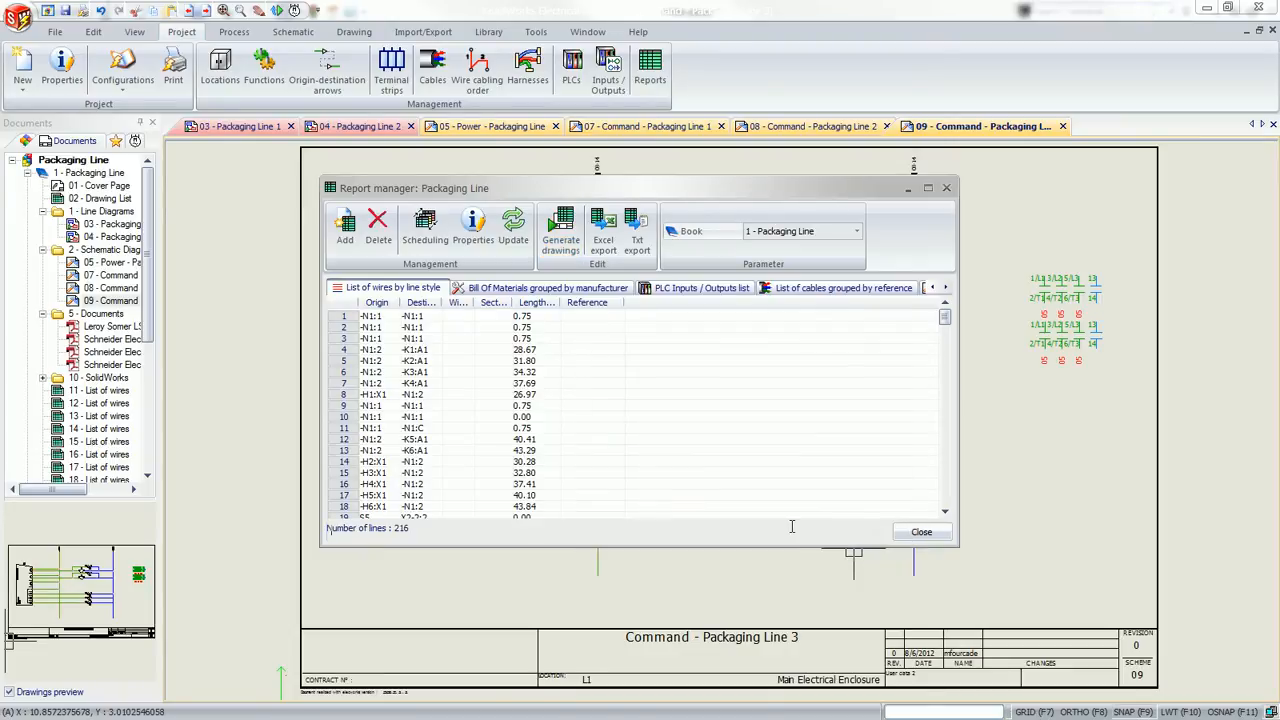
left_click(921, 531)
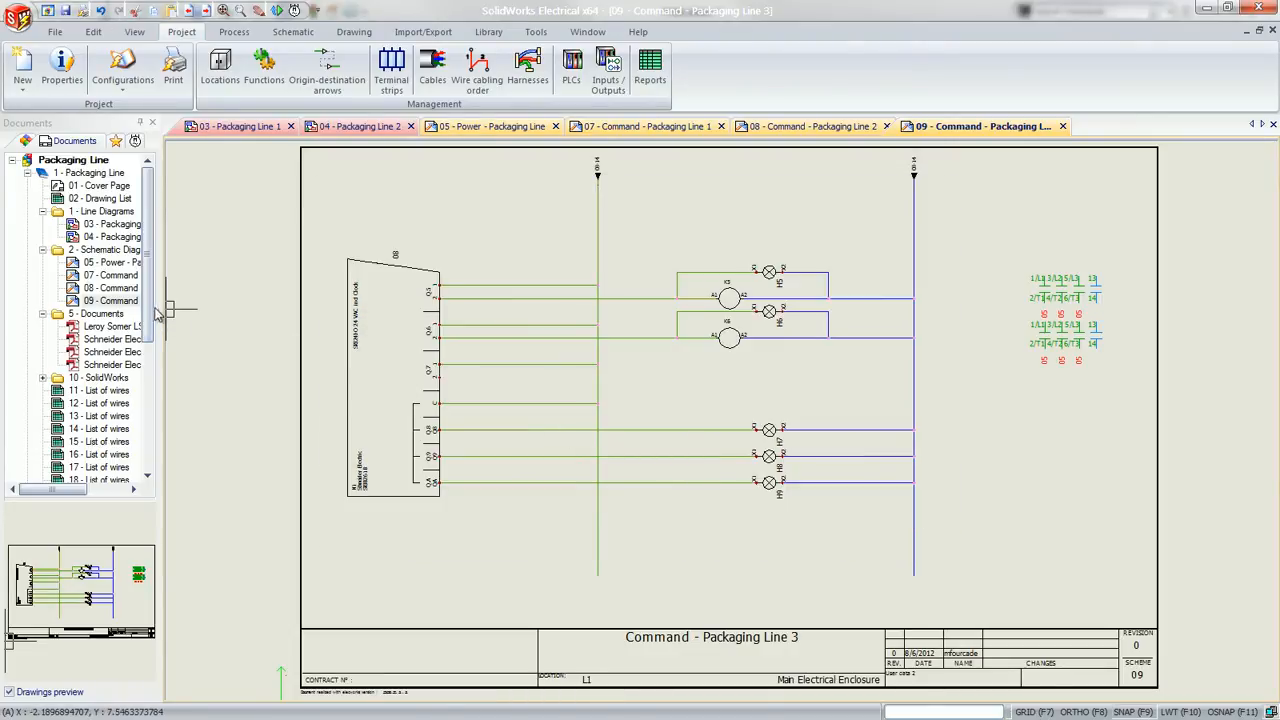
Open the generated report drawings 11 and 12 to review the lists of wires
scroll(150, 323, "down", 2)
scroll(150, 323, "down", 3)
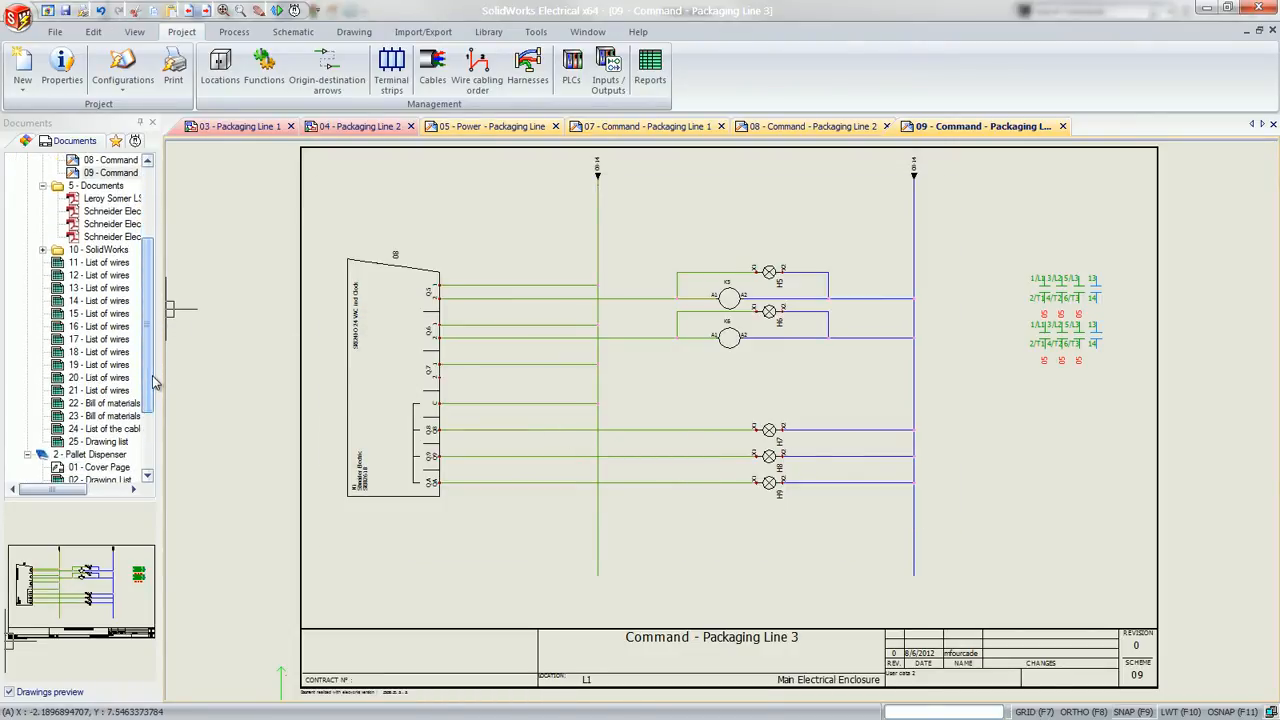
double_click(104, 263)
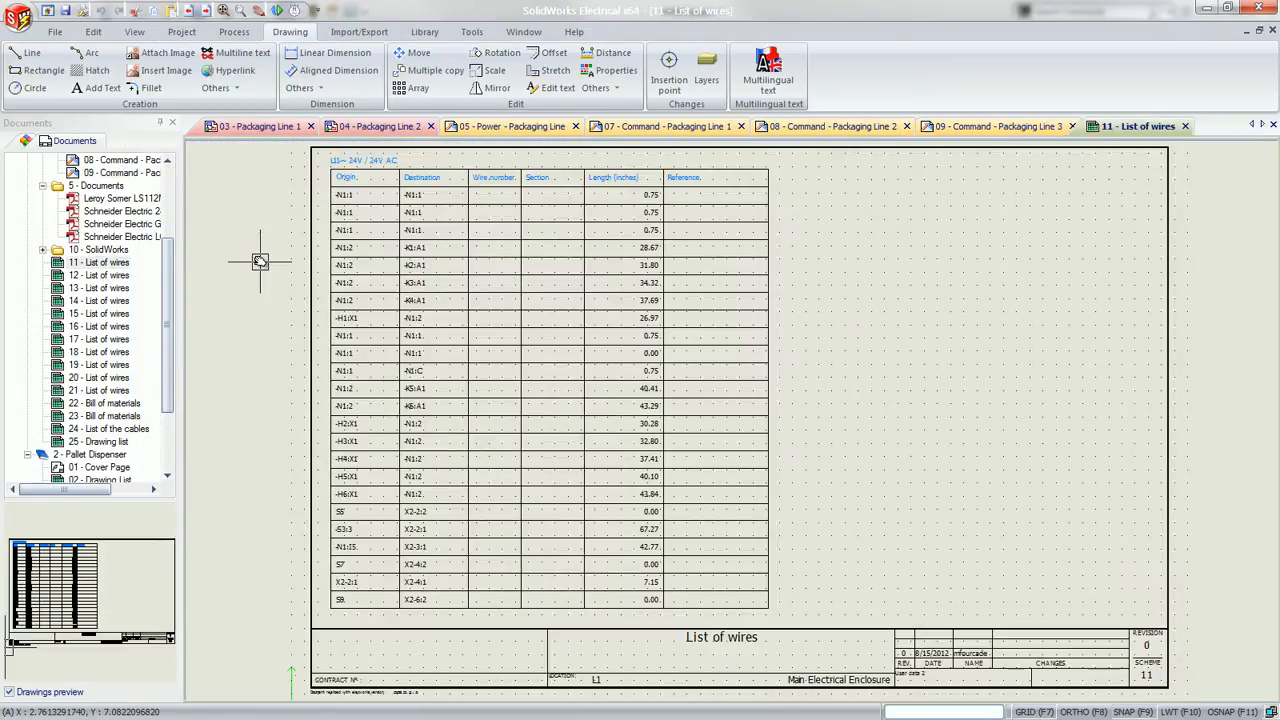
double_click(104, 275)
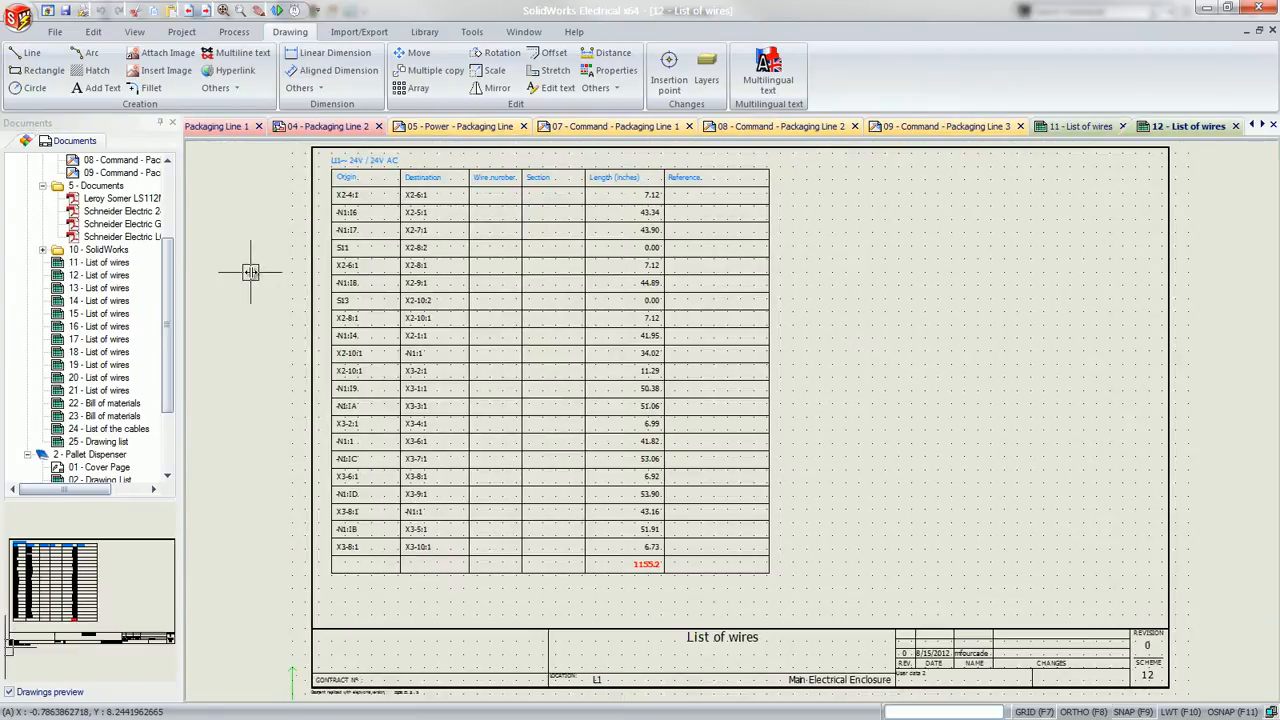
Create folder number 11 in book 1 - Packaging Line with the English description Reports
scroll(90, 300, "up", 3)
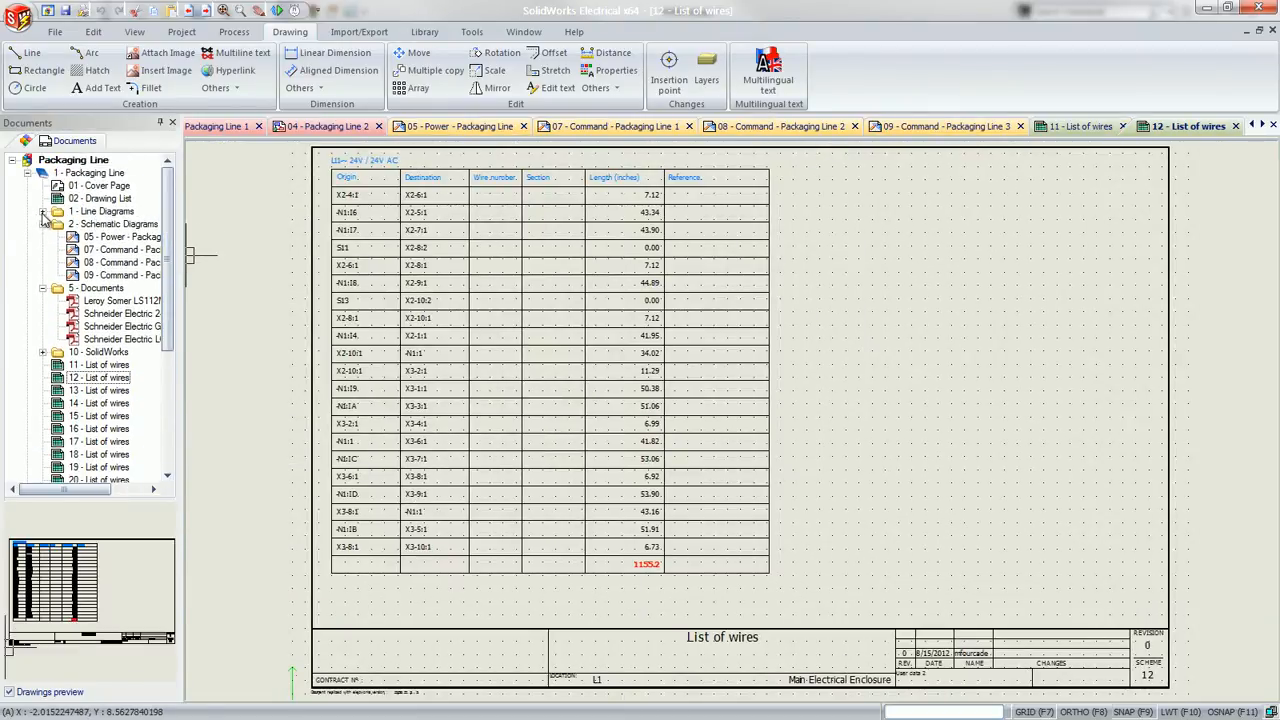
left_click(43, 224)
left_click(43, 237)
right_click(67, 175)
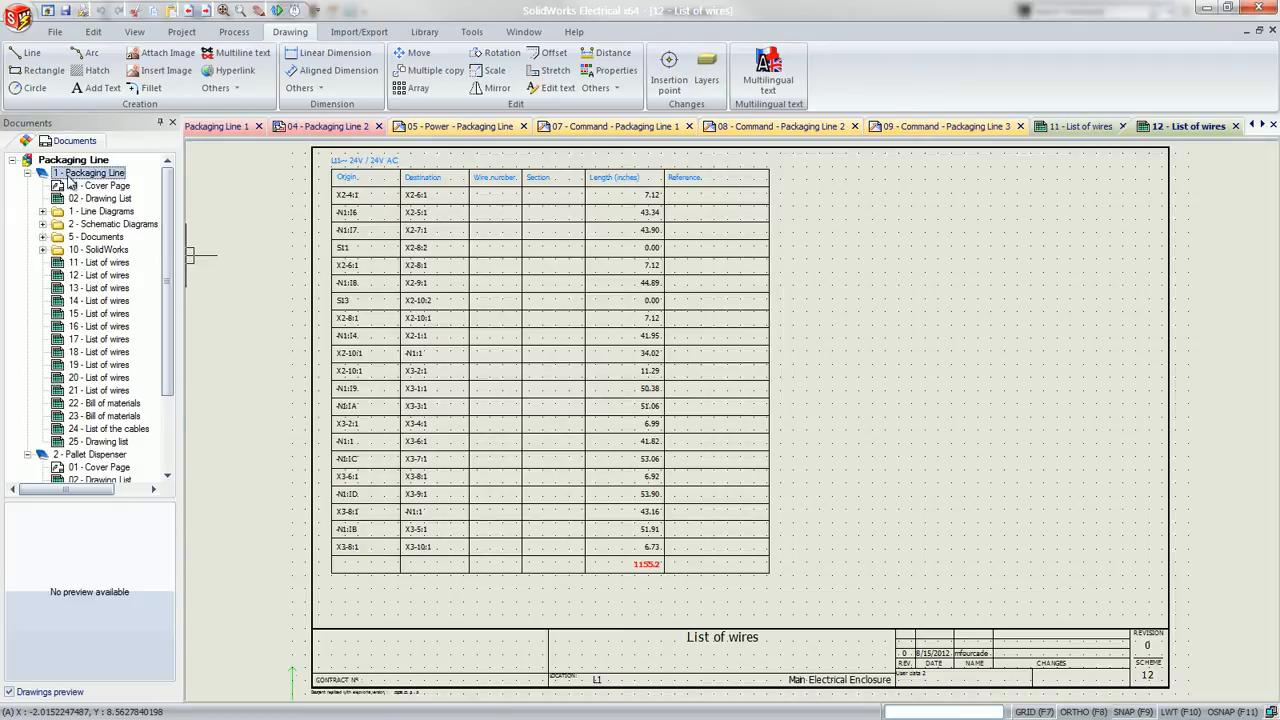
mouse_move(225, 187)
left_click(267, 189)
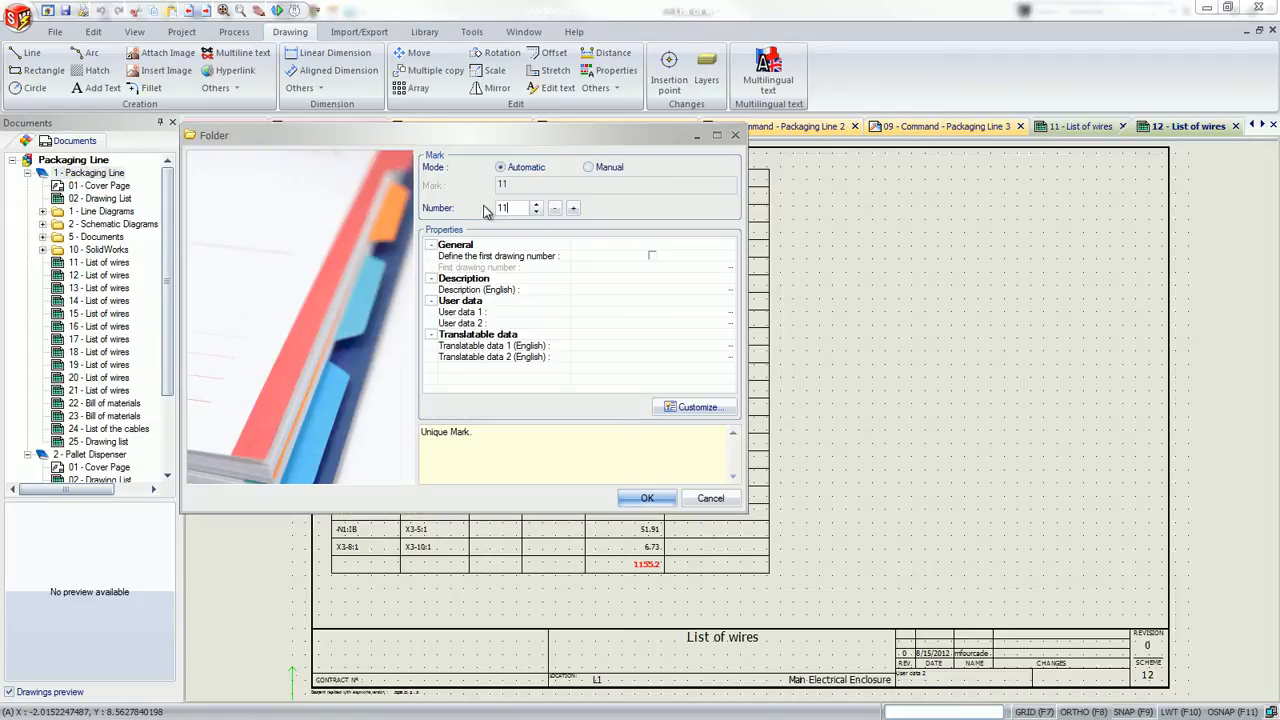
left_click(584, 289)
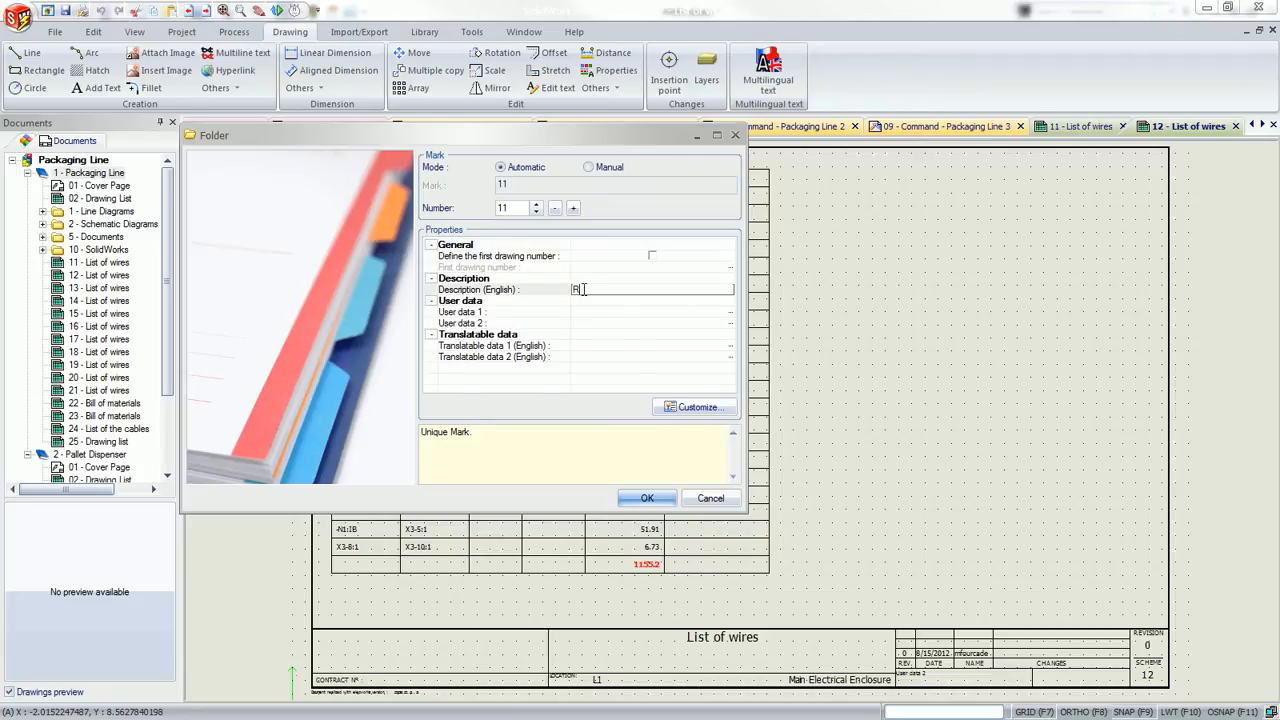
left_click(650, 499)
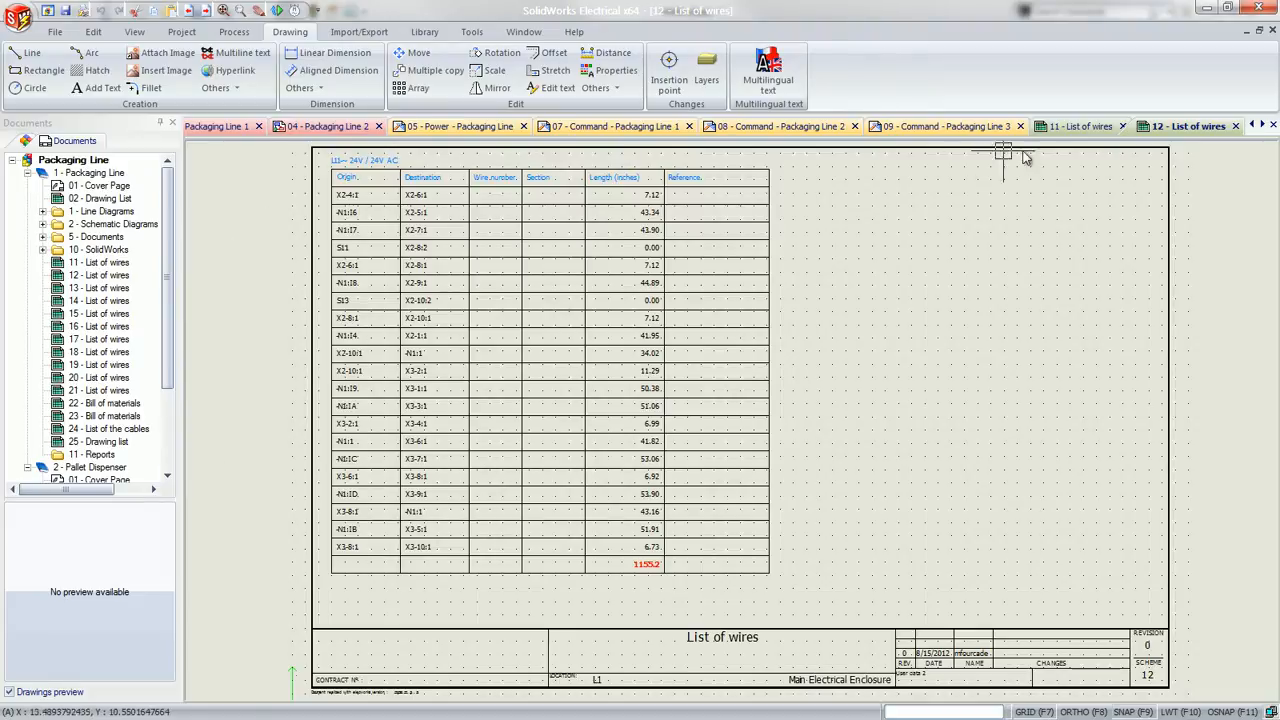
Close the two open wire lists and move report drawings 11 to 25 into the 11 - Reports folder
left_click(1122, 126)
left_click(1185, 126)
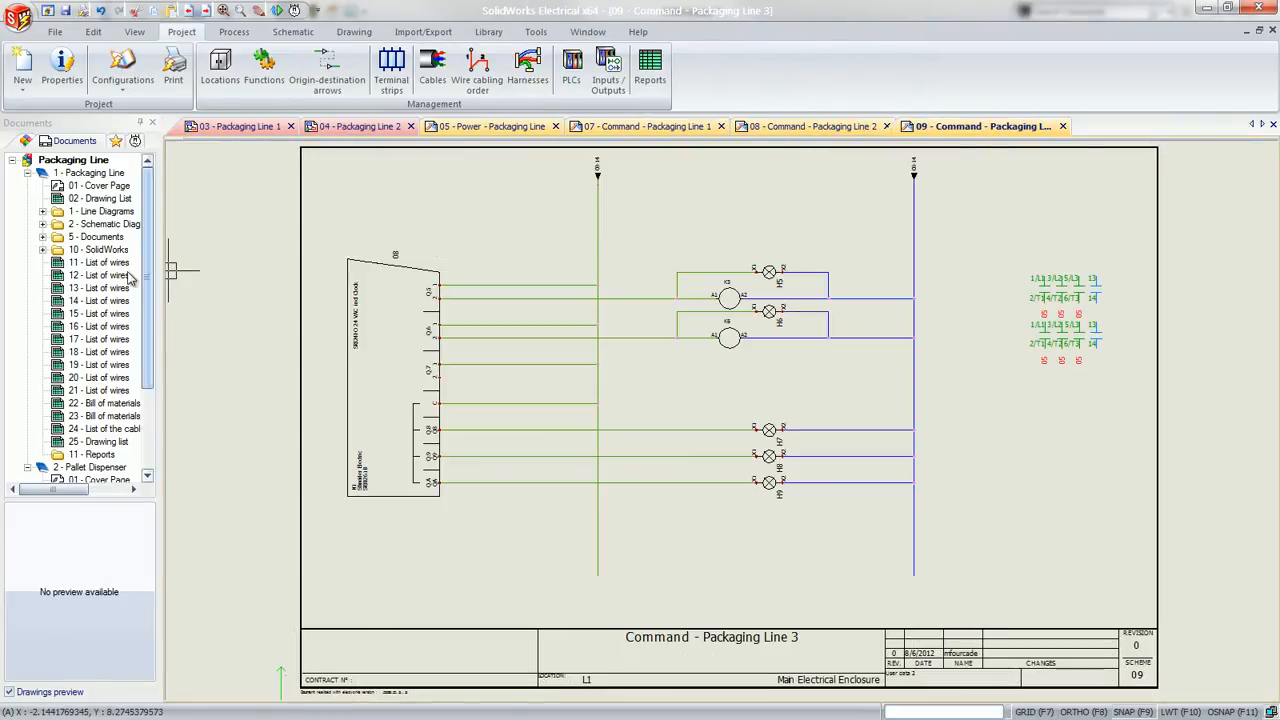
left_click(98, 262)
left_click(97, 441, "shift")
left_click_drag(95, 447, 90, 455)
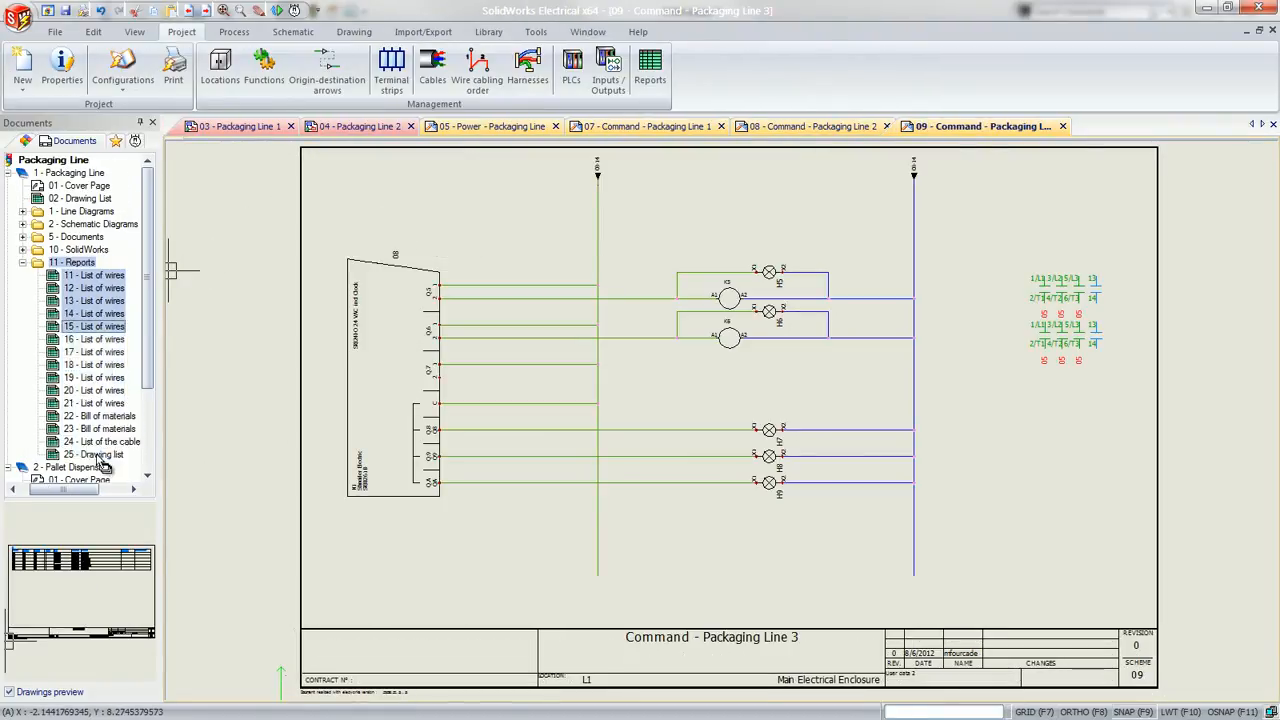
Collapse the 11 - Reports folder and the 2 - Pallet Dispenser book, and switch to the SolidWorks cabinet assembly
left_click(23, 262)
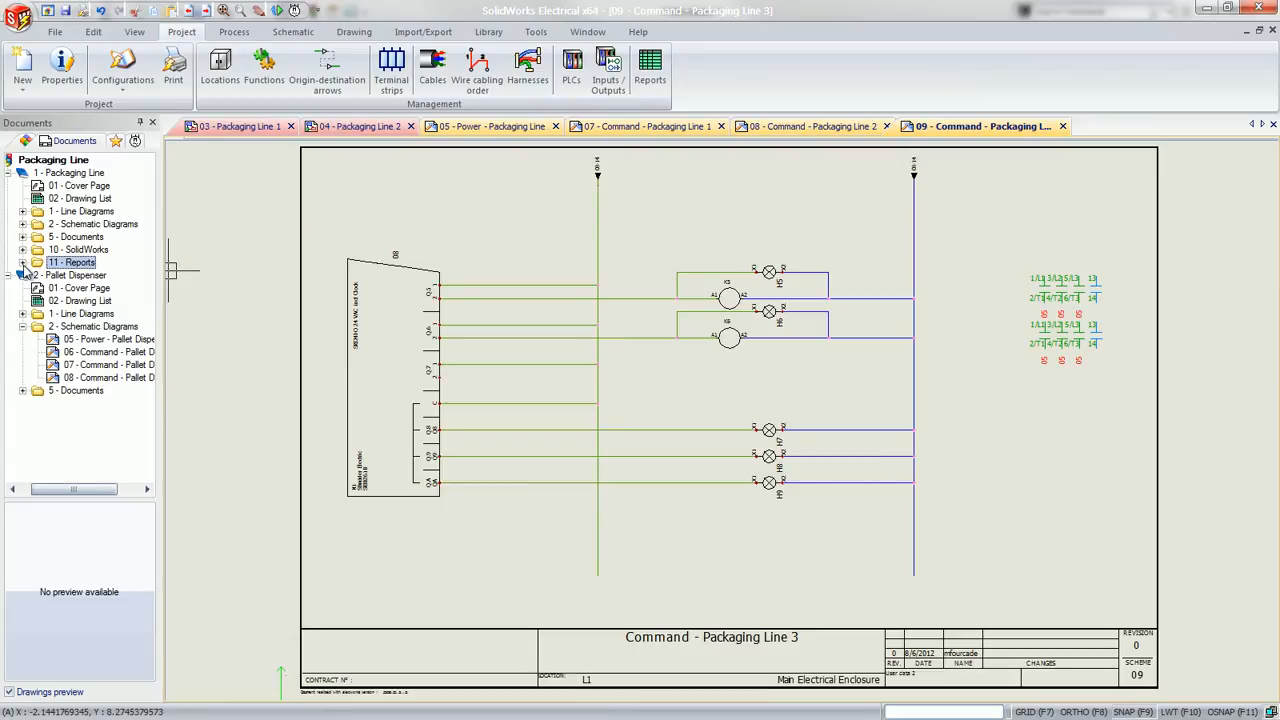
left_click(22, 275)
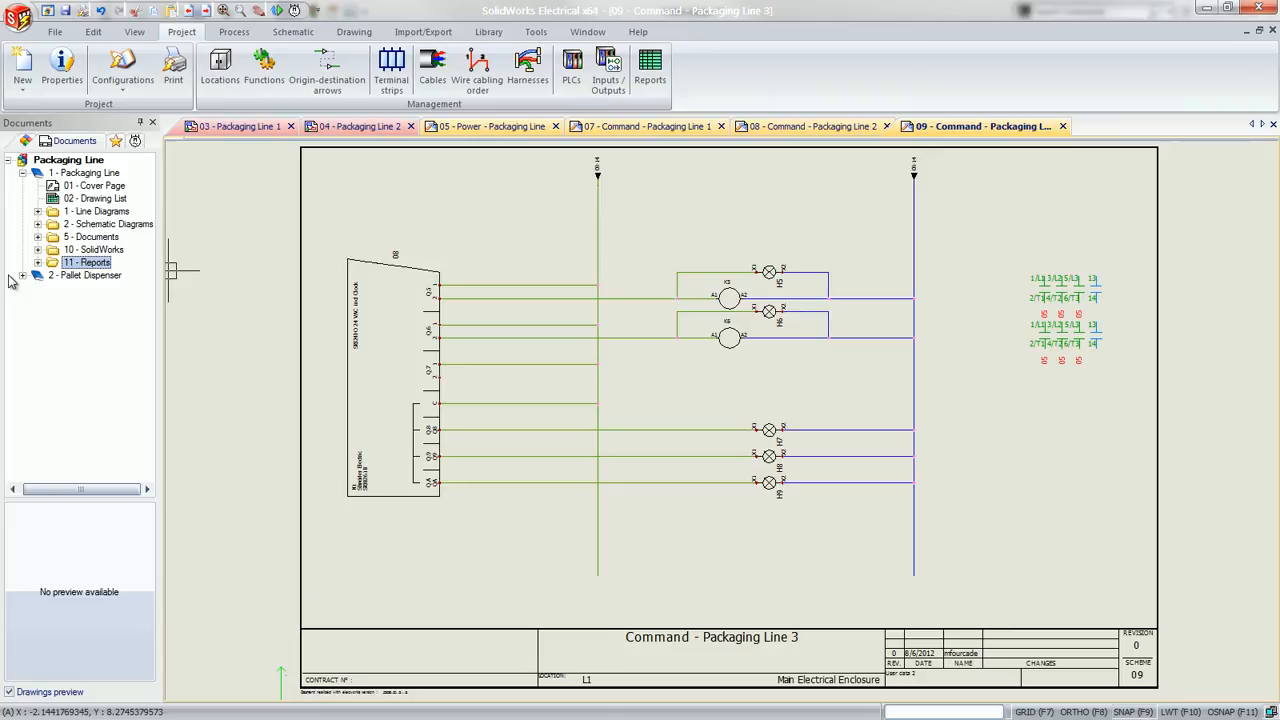
key("super+Tab")
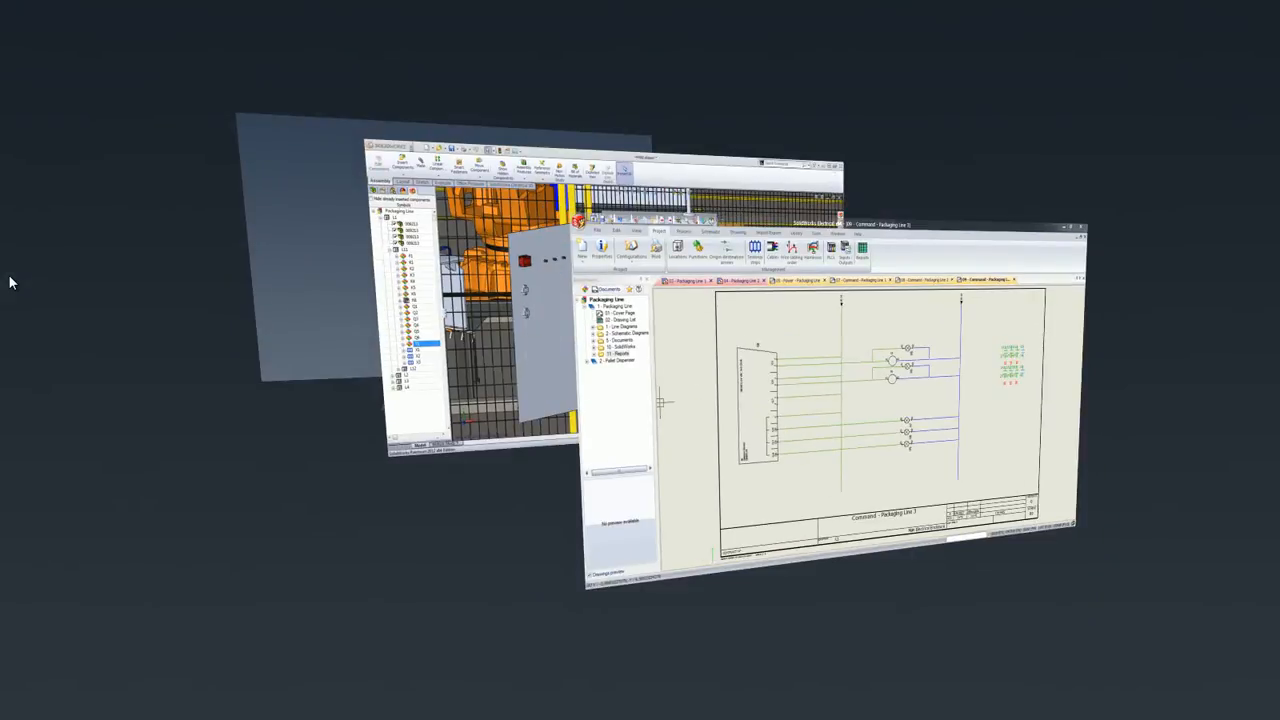
key("super+Tab")
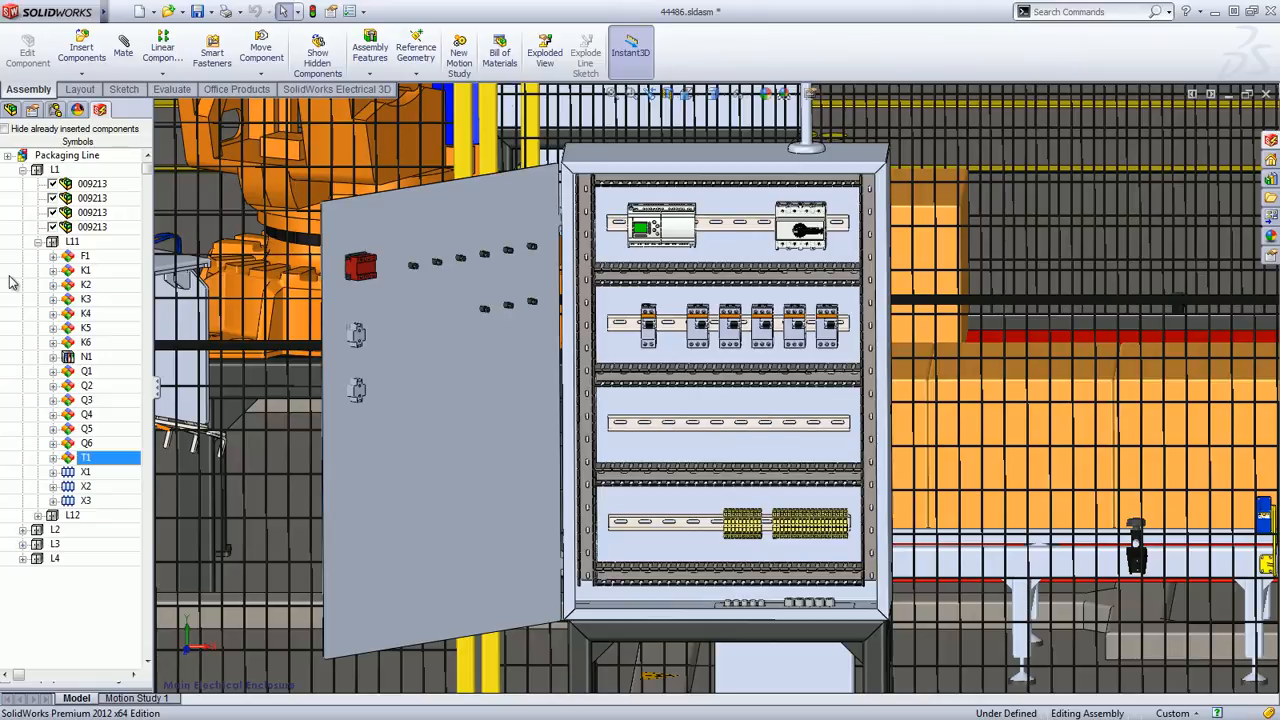
Associate part 24494 of Q6 with the existing leftmost breaker on the cabinet's second rail
left_click(86, 444)
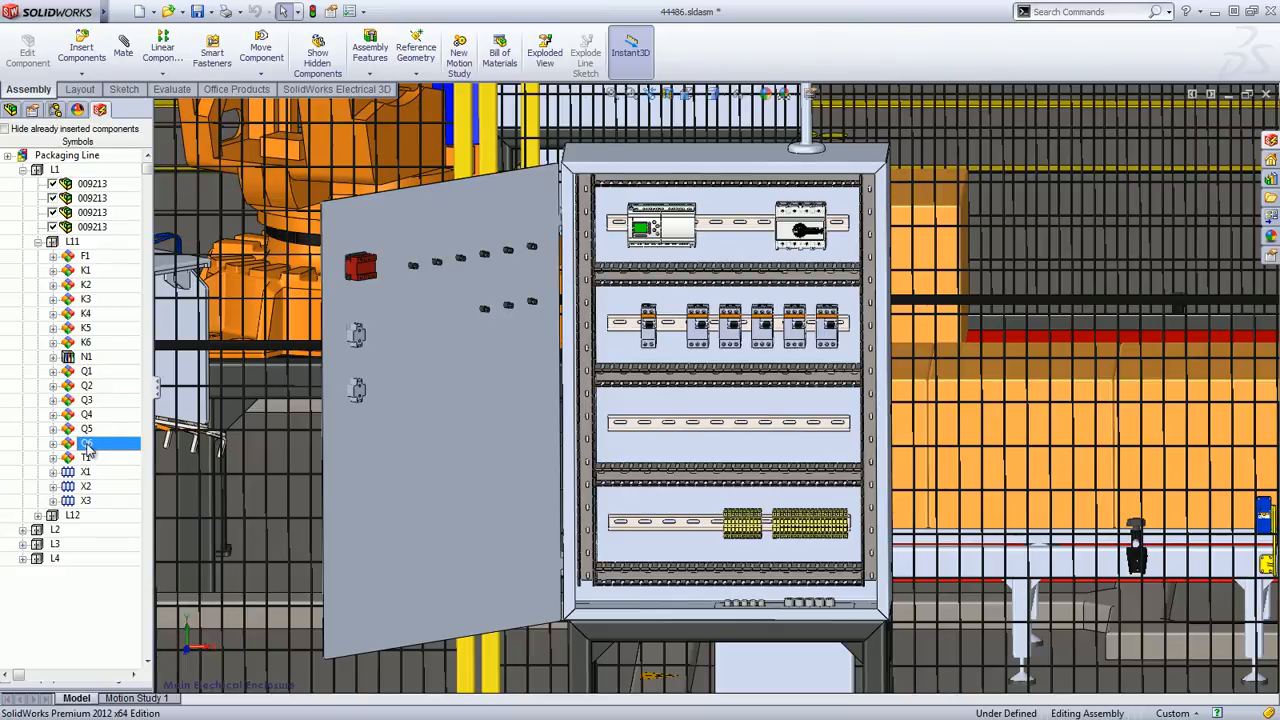
left_click(54, 444)
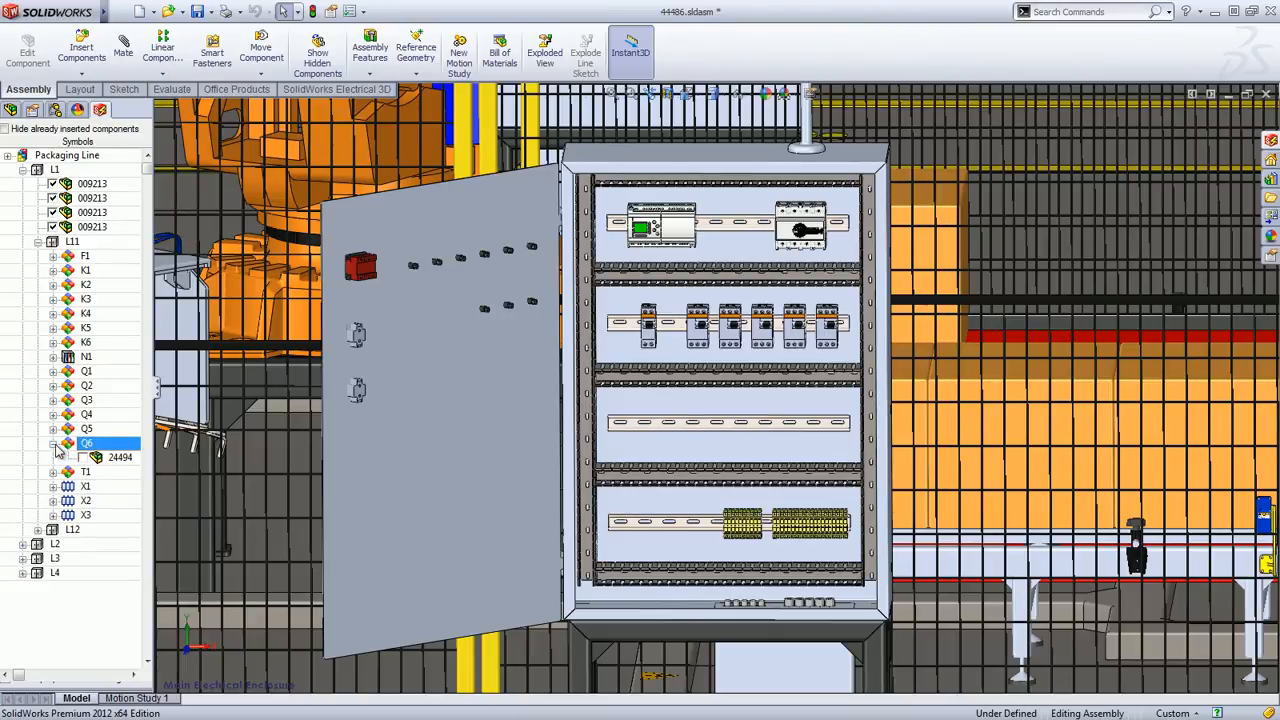
right_click(106, 458)
left_click(135, 507)
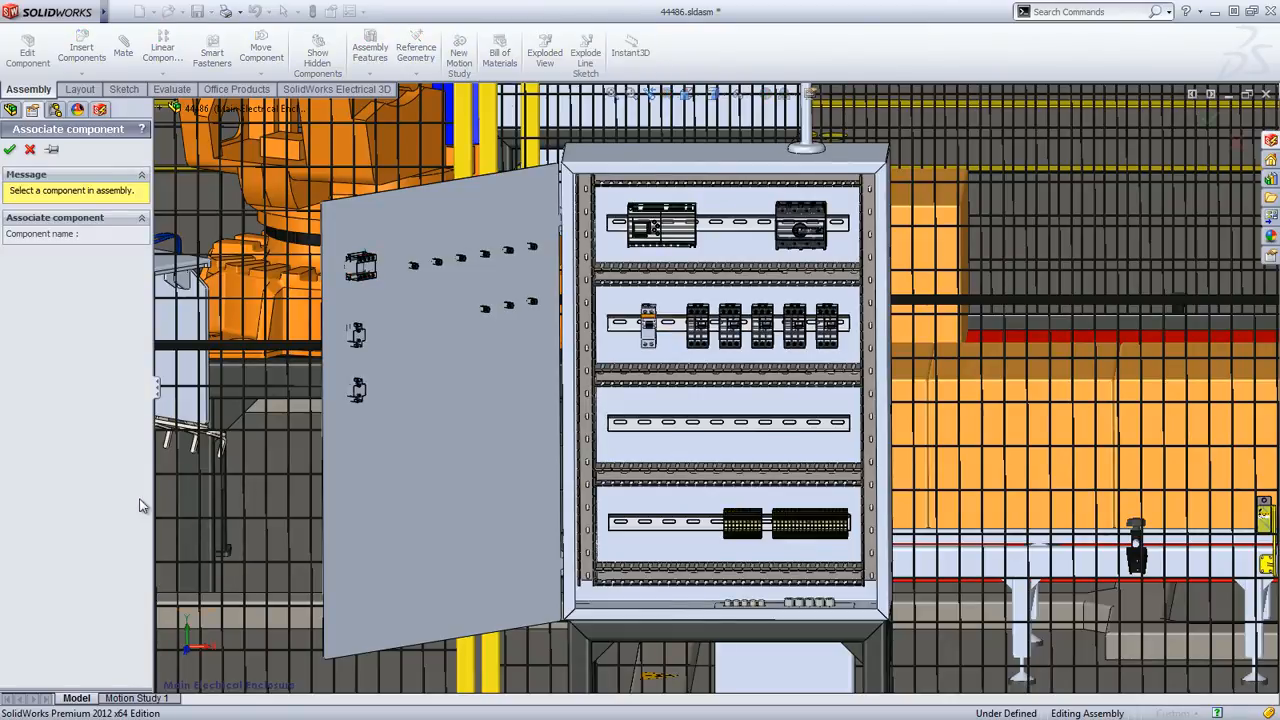
left_click(648, 328)
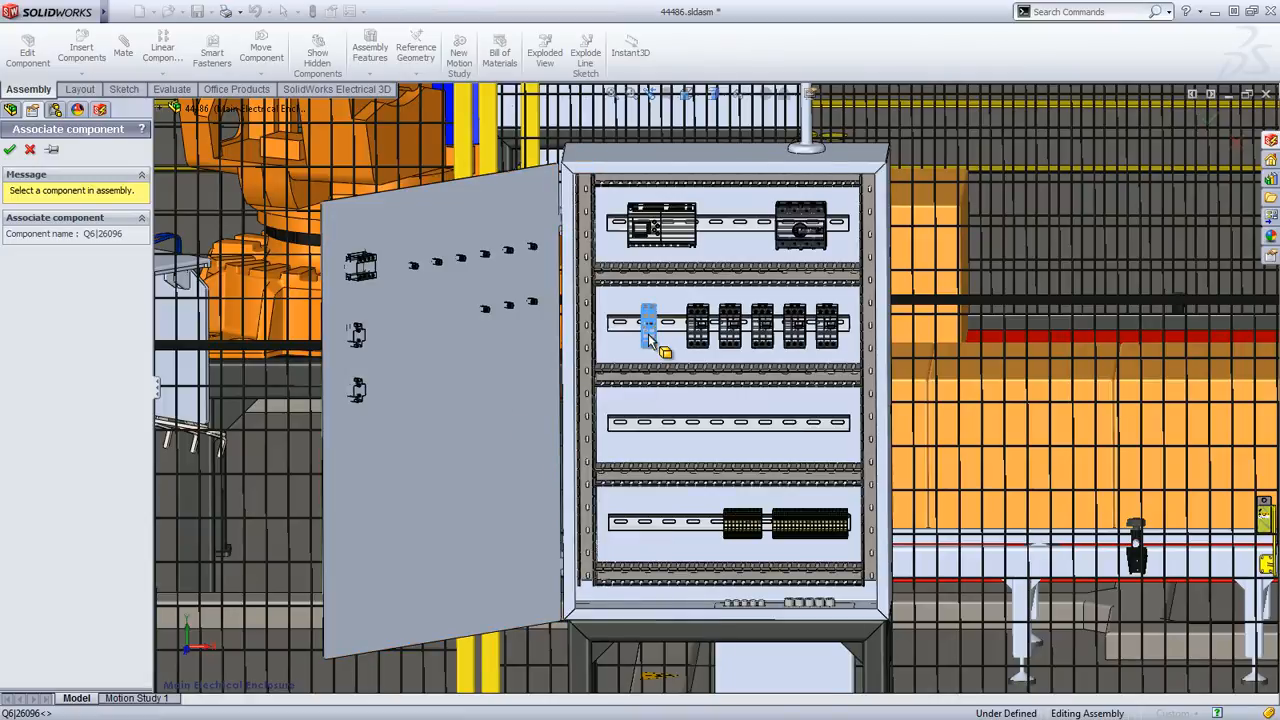
left_click(10, 149)
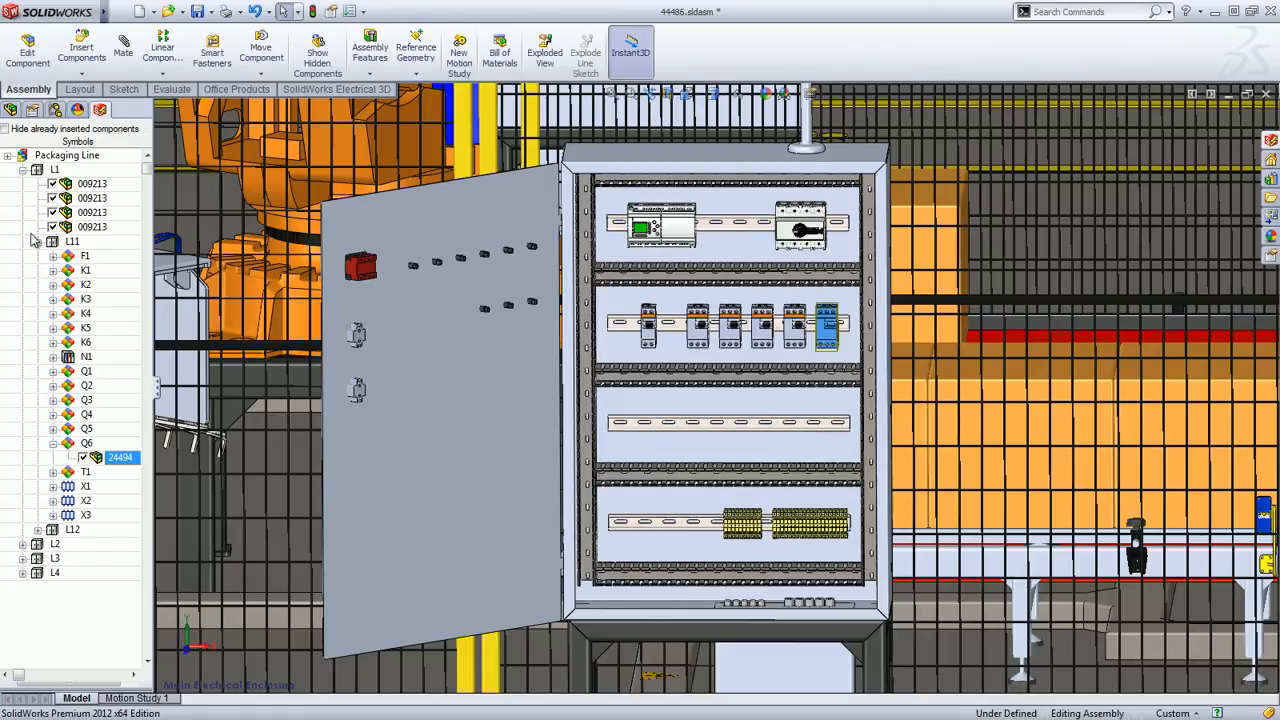
left_click(53, 444)
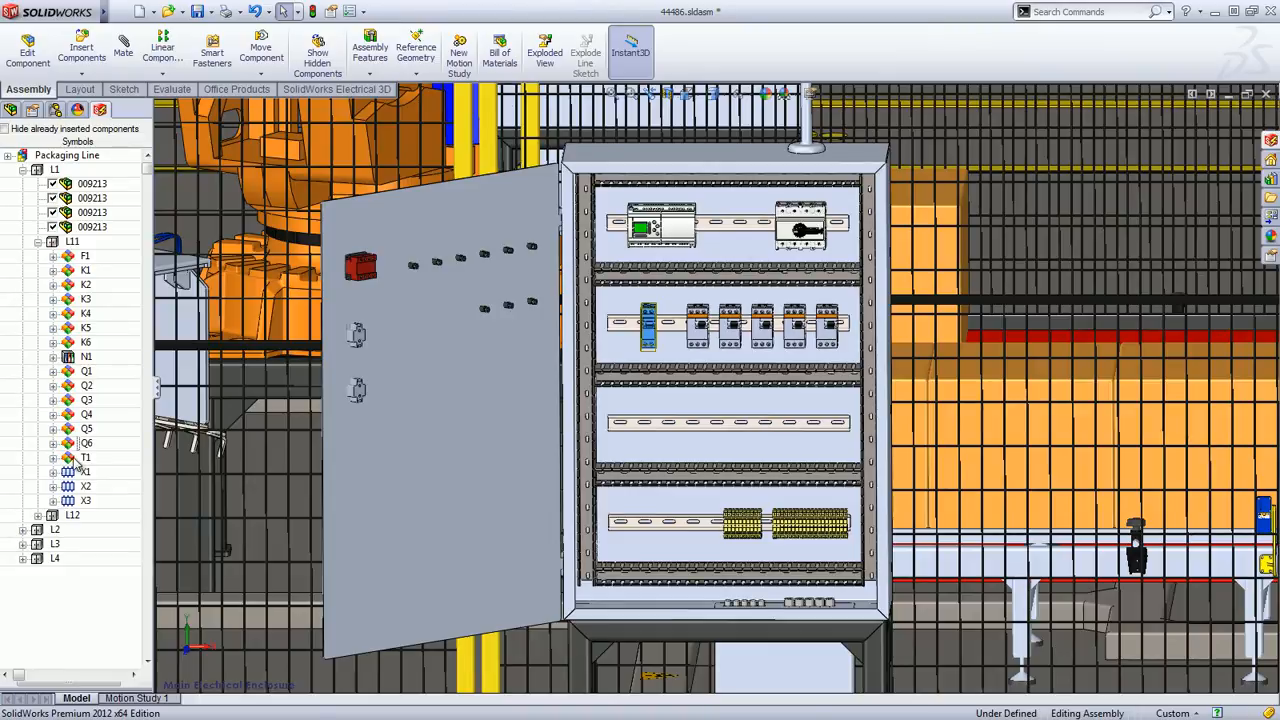
Insert component T1 near the left end of the cabinet's third rail
right_click(84, 458)
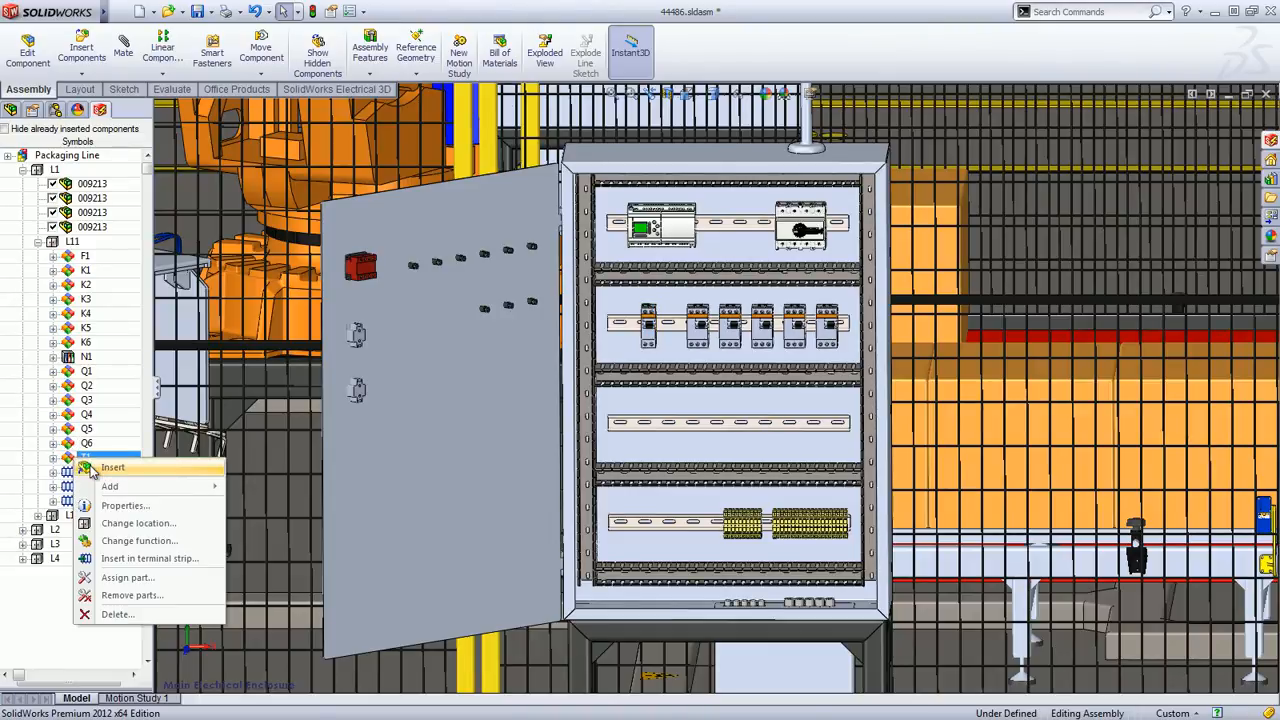
left_click(91, 468)
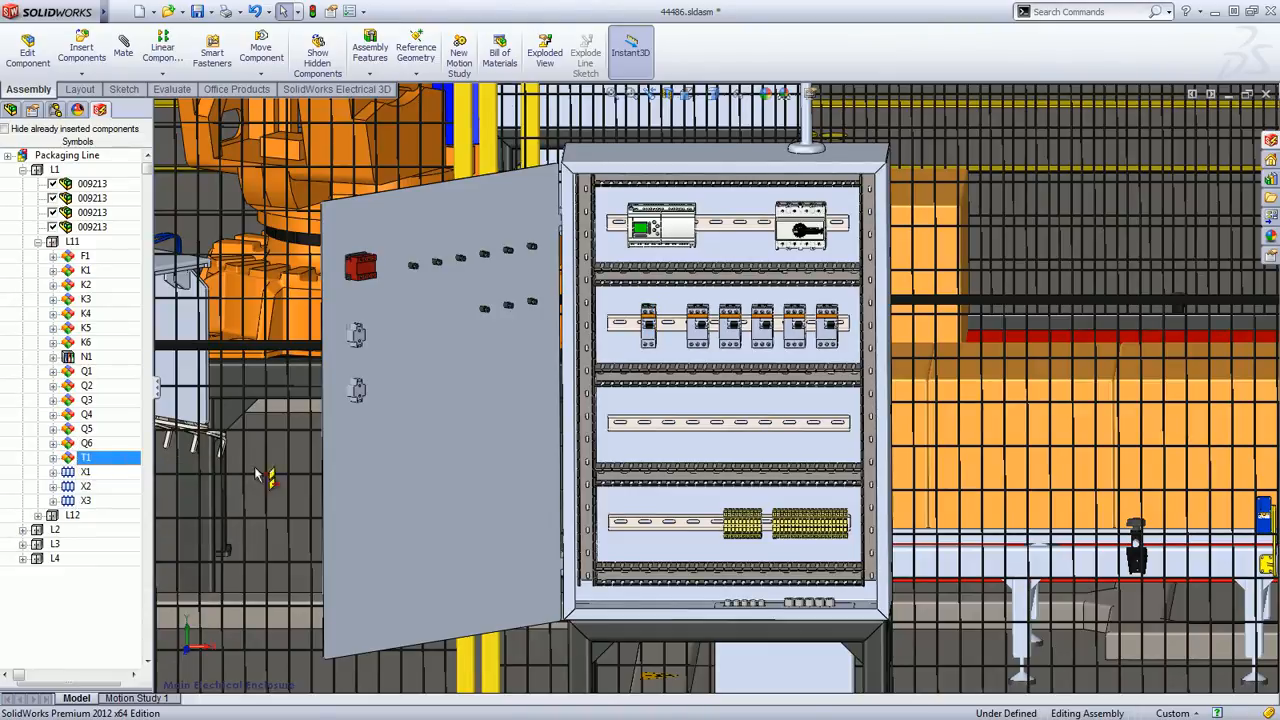
left_click(630, 428)
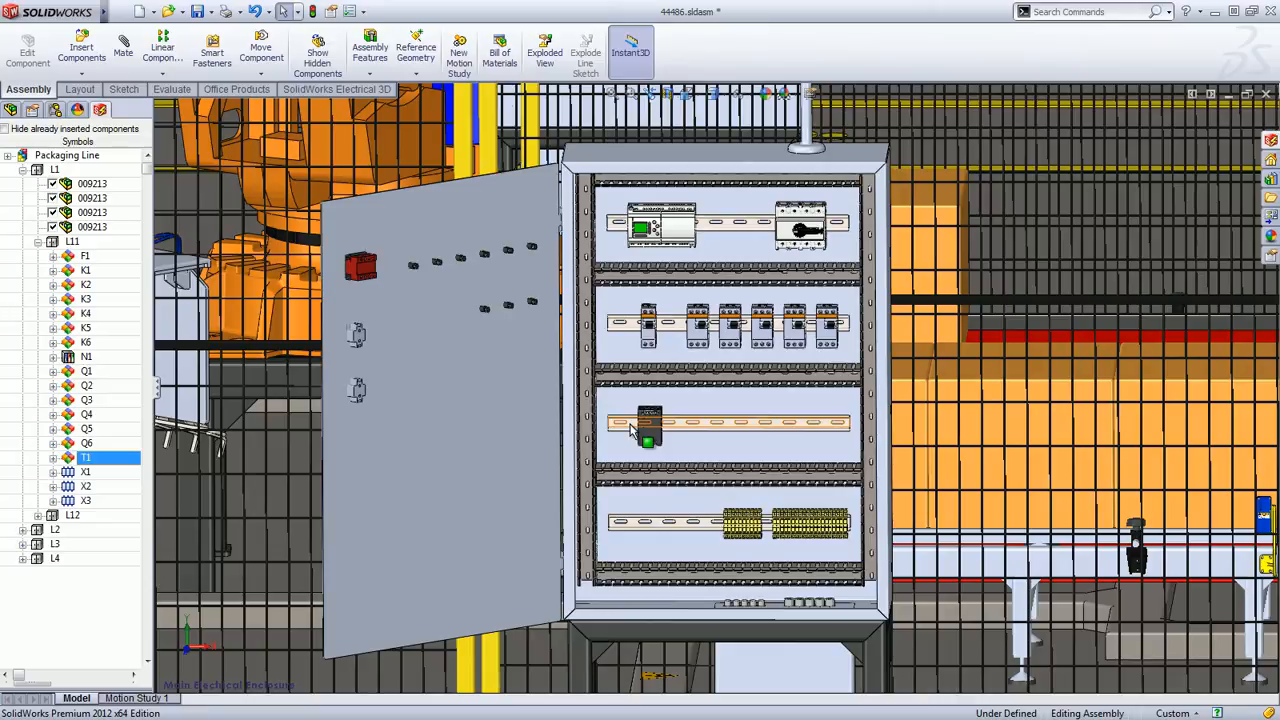
Insert contactors K1 to K6 together on the third rail beside T1, running to the right with 14 mm spacing
left_click(85, 270)
left_click(92, 342, "shift")
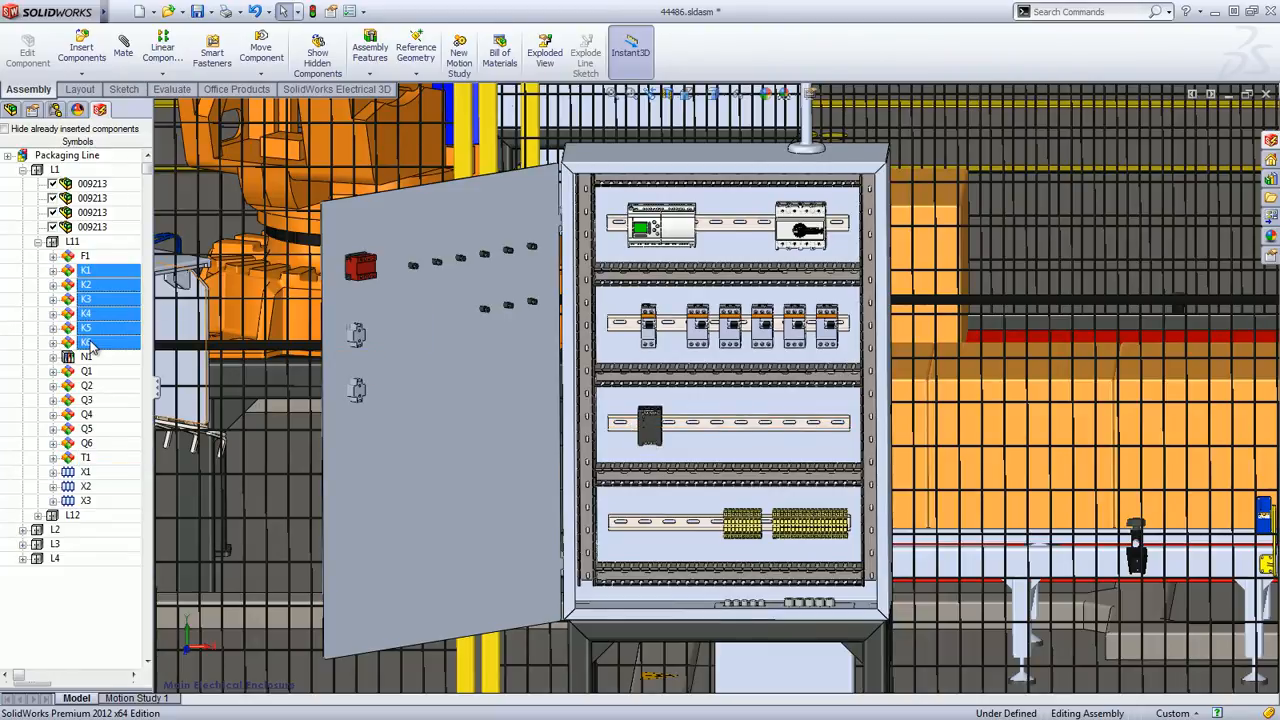
right_click(92, 342)
left_click(105, 352)
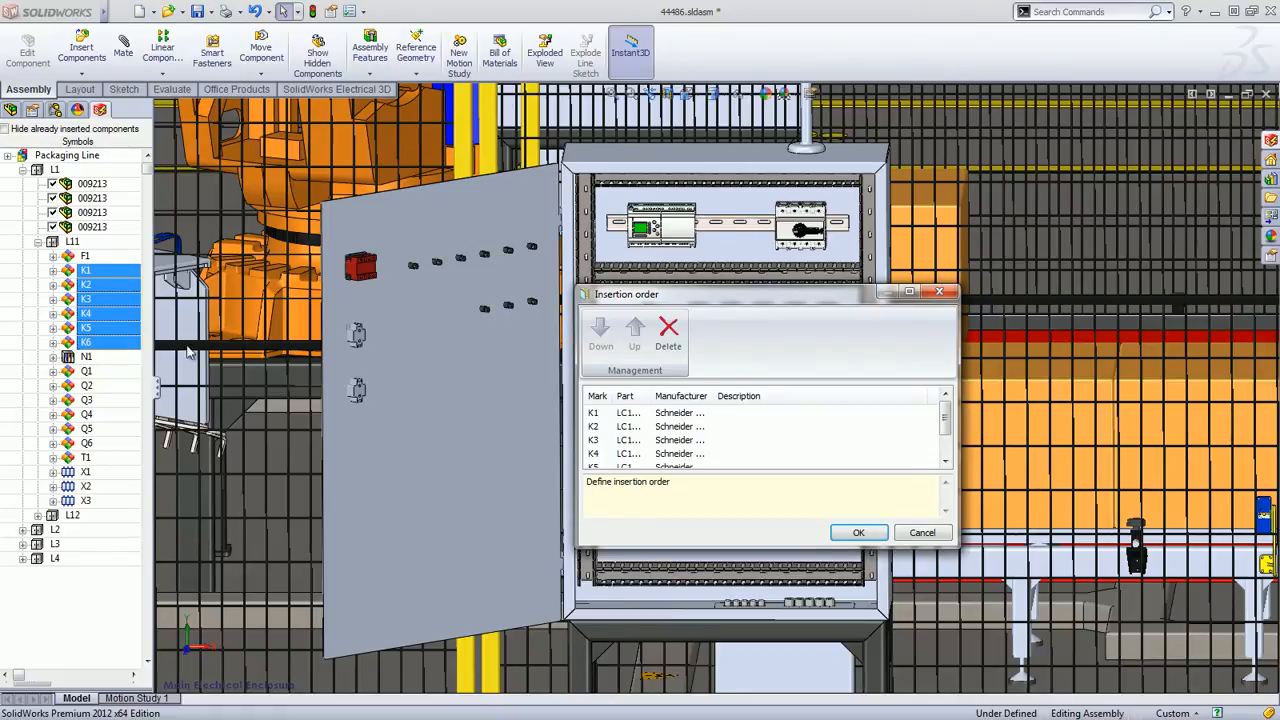
left_click(858, 532)
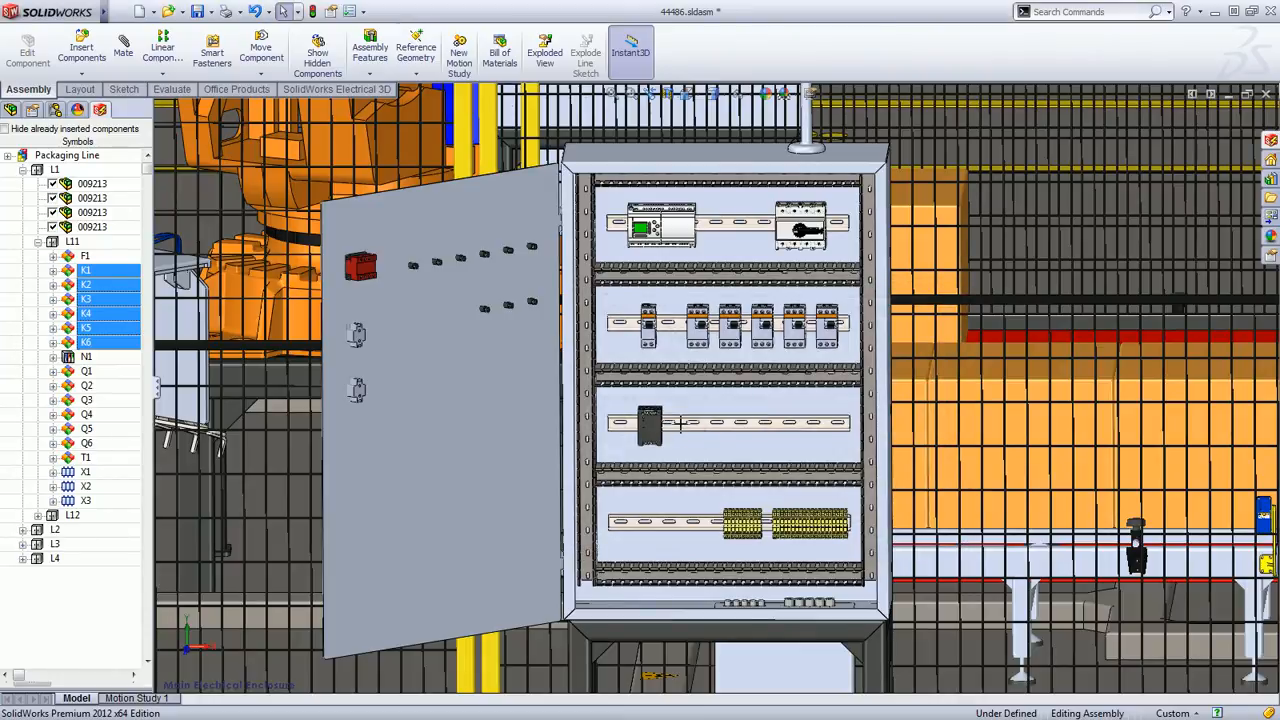
left_click(698, 428)
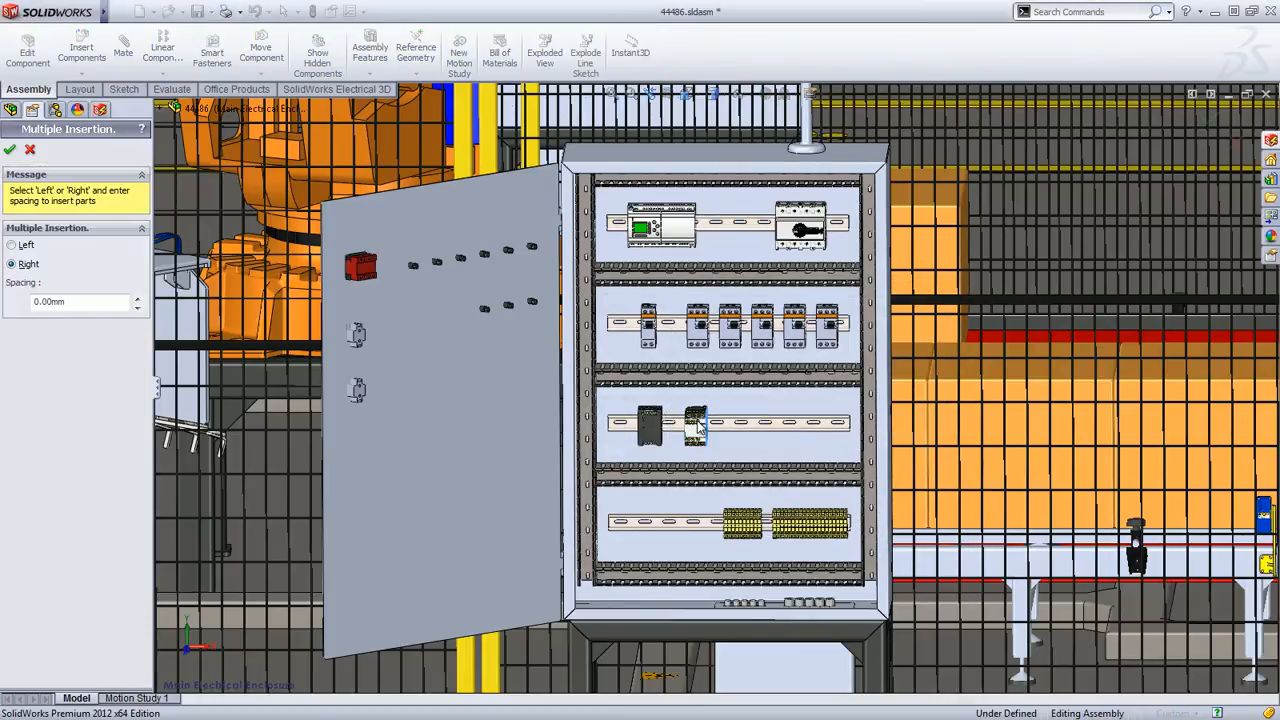
left_click_drag(68, 302, 32, 302)
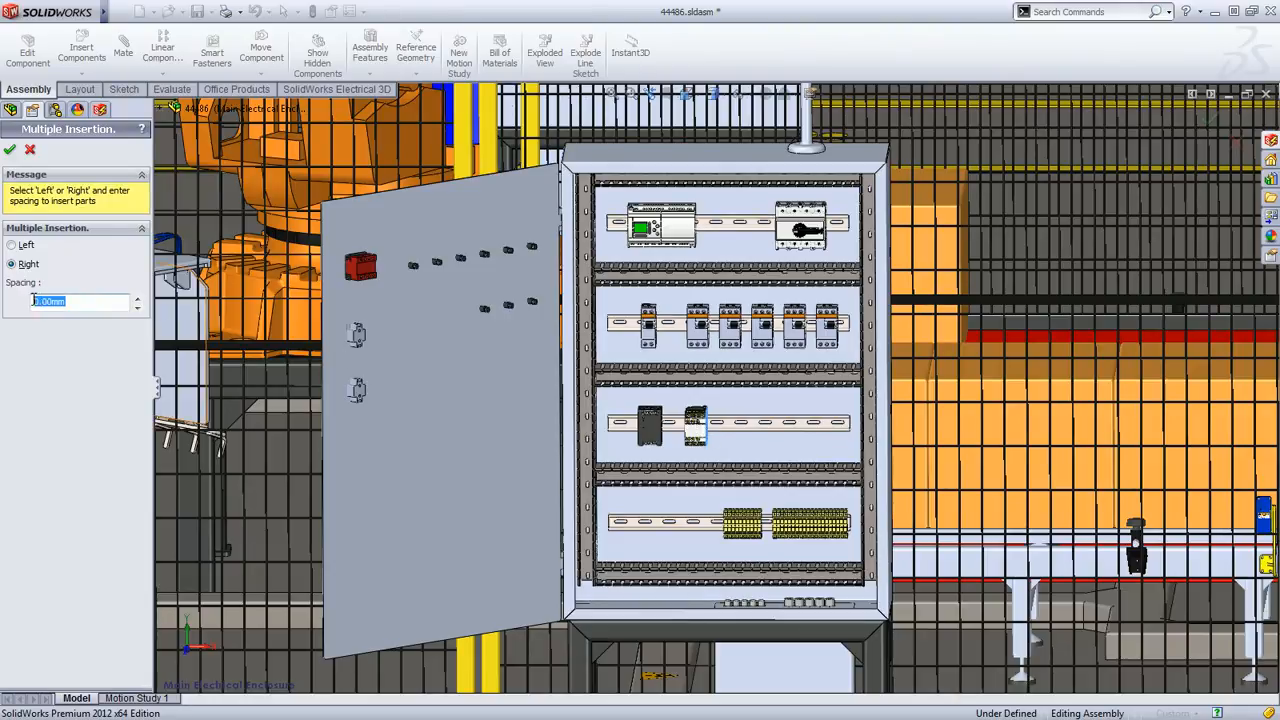
type("14")
key("Return")
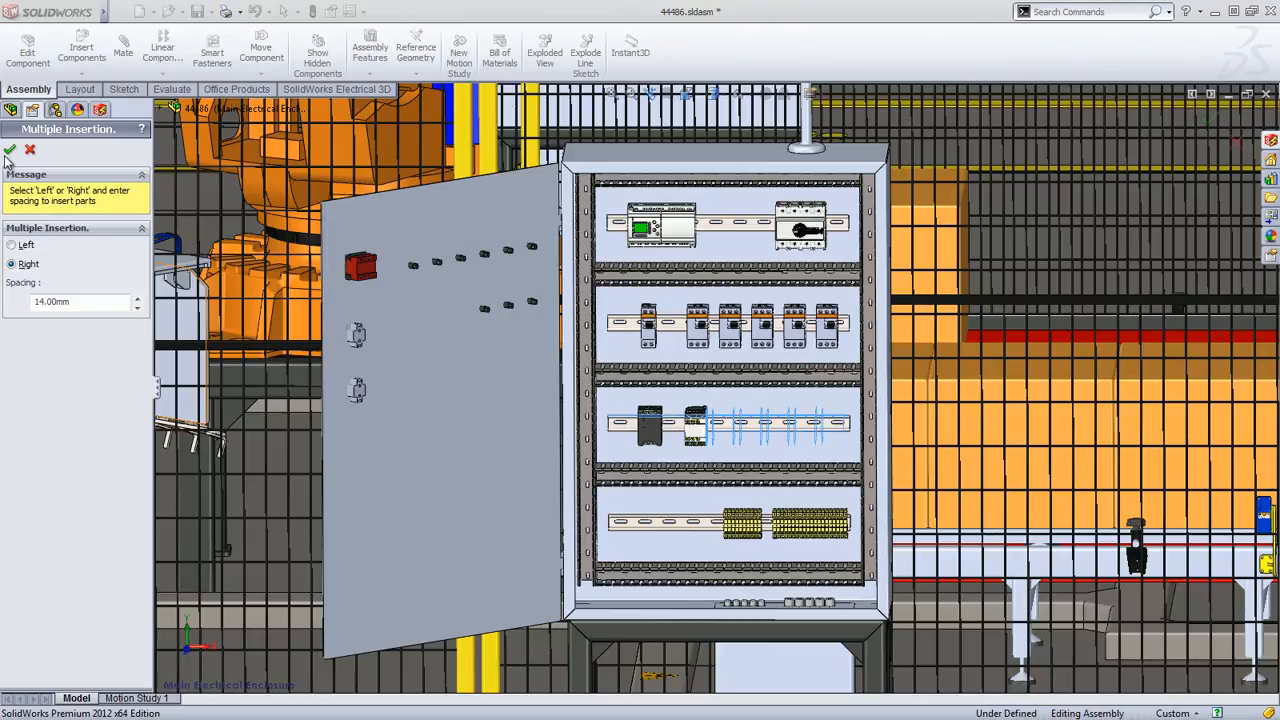
left_click(9, 150)
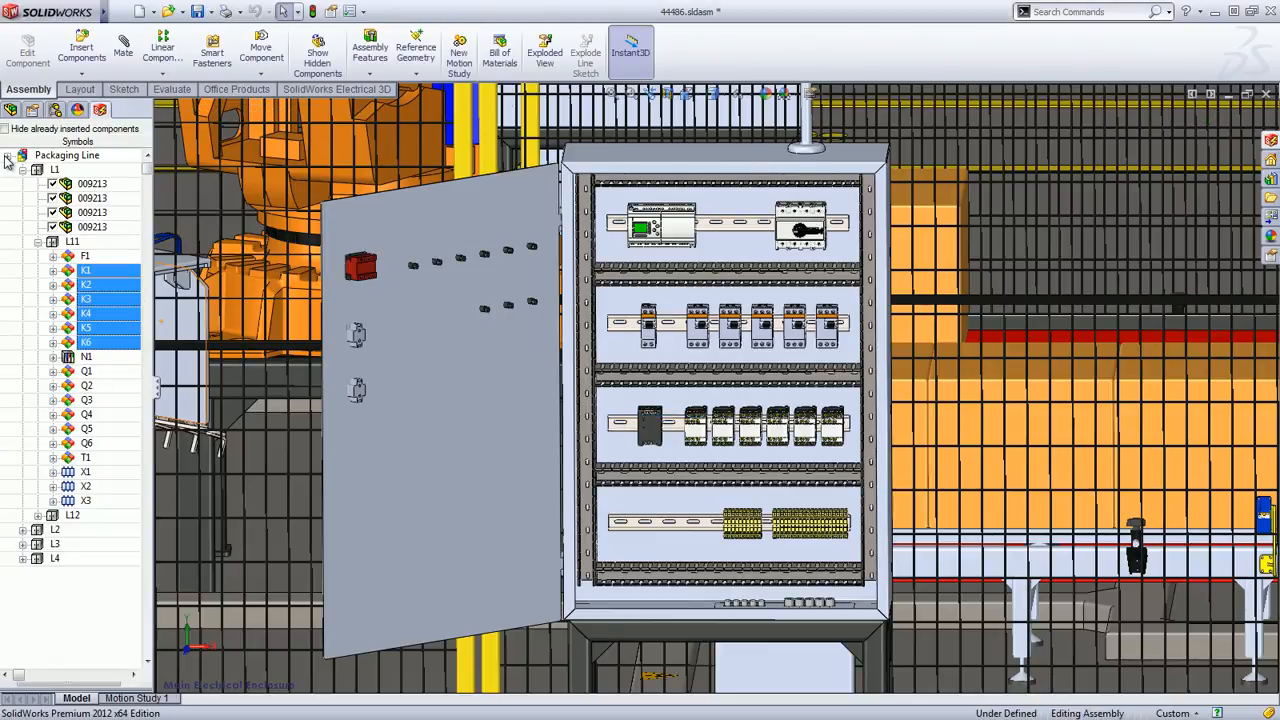
Insert all terminals of strip X2 on the free left part of the cabinet's bottom rail, placed to the right with 0 mm spacing
left_click(118, 487)
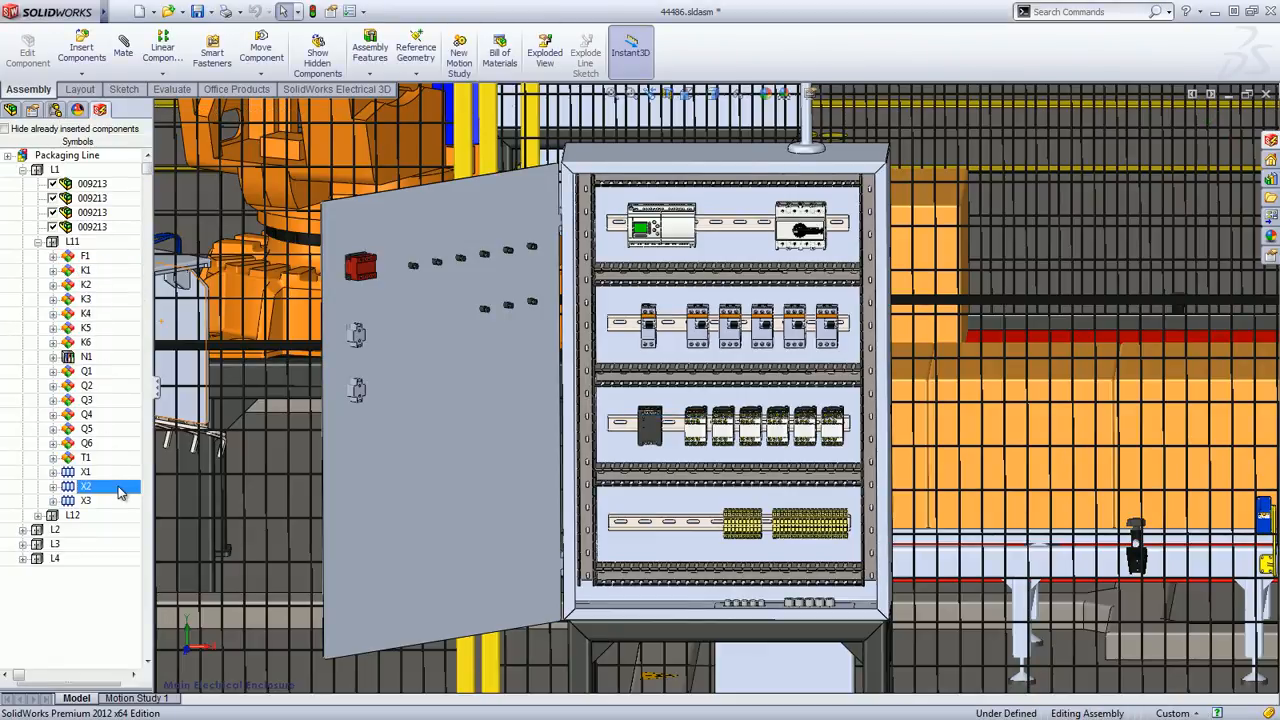
right_click(118, 487)
left_click(133, 496)
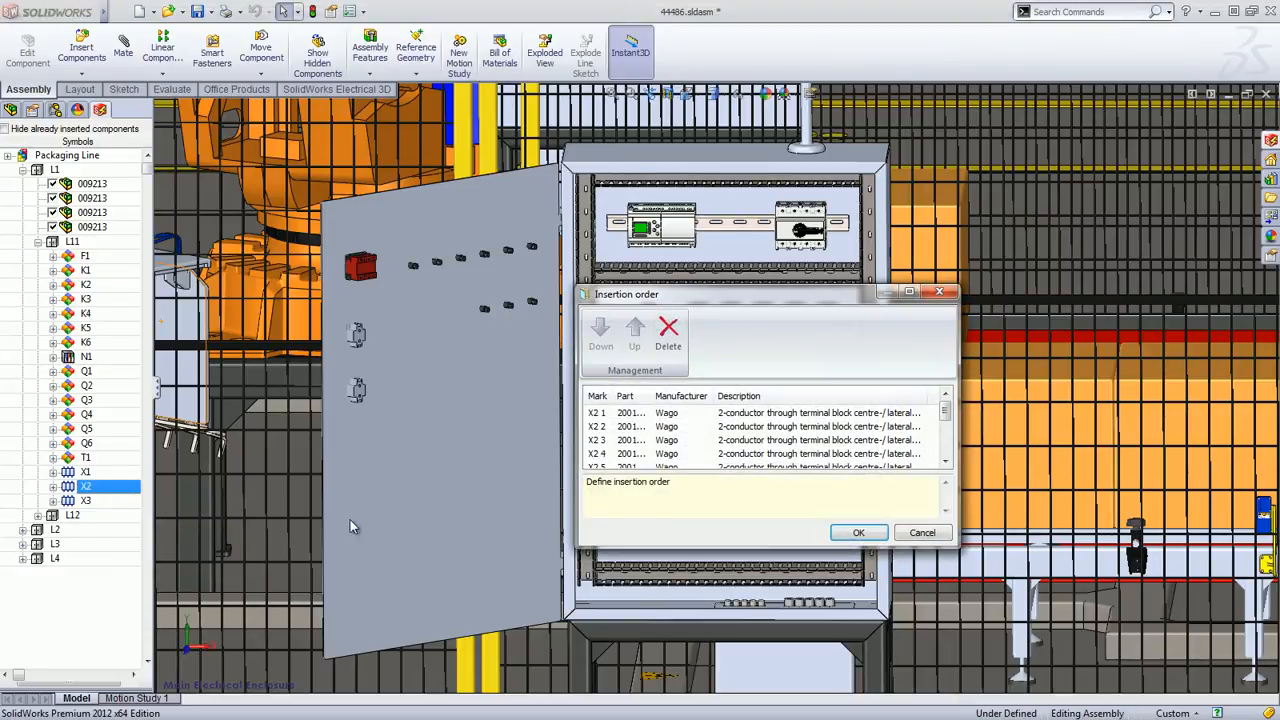
left_click(858, 532)
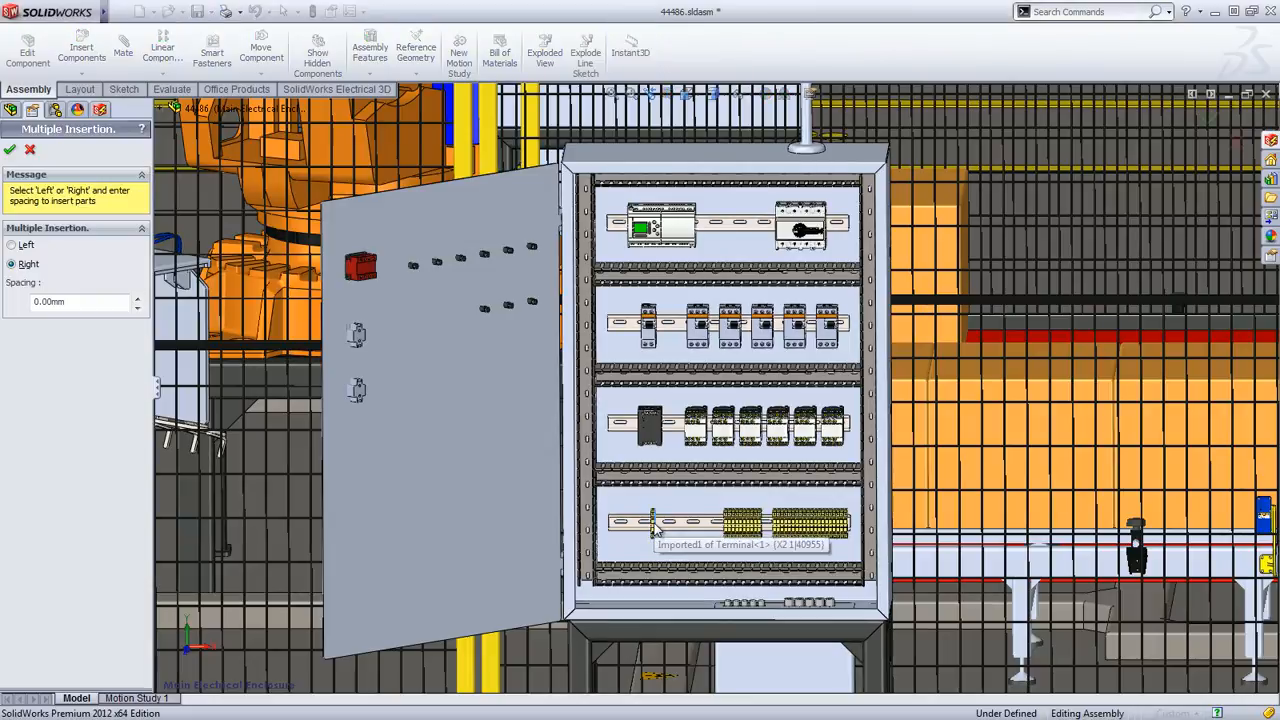
left_click(10, 151)
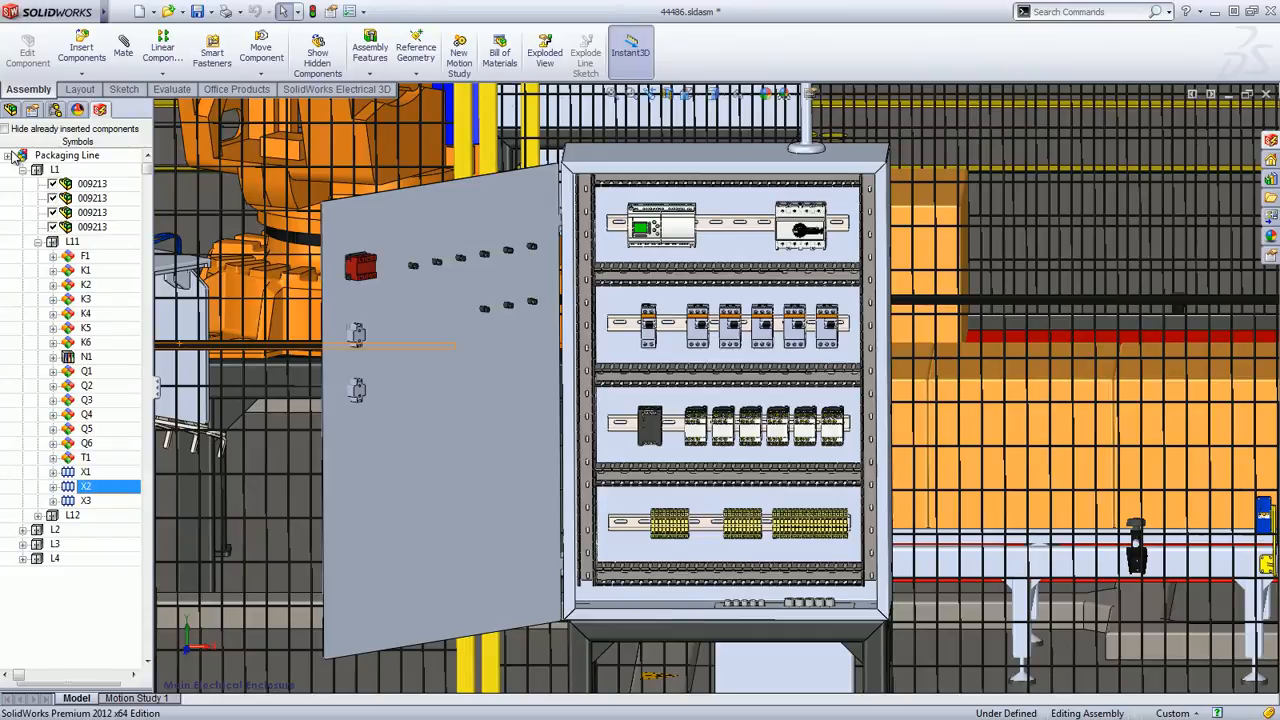
Check the length of the cabinet's third rail with the rail length command, and cancel without changing it
left_click(296, 91)
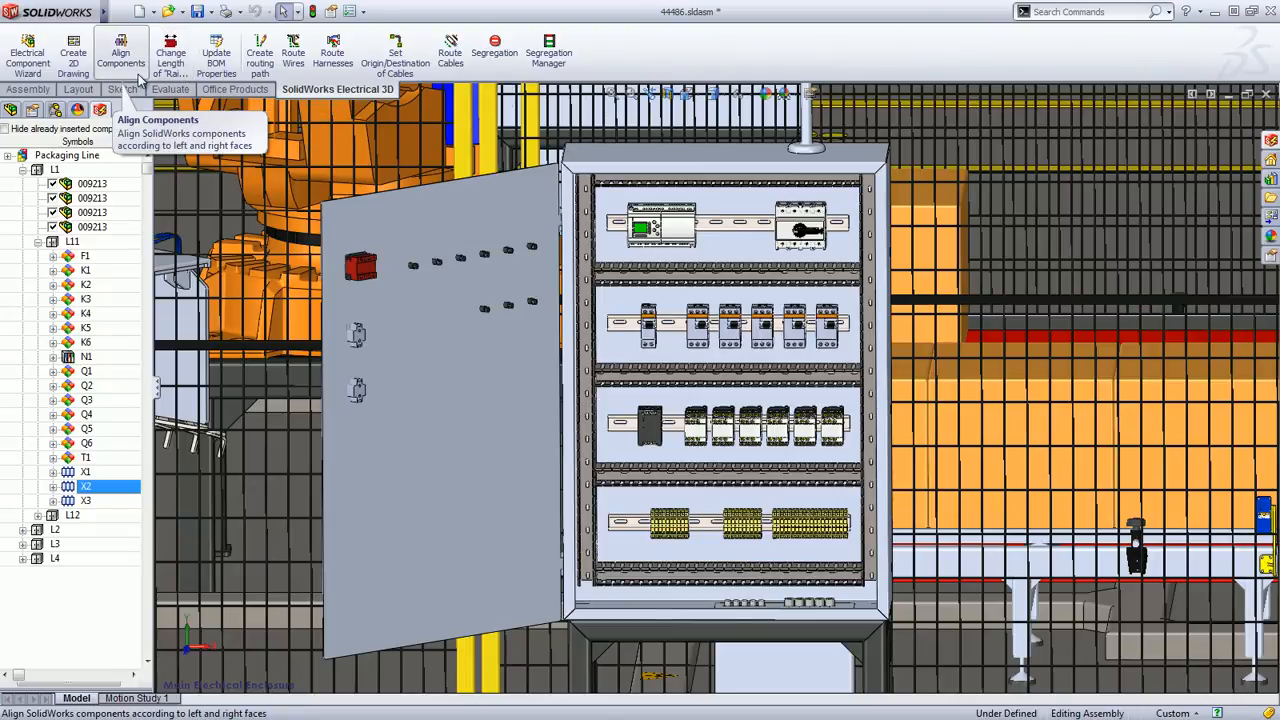
left_click(170, 58)
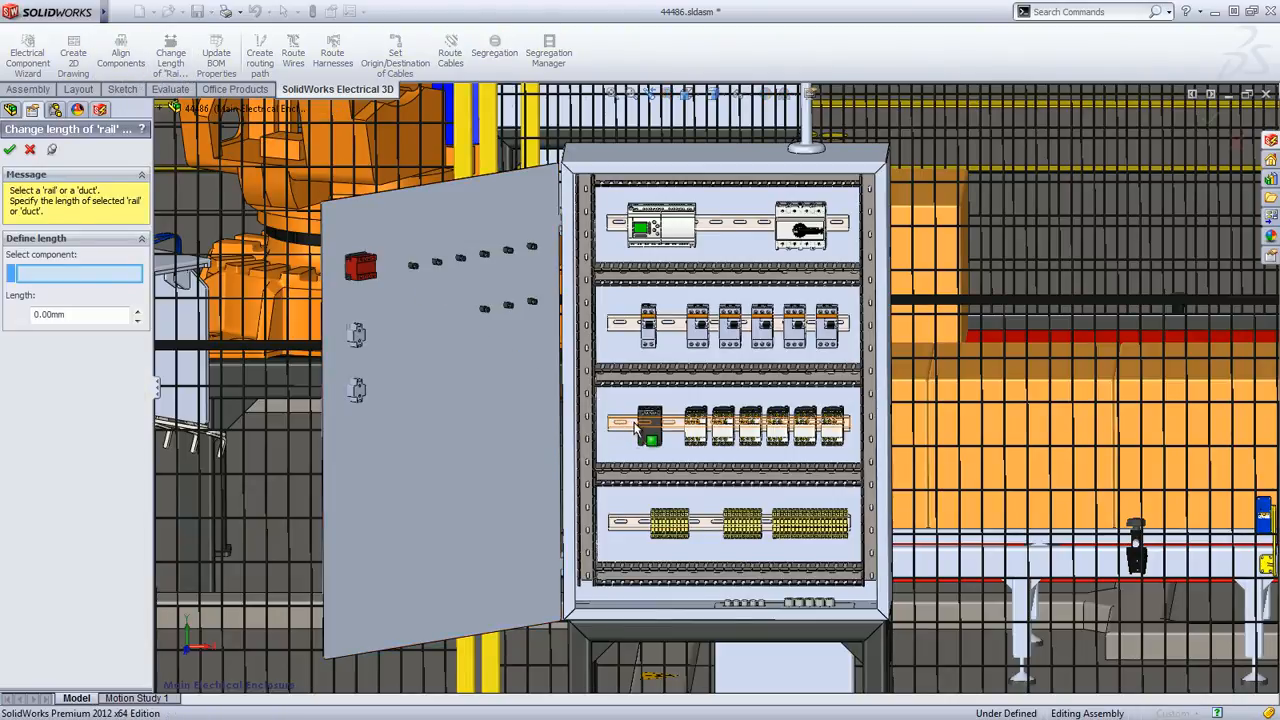
left_click(636, 428)
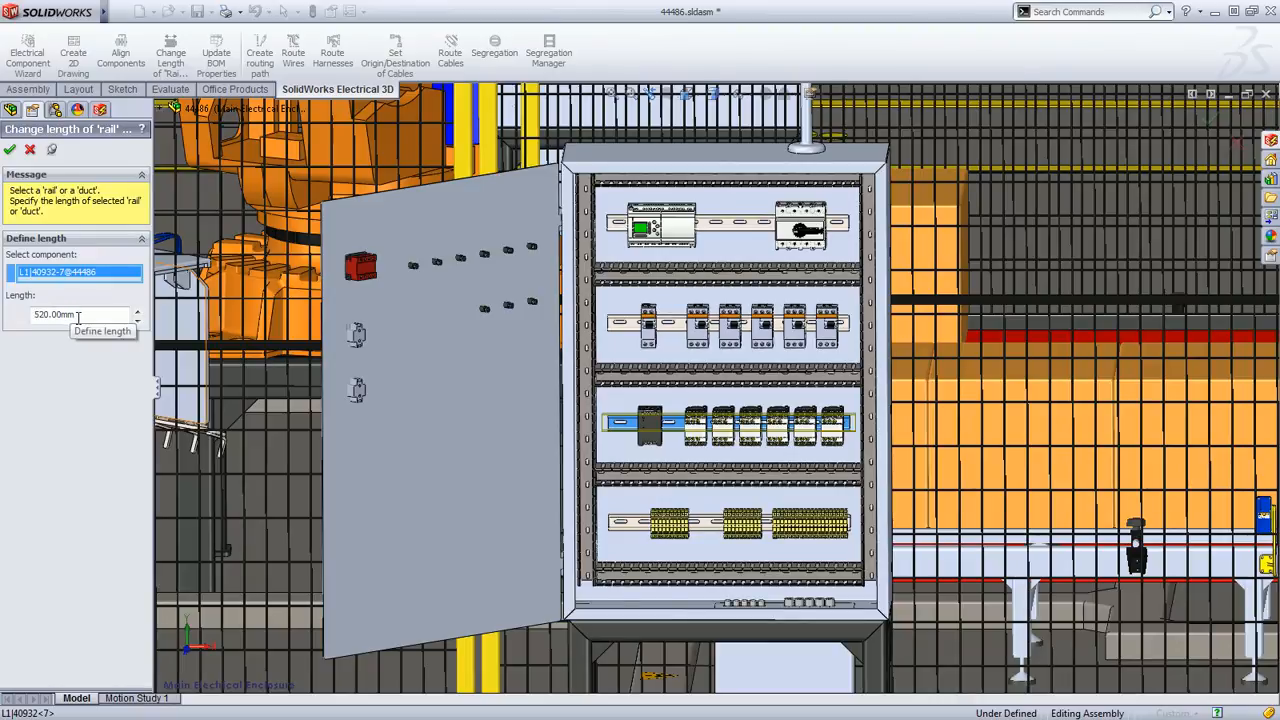
left_click(31, 150)
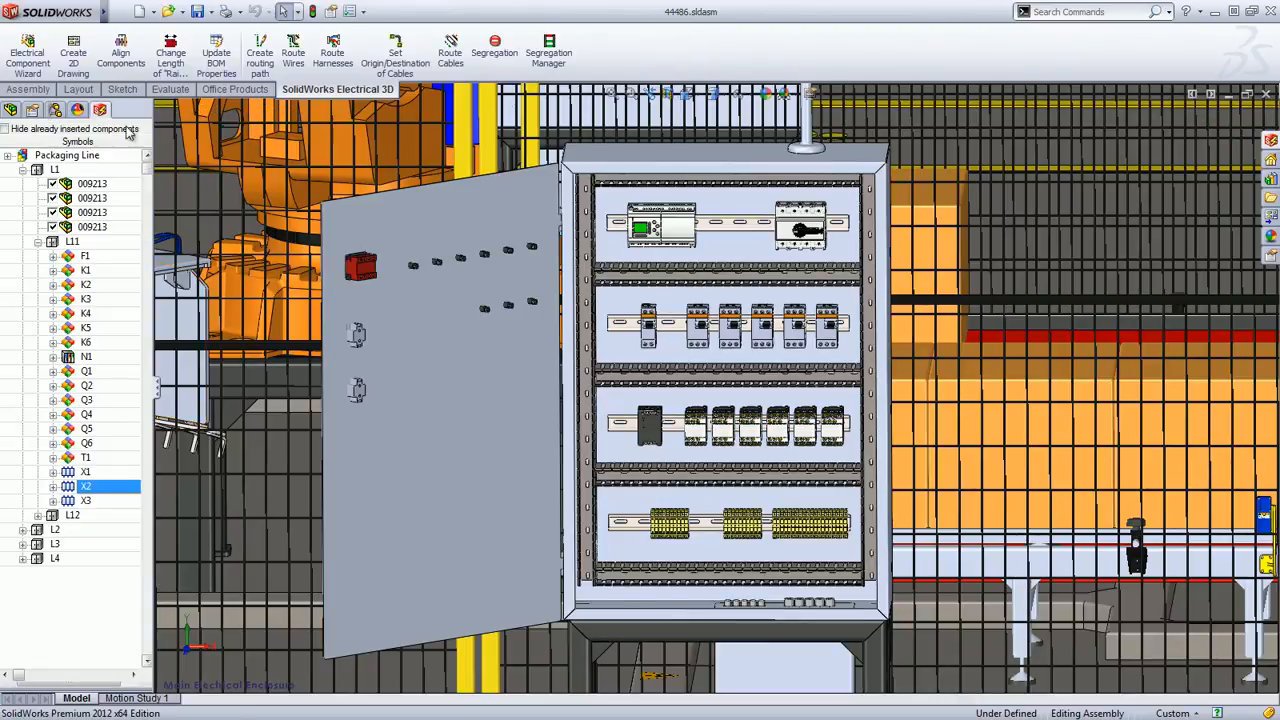
Route the wires of all components as a 3DSketch Route using splines
left_click(299, 52)
left_click(20, 285)
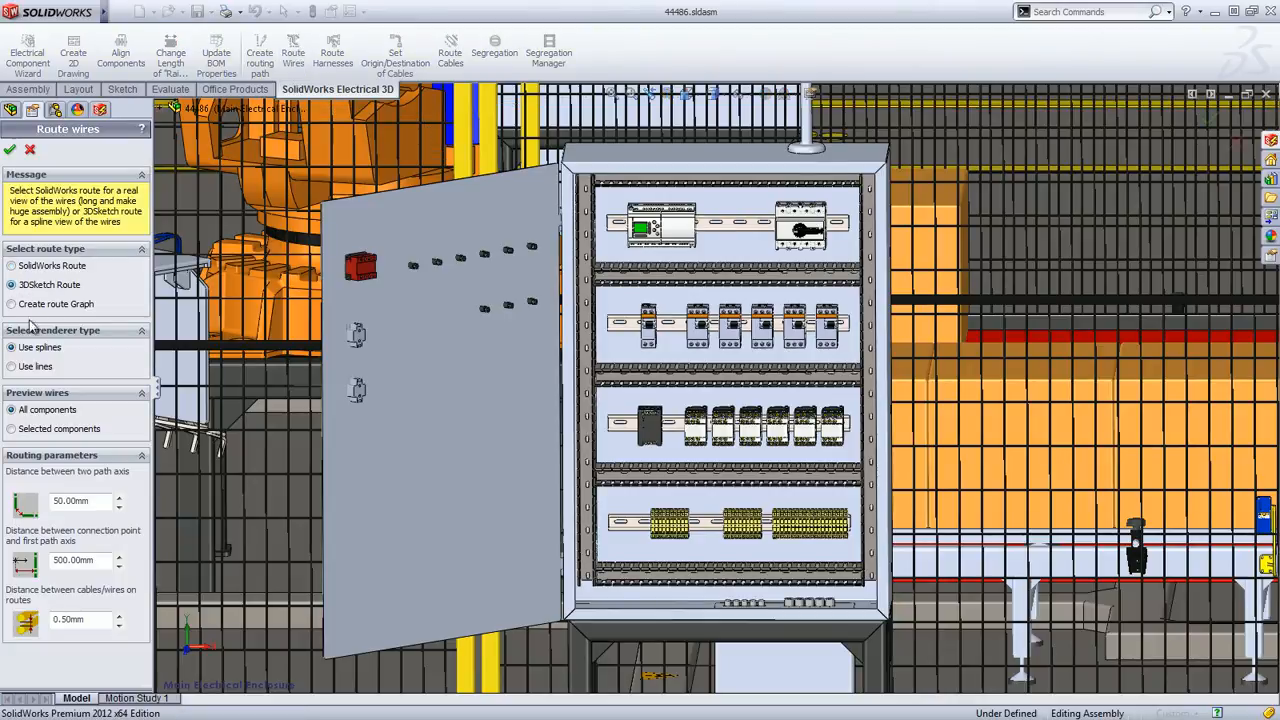
left_click(9, 151)
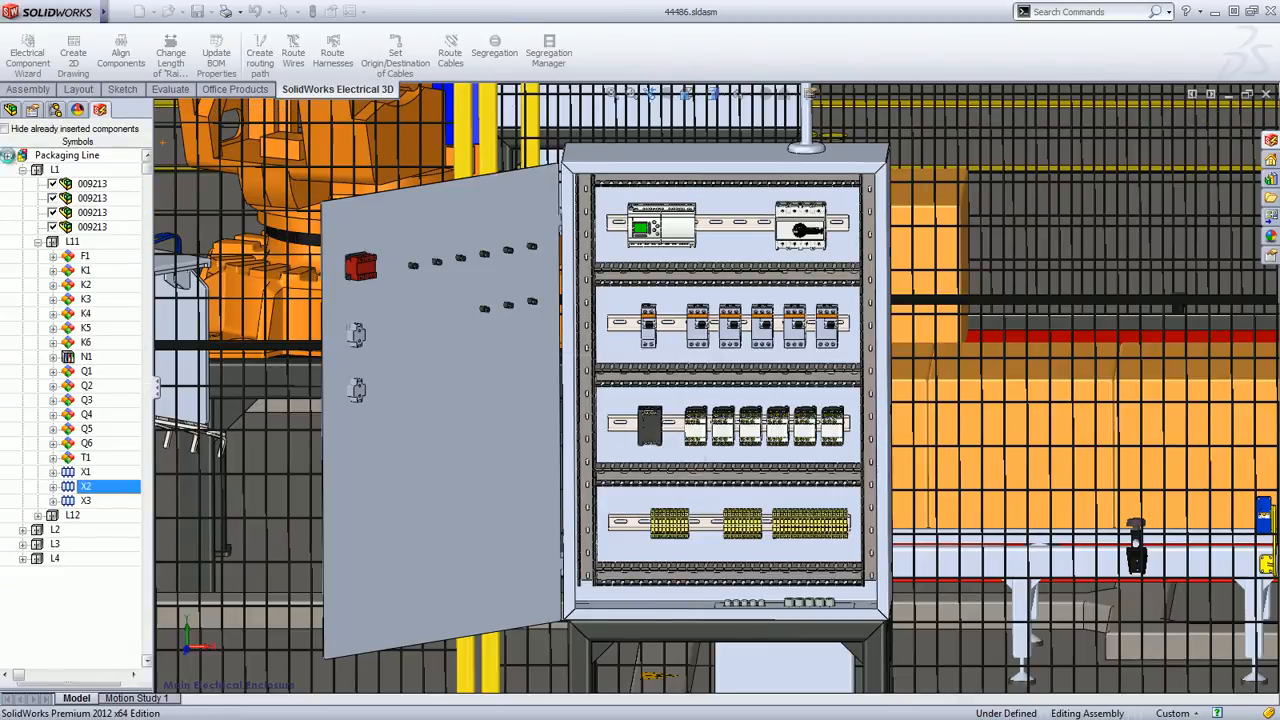
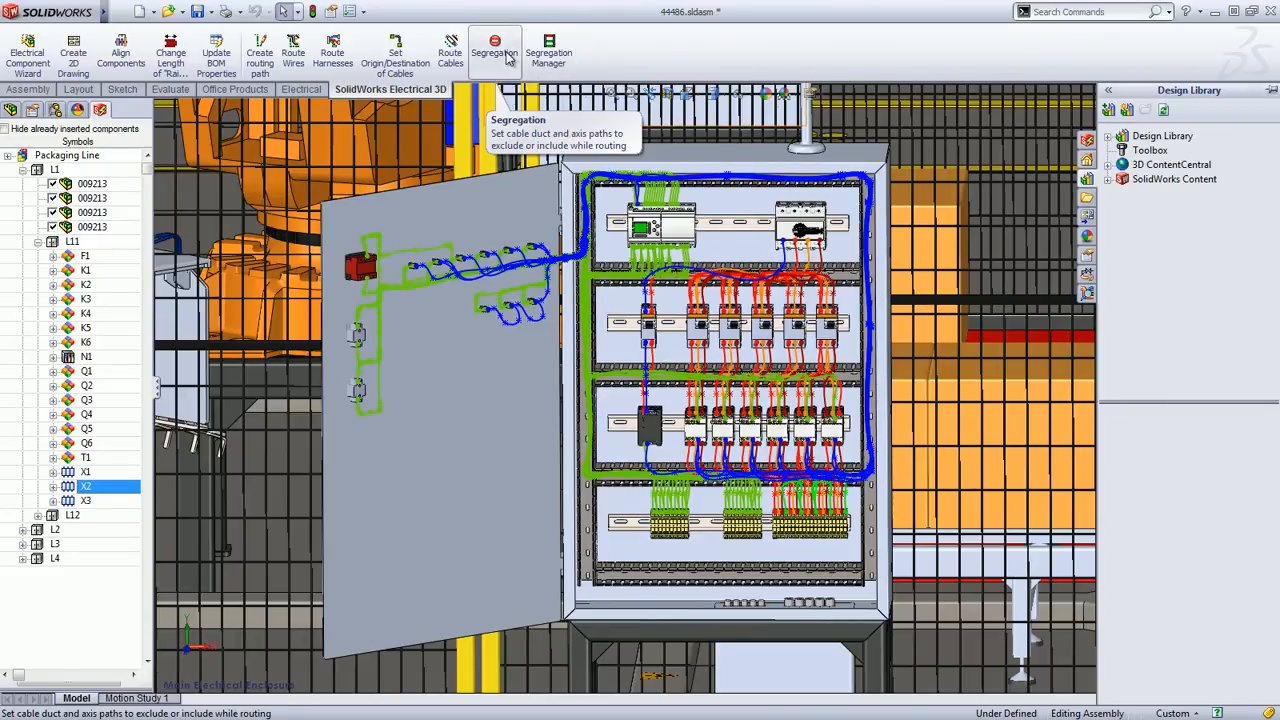
Look at the segregation settings for the N L1 L2 L3 wire style with each phase coloured, and cancel without choosing any cable ducts
left_click(505, 57)
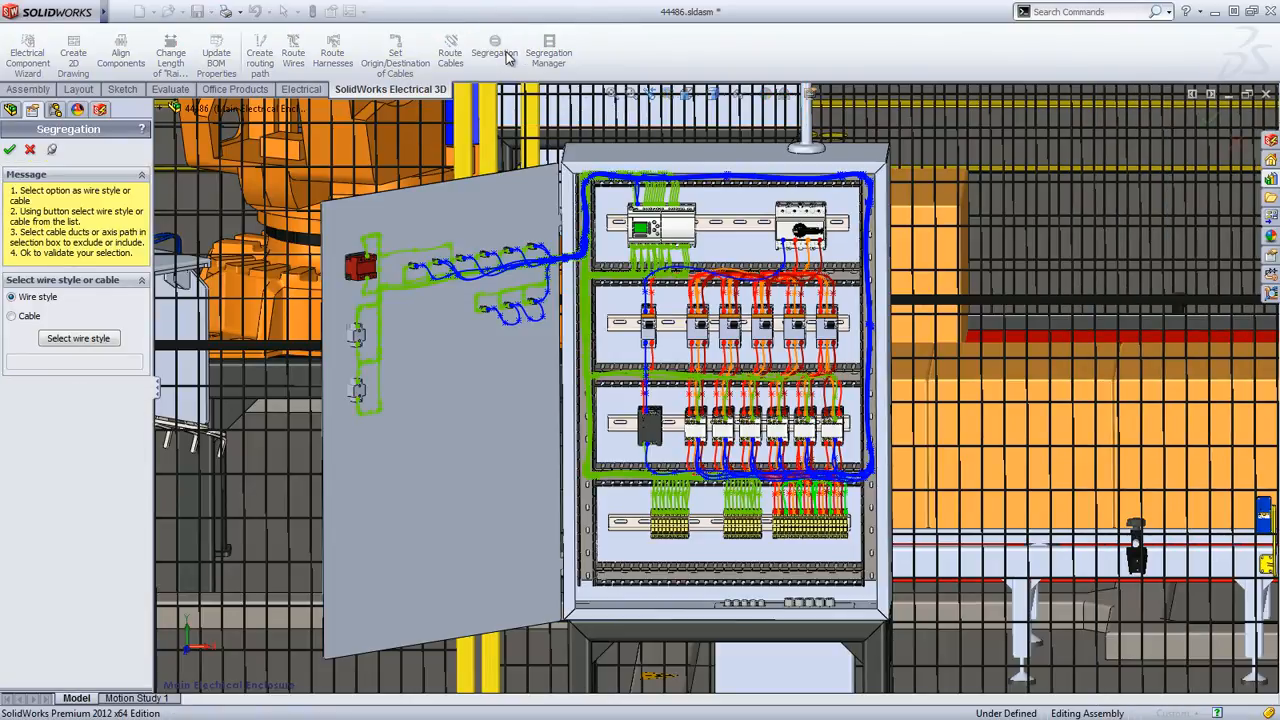
left_click(73, 341)
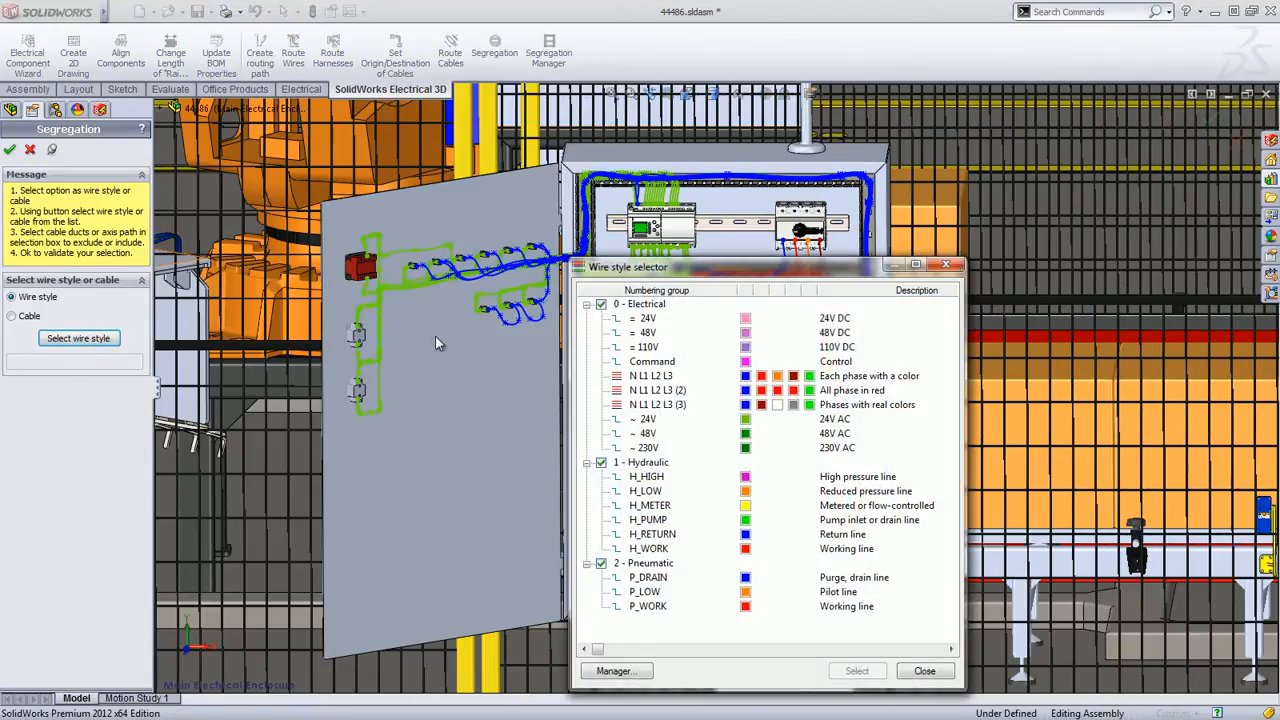
left_click(700, 377)
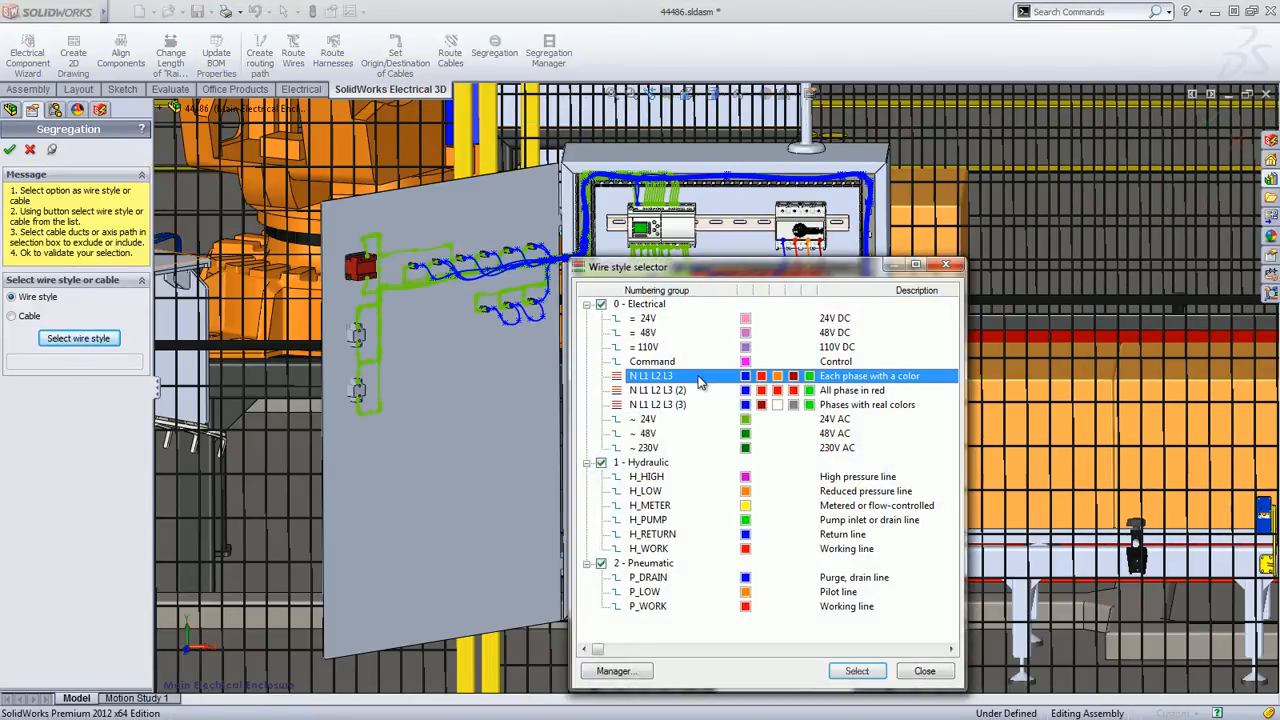
left_click(855, 672)
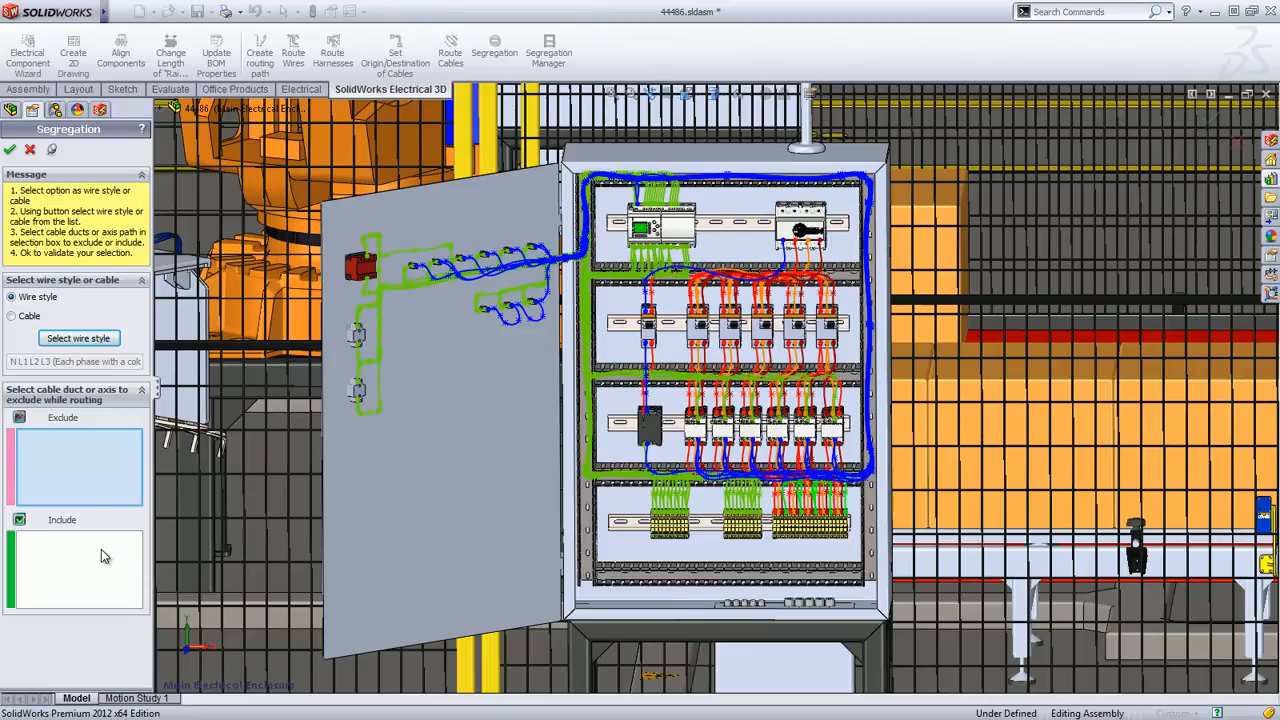
left_click(30, 151)
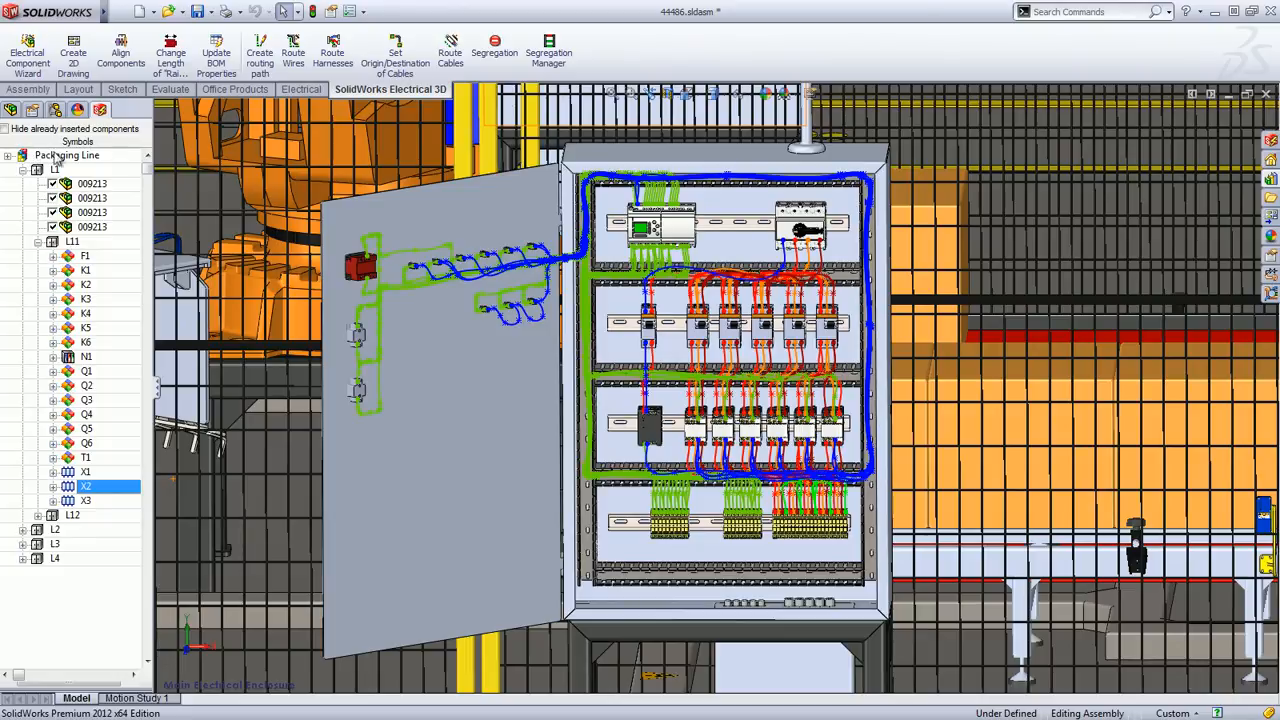
Associate the LS112M-4P part of motor M5 in location L4 with the existing gear motor component on the roller conveyor
left_click(686, 94)
left_click(722, 229)
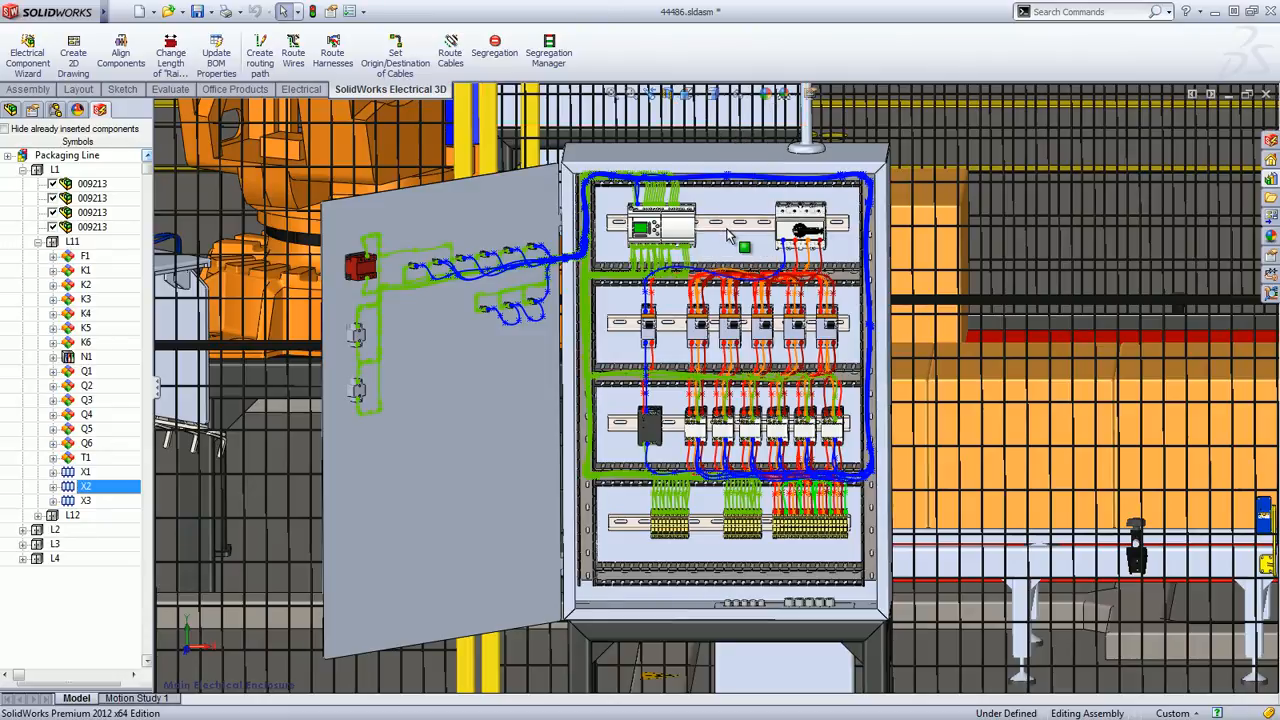
left_click(23, 558)
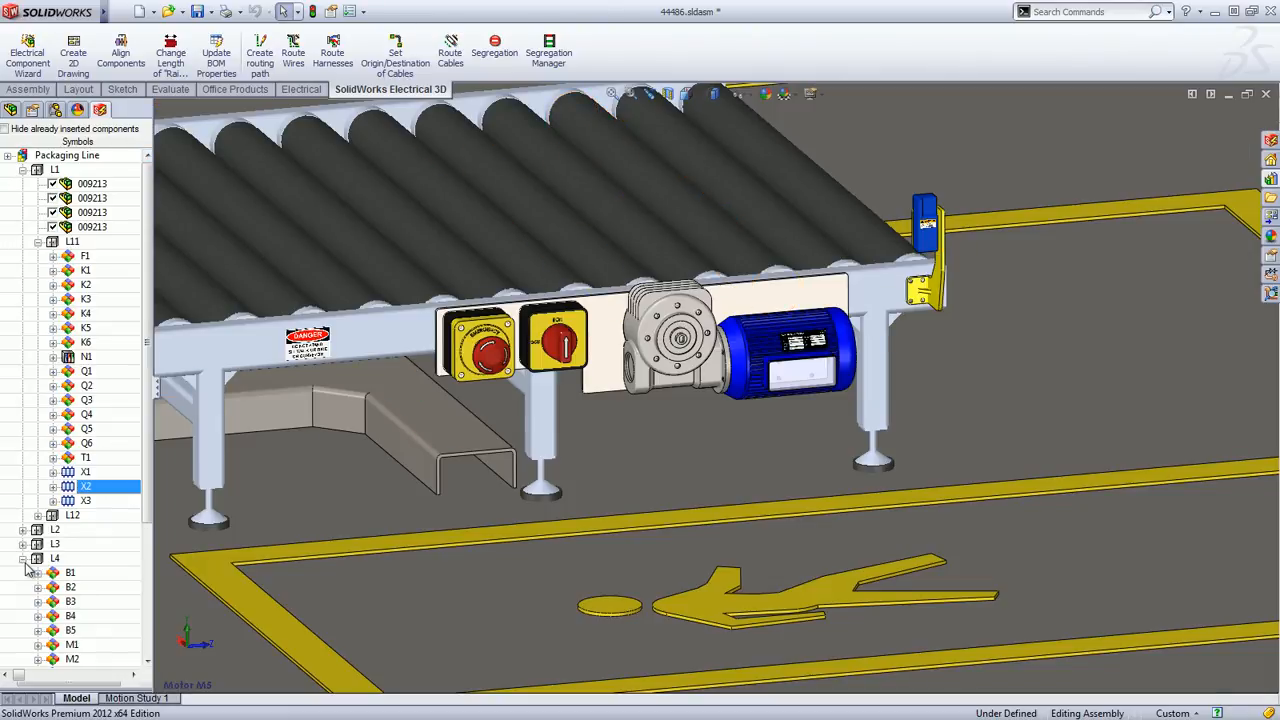
scroll(80, 640, "down", 2)
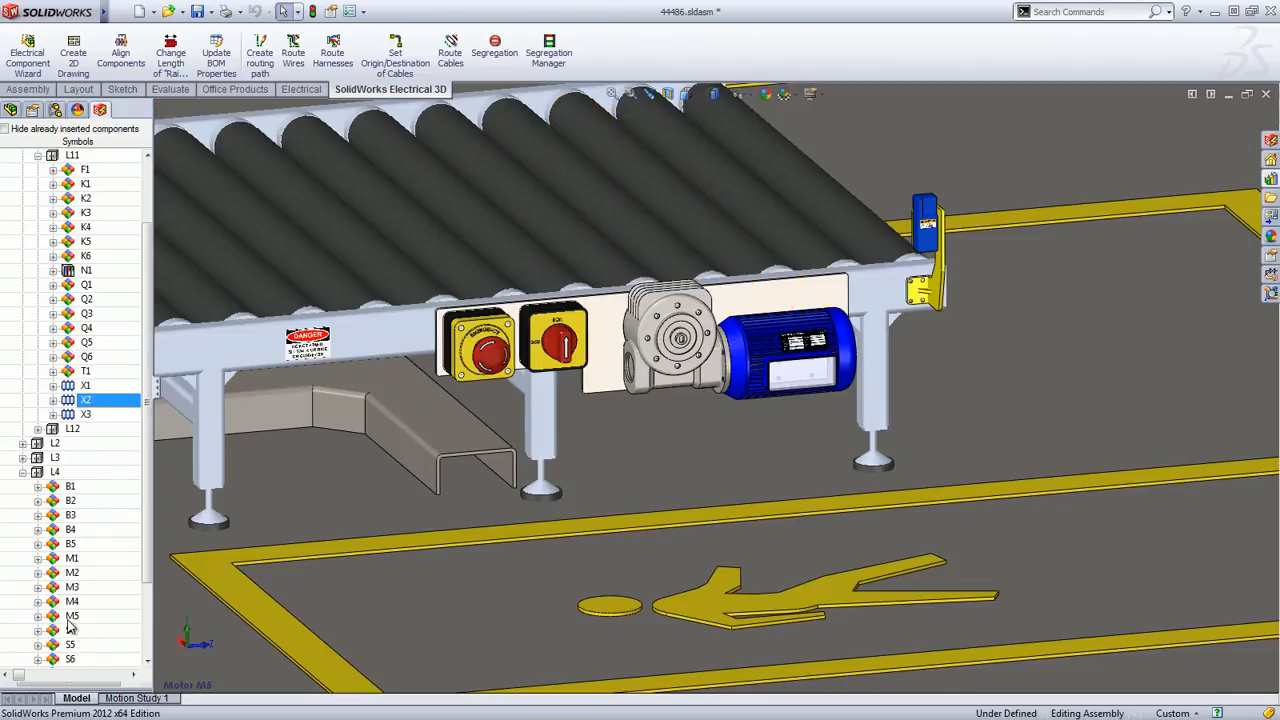
left_click(38, 616)
right_click(100, 630)
left_click(118, 597)
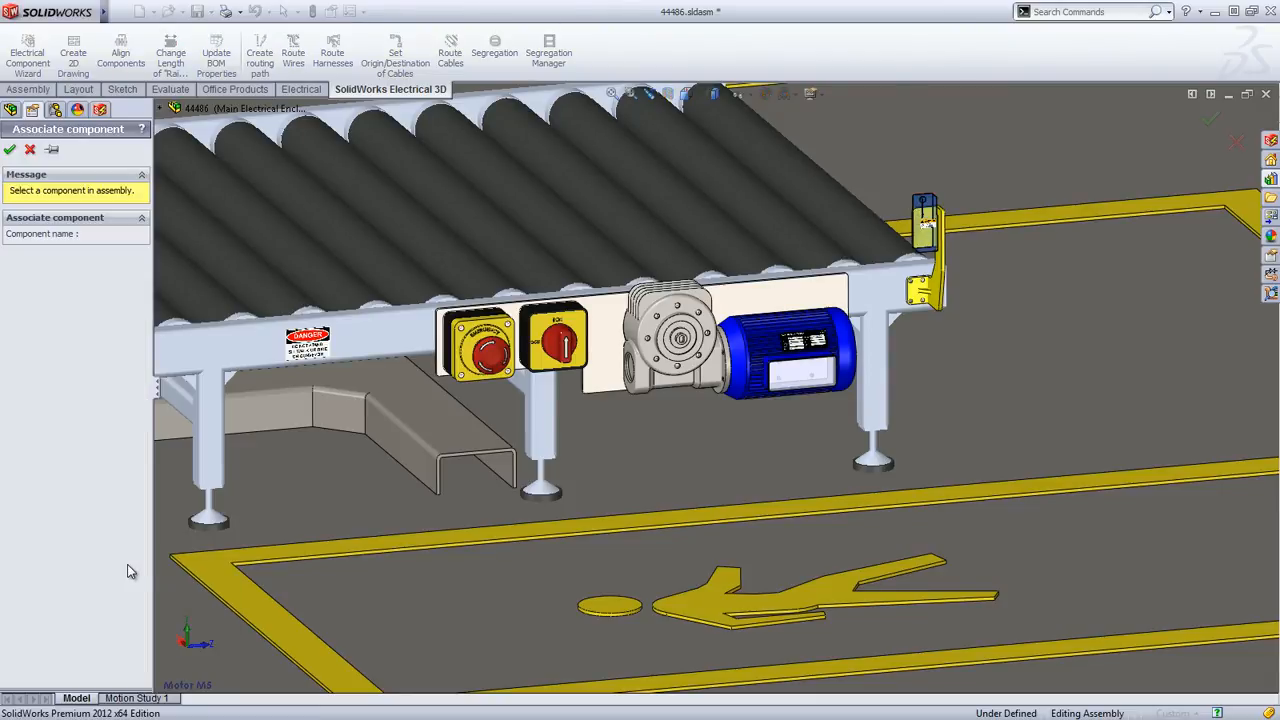
left_click(712, 377)
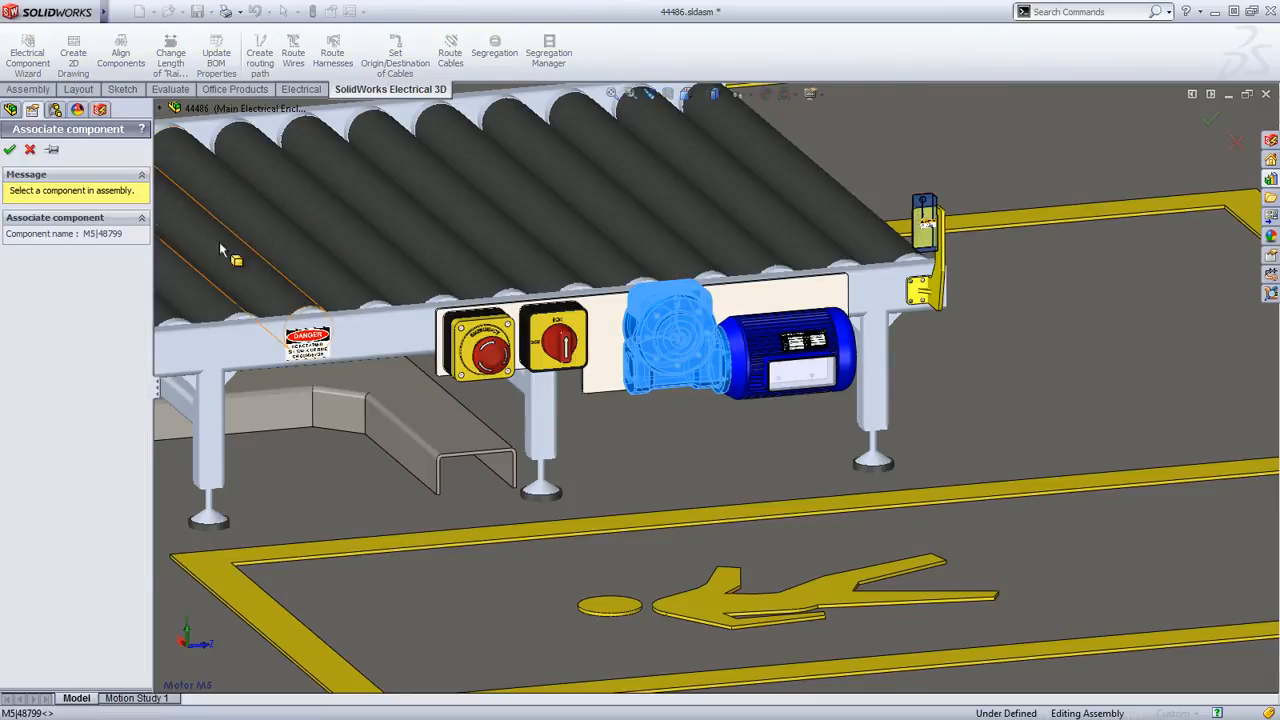
left_click(10, 150)
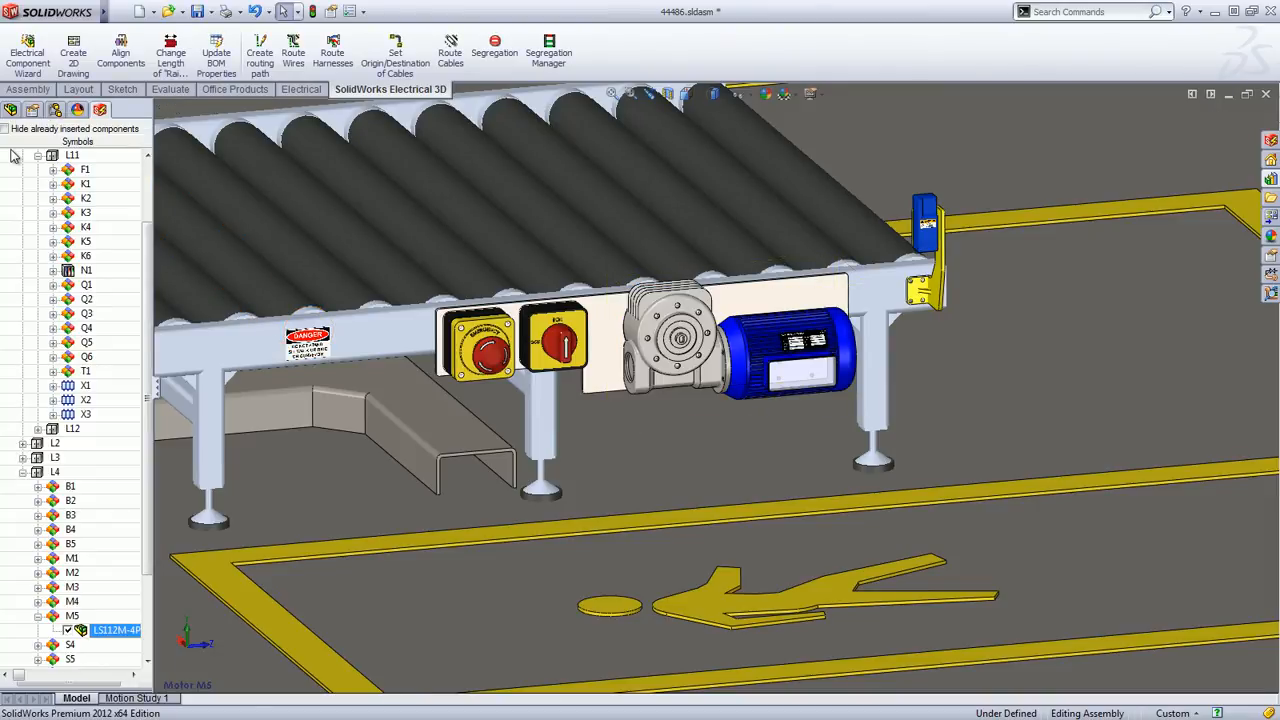
Return to the main electrical enclosure view and route the cables of all components as a 3DSketch Route using splines
left_click(688, 94)
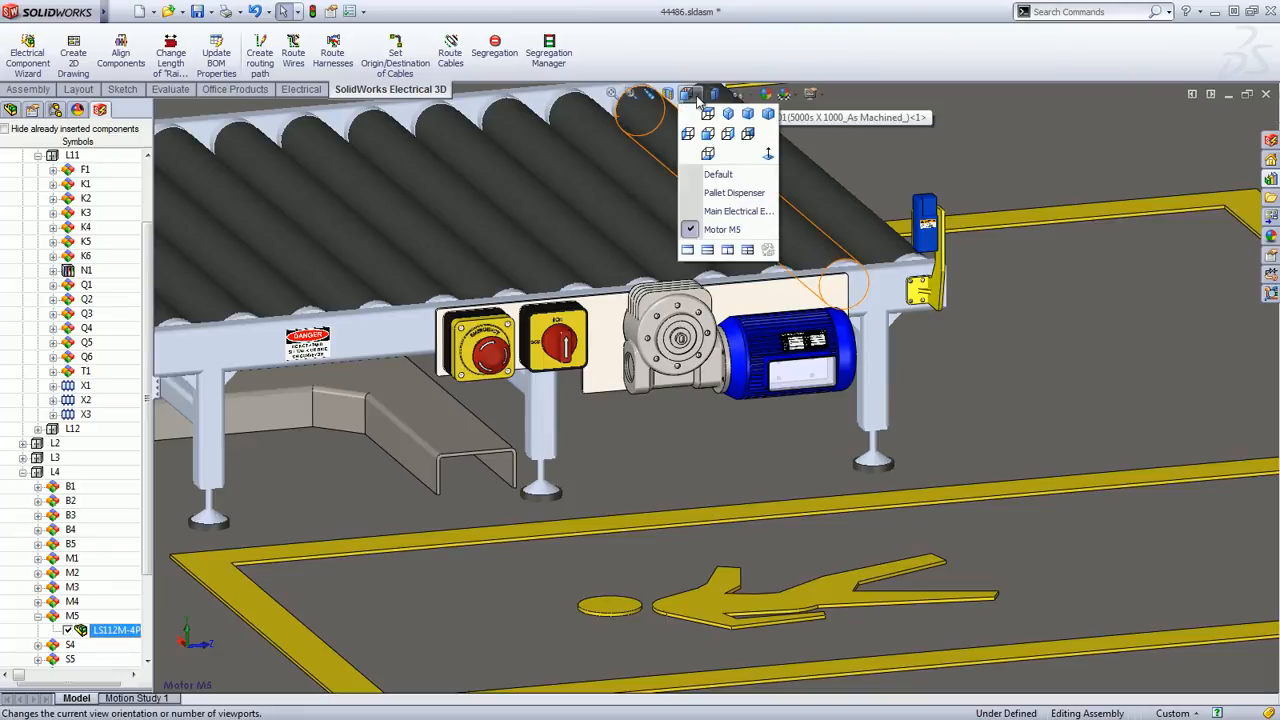
left_click(714, 211)
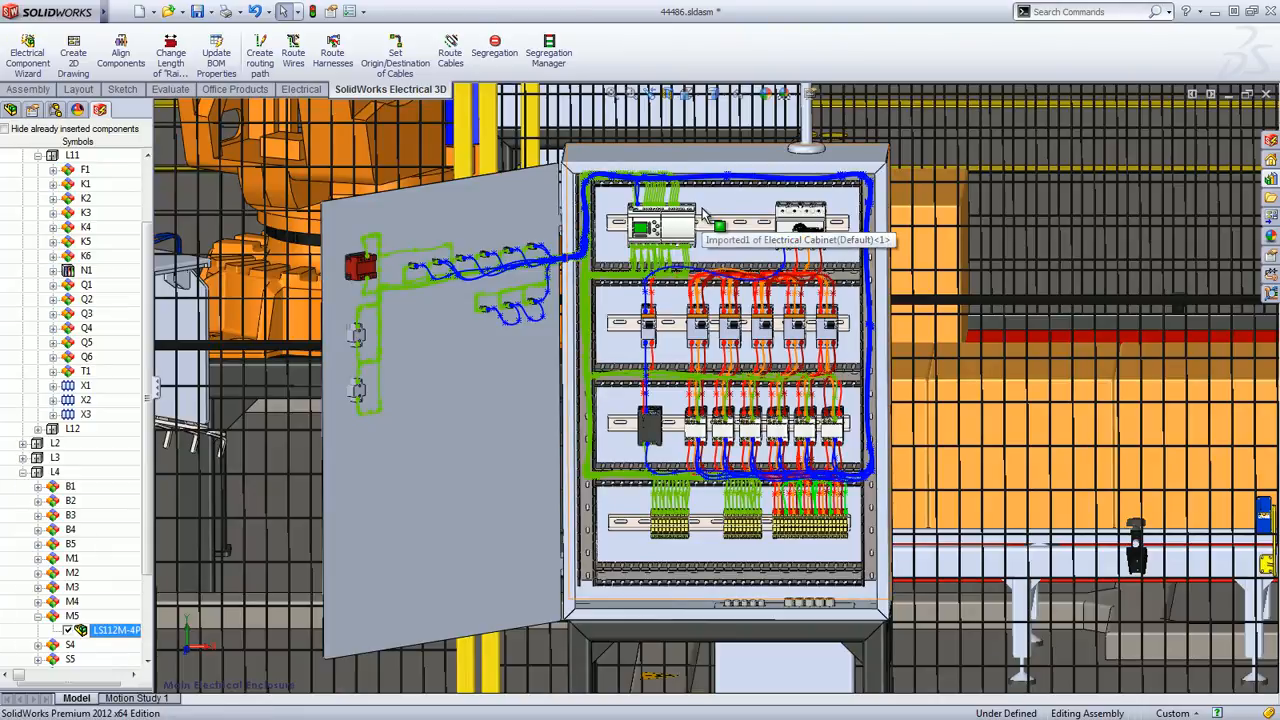
left_click(452, 55)
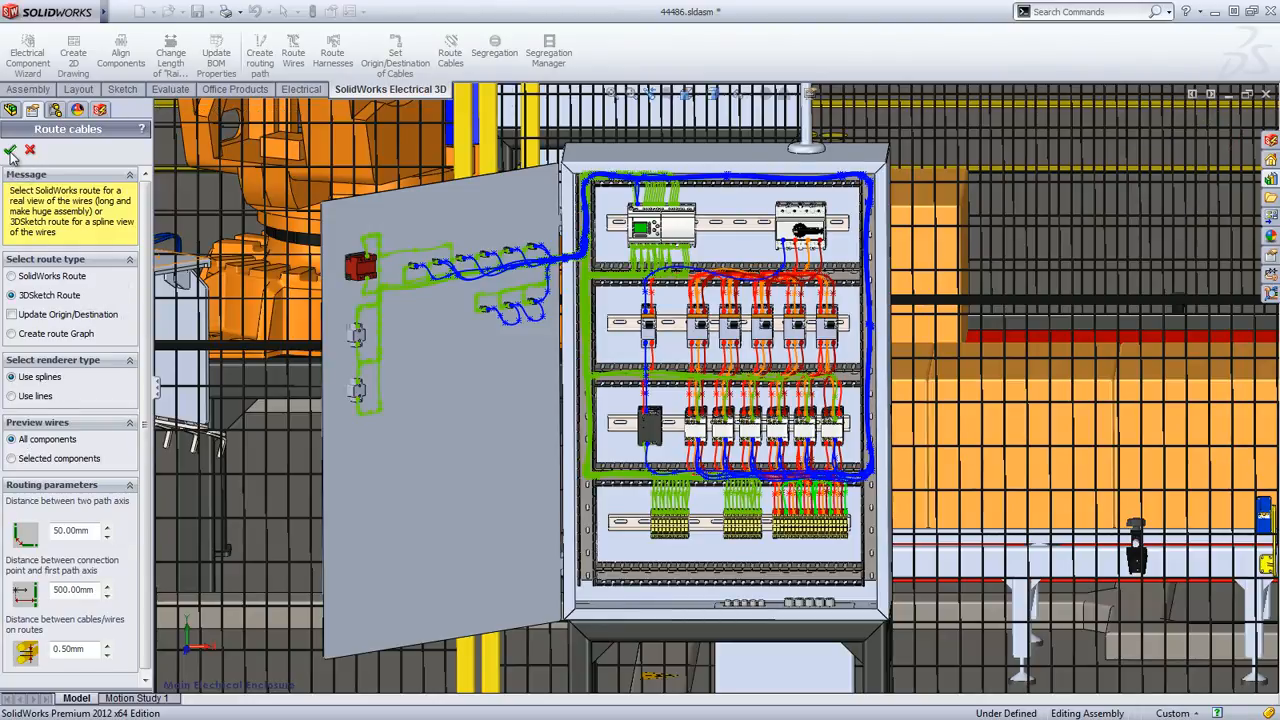
left_click(10, 151)
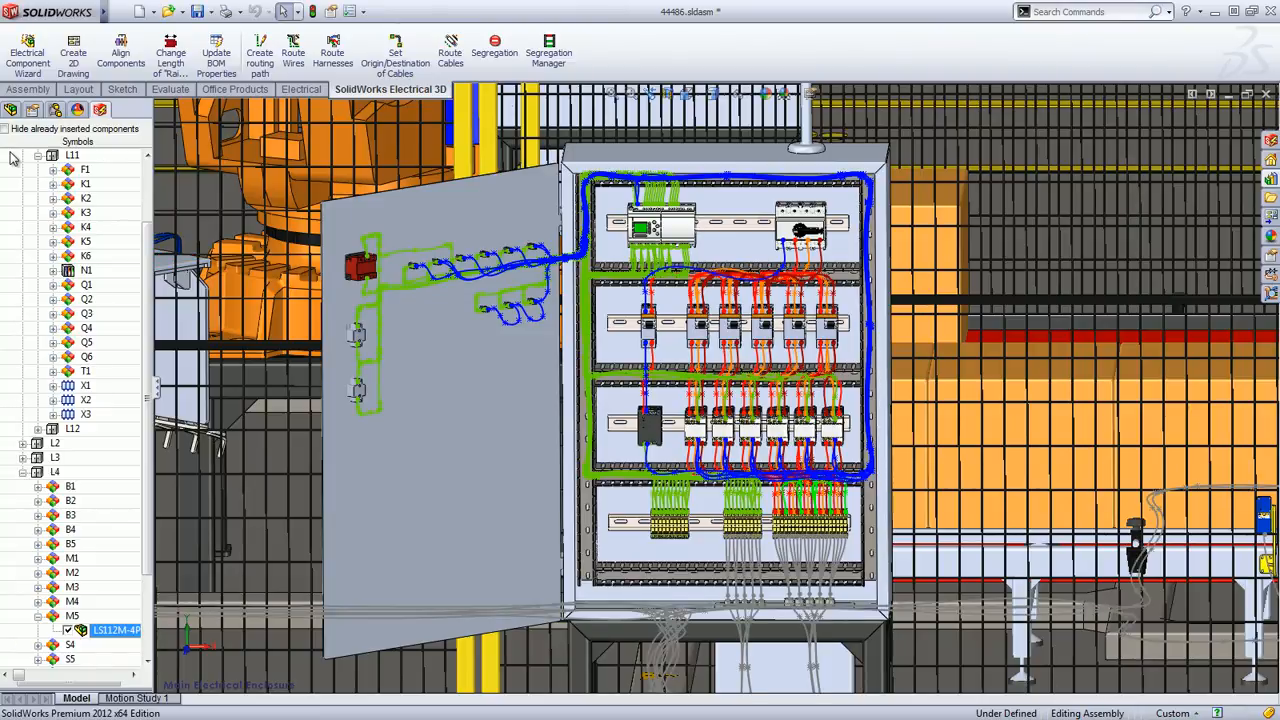
Examine the routed cables along the production line and where they enter the terminal box of motor M5
scroll(490, 328, "up", 6)
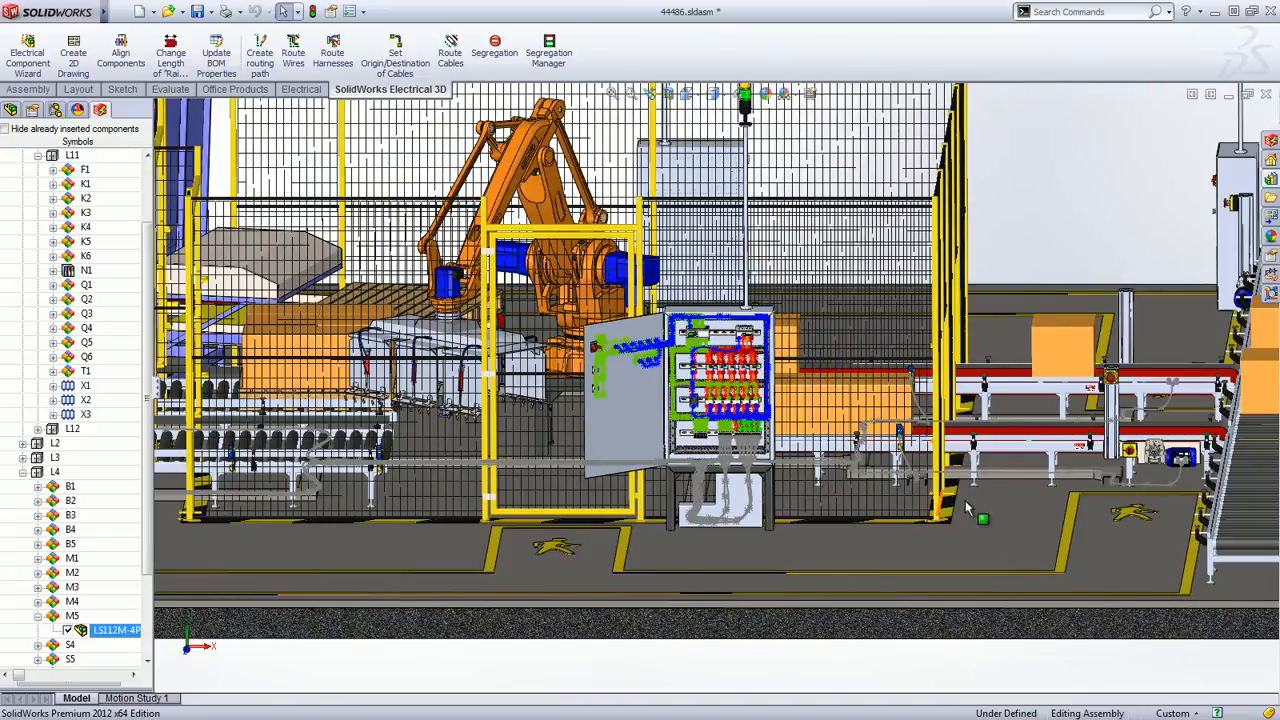
middle_click_drag(971, 514, 617, 590)
middle_click_drag(417, 565, 910, 547, "ctrl")
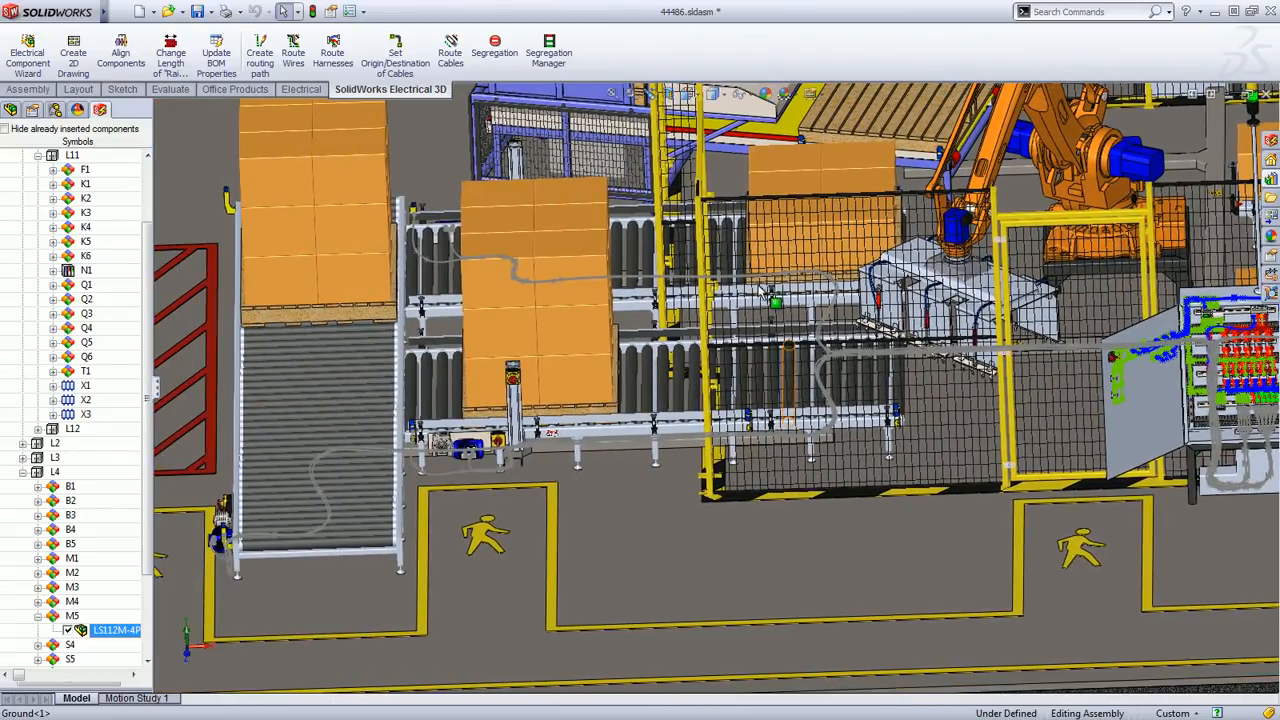
left_click(690, 96)
left_click(720, 229)
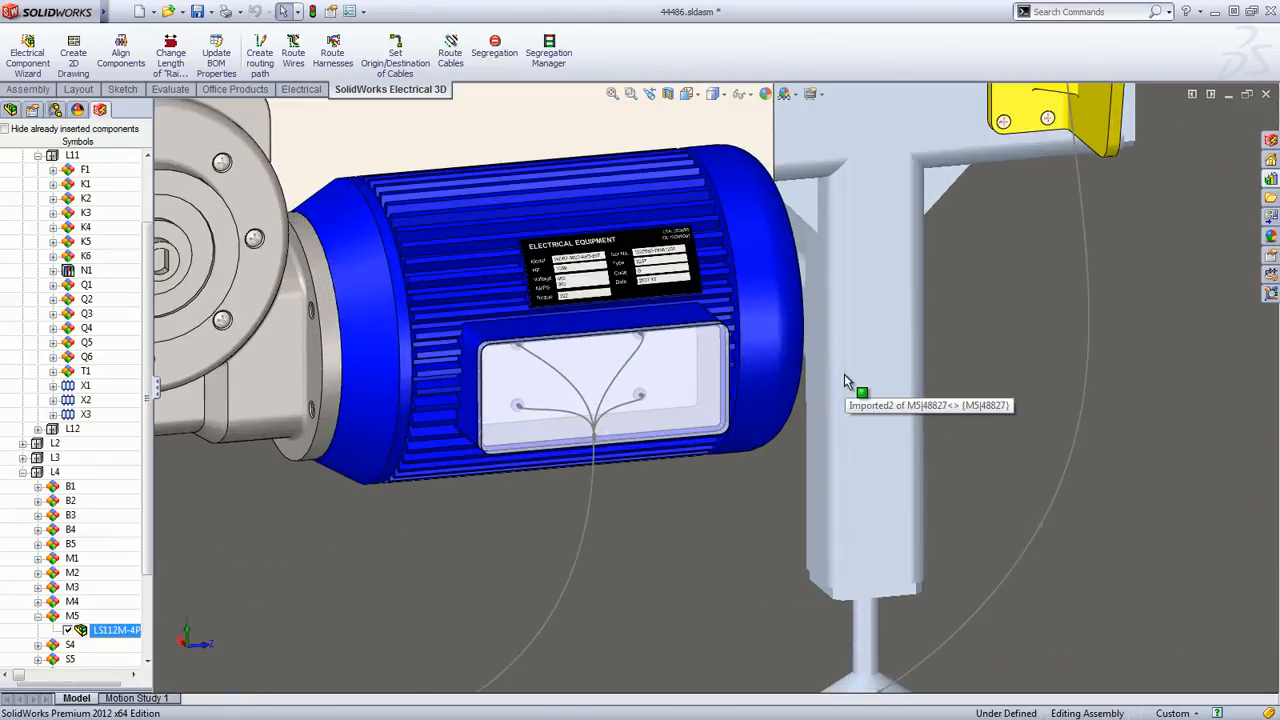
scroll(844, 374, "up", 6)
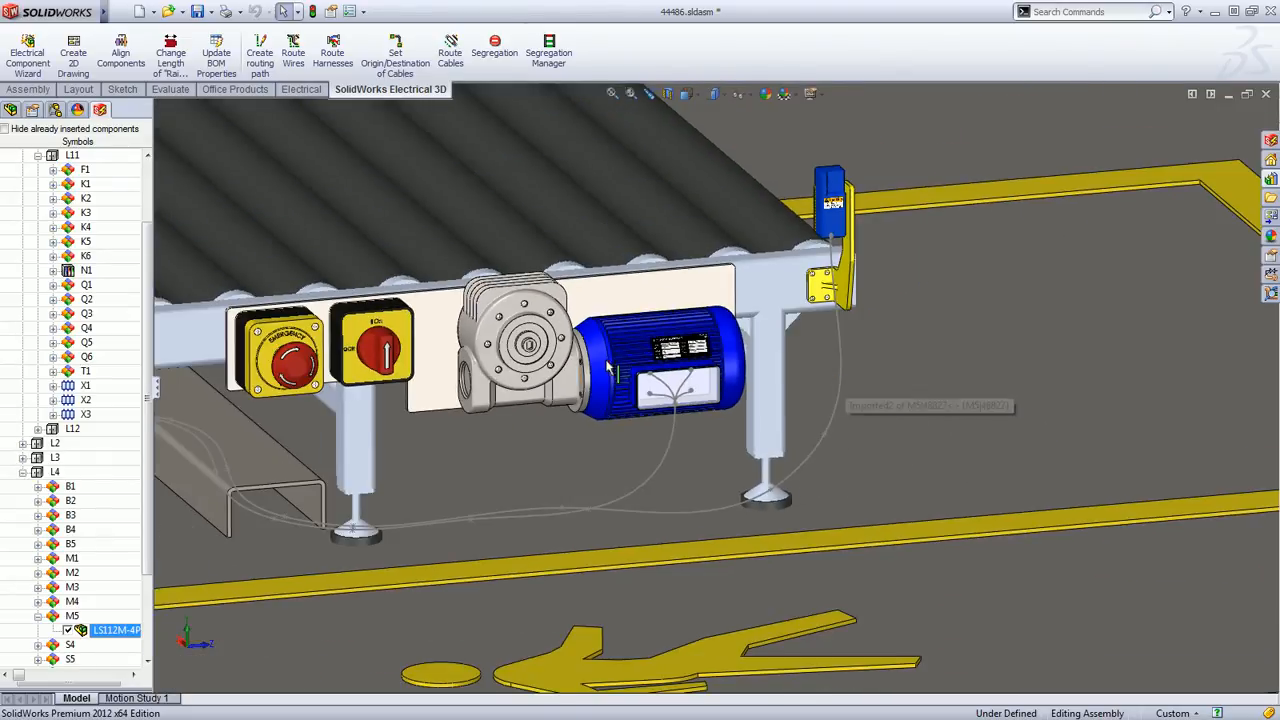
middle_click_drag(612, 371, 906, 397, "ctrl")
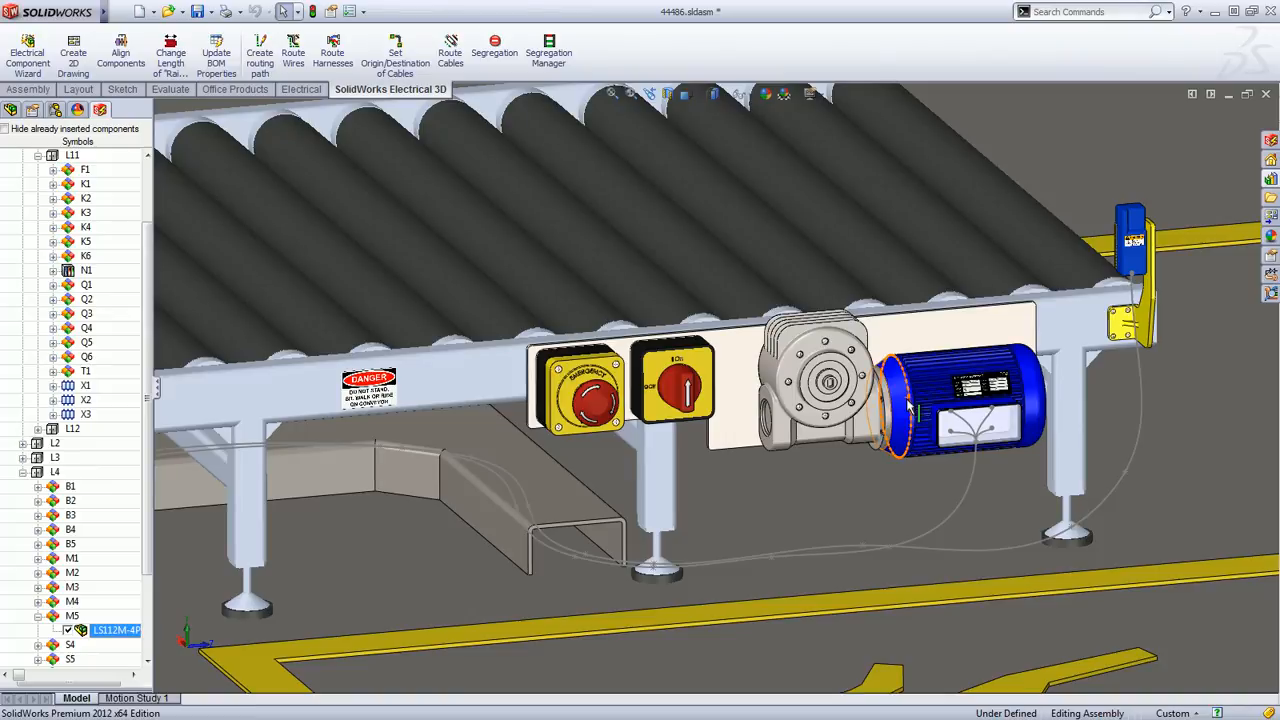
Show the main electrical enclosure, activate the Palletizer & Packaging Line configuration, and hide the route sketches
left_click(687, 94)
left_click(703, 212)
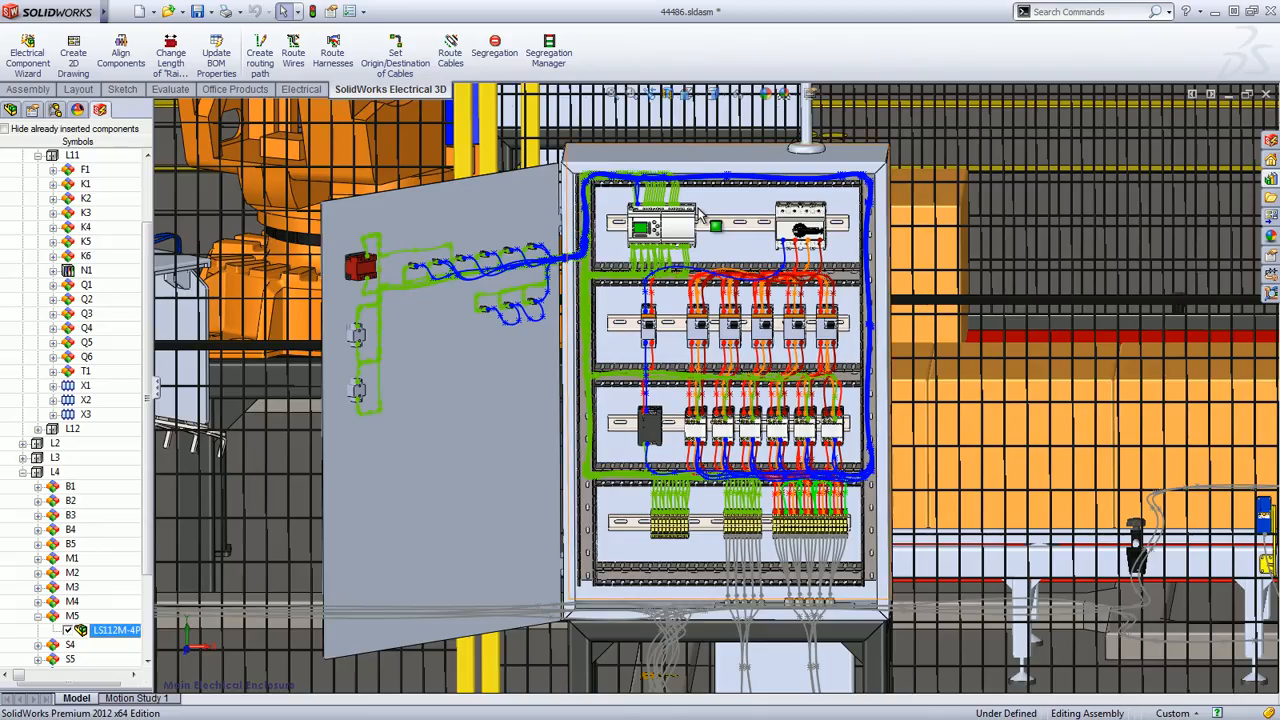
left_click(55, 110)
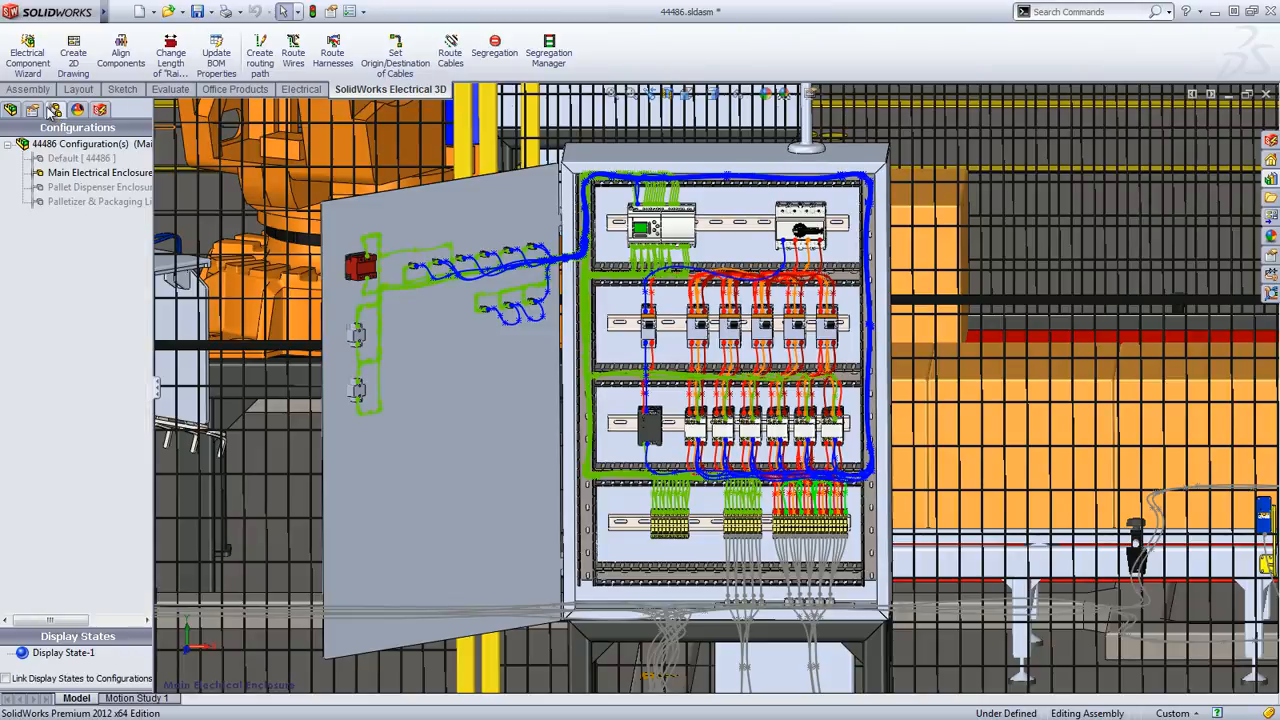
double_click(43, 203)
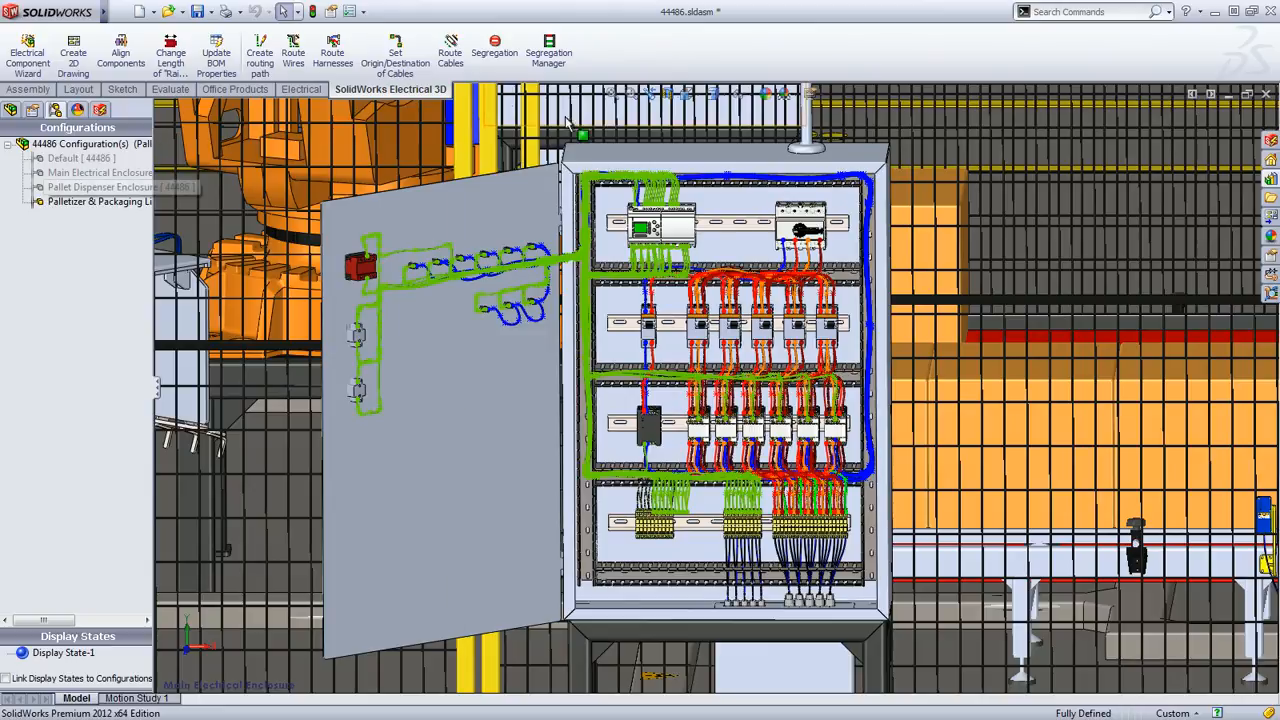
left_click(762, 95)
left_click(740, 213)
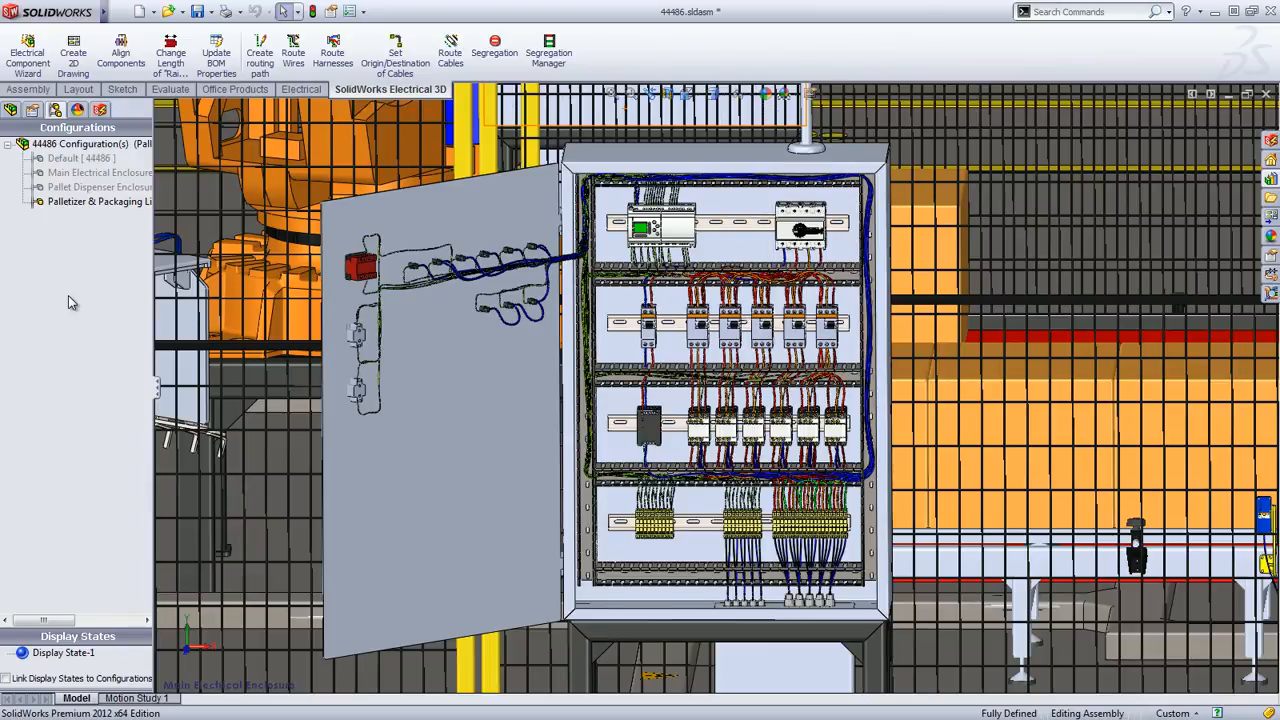
Examine the solid wires inside the cabinet and the cable connected to the conveyor motor, ending on an overview of the line
scroll(779, 395, "down", 5)
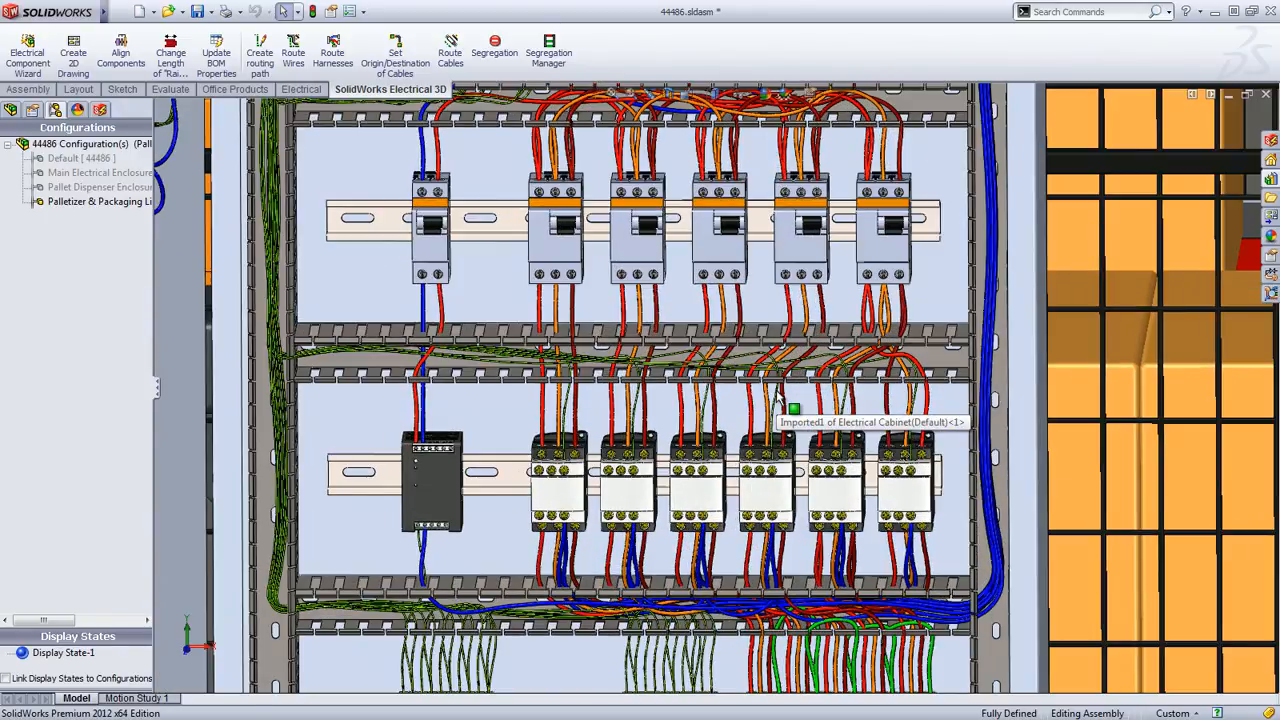
scroll(779, 395, "up", 3)
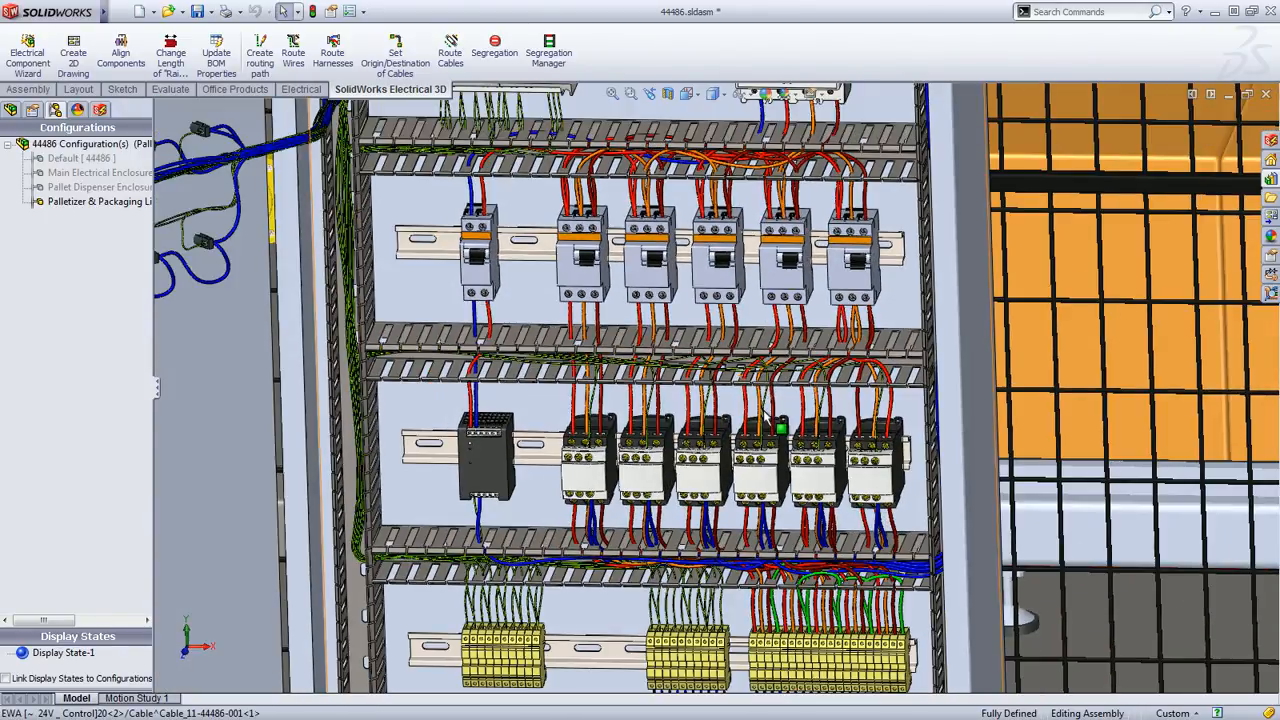
scroll(766, 416, "up", 4)
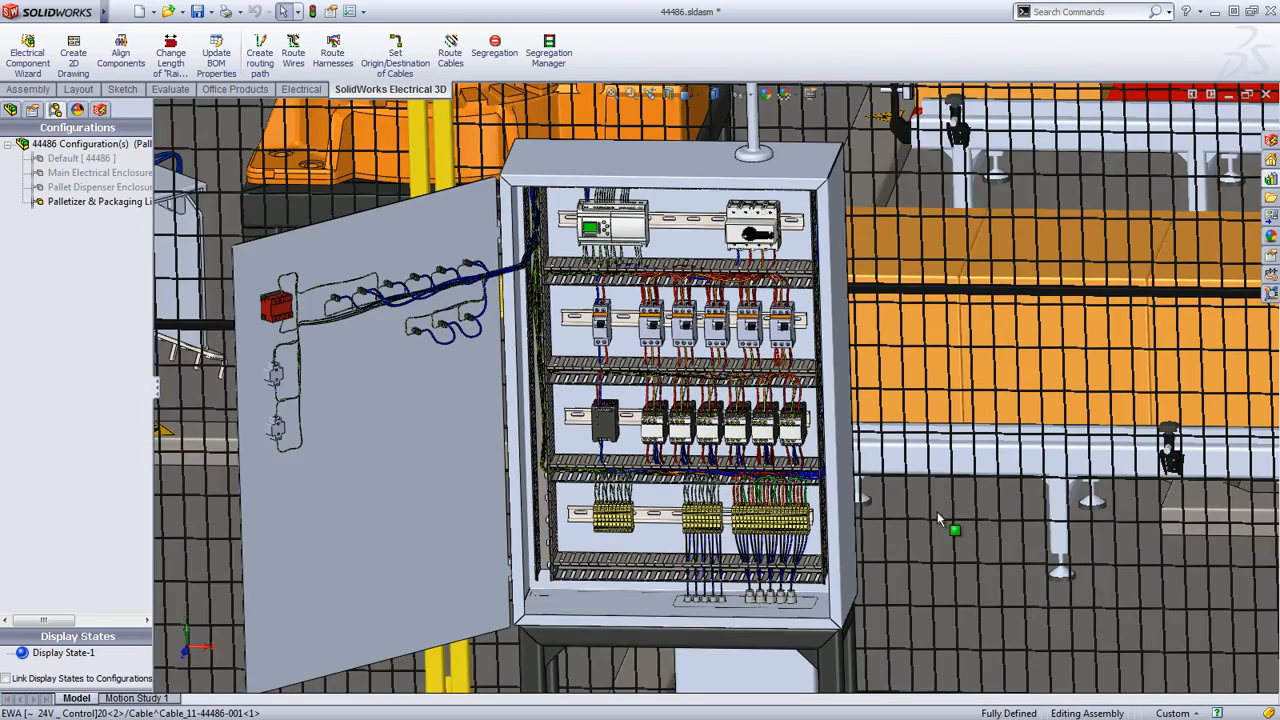
middle_click_drag(1181, 530, 745, 387, "ctrl")
scroll(745, 387, "up", 5)
scroll(1140, 378, "down", 6)
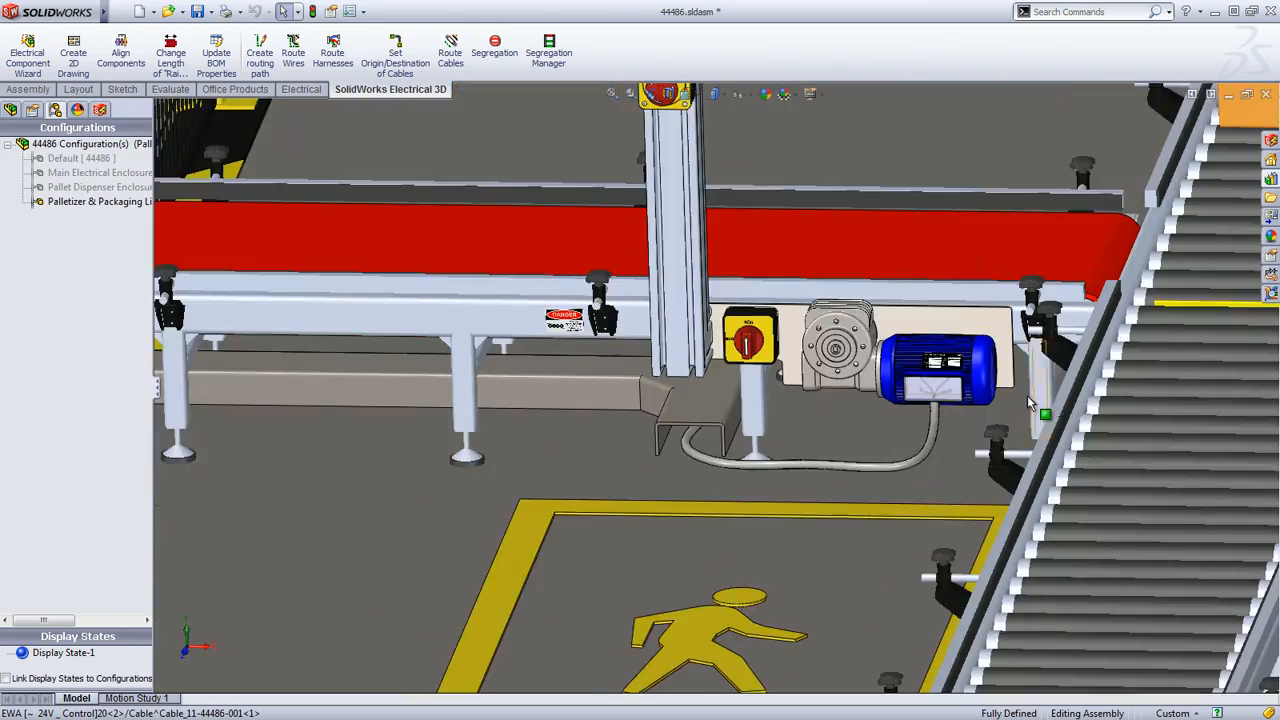
scroll(1027, 395, "down", 4)
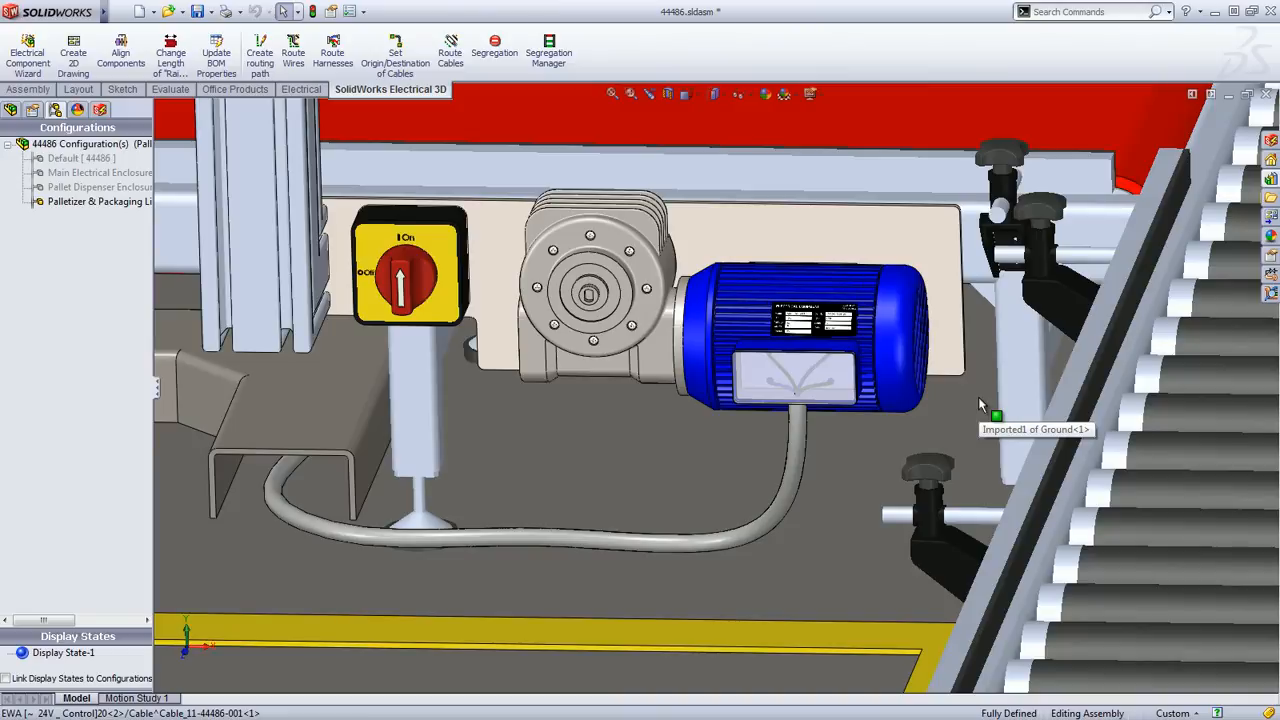
scroll(980, 403, "up", 3)
scroll(980, 403, "up", 5)
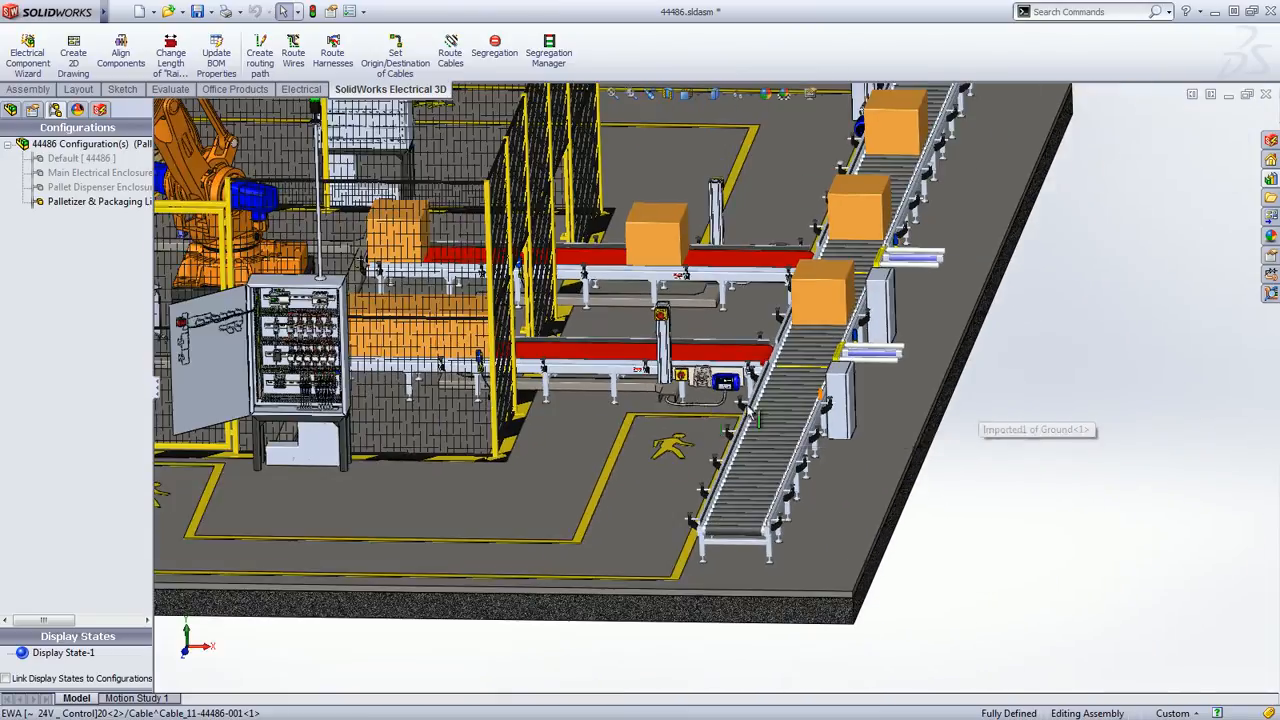
scroll(709, 429, "up", 1)
middle_click_drag(757, 441, 1017, 485, "ctrl")
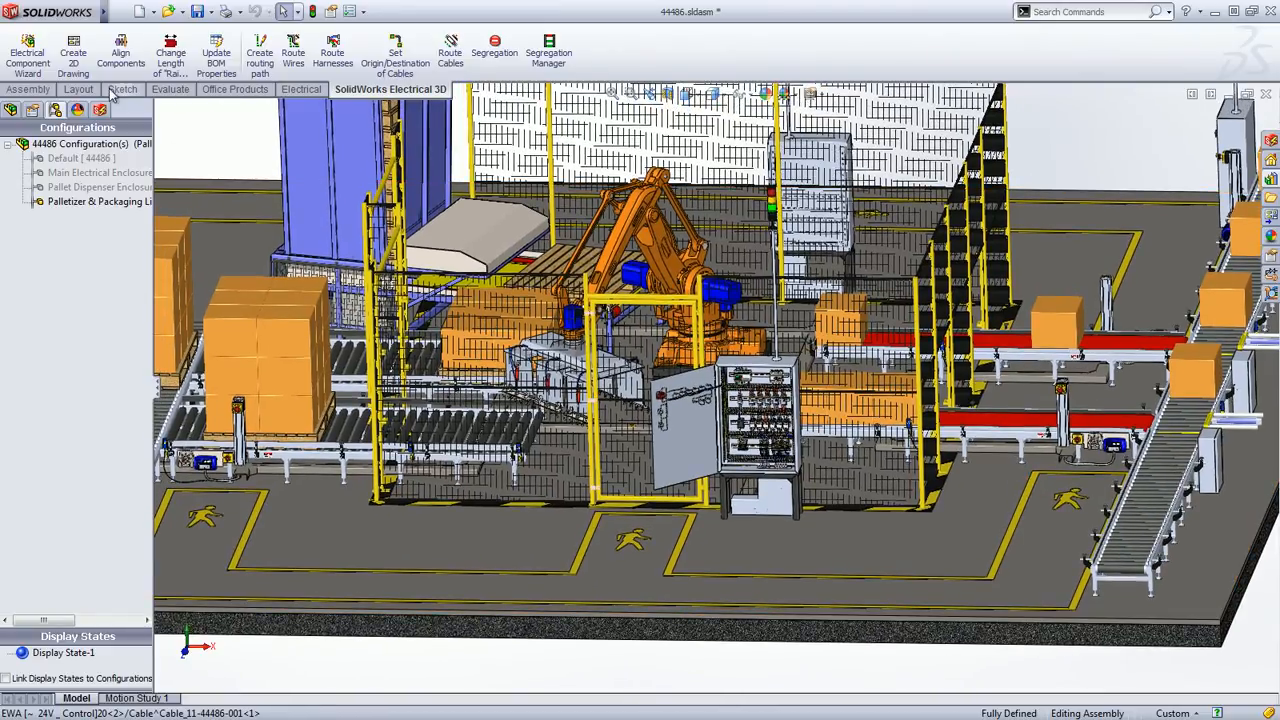
mouse_move(105, 12)
left_click(346, 12)
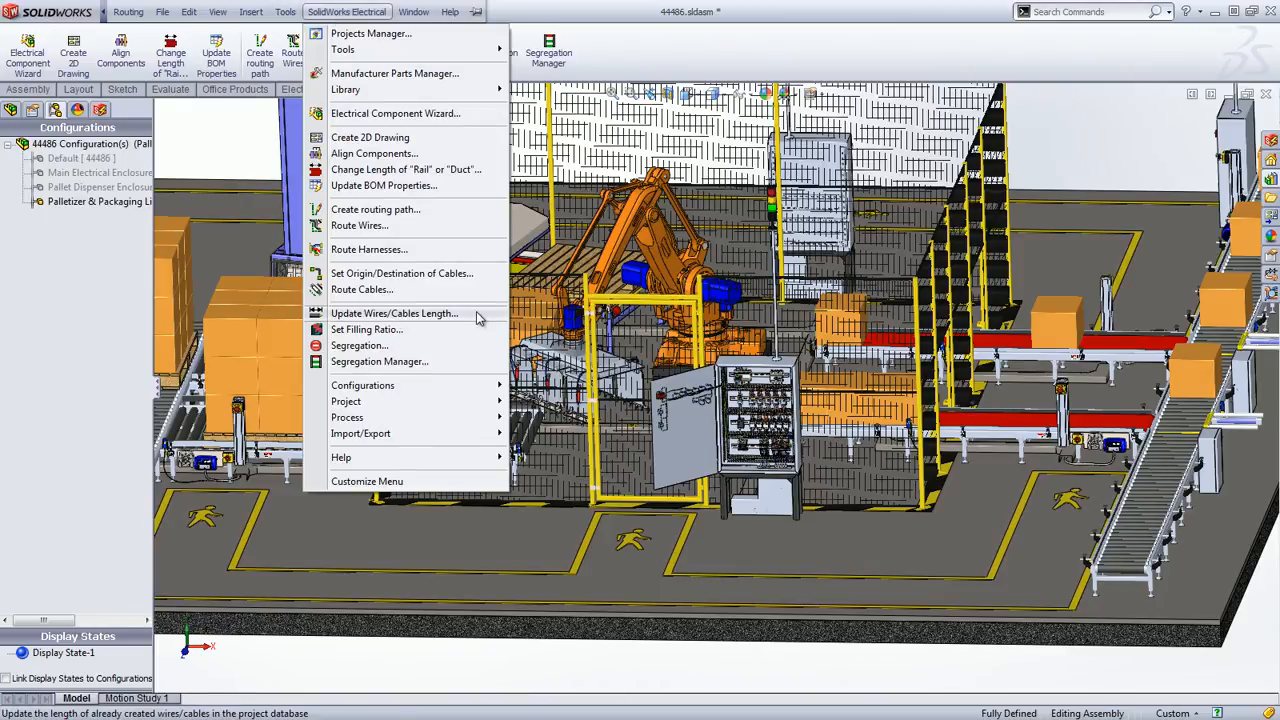
Switch to SolidWorks Electrical and review the reports 11 and 12 - List of wires and 22 - Bill of materials
key("super+Tab")
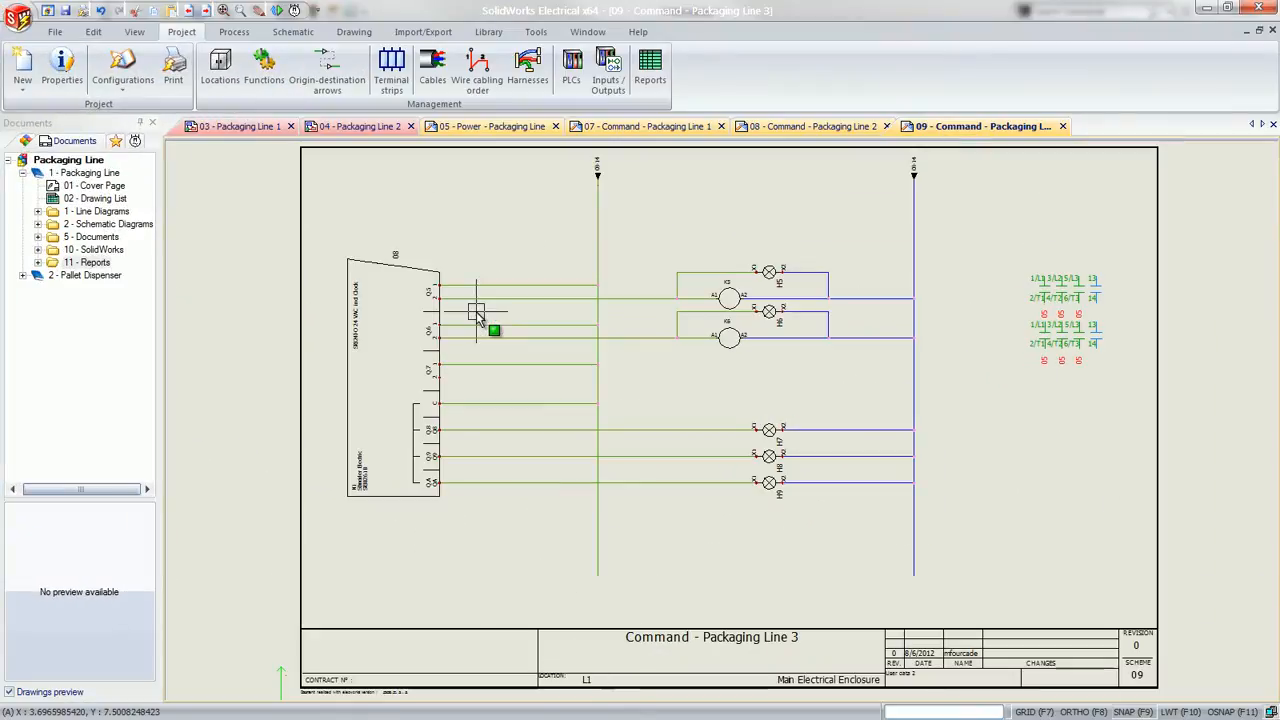
double_click(88, 262)
double_click(101, 277)
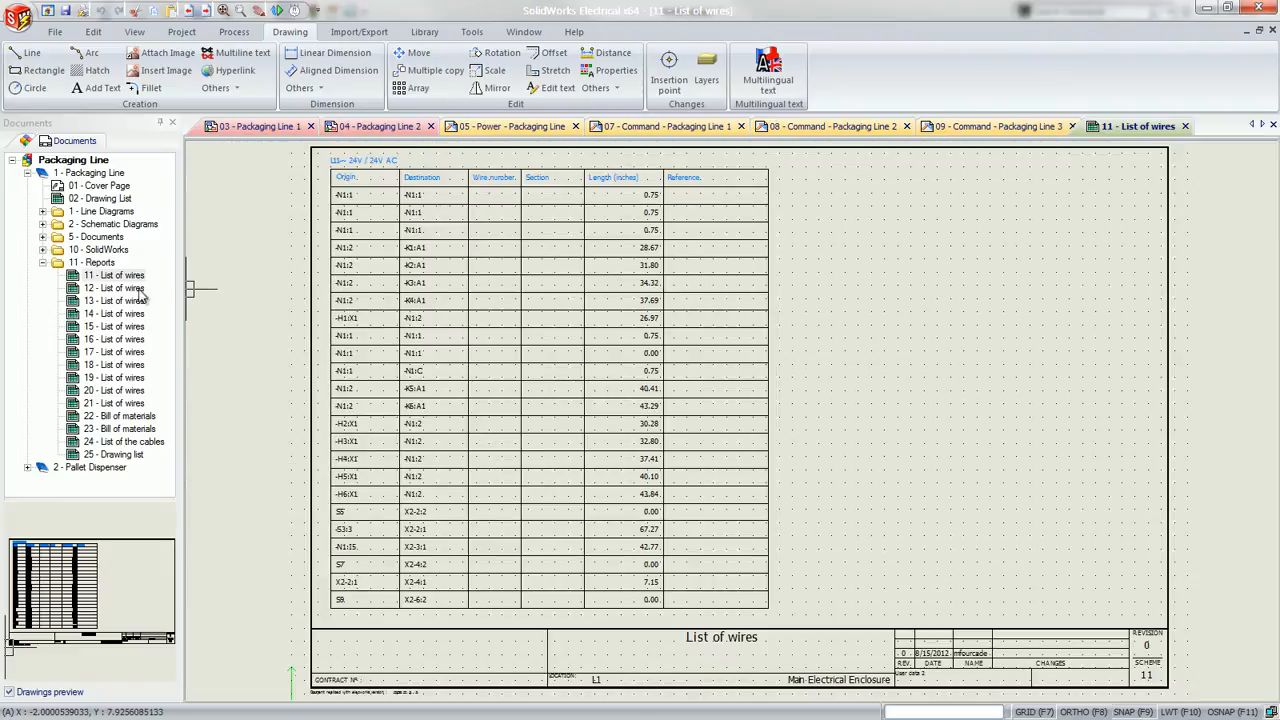
double_click(112, 288)
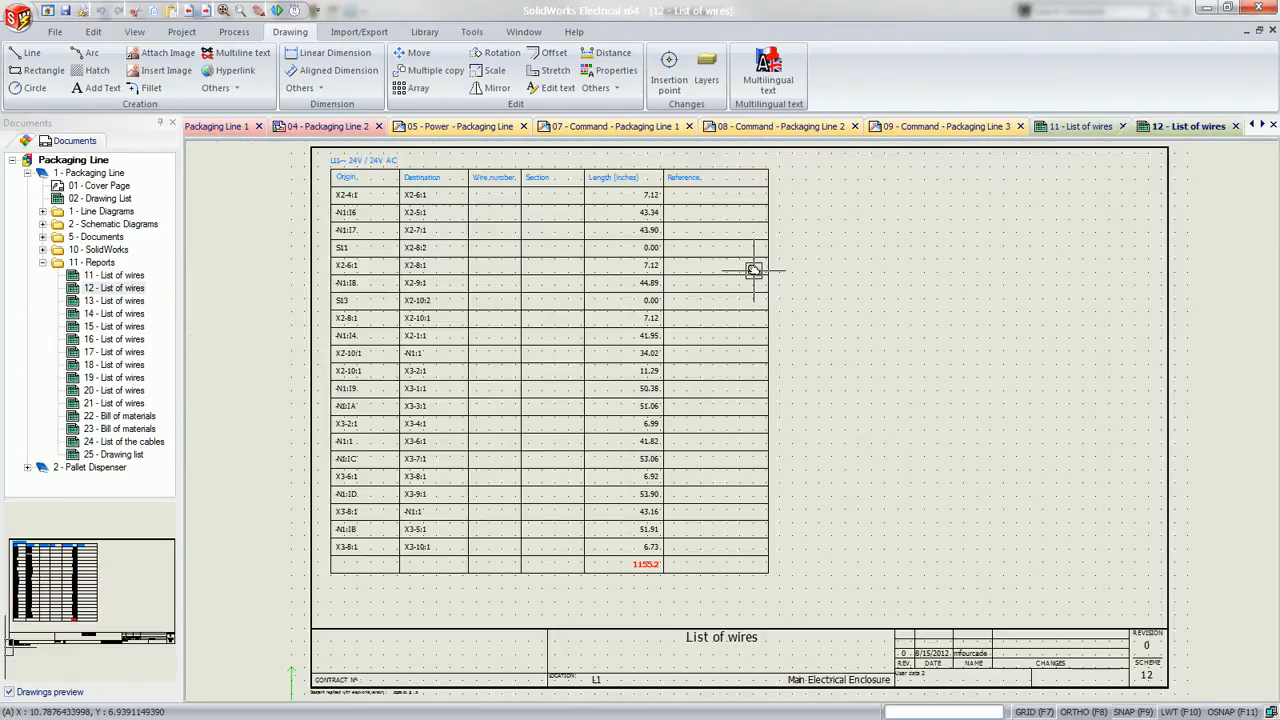
double_click(122, 416)
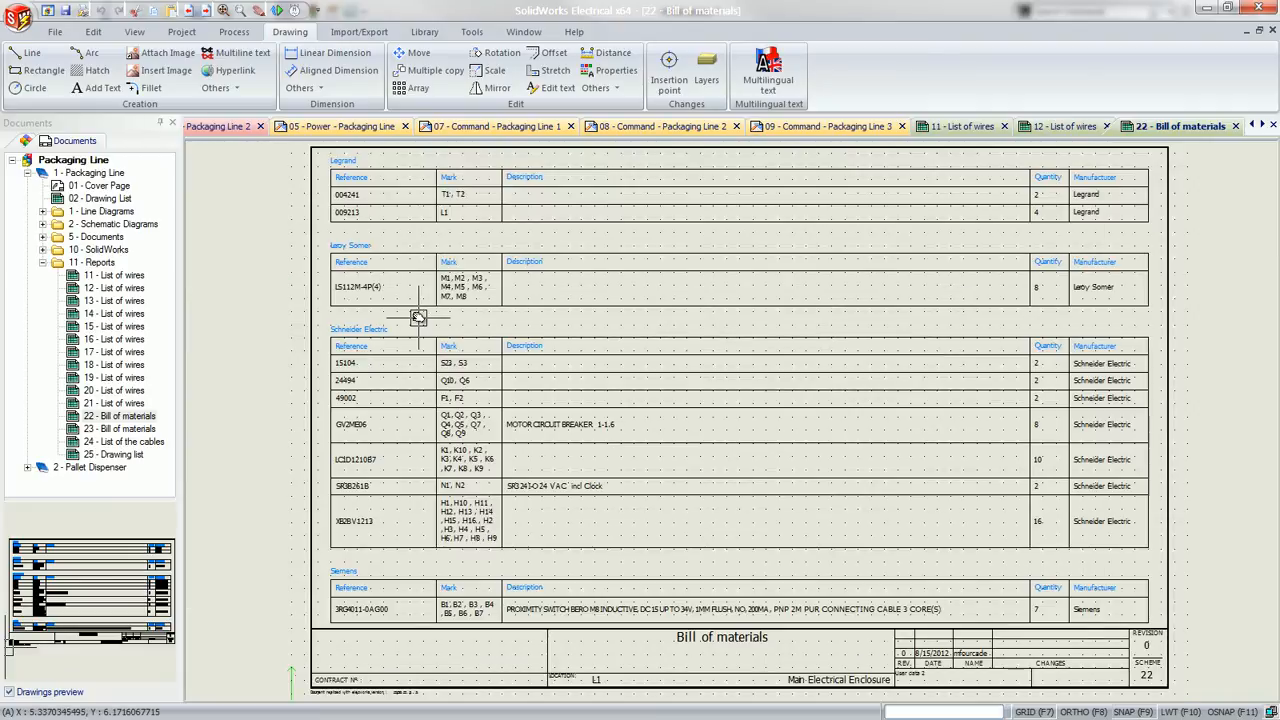
left_click(340, 33)
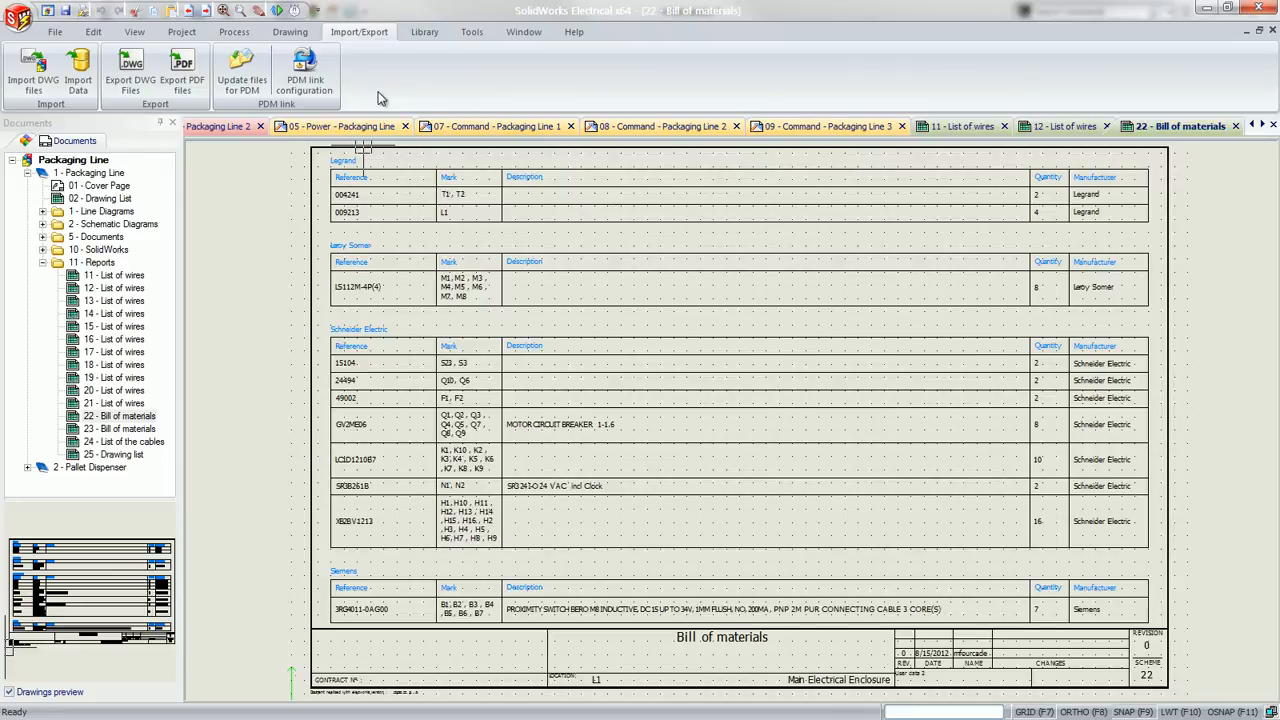
Switch back to SOLIDWORKS and show the complete assembly in the Default view
key("super+Tab")
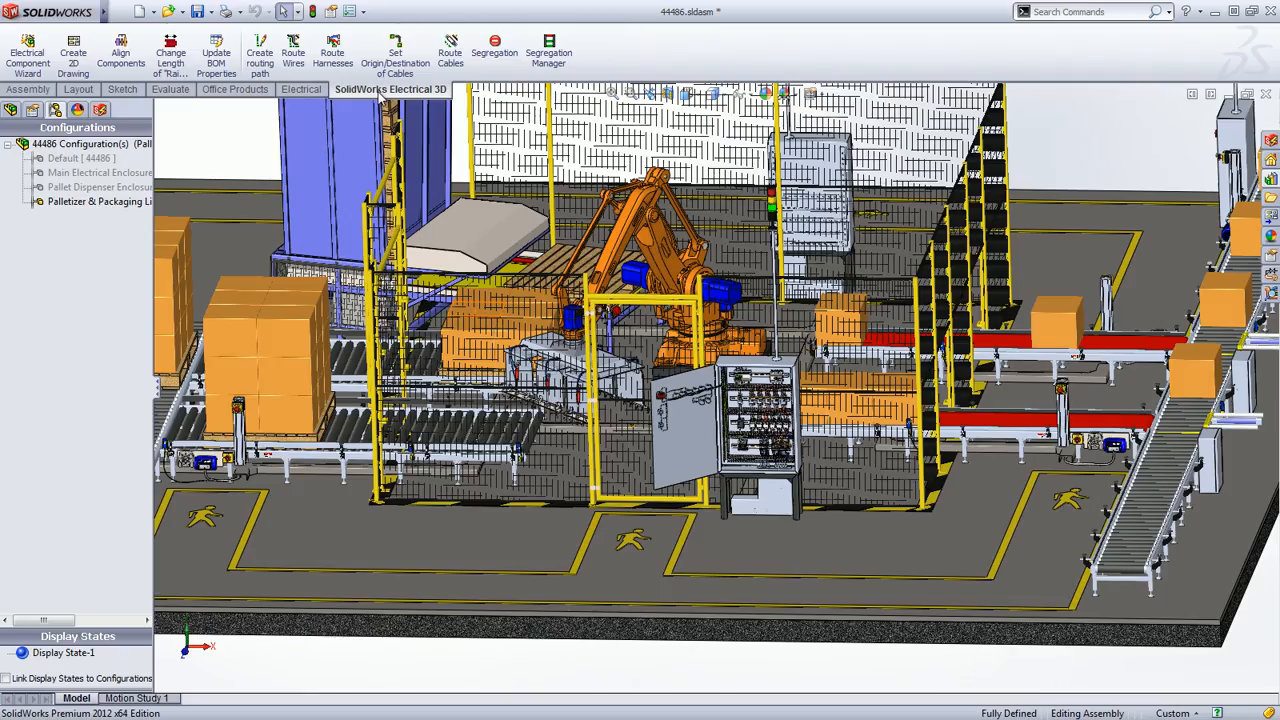
left_click(688, 94)
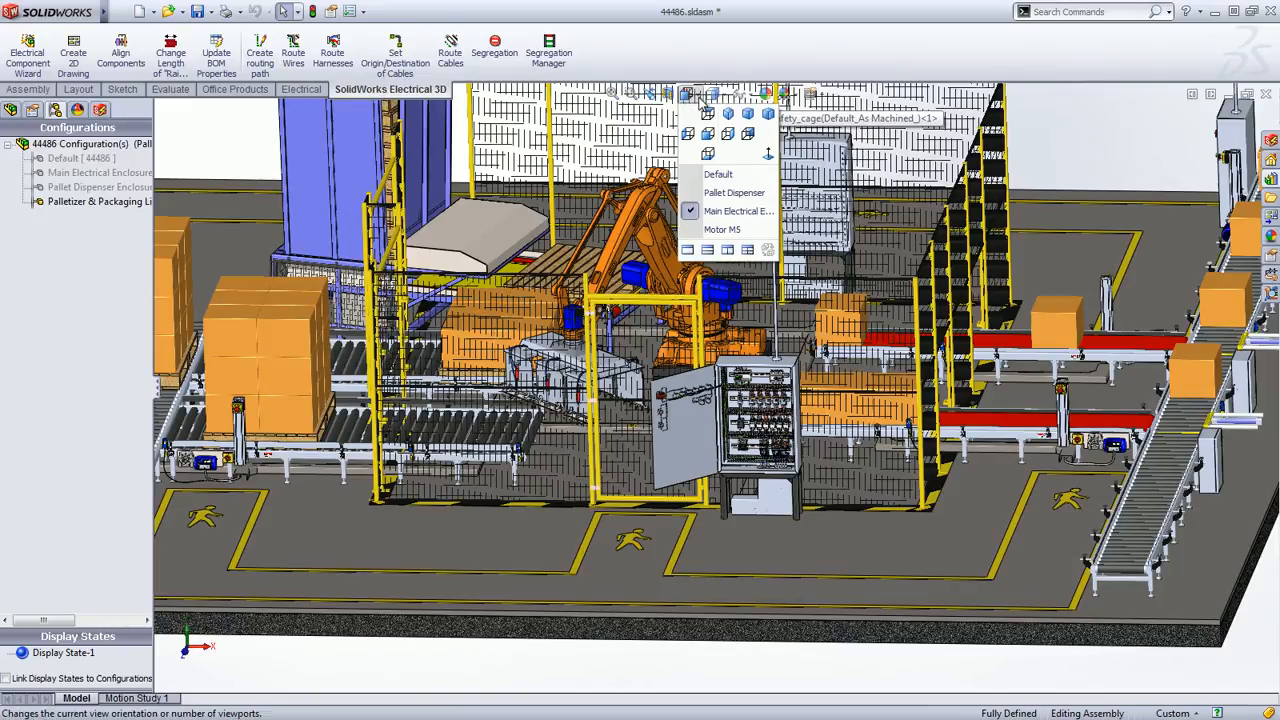
left_click(710, 176)
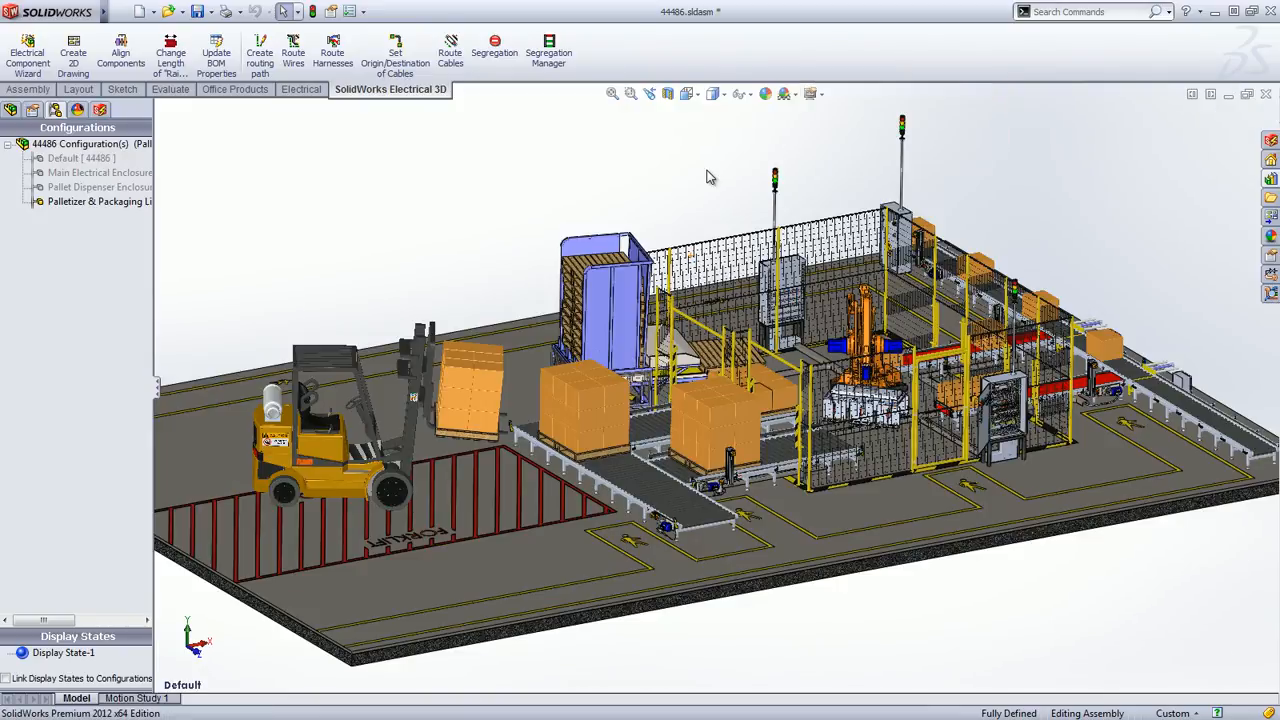